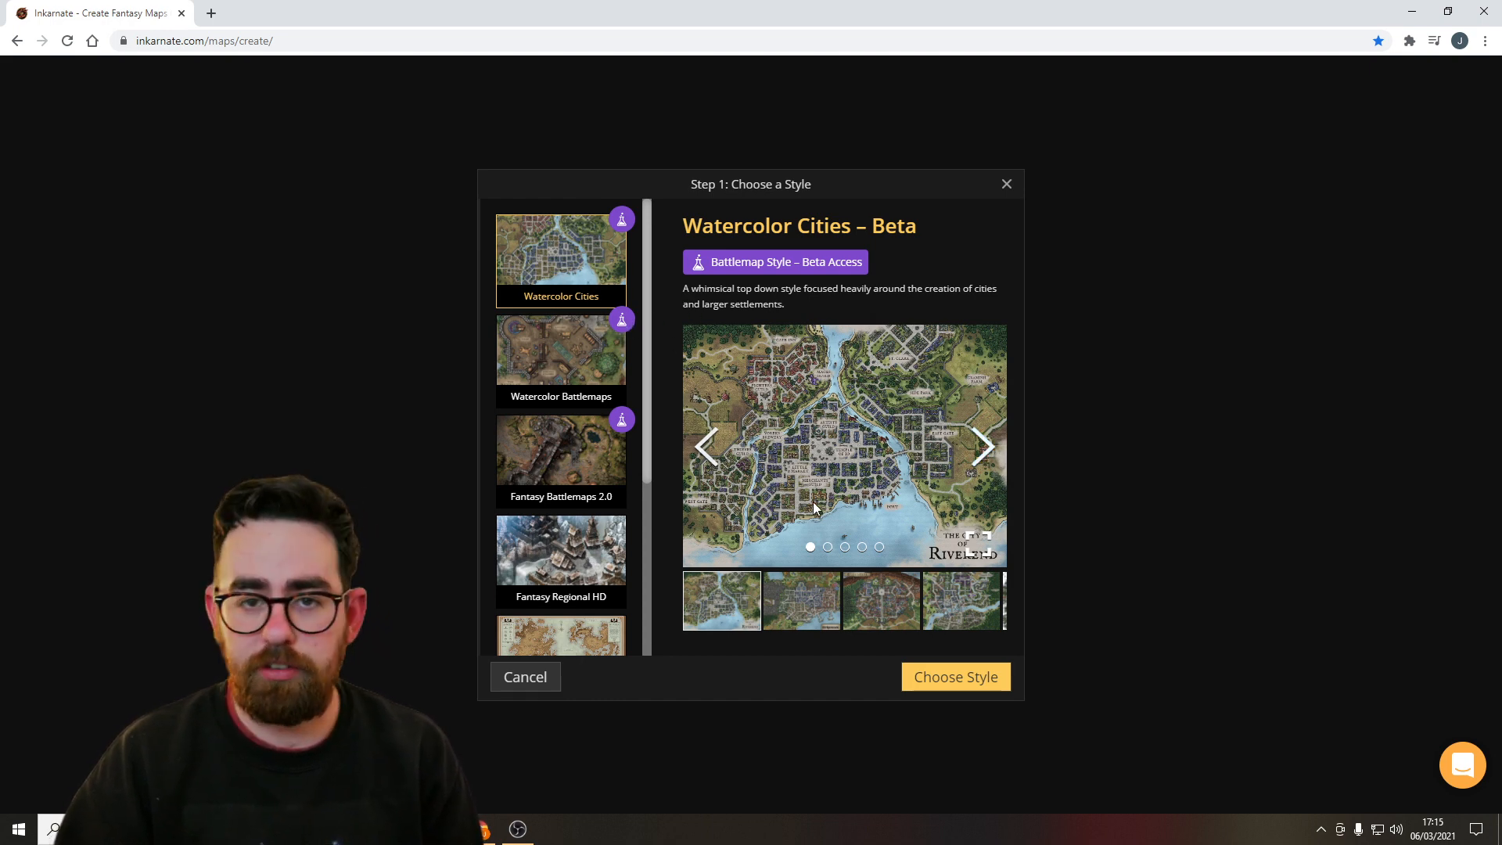
# Browse the preview images of the Watercolor Cities style.
pyautogui.click(987, 459)
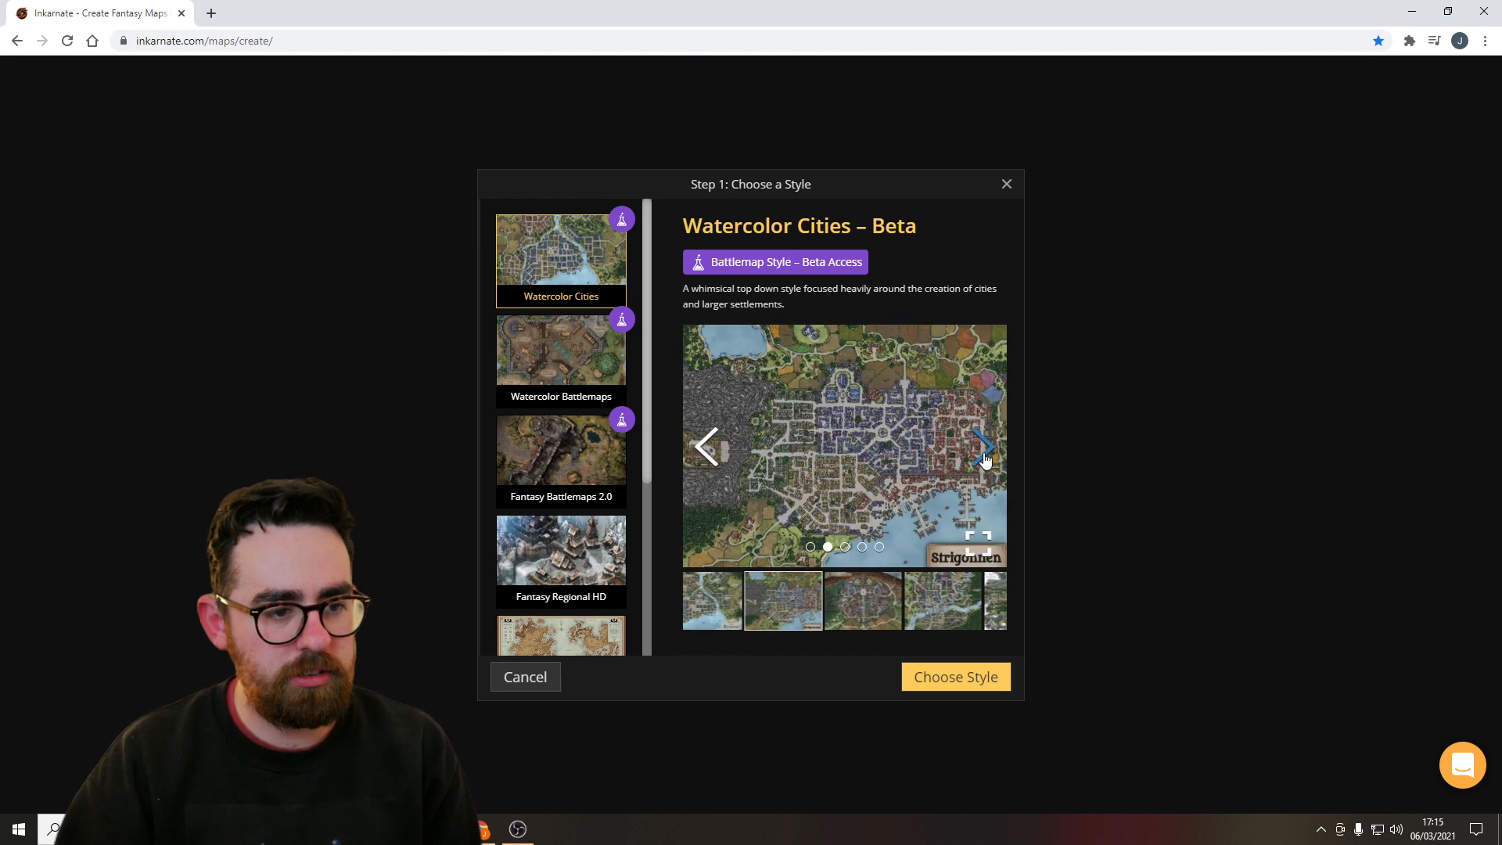
pyautogui.click(991, 469)
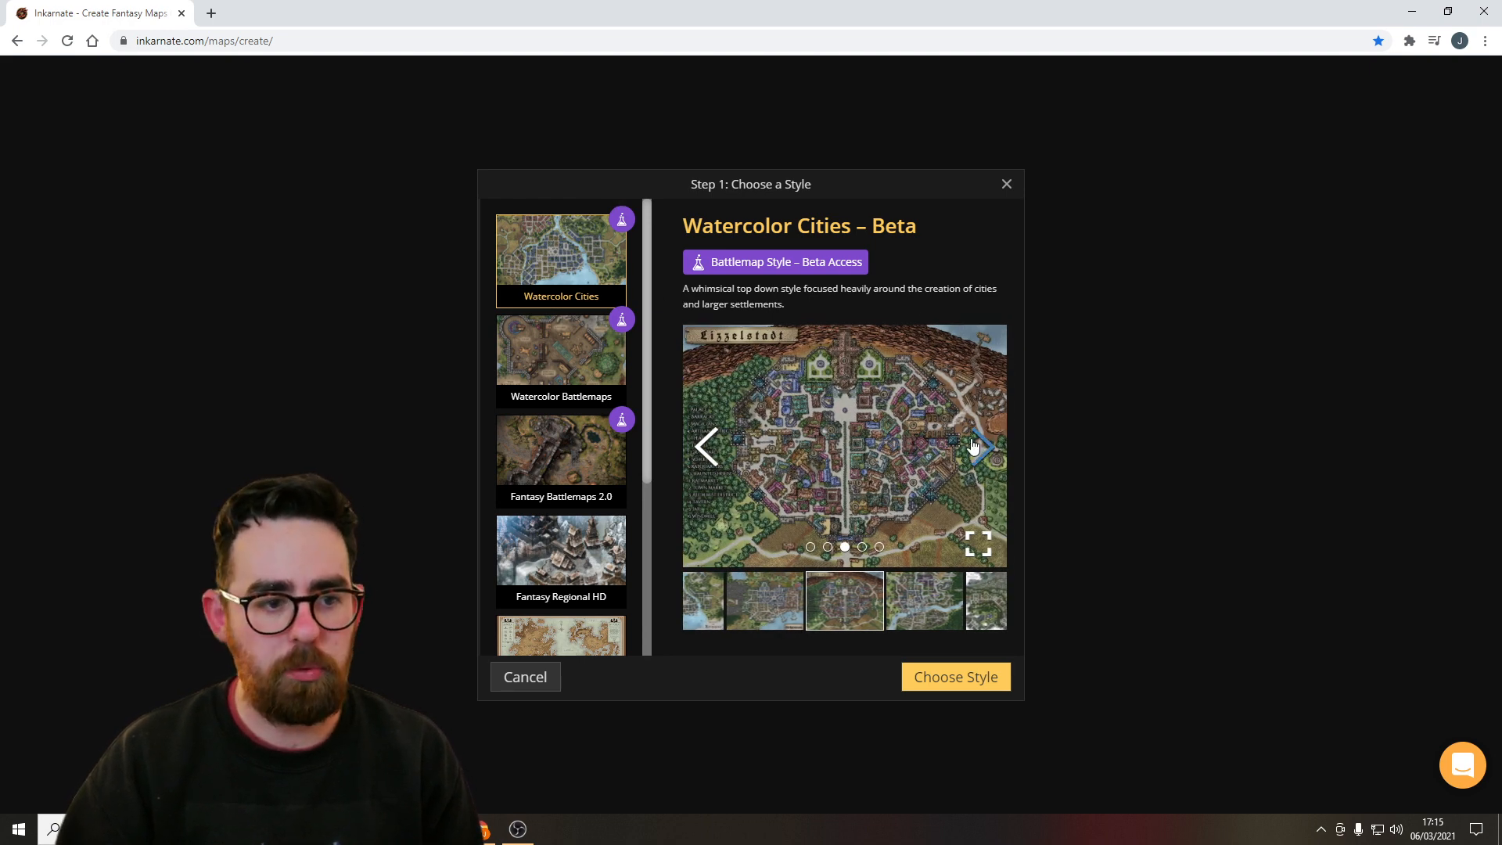
pyautogui.click(974, 446)
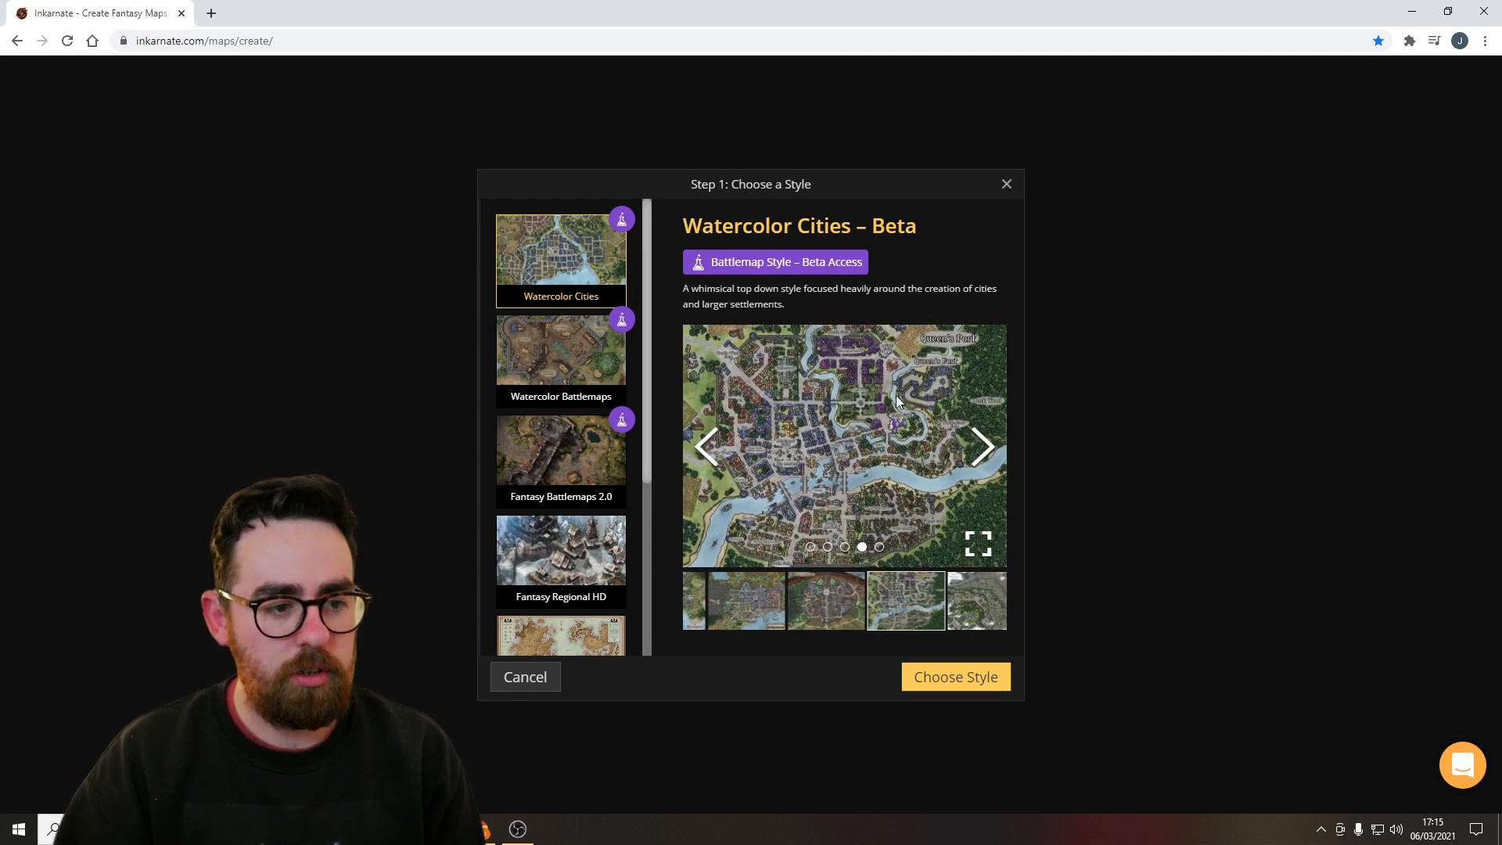
pyautogui.click(993, 454)
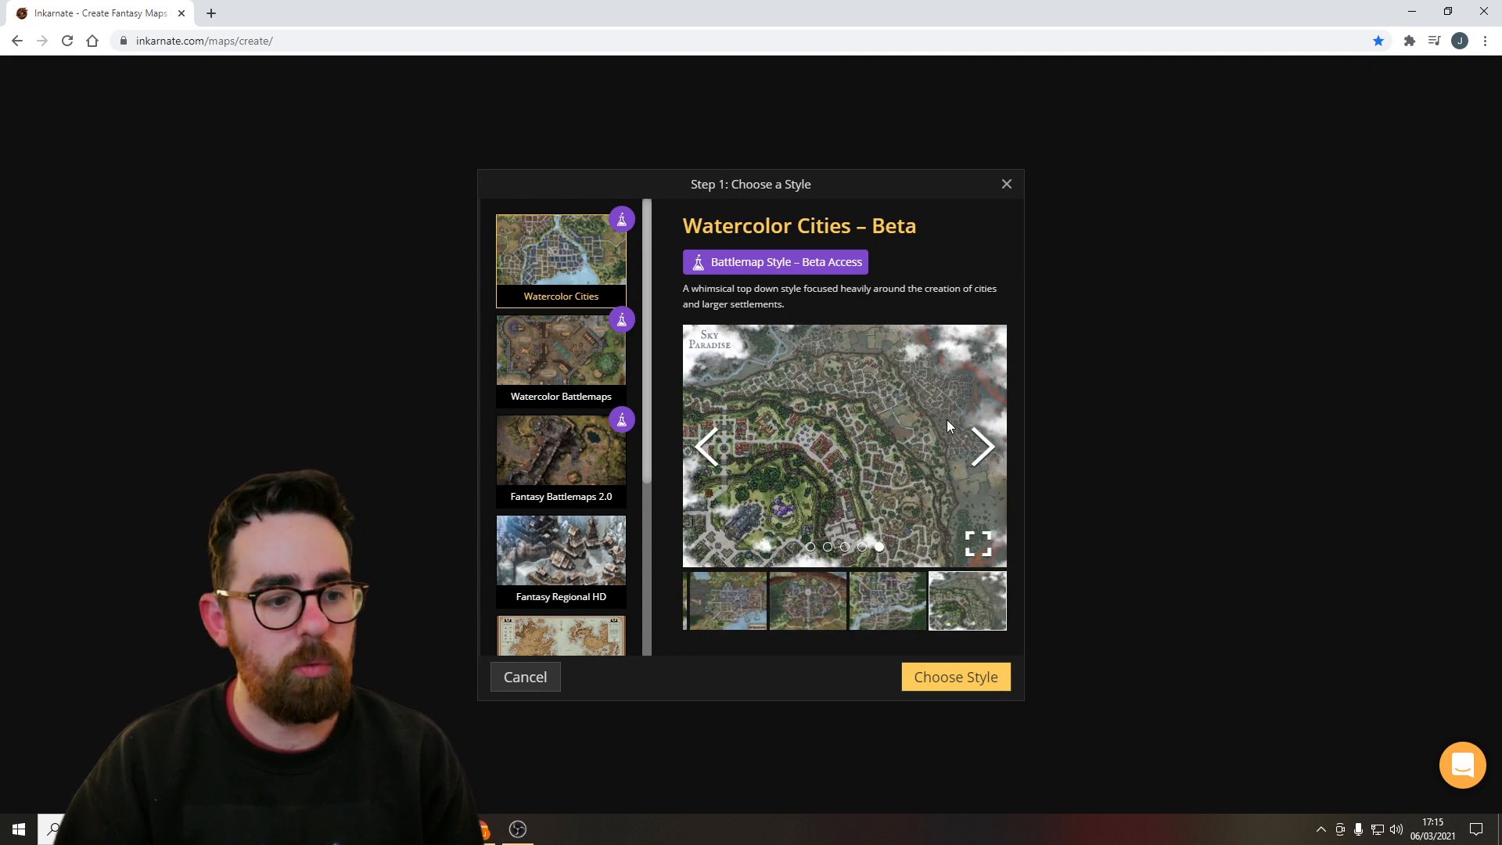
pyautogui.click(970, 440)
pyautogui.scroll(-3, 569, 295)
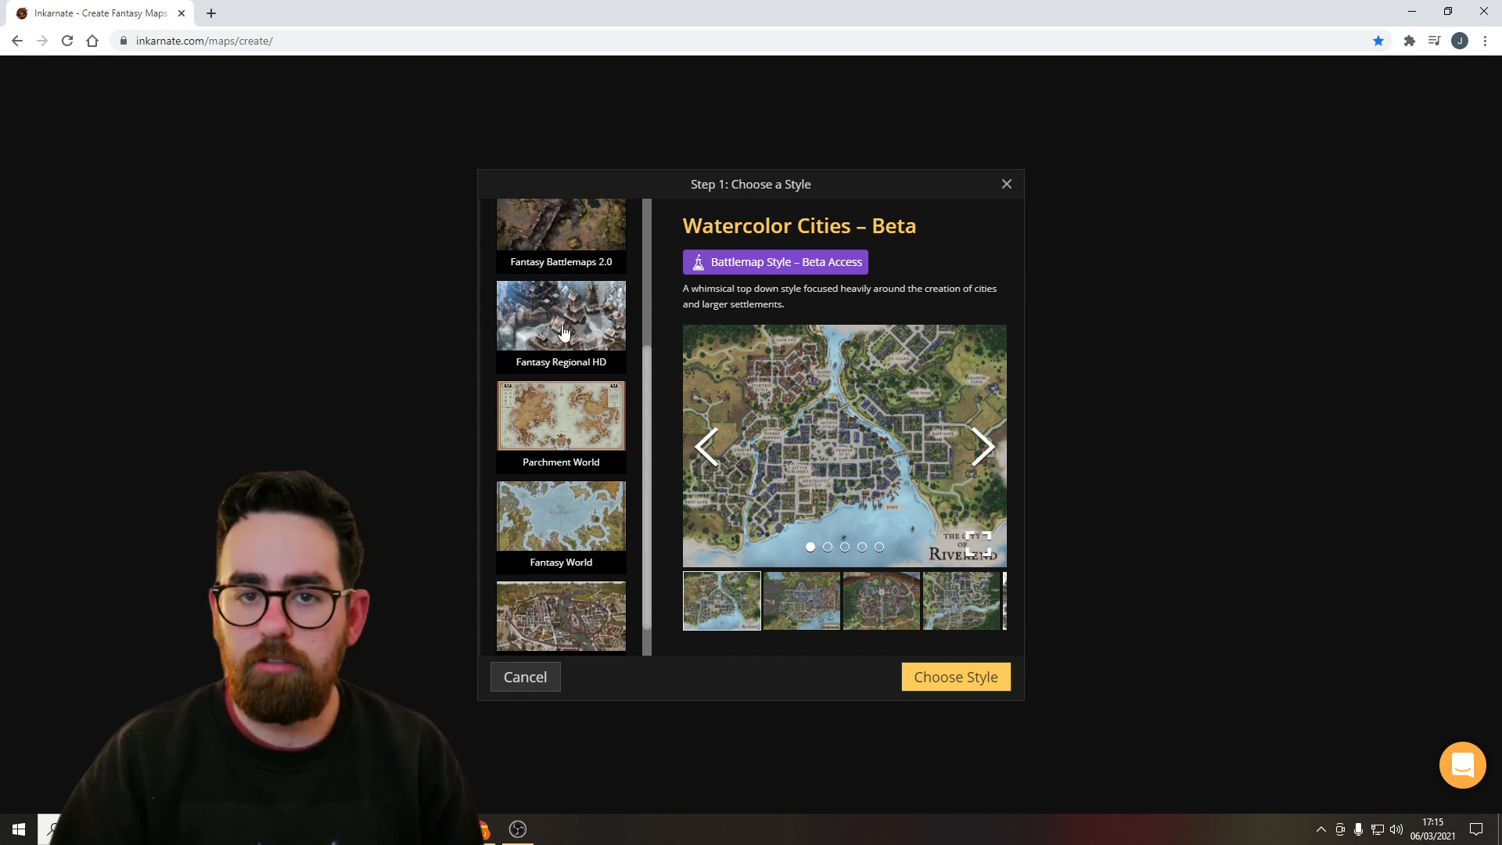
# Compare the Fantasy Regional HD and Fantasy Regional Classic styles and browse the Fantasy Regional HD previews.
pyautogui.click(563, 332)
pyautogui.scroll(-1, 578, 317)
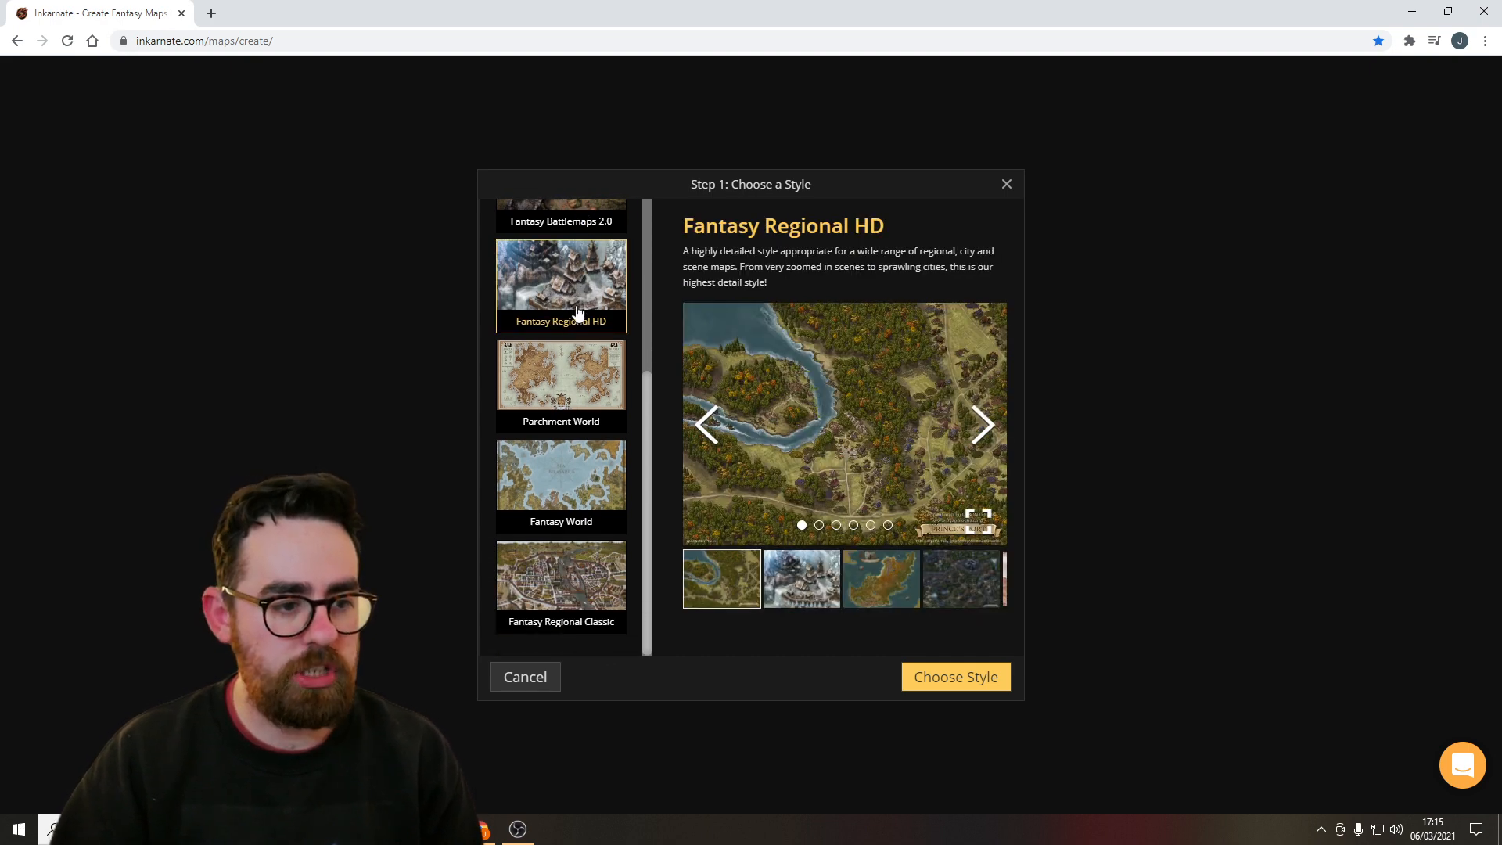
pyautogui.click(540, 595)
pyautogui.scroll(2, 553, 485)
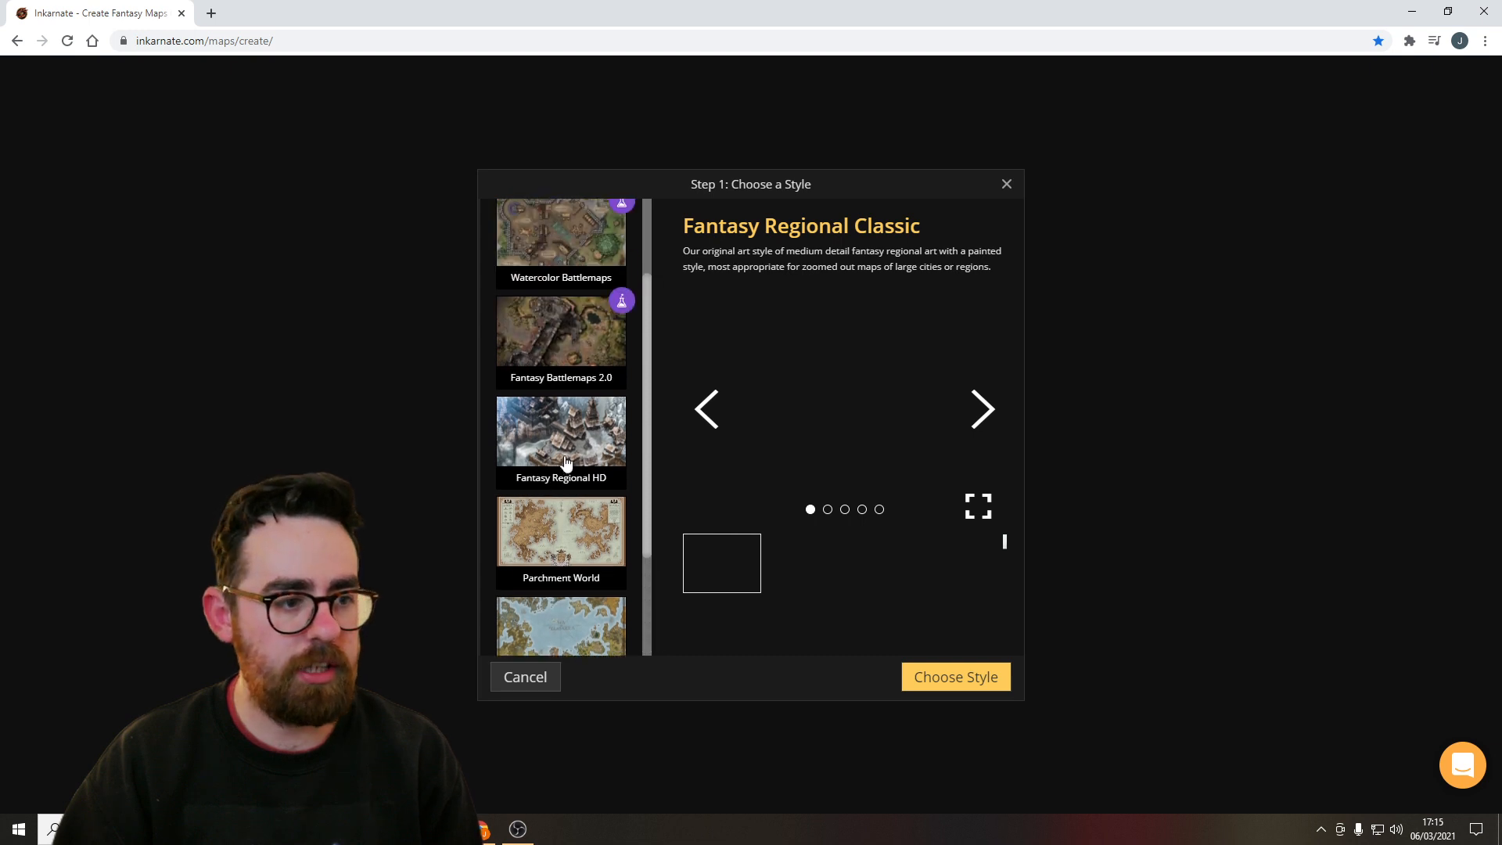
pyautogui.click(570, 426)
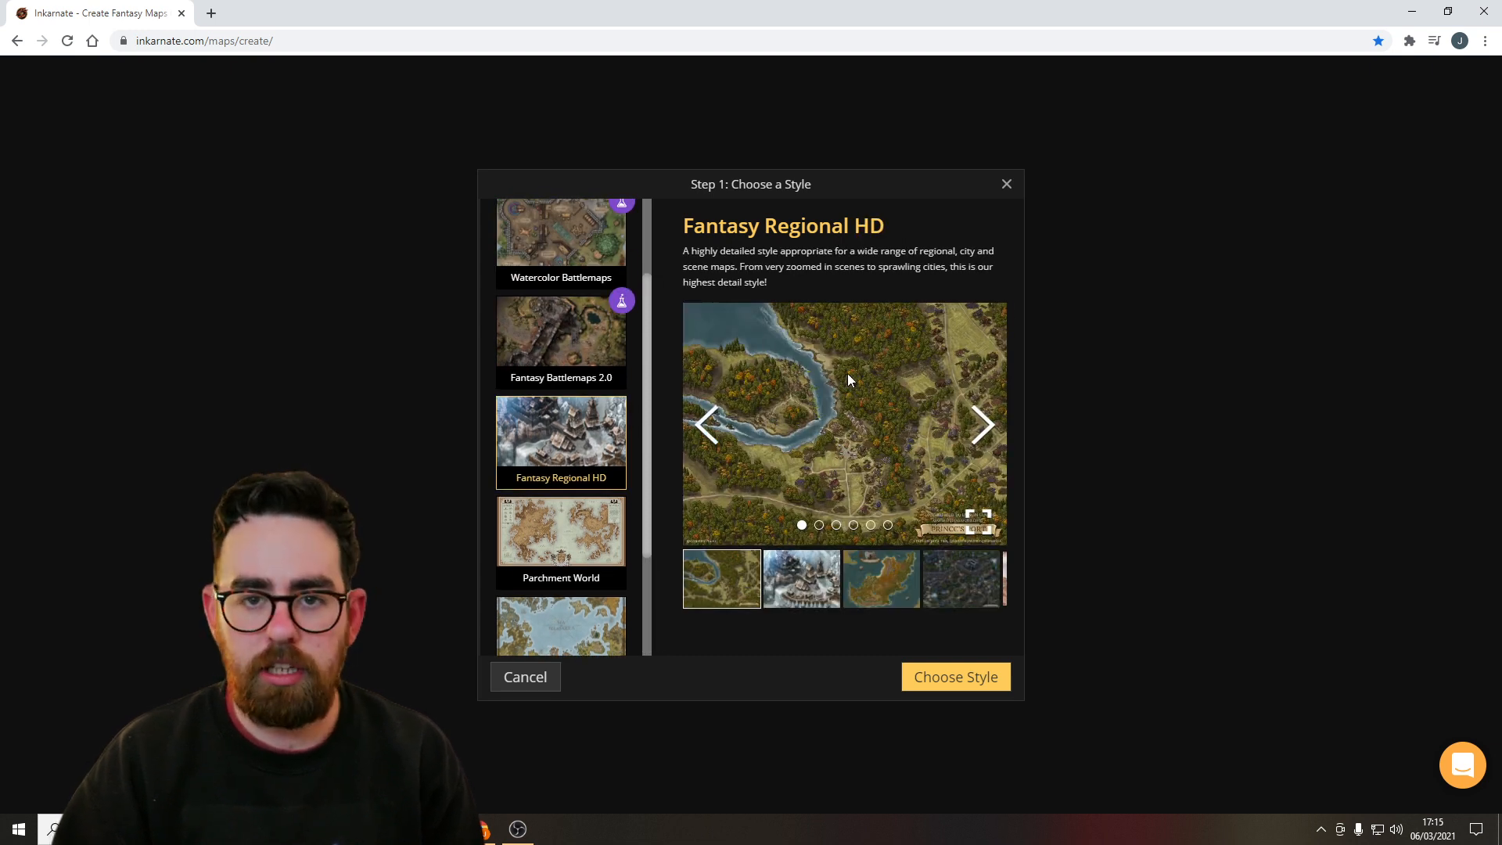
pyautogui.scroll(-2, 565, 387)
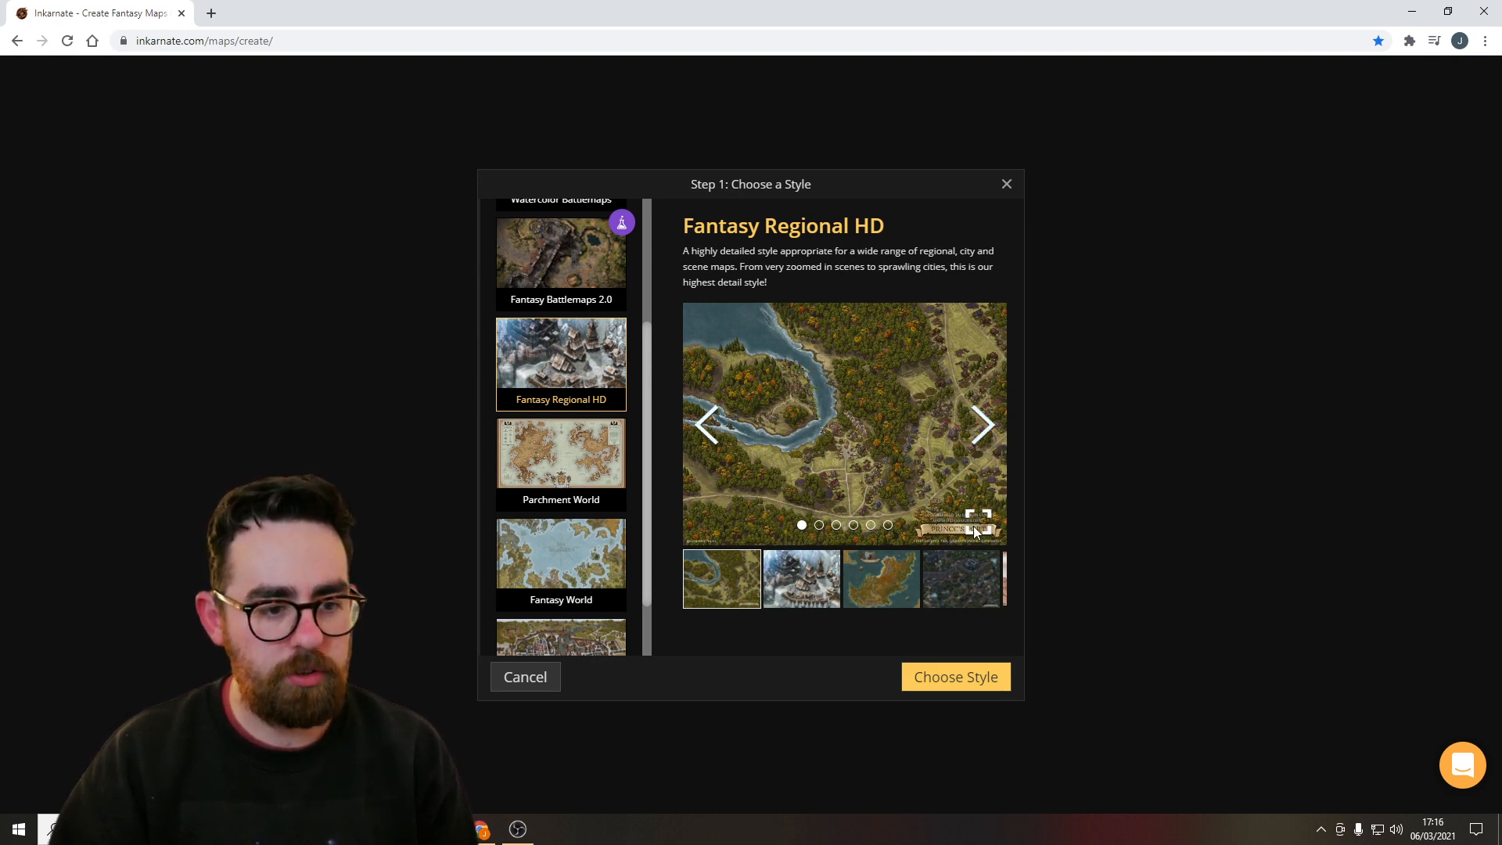
pyautogui.click(984, 425)
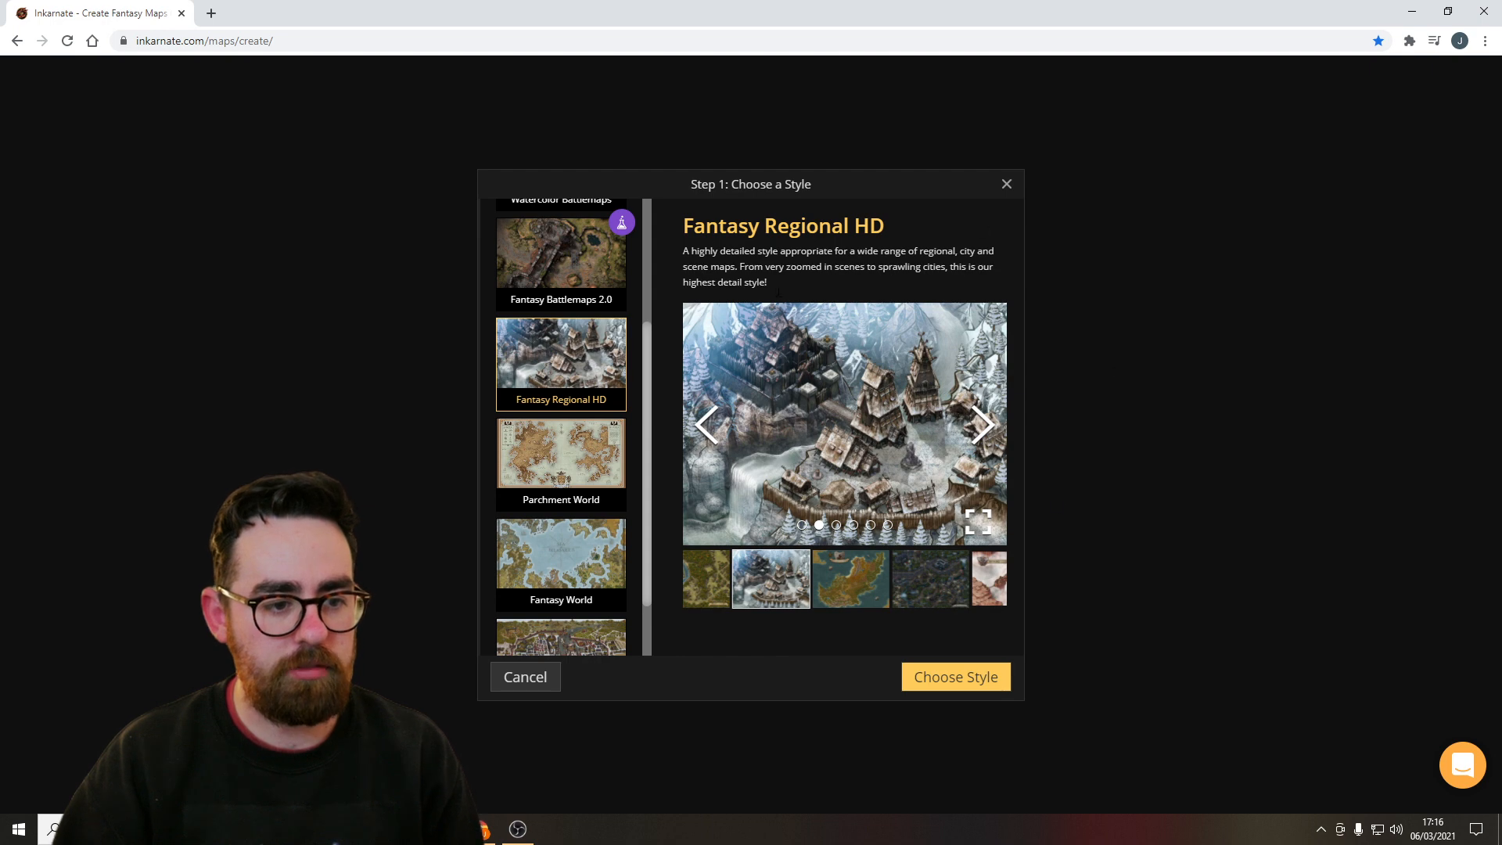
pyautogui.click(983, 426)
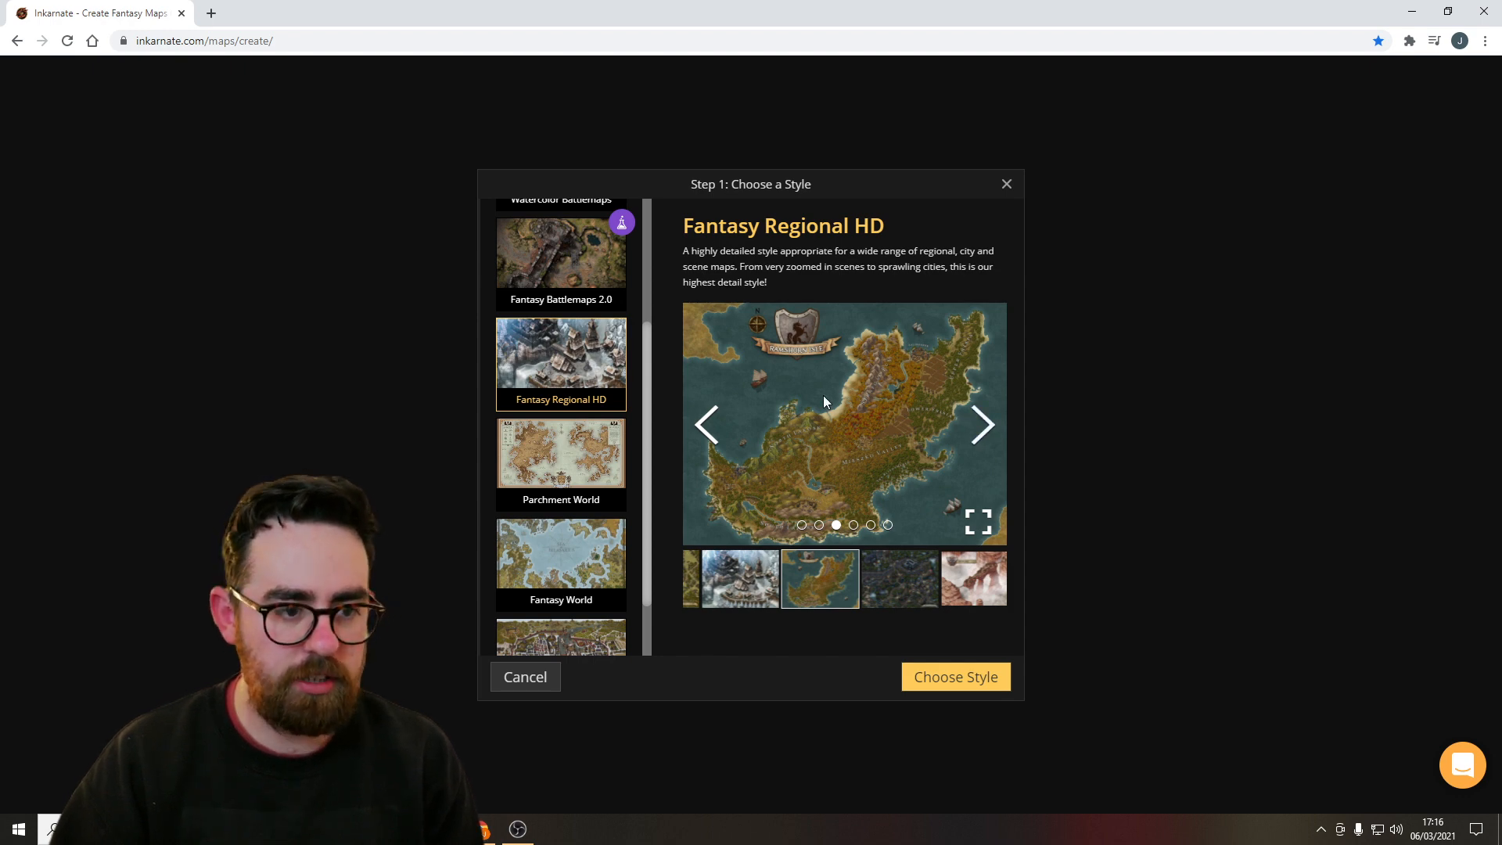
pyautogui.click(984, 426)
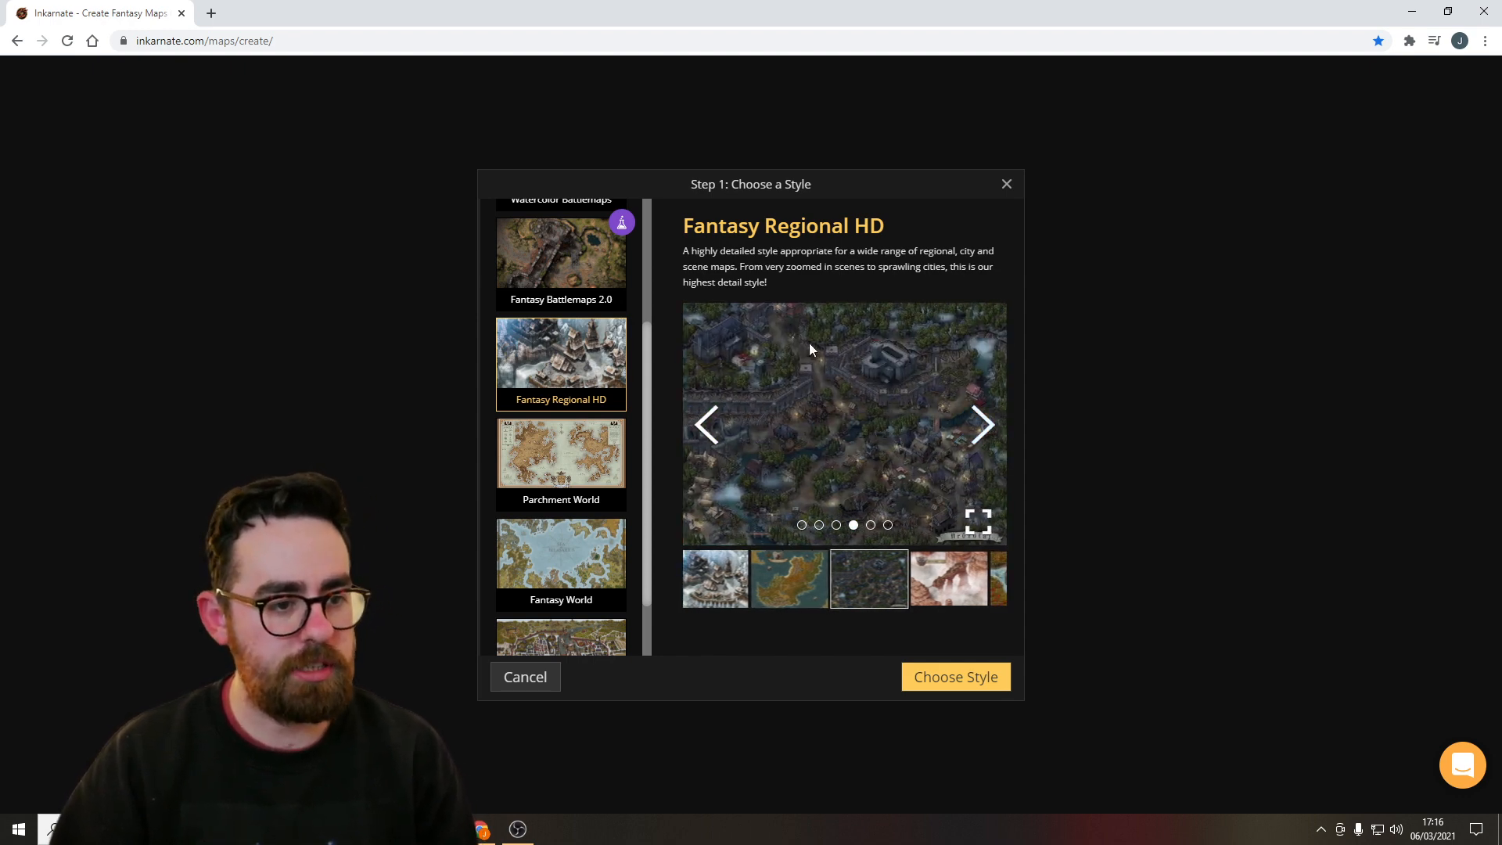
pyautogui.click(982, 425)
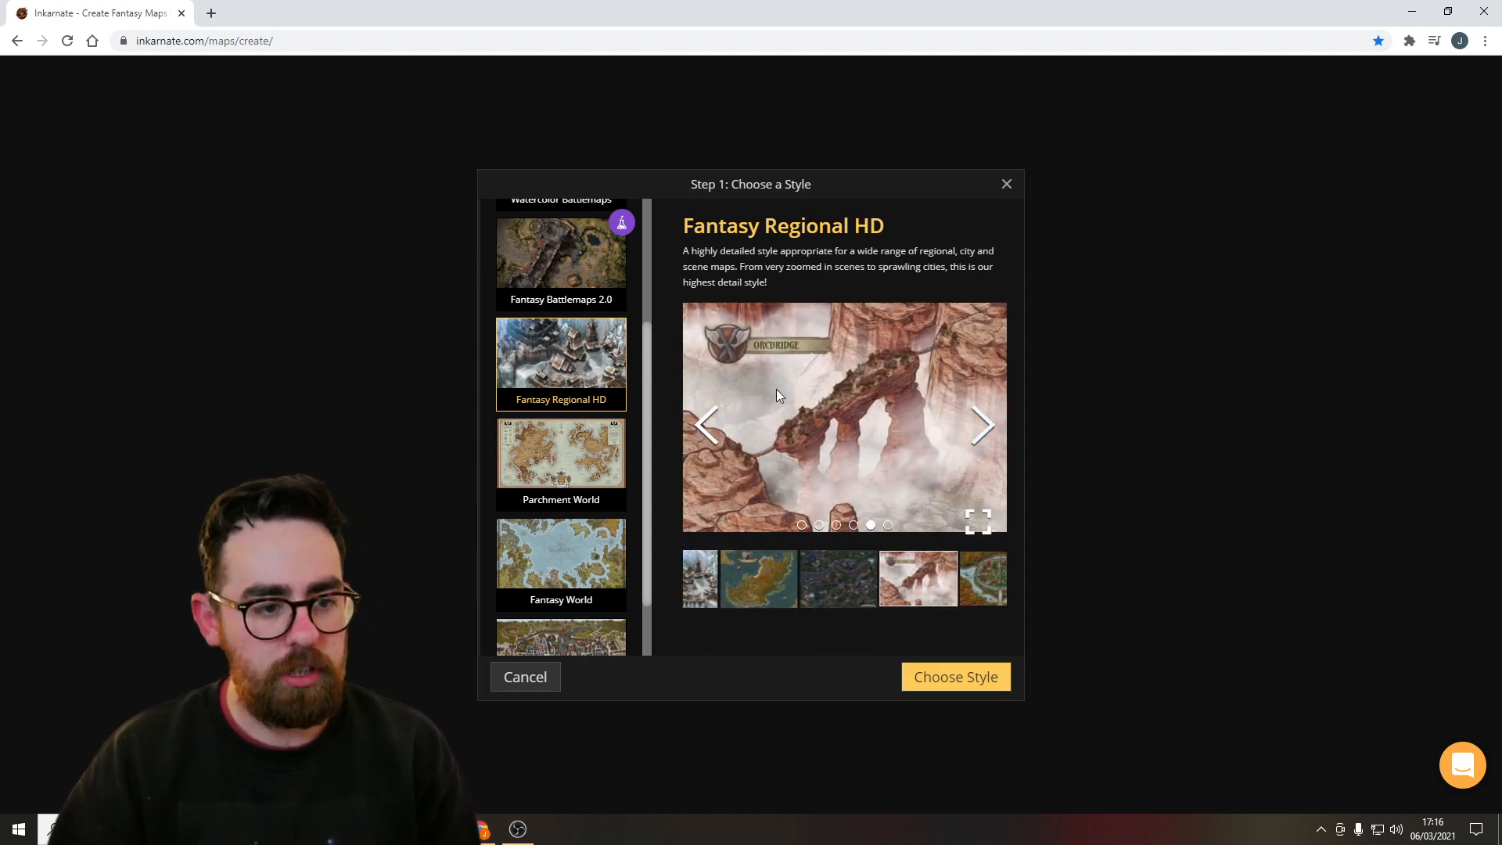
pyautogui.click(956, 421)
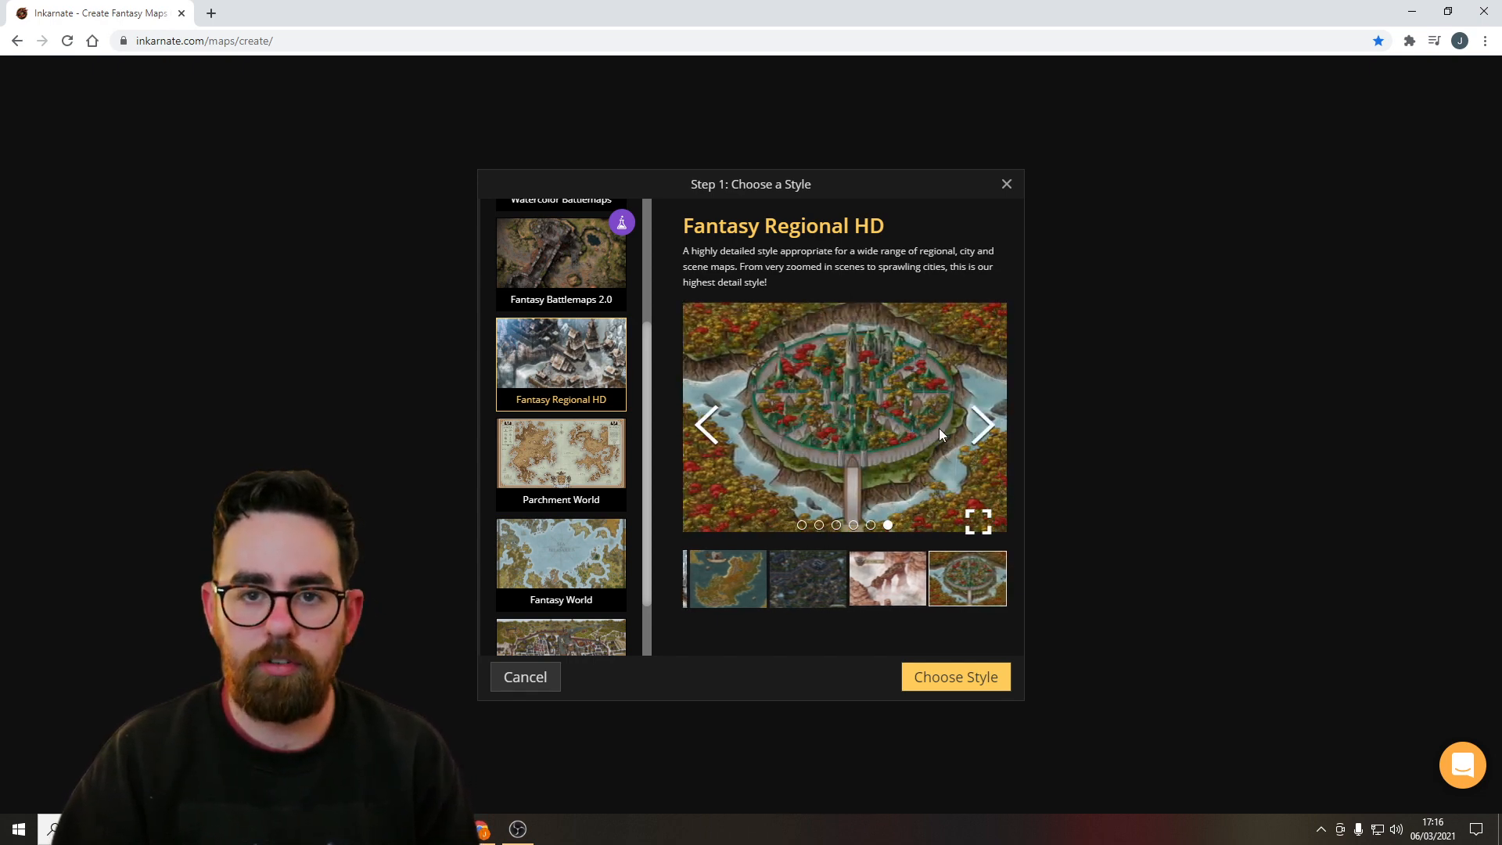
pyautogui.scroll(-1, 573, 548)
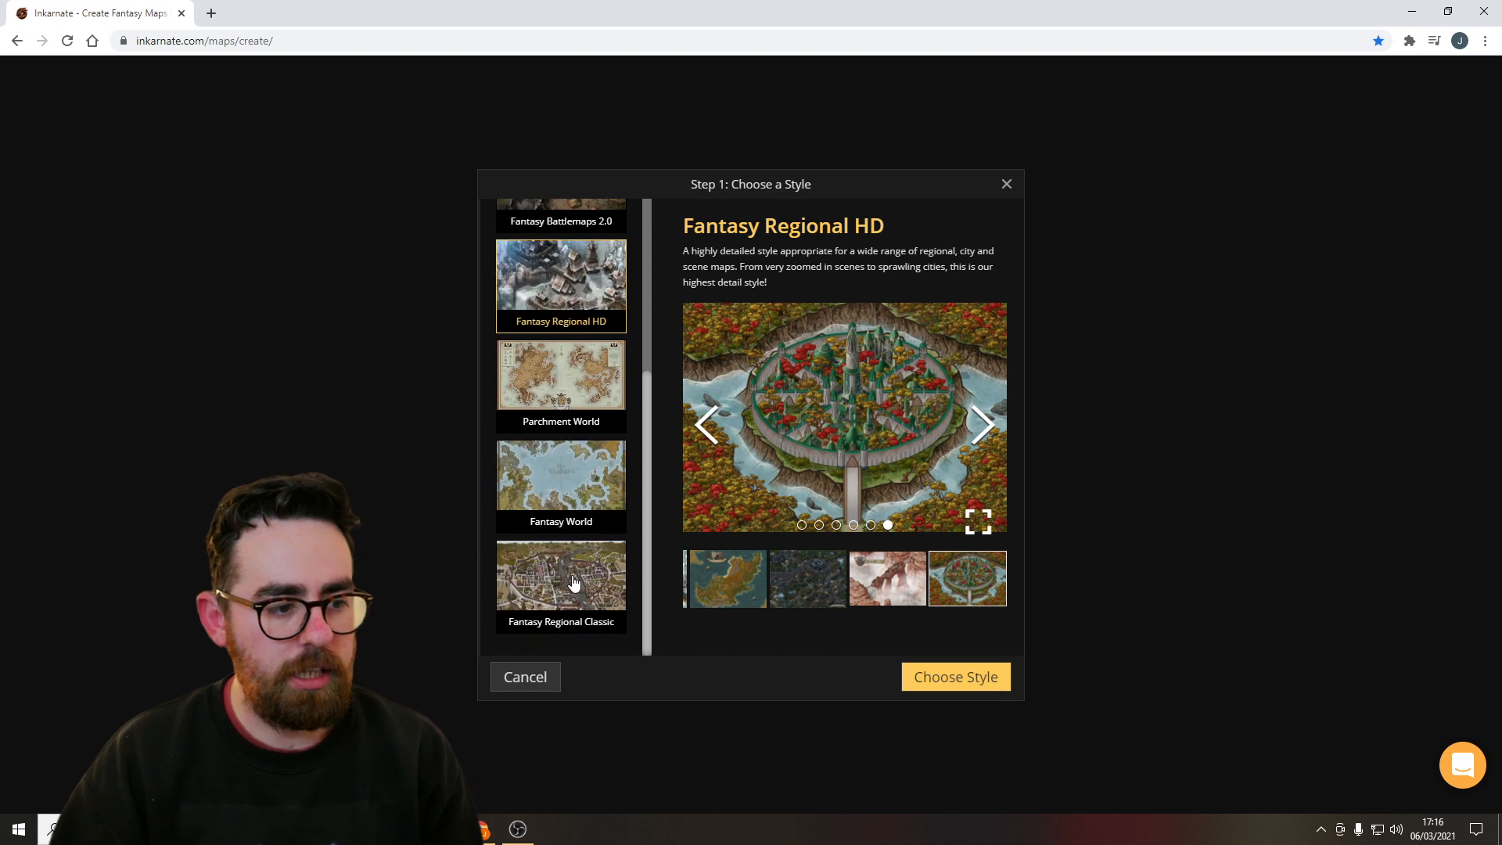
# Browse the preview images of the Fantasy Regional Classic style.
pyautogui.click(574, 583)
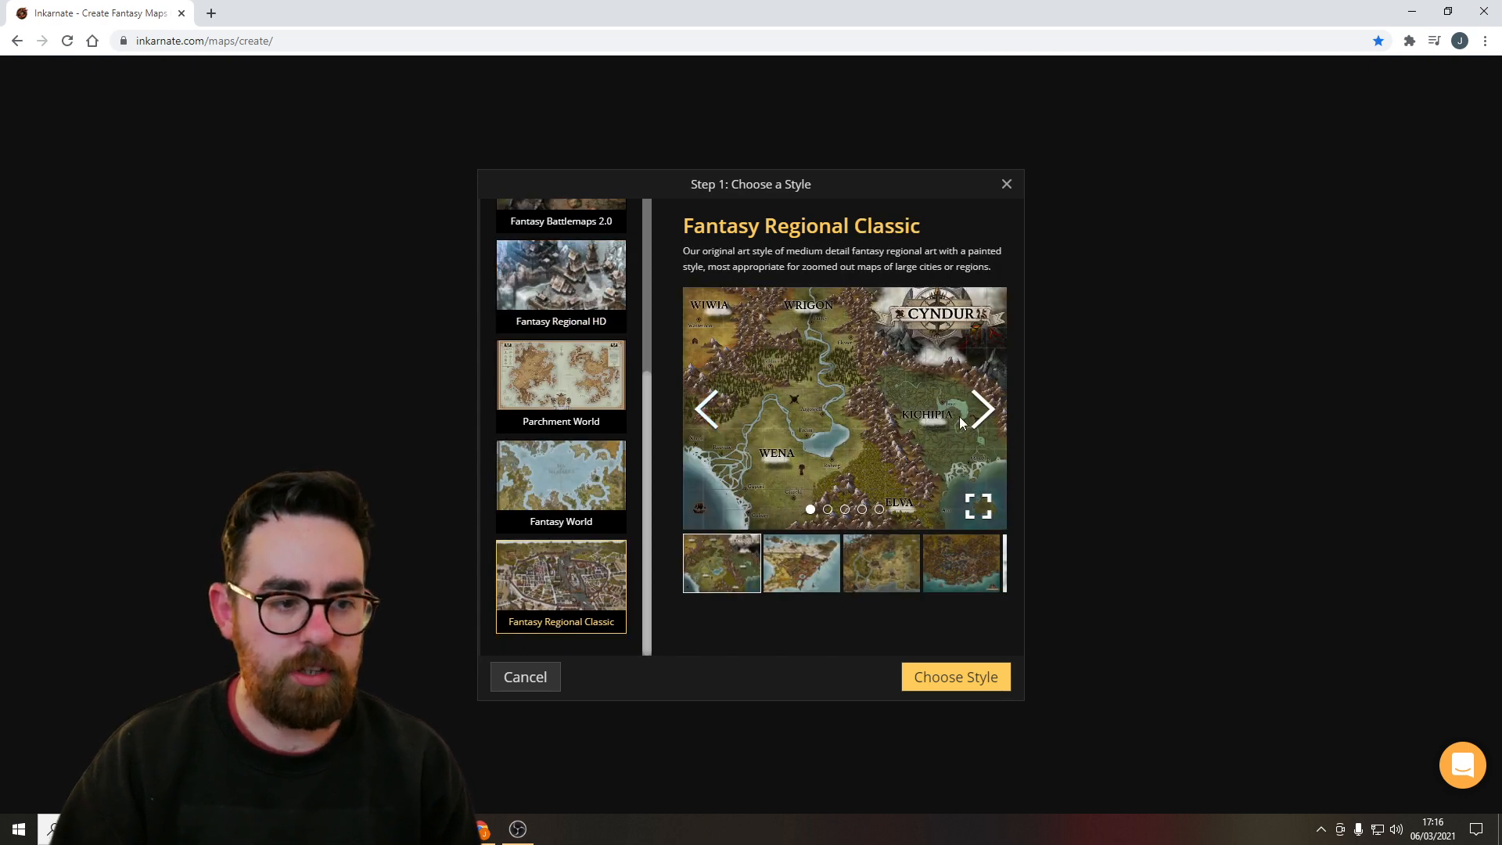
pyautogui.click(984, 414)
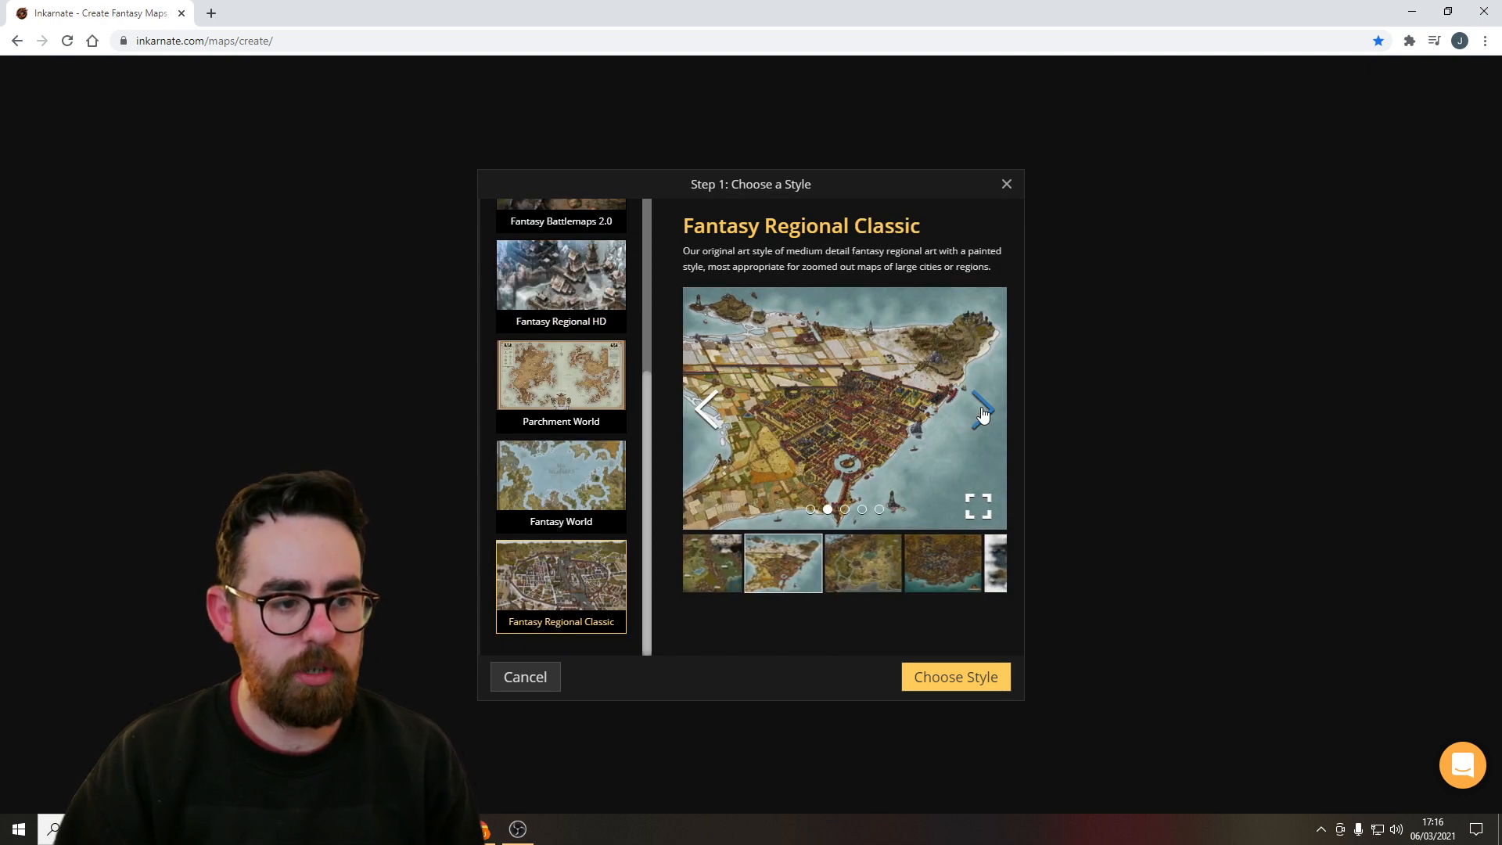
pyautogui.click(984, 413)
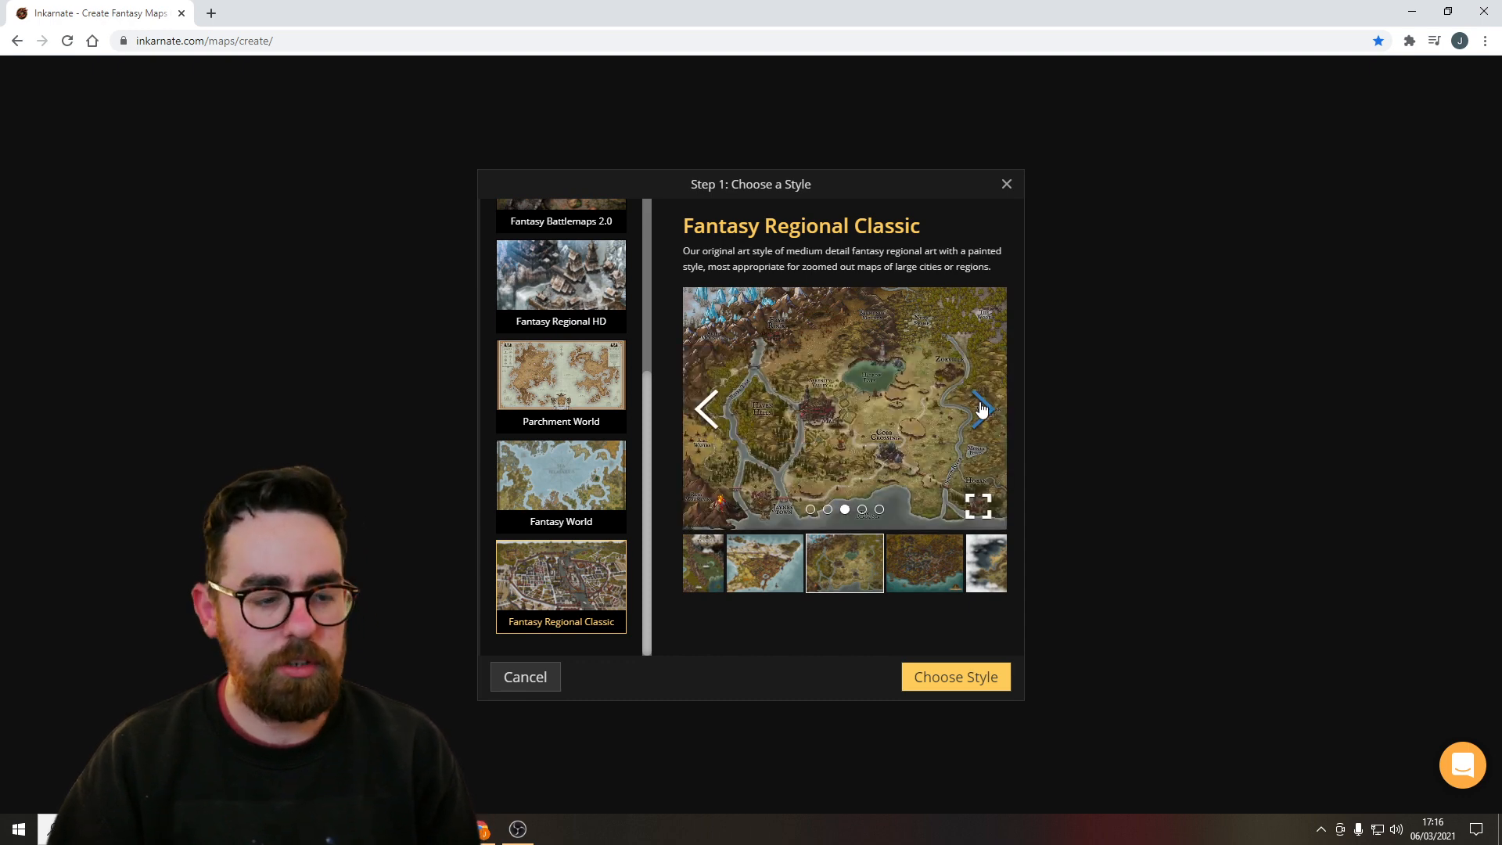
pyautogui.click(982, 407)
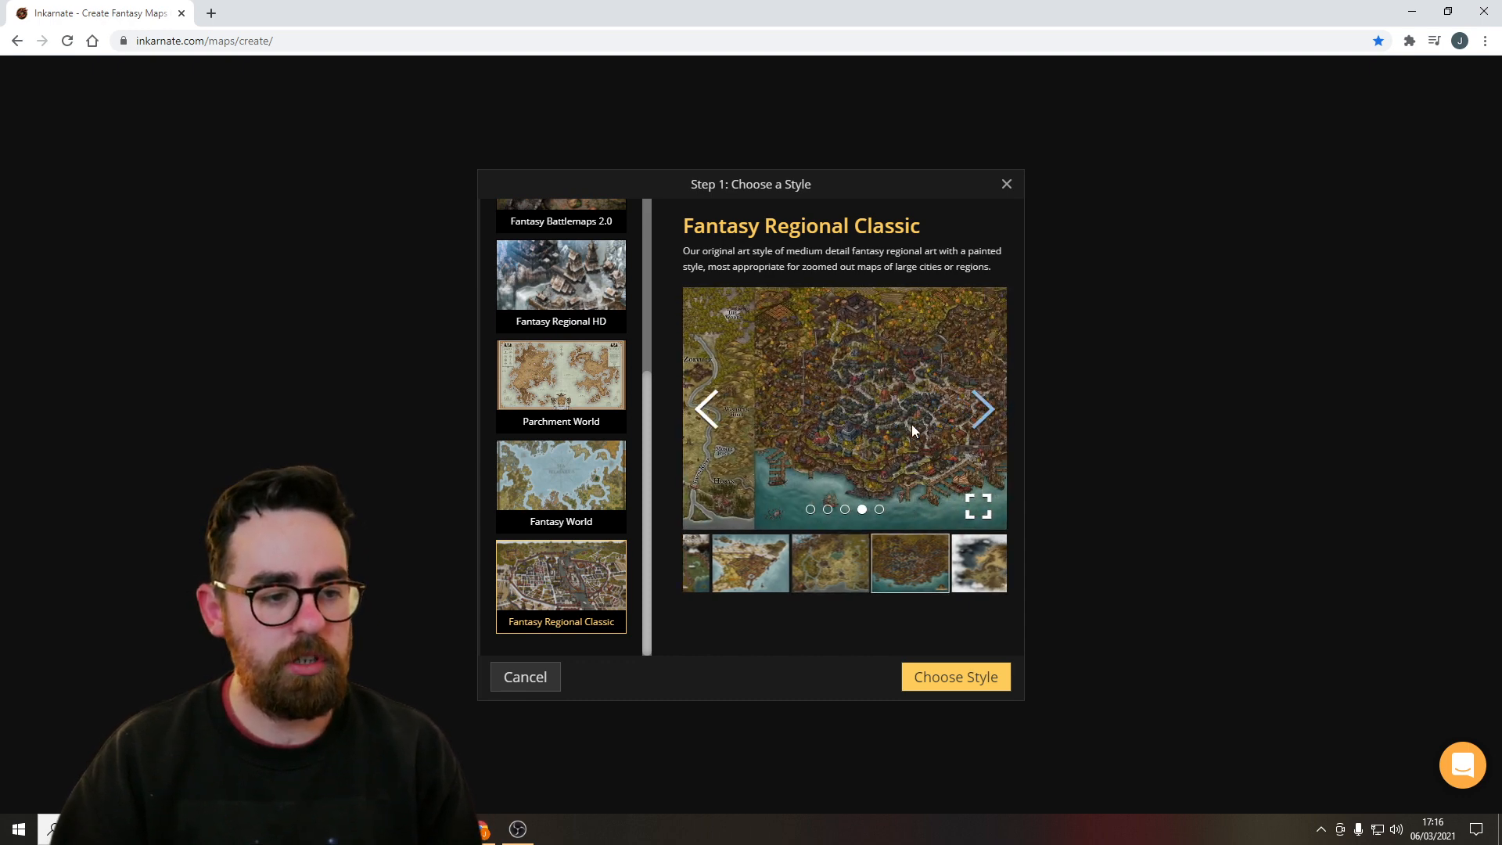
pyautogui.click(1000, 419)
# Choose the Fantasy Regional HD style and create a landscape map at High (2k) editing resolution.
pyautogui.press('Up')
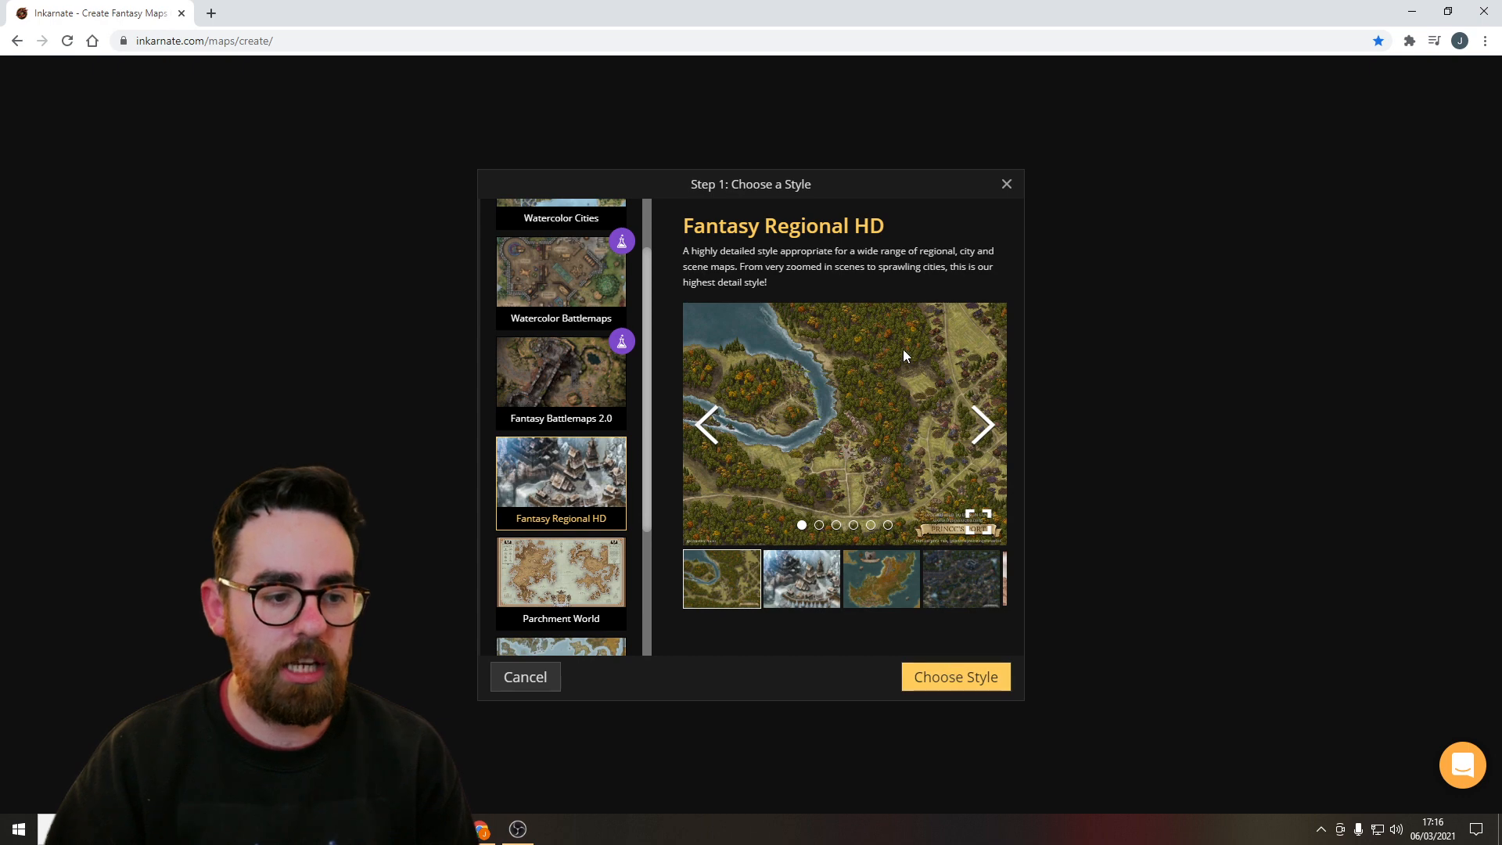
pyautogui.click(981, 674)
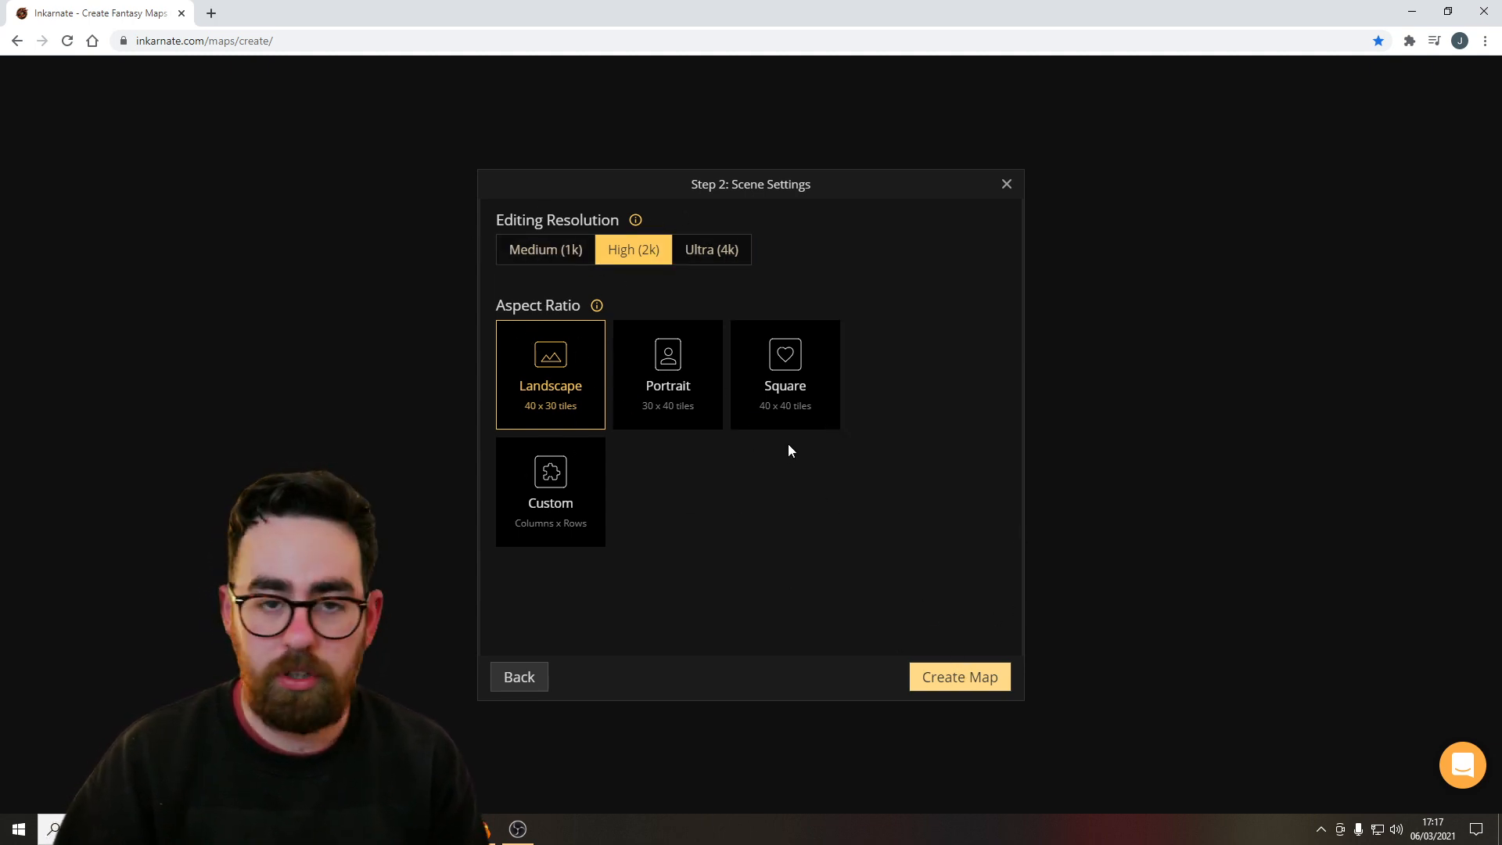
pyautogui.click(984, 683)
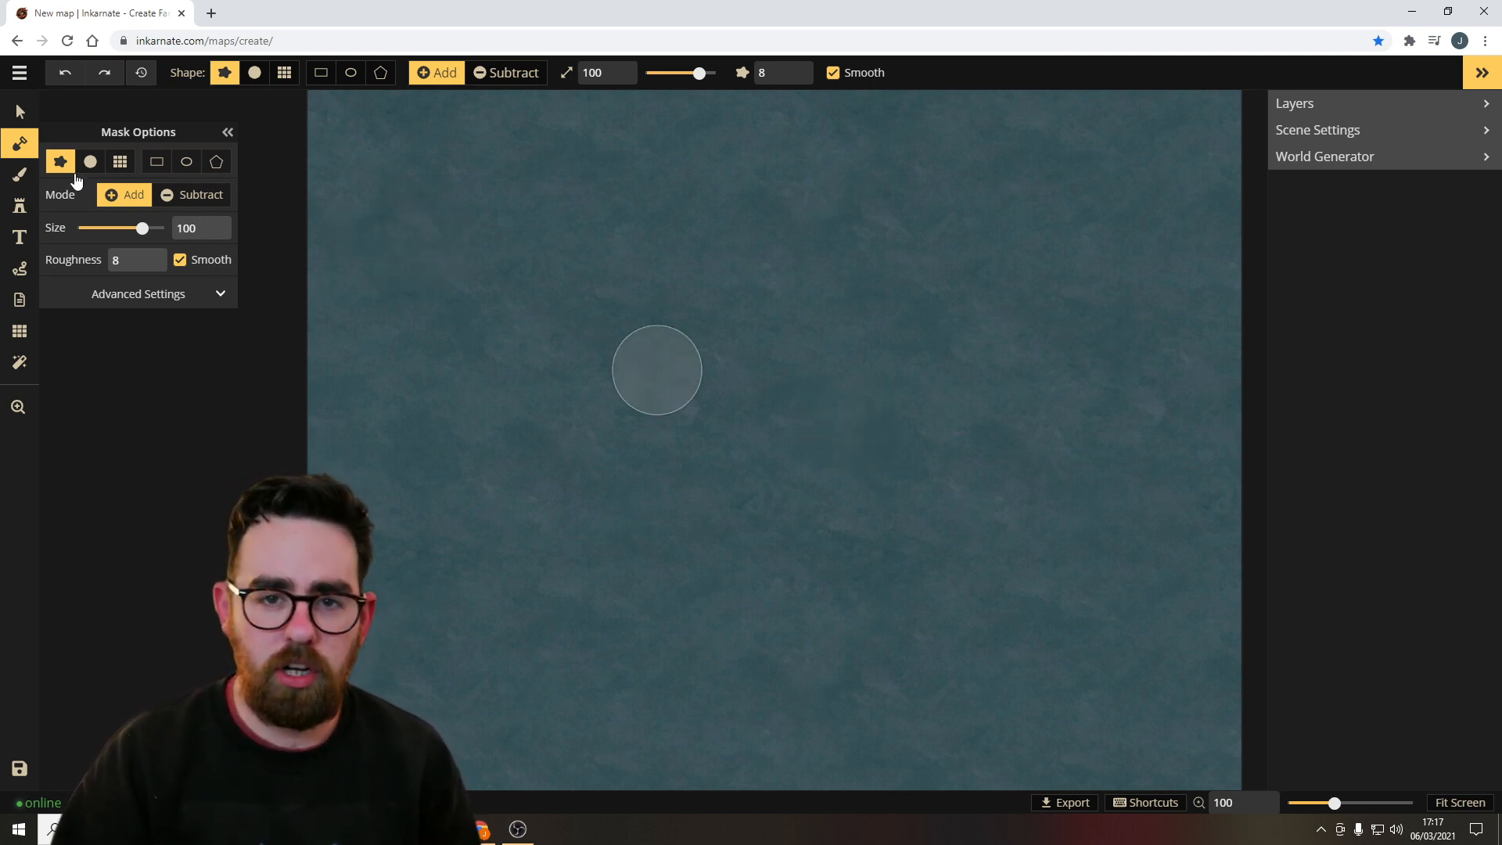
# Paint a large rough landmass across the canvas with the landmask brush.
pyautogui.click(20, 114)
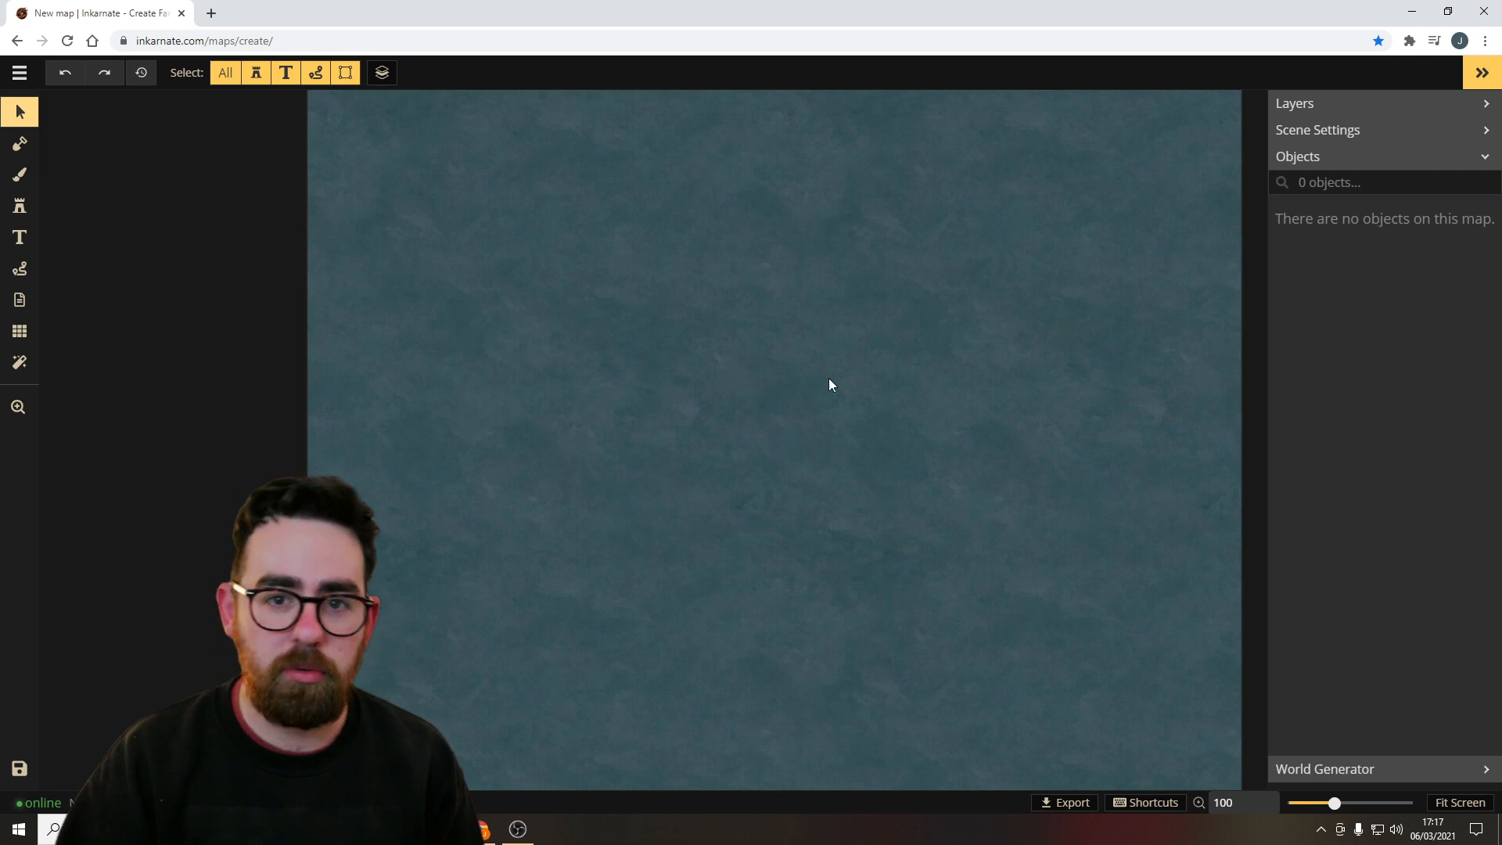
pyautogui.click(21, 145)
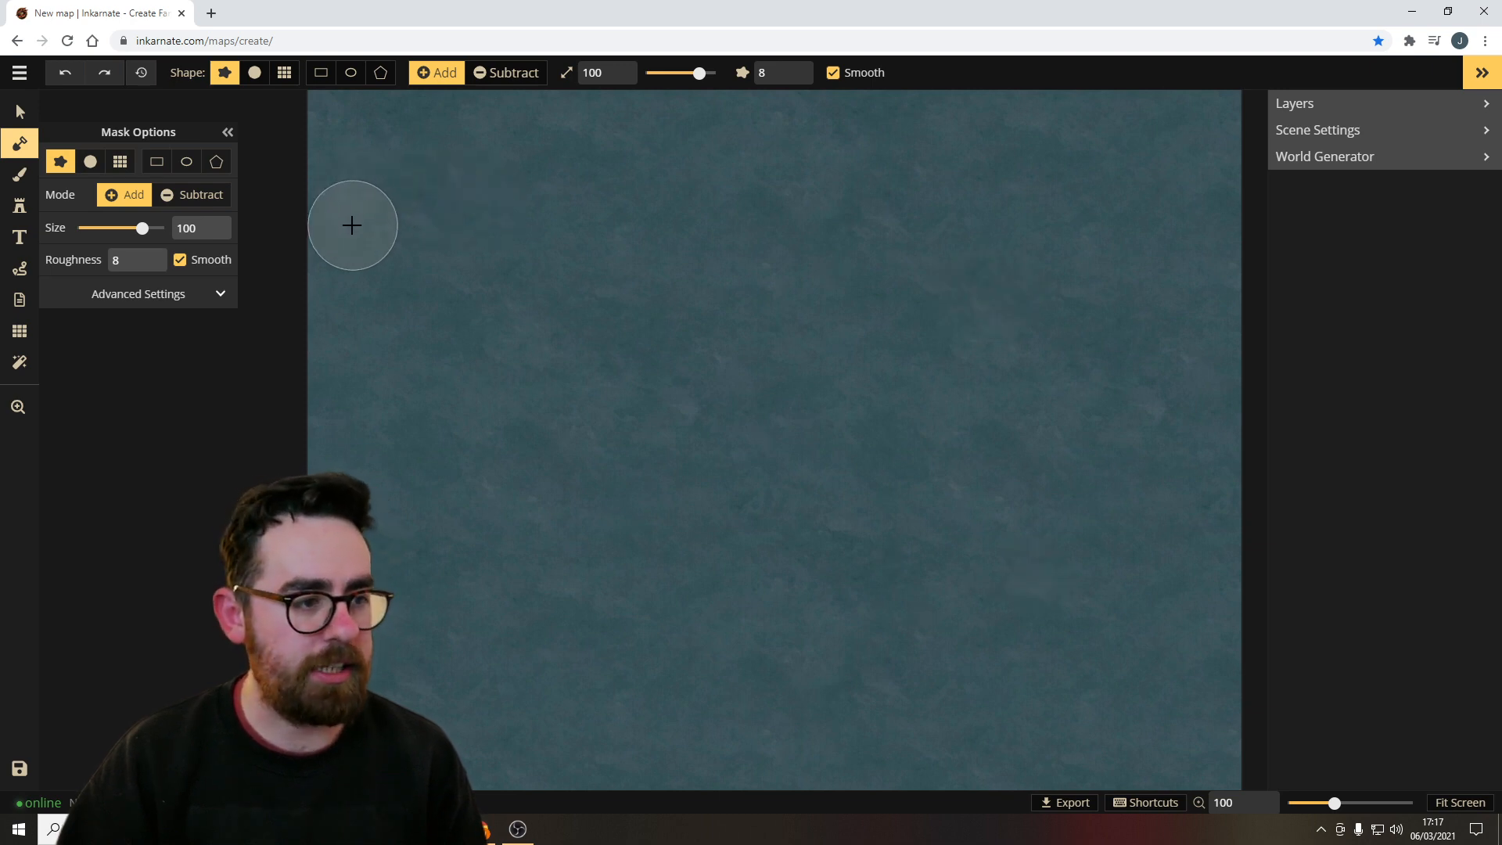
pyautogui.moveTo(345, 235)
pyautogui.mouseDown()
pyautogui.moveTo(624, 134)
pyautogui.moveTo(336, 442)
pyautogui.moveTo(438, 332)
pyautogui.moveTo(764, 456)
pyautogui.moveTo(899, 292)
pyautogui.mouseUp()
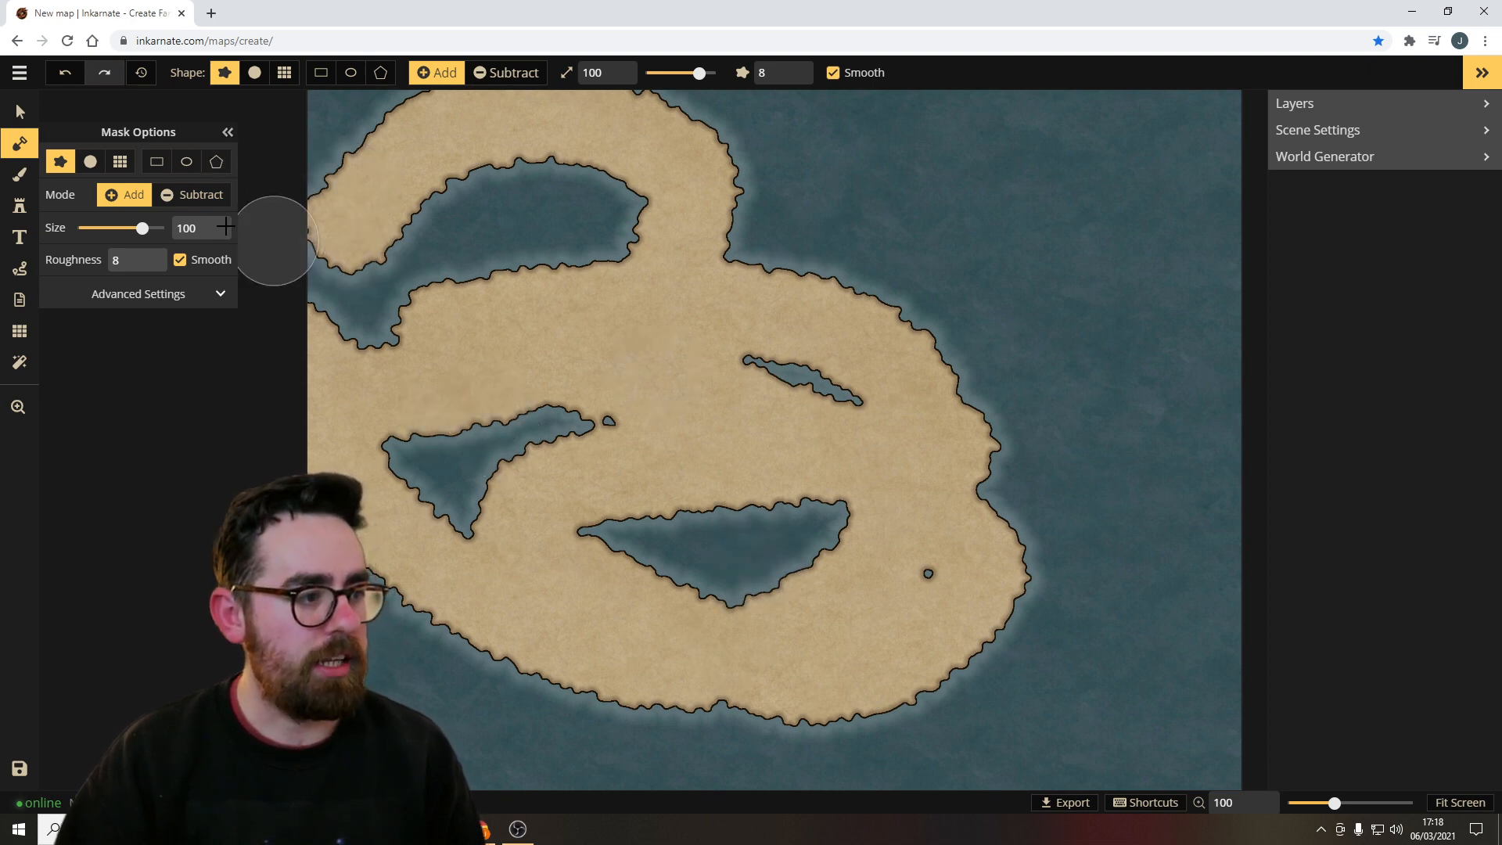
# Switch the landmask brush to Subtract at size 30 and carve a water channel through the land.
pyautogui.moveTo(142, 228); pyautogui.dragTo(110, 228)
pyautogui.click(192, 194)
pyautogui.moveTo(406, 141)
pyautogui.mouseDown()
pyautogui.moveTo(324, 138)
pyautogui.moveTo(894, 547)
pyautogui.moveTo(884, 540)
pyautogui.mouseUp()
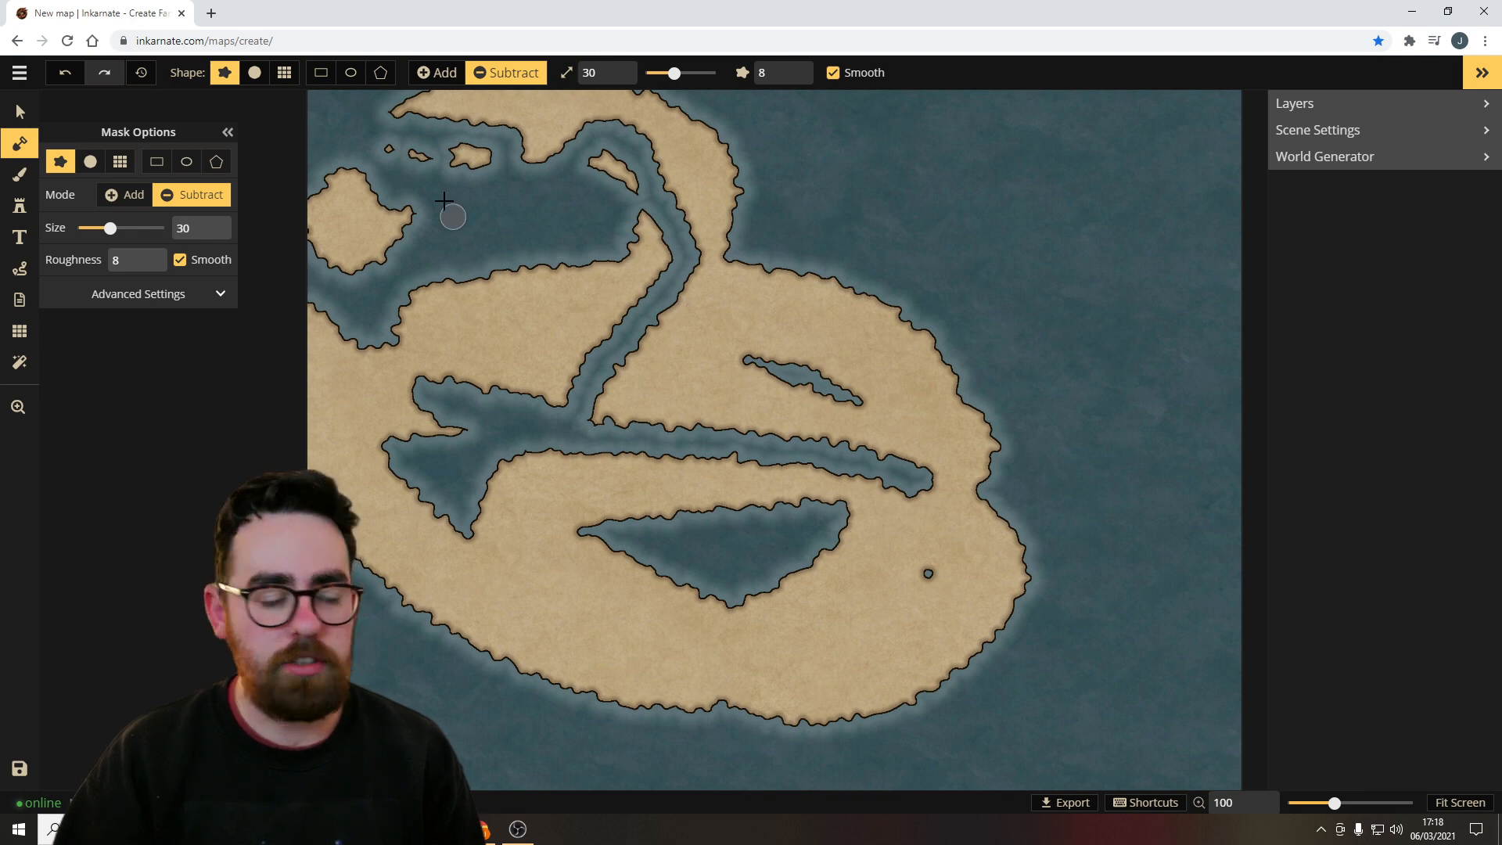
# Switch to the circle landmask shape in Add mode and fill in land over the northern and middle channels.
pyautogui.click(254, 73)
pyautogui.click(135, 203)
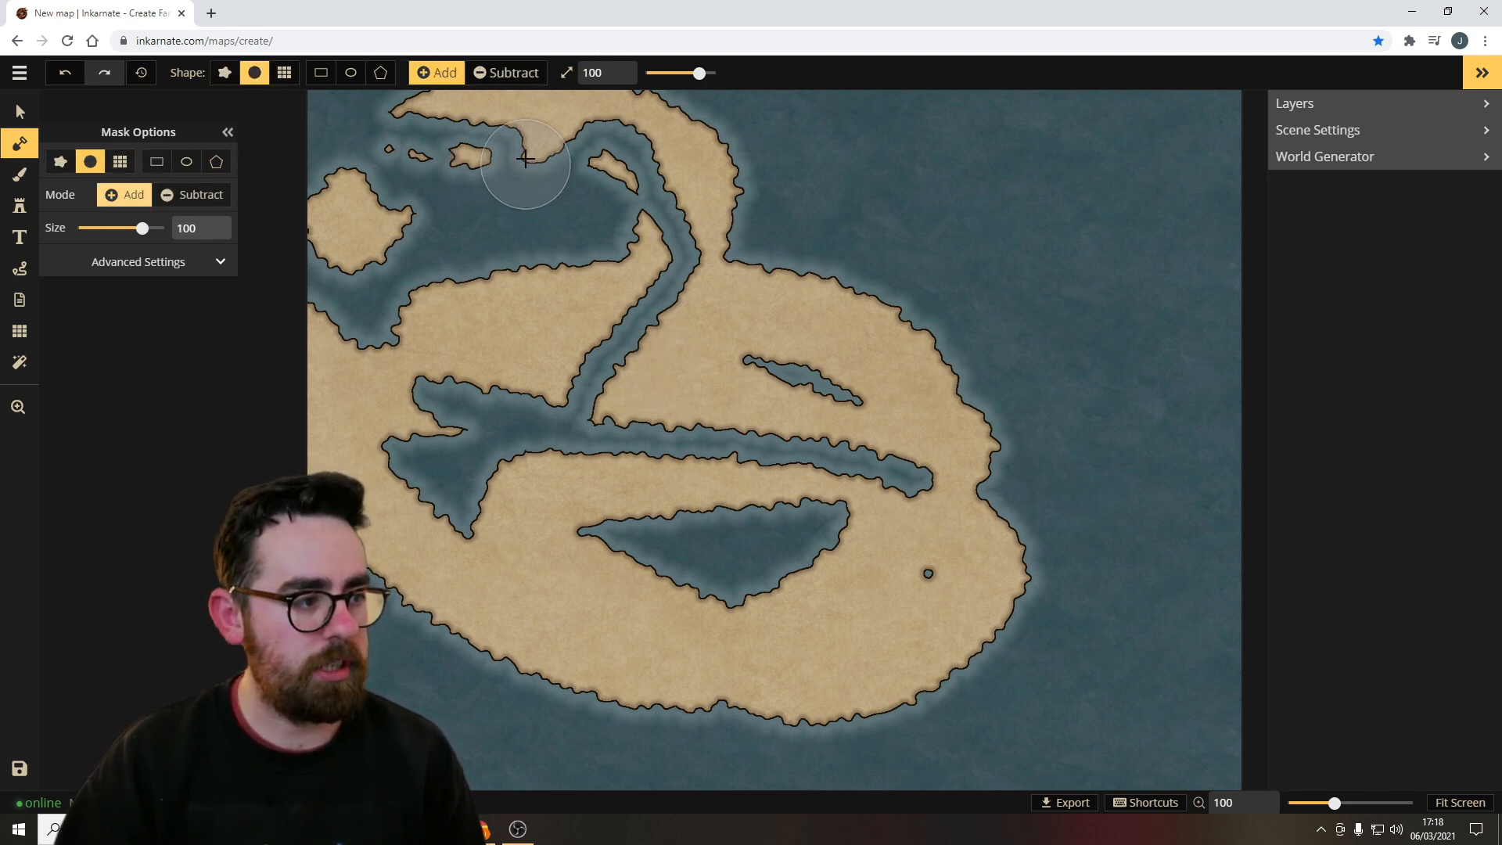
pyautogui.moveTo(463, 108)
pyautogui.mouseDown()
pyautogui.moveTo(704, 352)
pyautogui.moveTo(575, 623)
pyautogui.mouseUp()
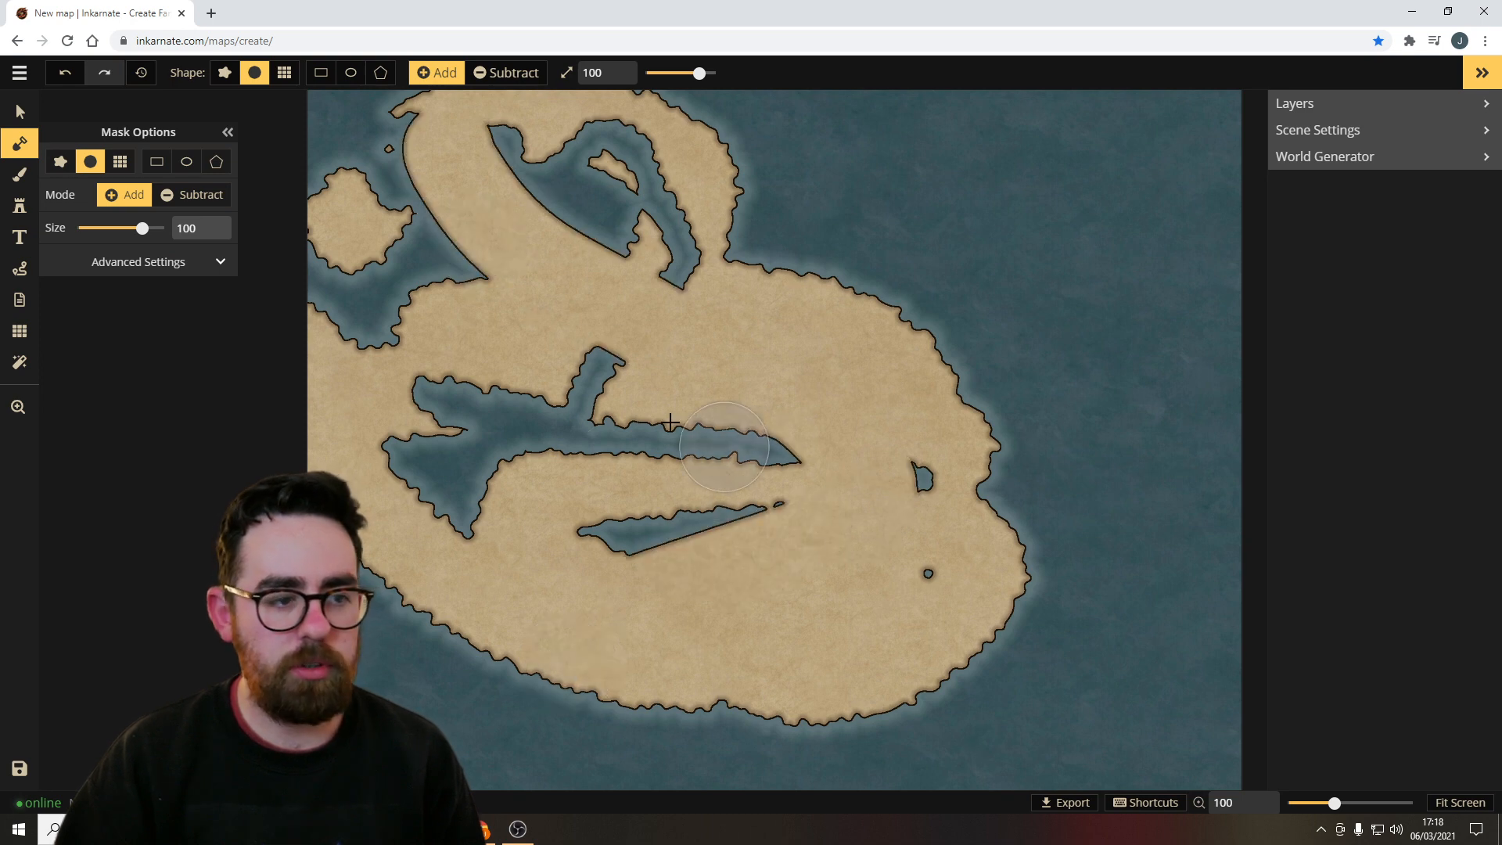
# Switch back to the rough landmask shape and paint land over the western inlets and lakes.
pyautogui.click(224, 73)
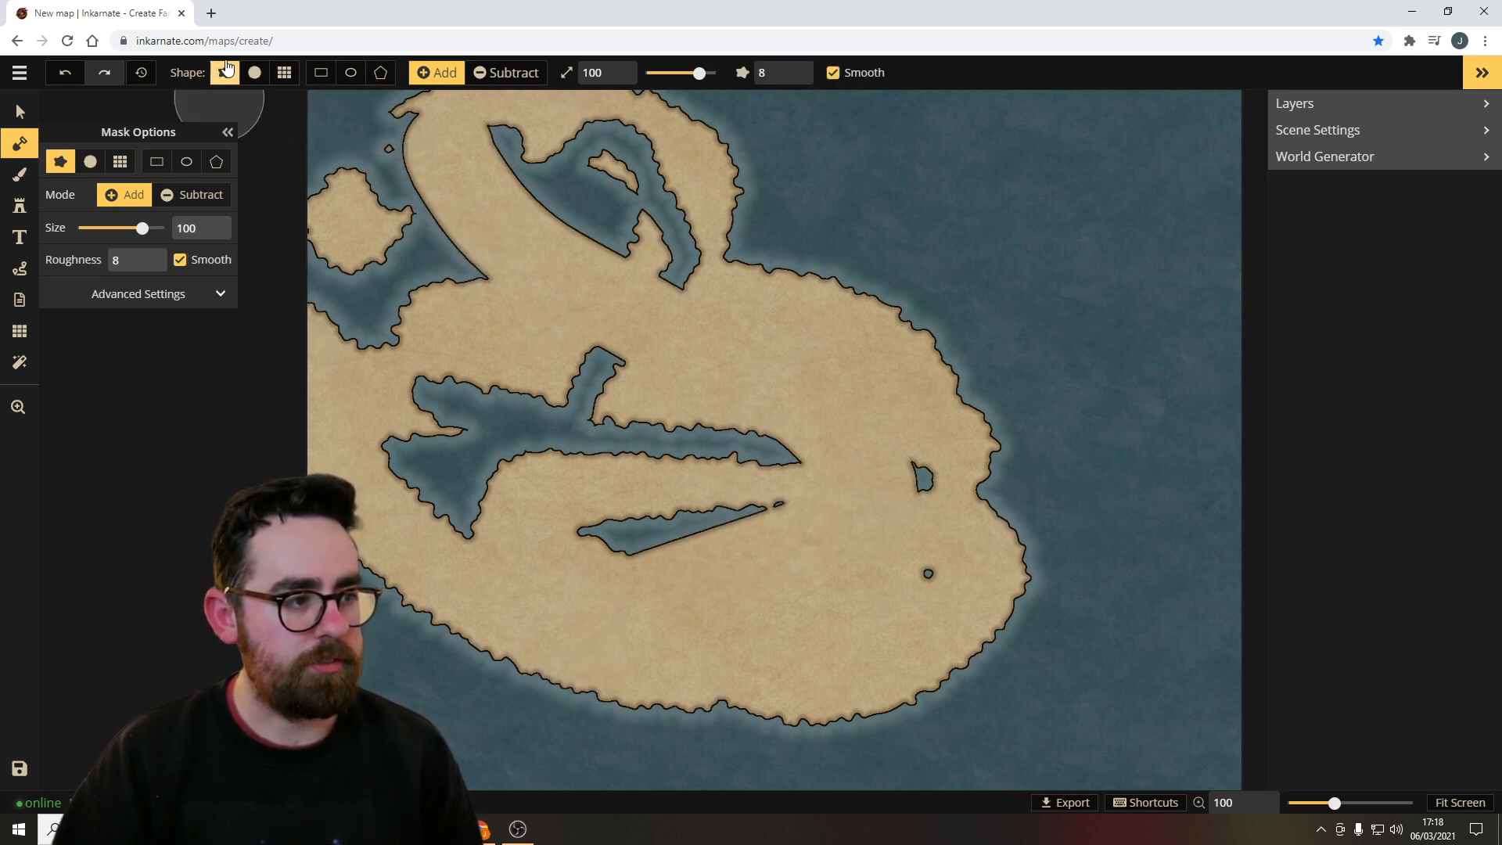
pyautogui.moveTo(438, 234)
pyautogui.mouseDown()
pyautogui.moveTo(368, 201)
pyautogui.moveTo(655, 628)
pyautogui.moveTo(832, 754)
pyautogui.mouseUp()
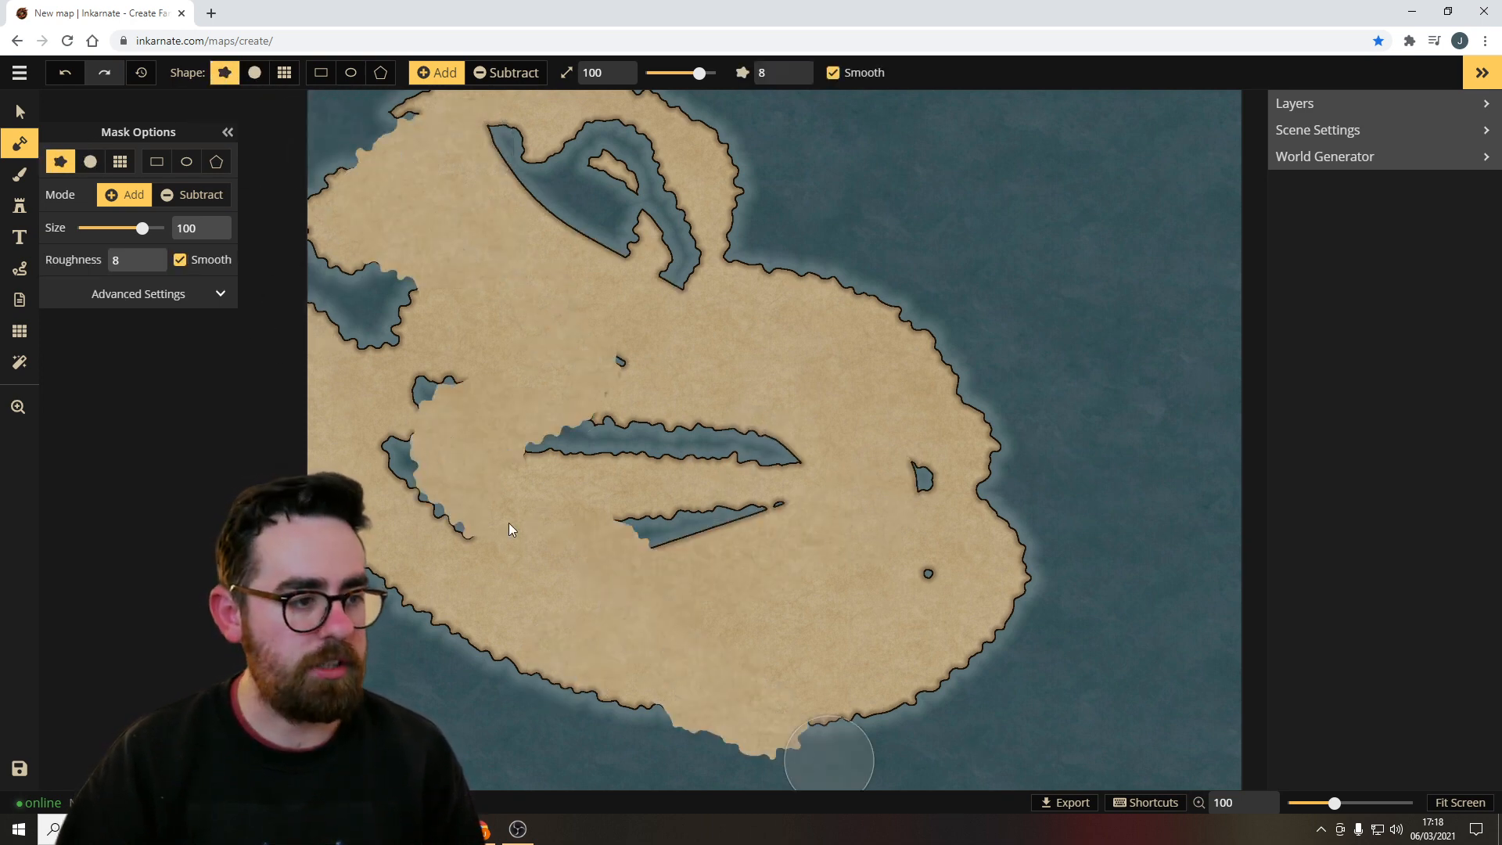
# Cover the whole canvas in land with a size 200 circle brush, then reduce the brush size to 123.
pyautogui.click(284, 73)
pyautogui.moveTo(618, 438)
pyautogui.mouseDown()
pyautogui.moveTo(785, 472)
pyautogui.moveTo(855, 227)
pyautogui.moveTo(1015, 362)
pyautogui.moveTo(1096, 463)
pyautogui.mouseUp()
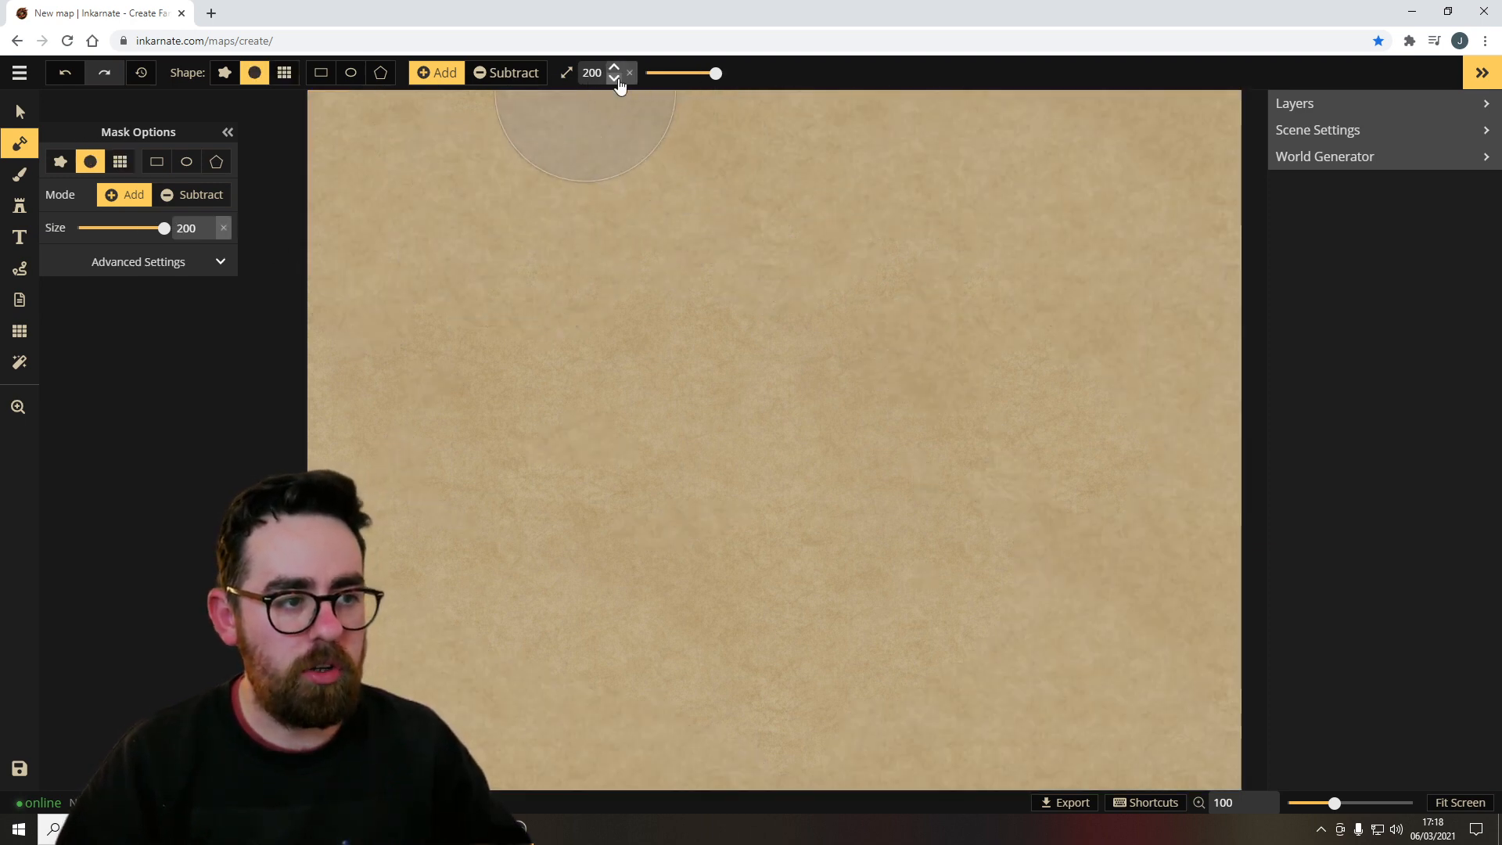
pyautogui.moveTo(713, 73)
pyautogui.mouseDown()
pyautogui.moveTo(675, 72)
pyautogui.moveTo(705, 72)
pyautogui.mouseUp()
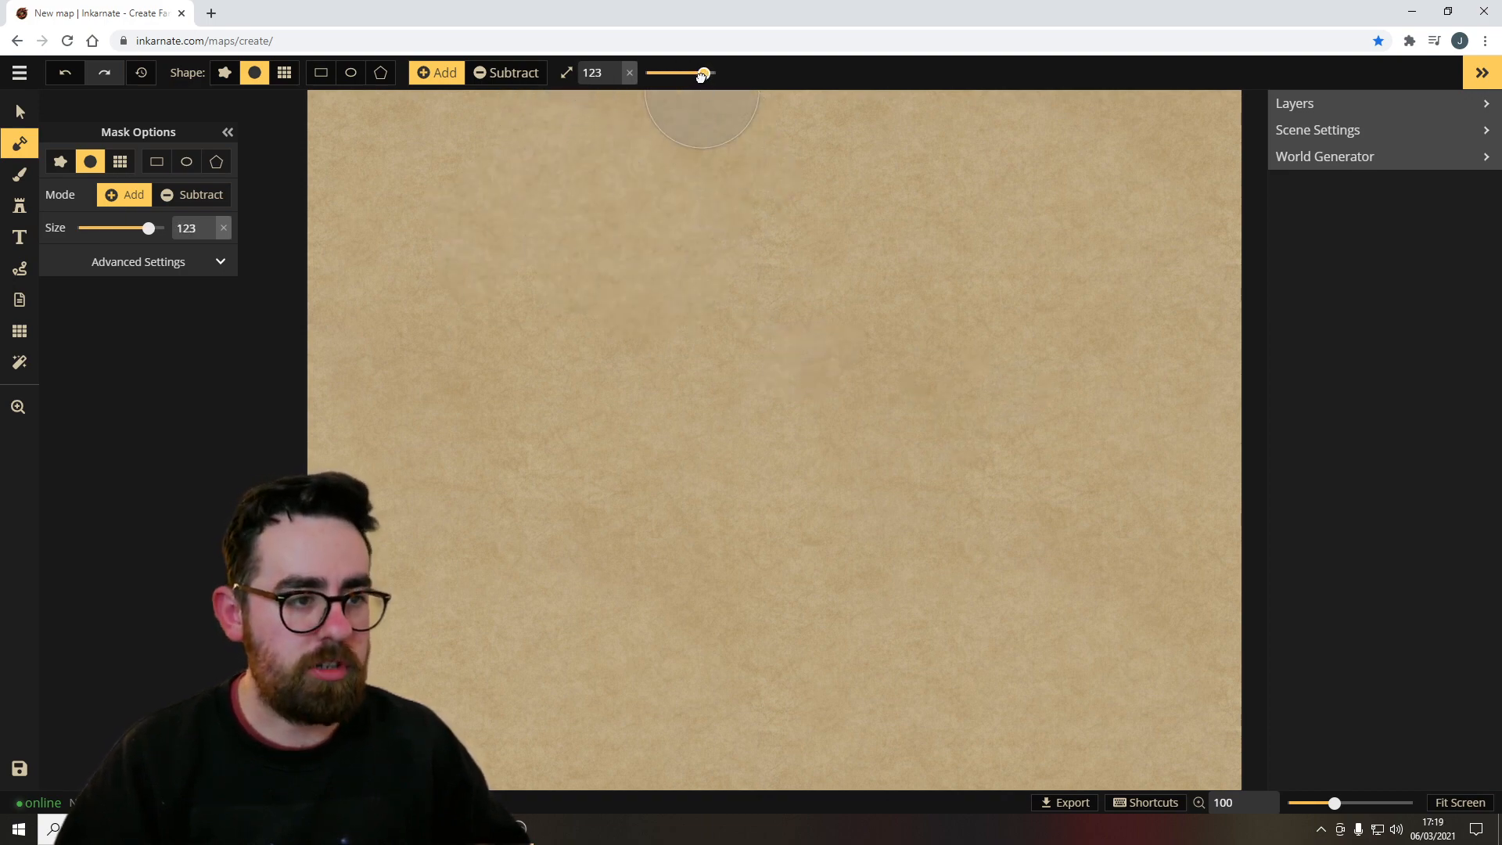
# Switch to the texture brush and open the texture catalog to browse the Fantasy Regional HD textures.
pyautogui.click(15, 175)
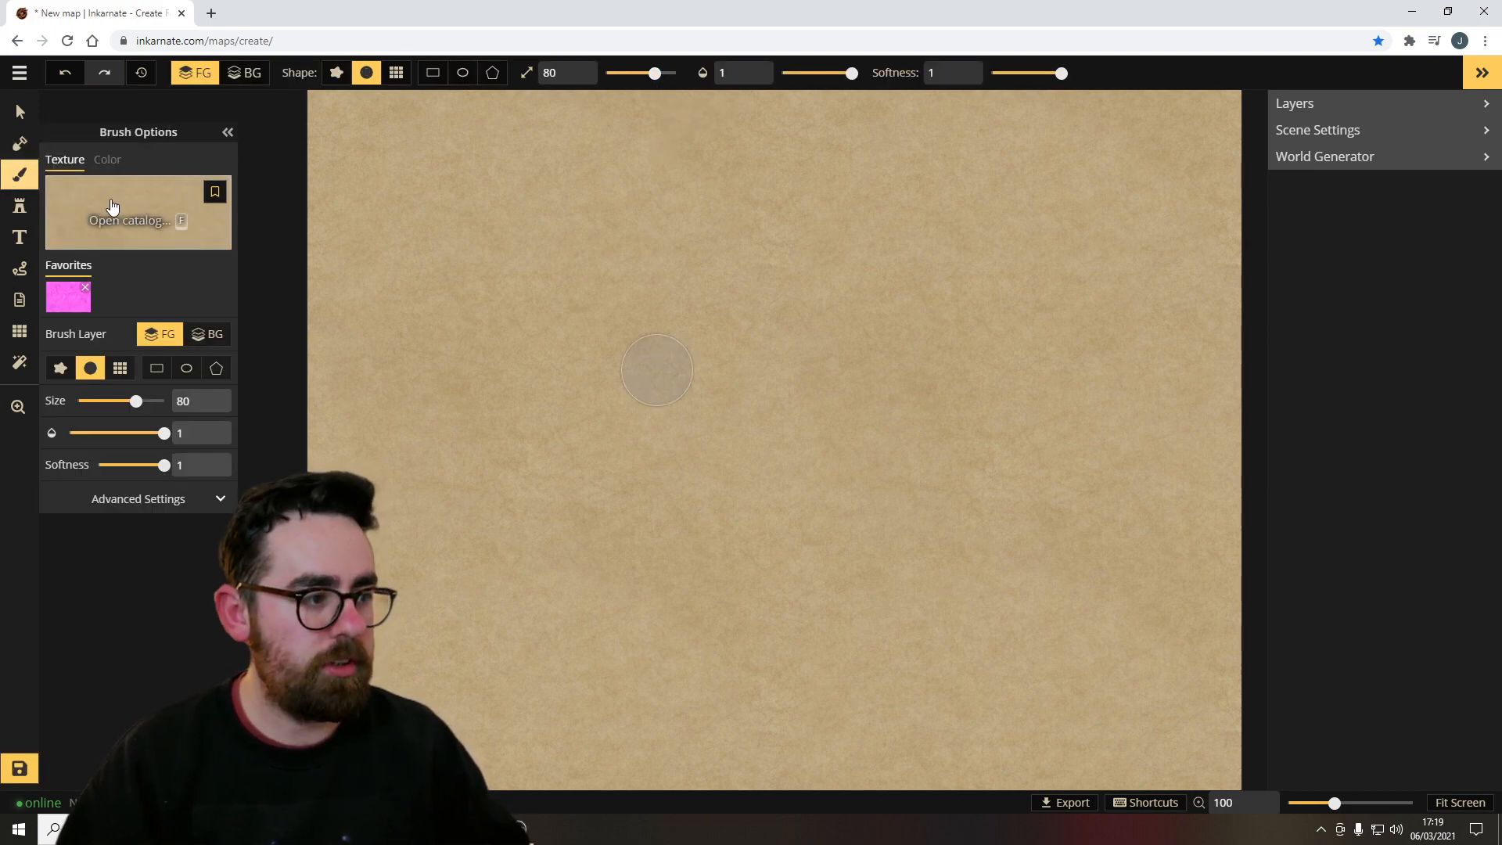
pyautogui.click(145, 217)
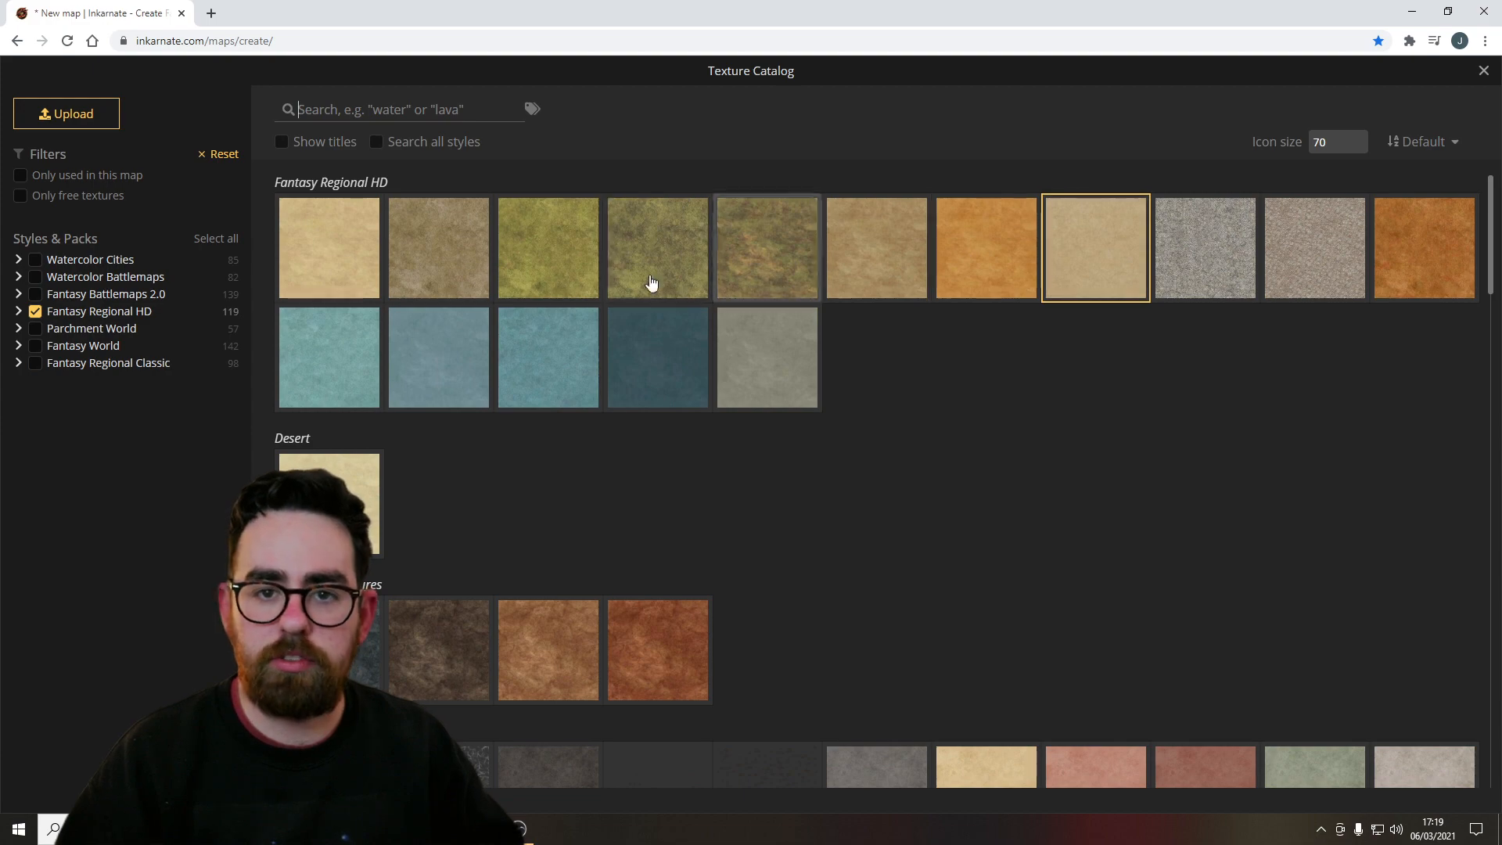
pyautogui.scroll(-6, 688, 313)
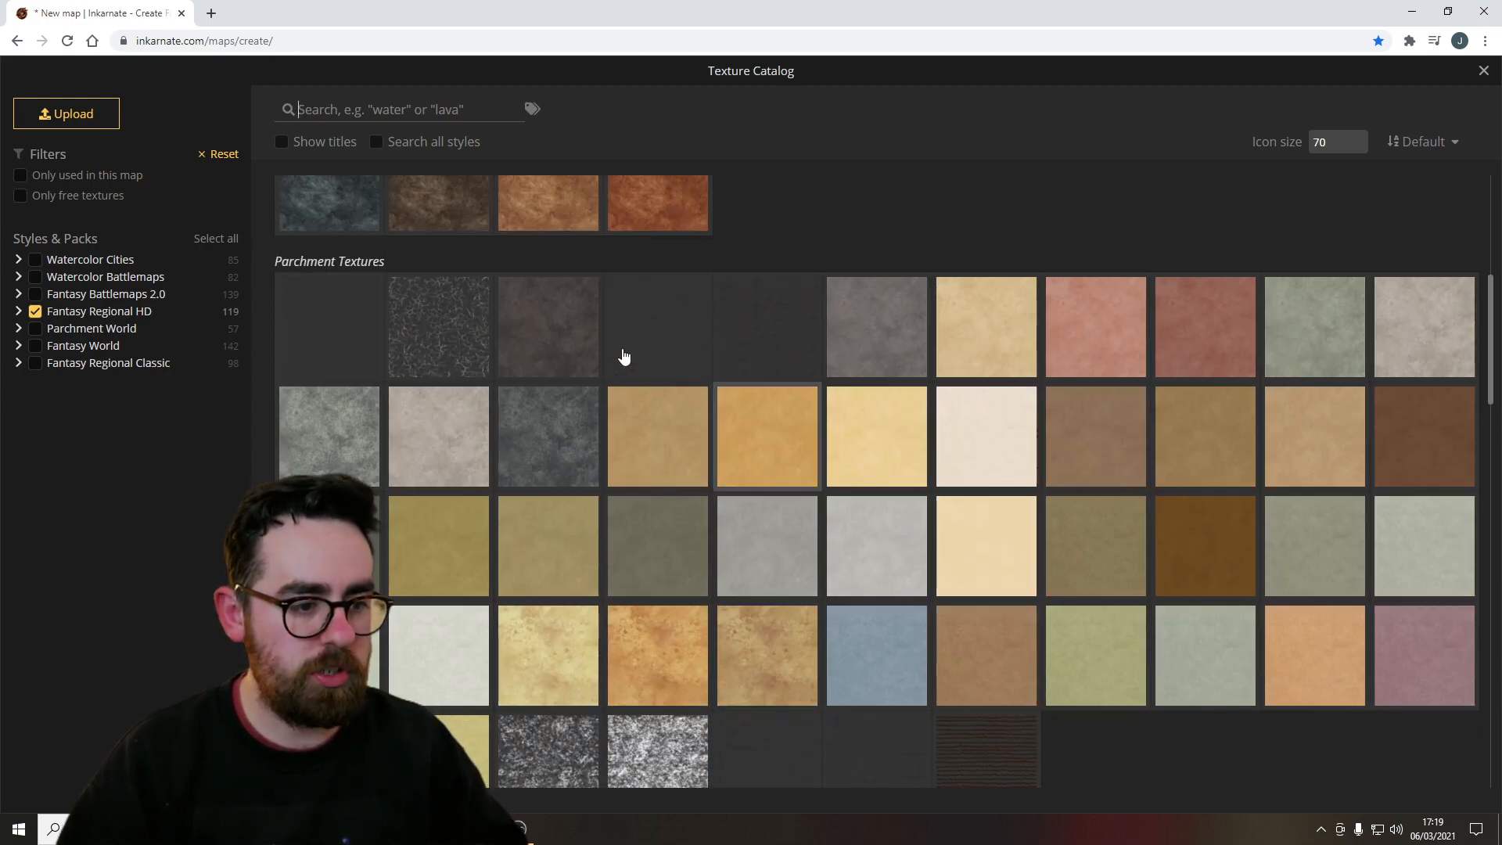
pyautogui.scroll(-5, 624, 357)
pyautogui.scroll(9, 758, 496)
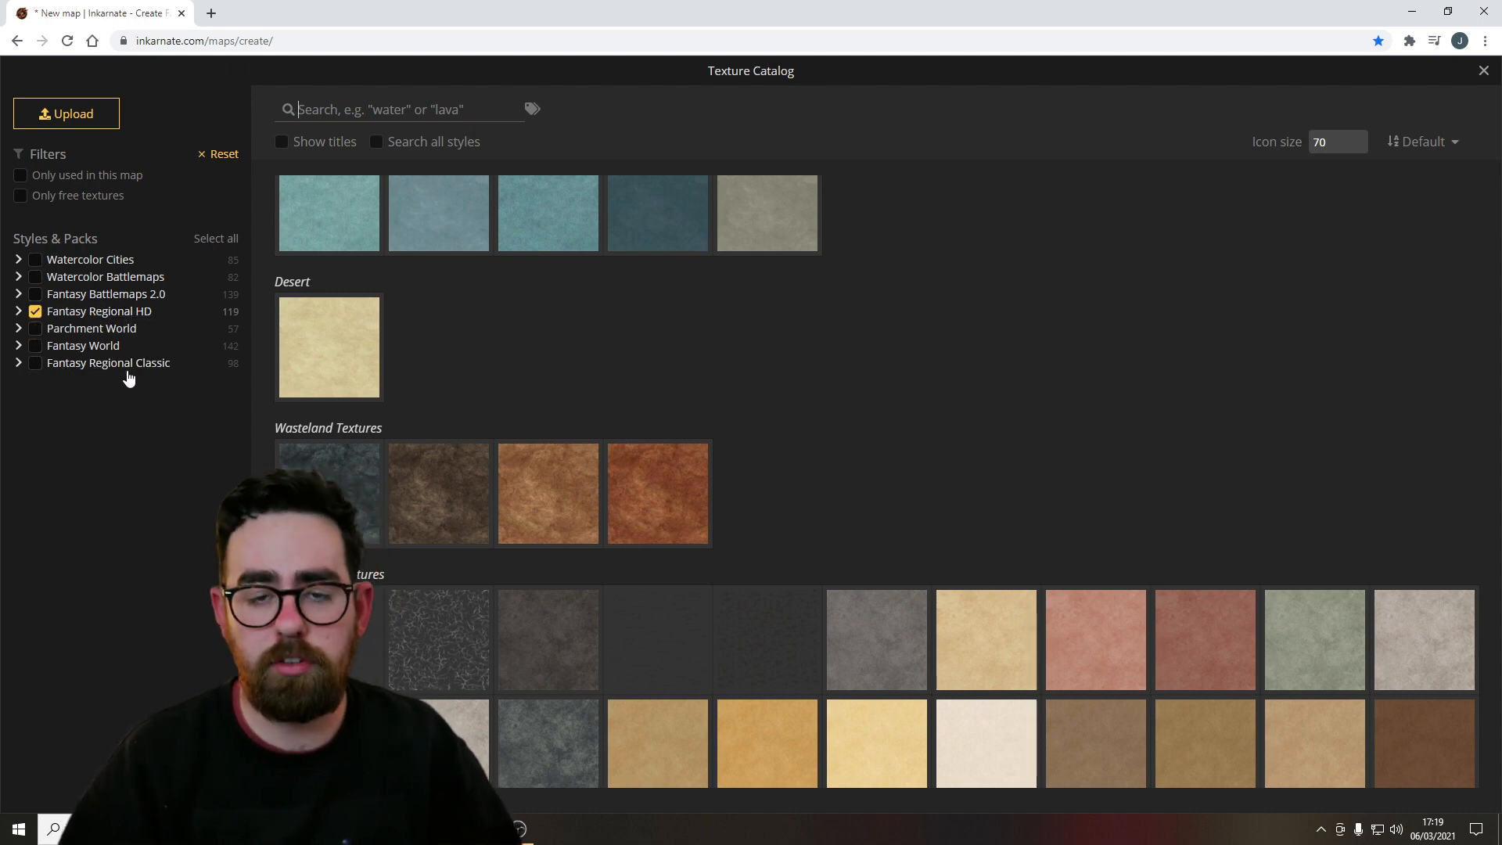
# Toggle the Fantasy World and Fantasy Regional Classic packs on and off to browse their textures.
pyautogui.click(36, 345)
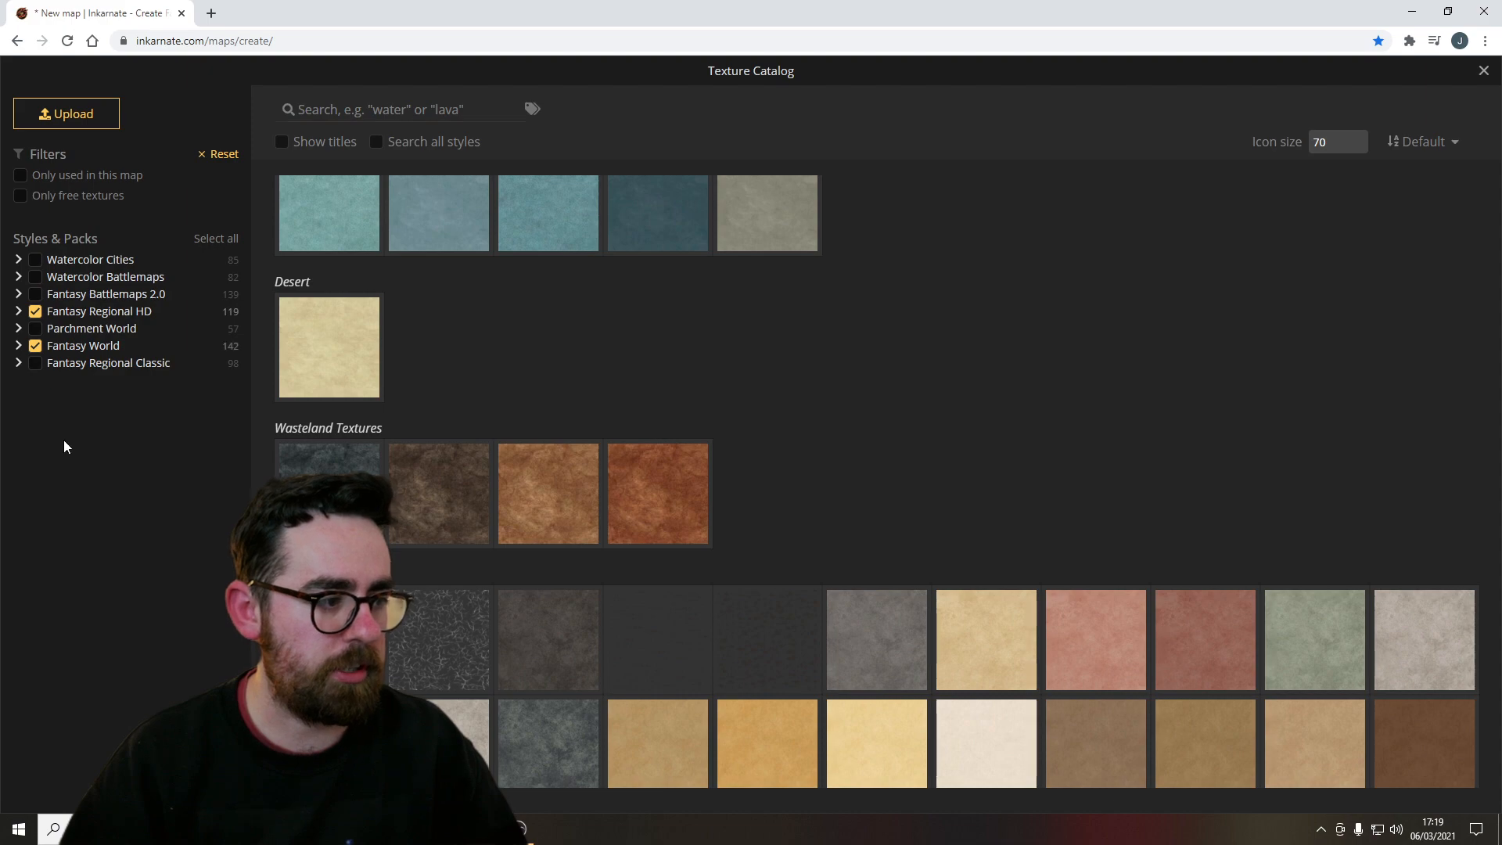
pyautogui.click(36, 363)
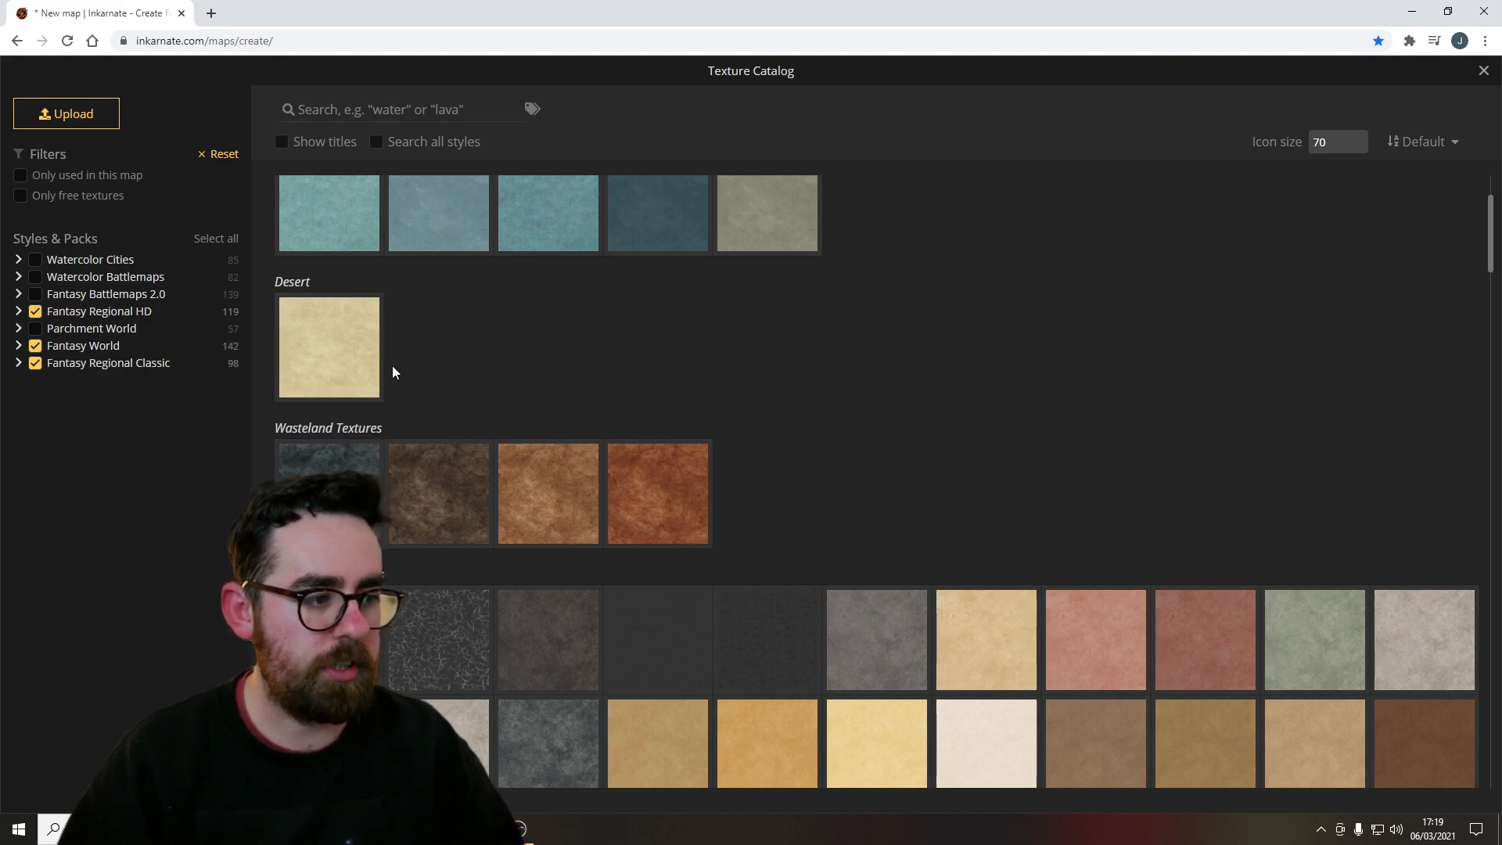
pyautogui.scroll(-15, 721, 419)
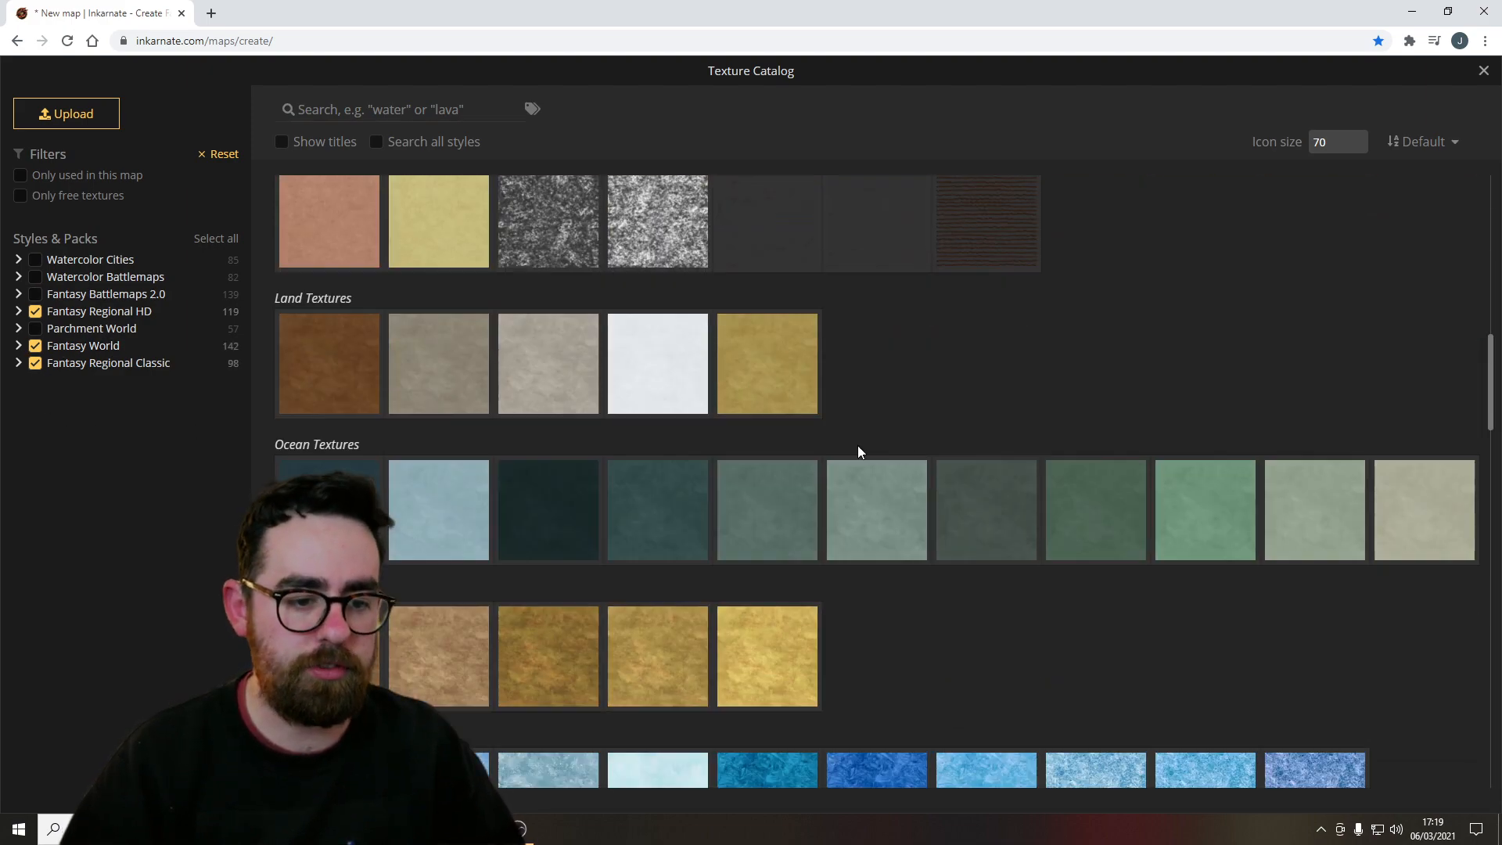
pyautogui.scroll(-10, 864, 444)
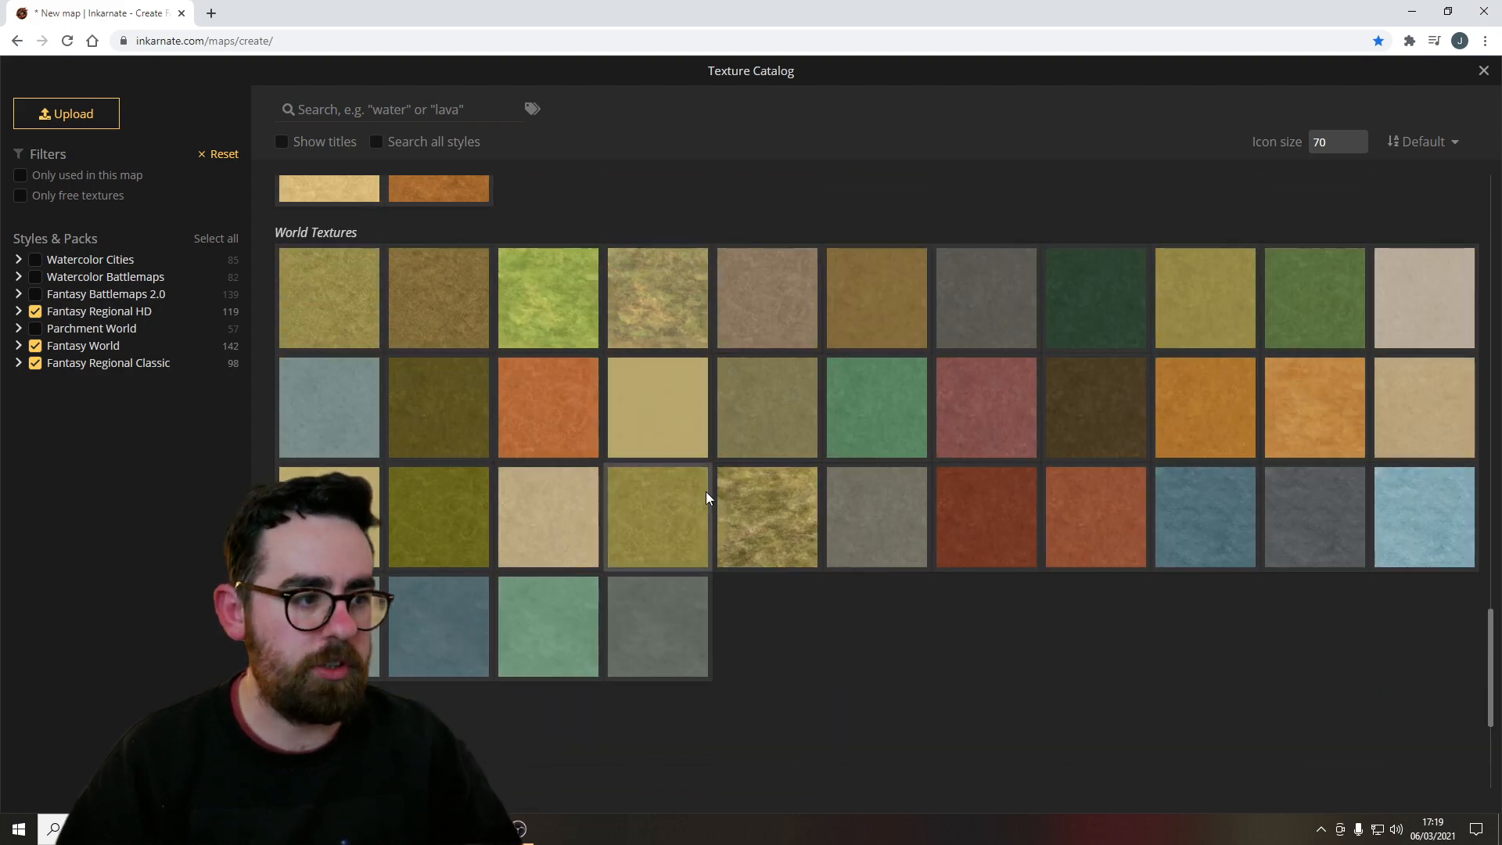
pyautogui.scroll(1, 705, 498)
pyautogui.click(35, 346)
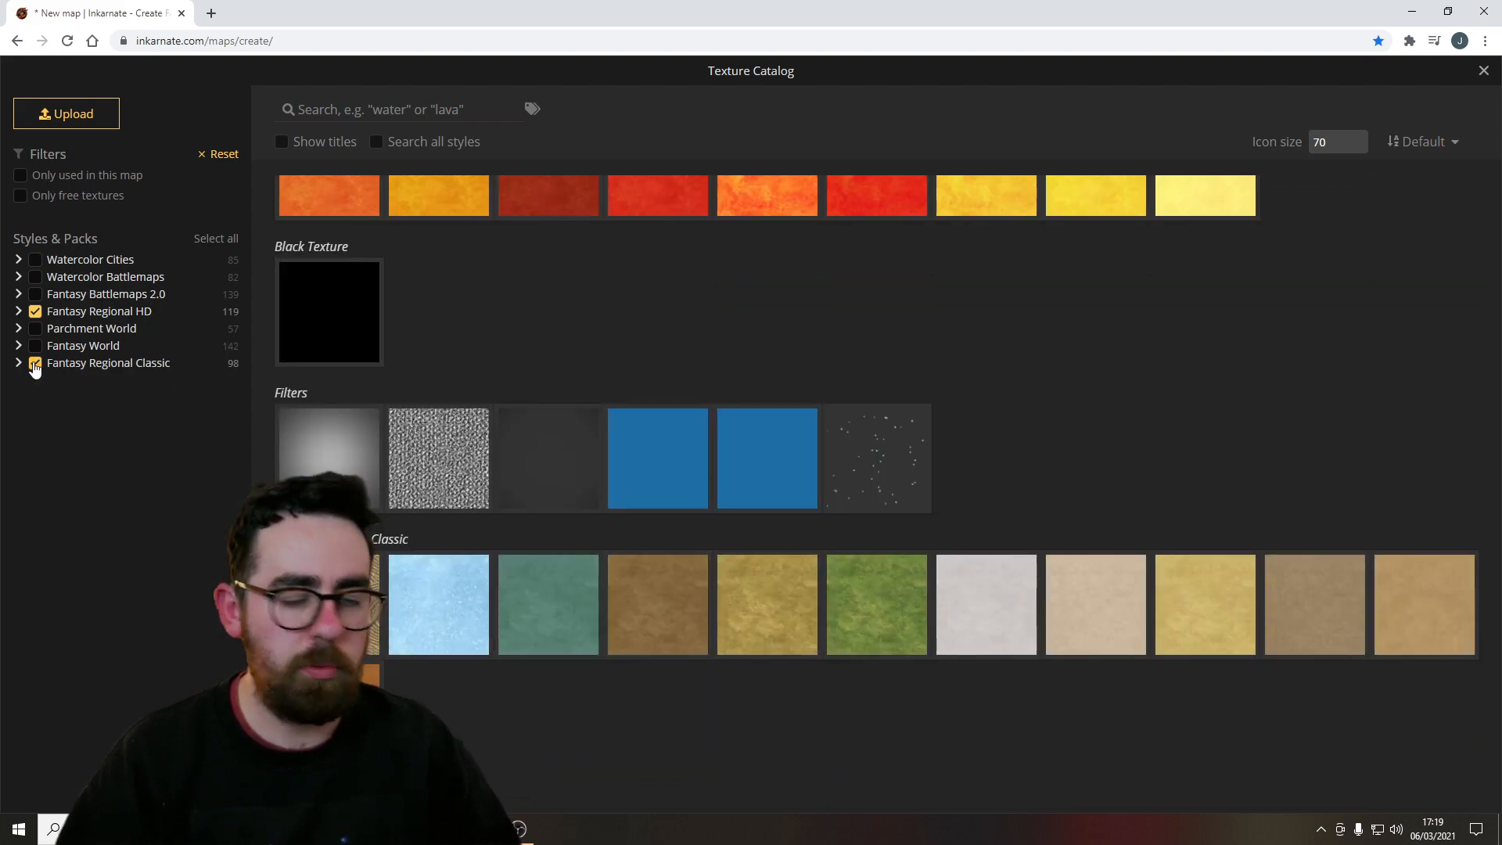
pyautogui.click(35, 363)
pyautogui.scroll(1, 1009, 610)
# Paint the green grassland texture across the northern and western land with a size 200 brush.
pyautogui.click(1484, 71)
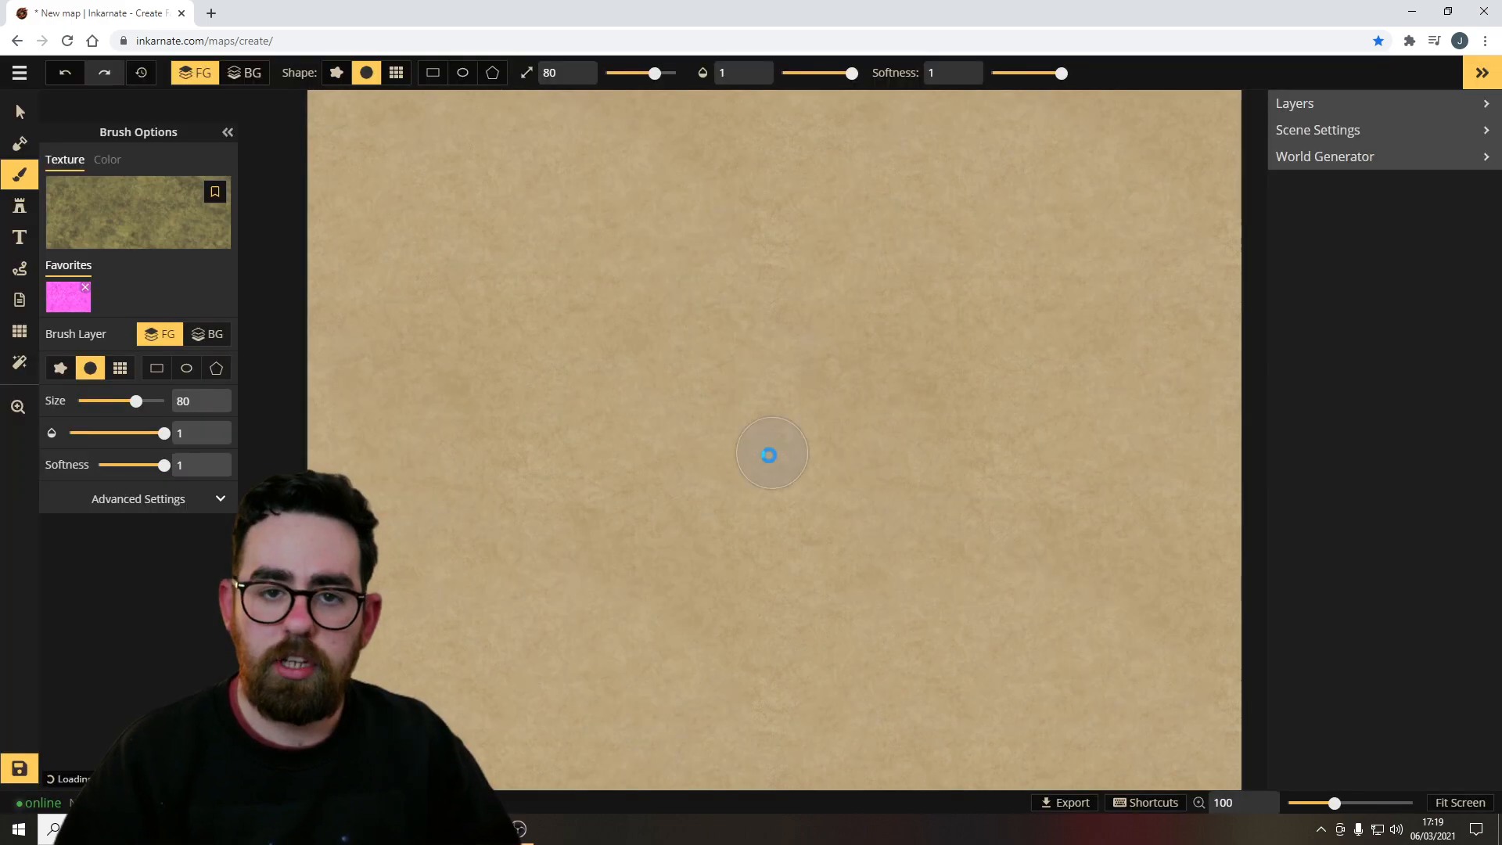
pyautogui.moveTo(322, 110)
pyautogui.mouseDown()
pyautogui.moveTo(821, 92)
pyautogui.moveTo(661, 131)
pyautogui.moveTo(286, 96)
pyautogui.moveTo(1184, 107)
pyautogui.moveTo(784, 234)
pyautogui.moveTo(342, 269)
pyautogui.moveTo(909, 115)
pyautogui.moveTo(586, 184)
pyautogui.moveTo(570, 208)
pyautogui.mouseUp()
pyautogui.moveTo(654, 73); pyautogui.dragTo(677, 73)
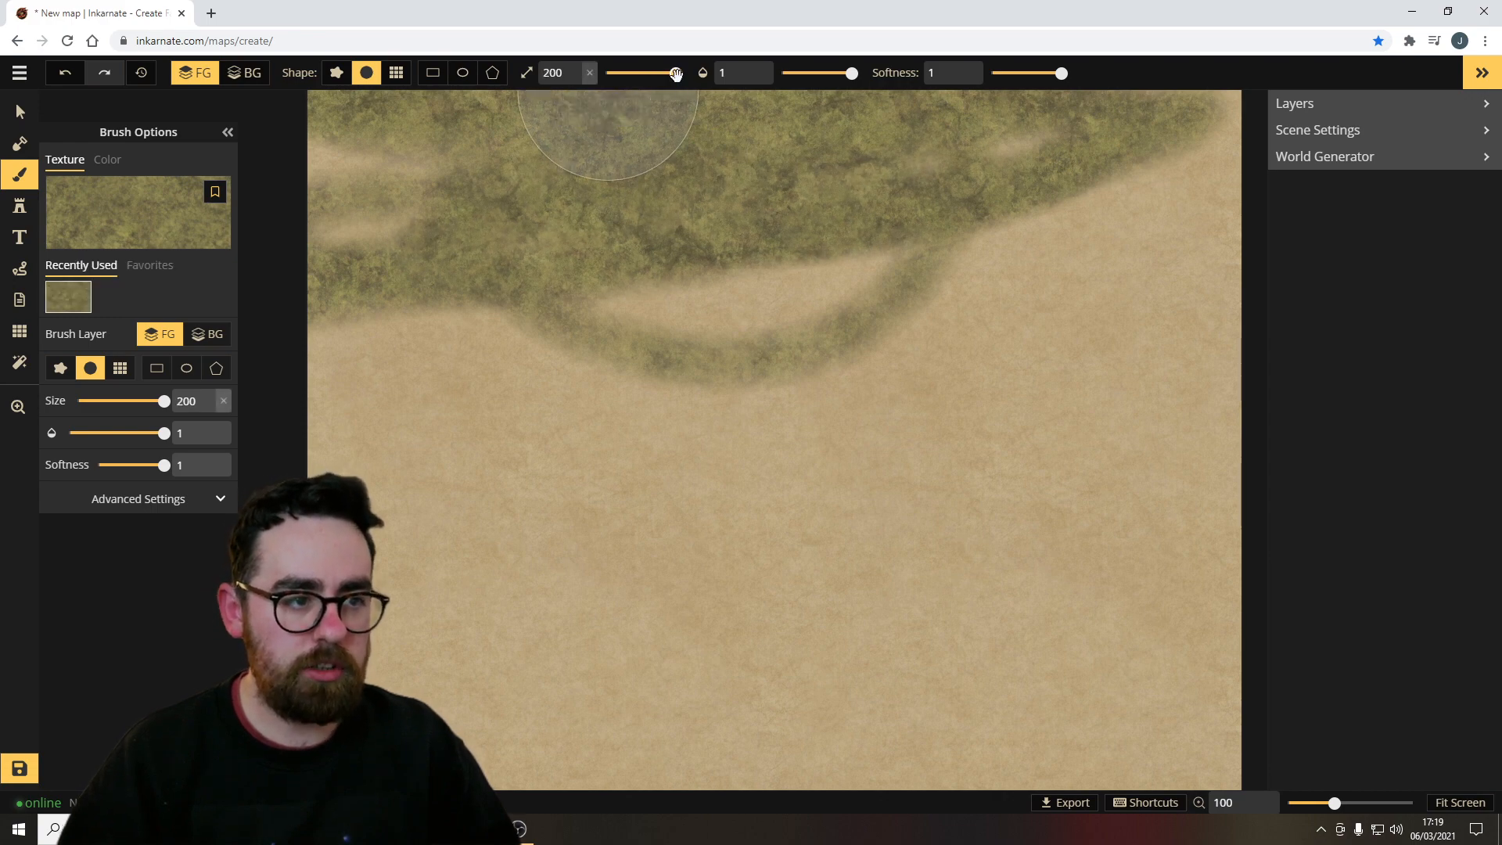
pyautogui.moveTo(837, 340)
pyautogui.mouseDown()
pyautogui.moveTo(692, 303)
pyautogui.moveTo(946, 255)
pyautogui.mouseUp()
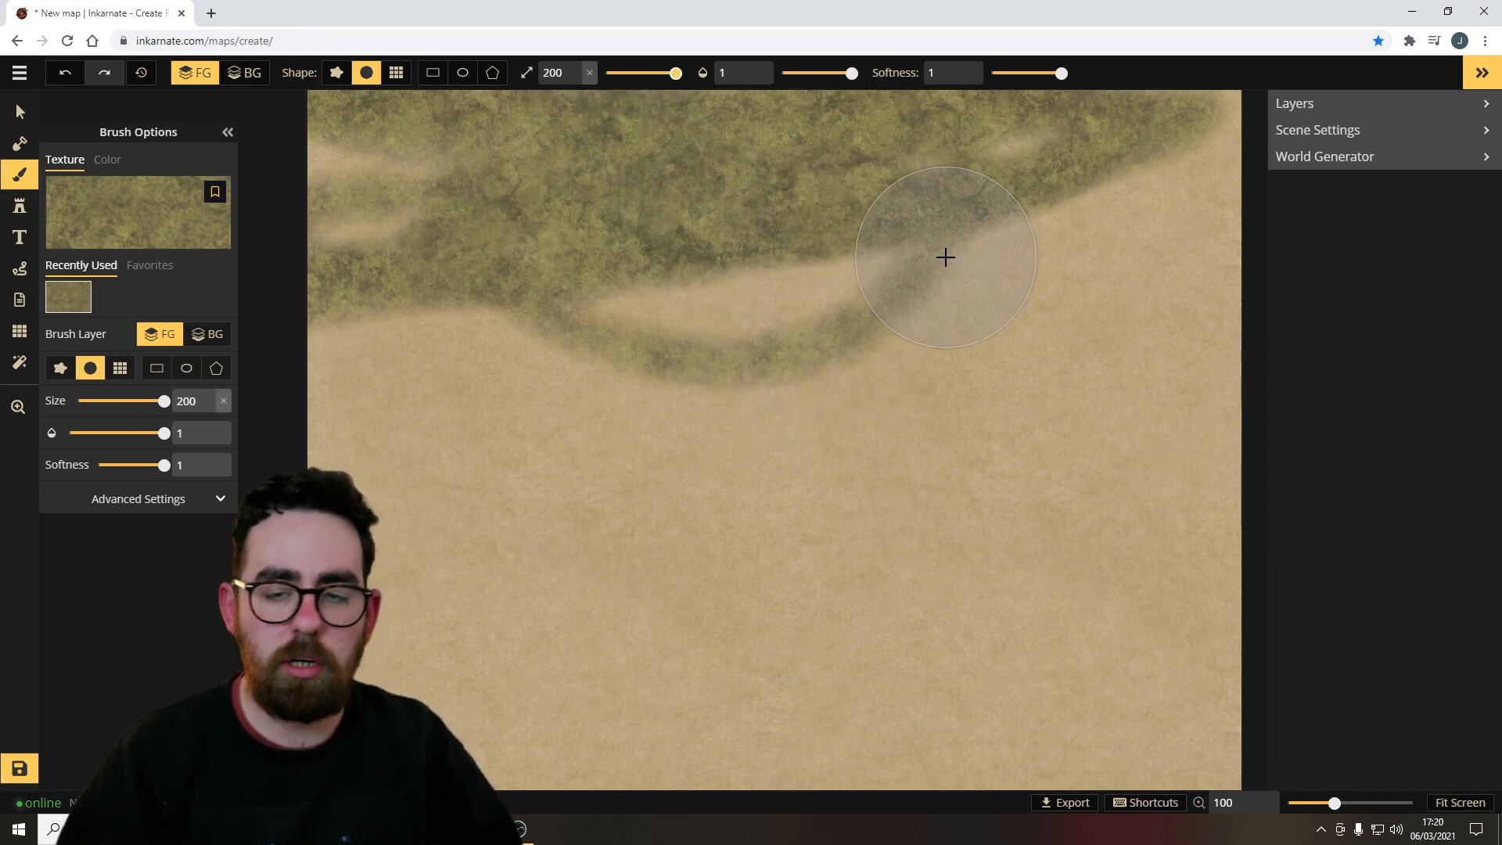
pyautogui.moveTo(806, 260)
pyautogui.mouseDown()
pyautogui.moveTo(936, 208)
pyautogui.moveTo(355, 413)
pyautogui.moveTo(375, 493)
pyautogui.mouseUp()
pyautogui.moveTo(440, 604)
pyautogui.mouseDown()
pyautogui.moveTo(574, 513)
pyautogui.moveTo(603, 621)
pyautogui.mouseUp()
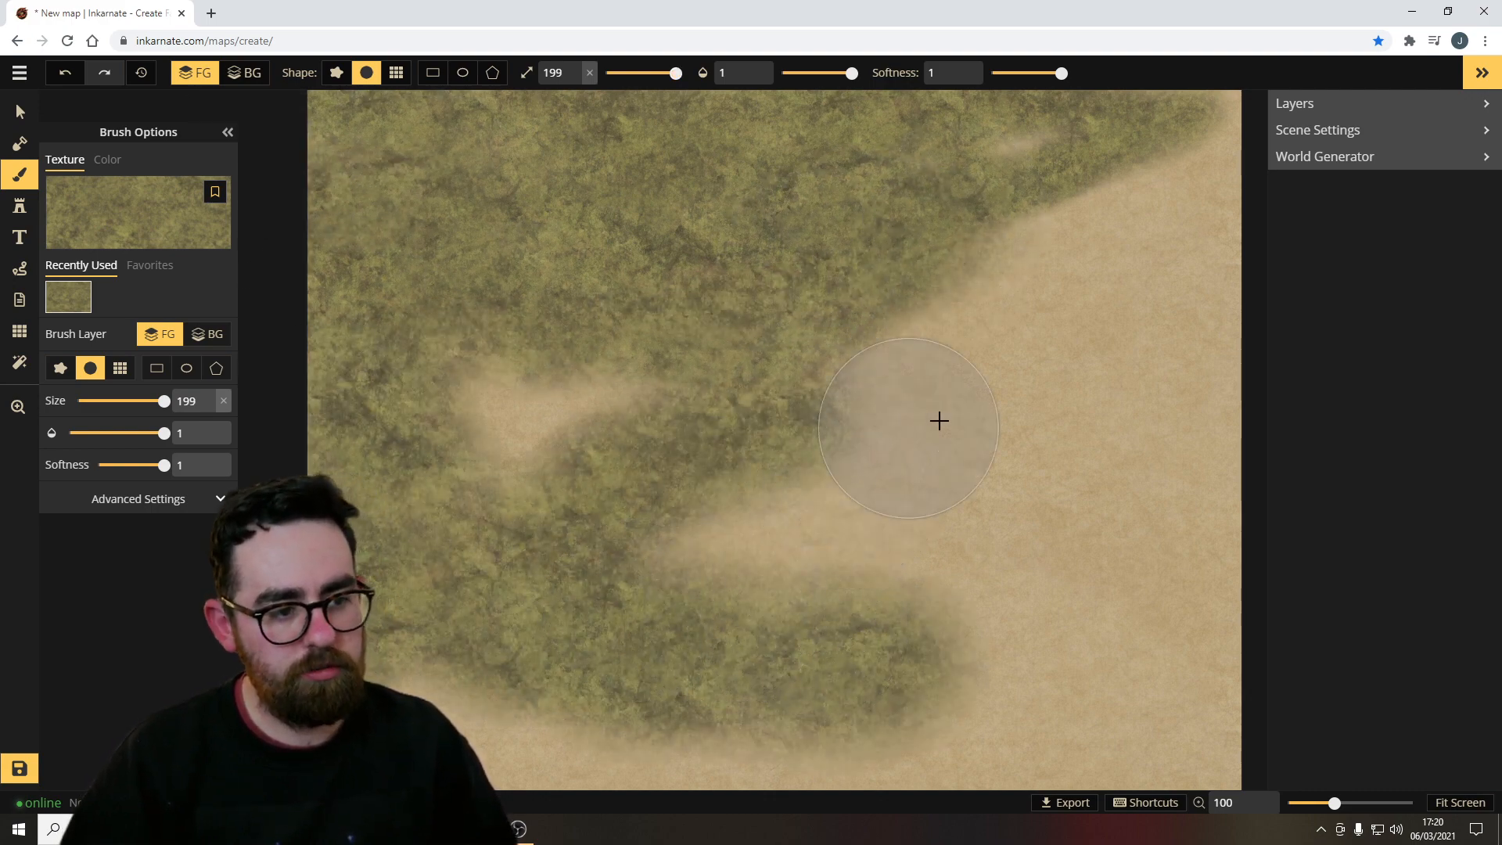
# Dab grass texture over the bare patches in the eastern part of the map.
pyautogui.click(999, 419)
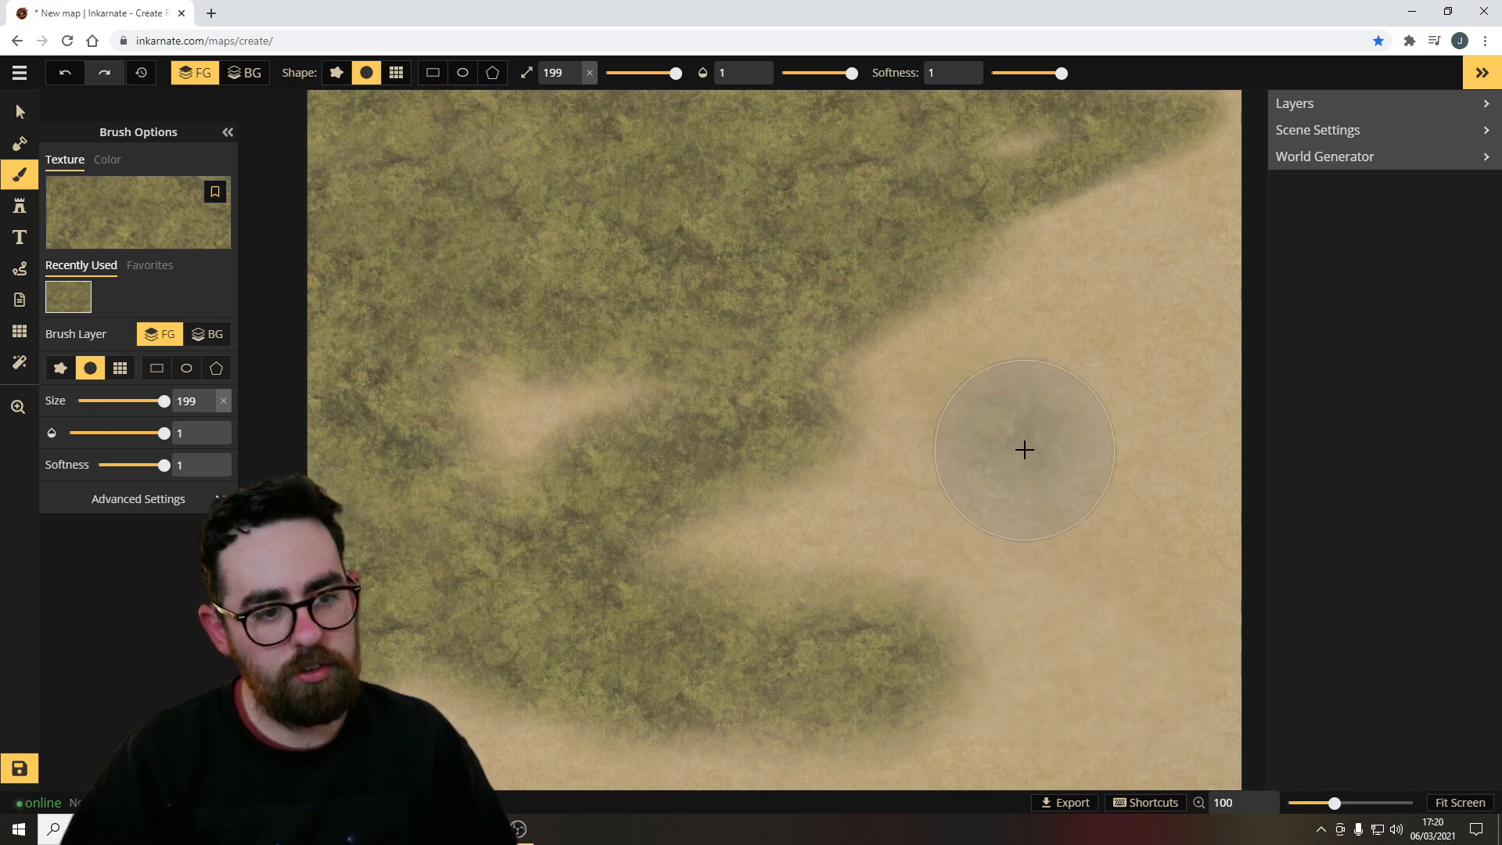
pyautogui.click(1025, 447)
pyautogui.click(1097, 309)
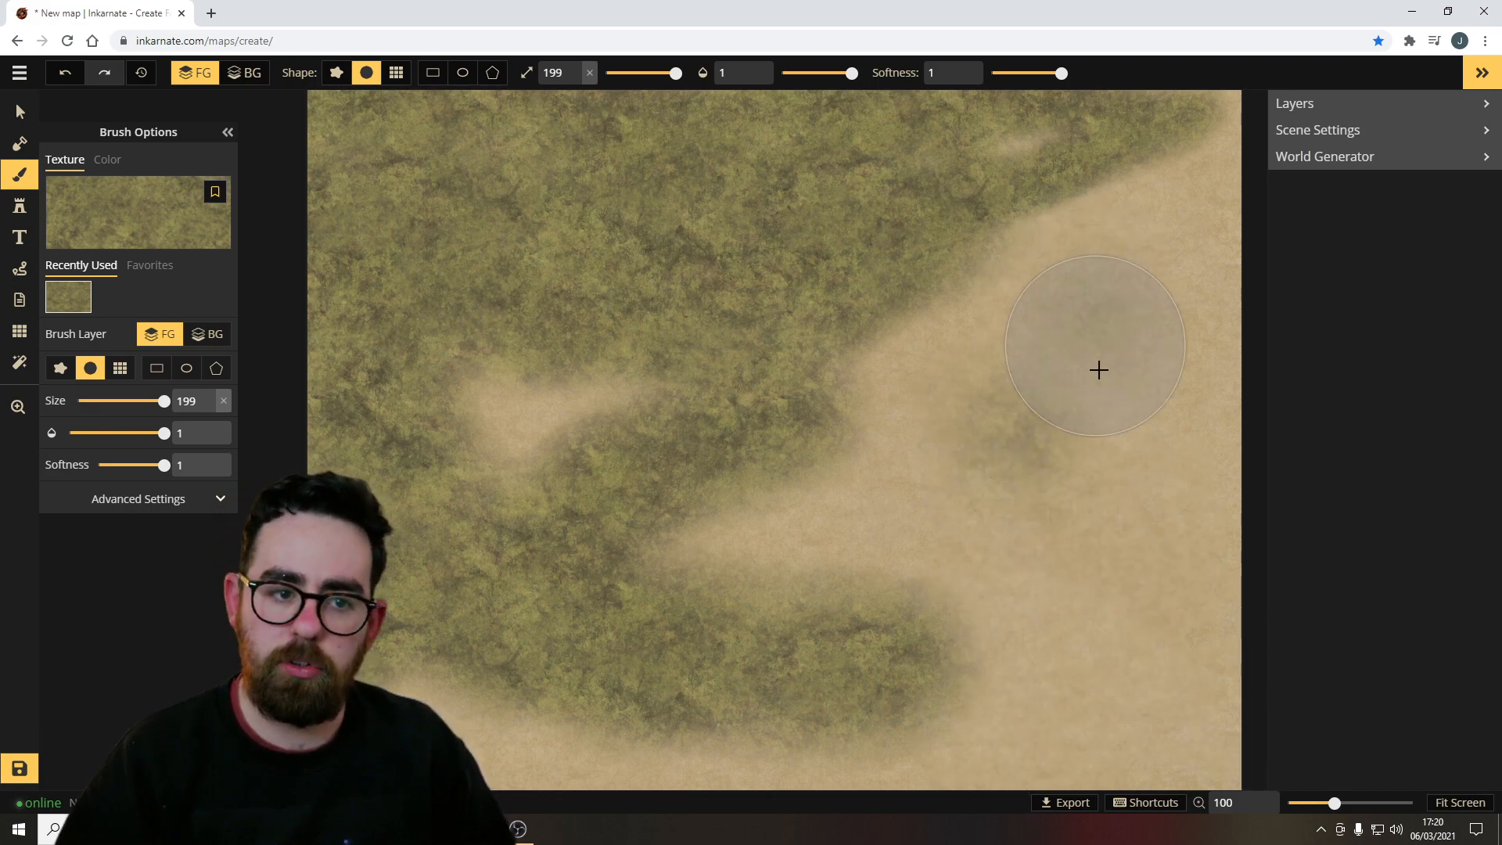
pyautogui.click(1042, 416)
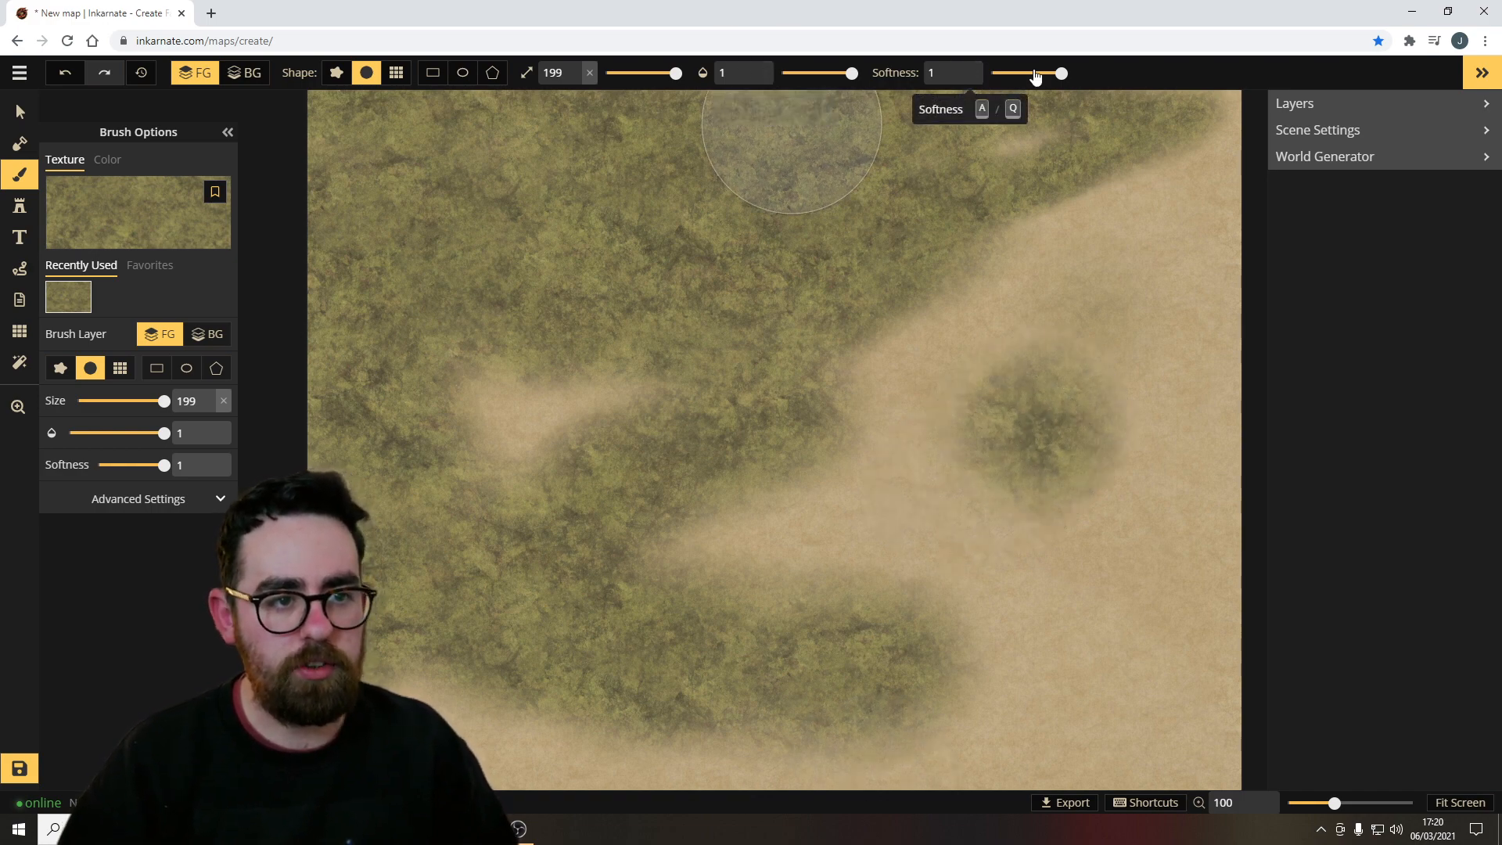
# Set brush softness to 0 and opacity to 0.32, painting grass over the map and along the eastern edge.
pyautogui.moveTo(1058, 72); pyautogui.dragTo(1042, 72)
pyautogui.moveTo(1017, 235)
pyautogui.mouseDown()
pyautogui.moveTo(926, 413)
pyautogui.moveTo(1076, 604)
pyautogui.moveTo(976, 295)
pyautogui.moveTo(988, 461)
pyautogui.moveTo(1096, 430)
pyautogui.moveTo(1063, 607)
pyautogui.moveTo(1221, 407)
pyautogui.moveTo(913, 687)
pyautogui.mouseUp()
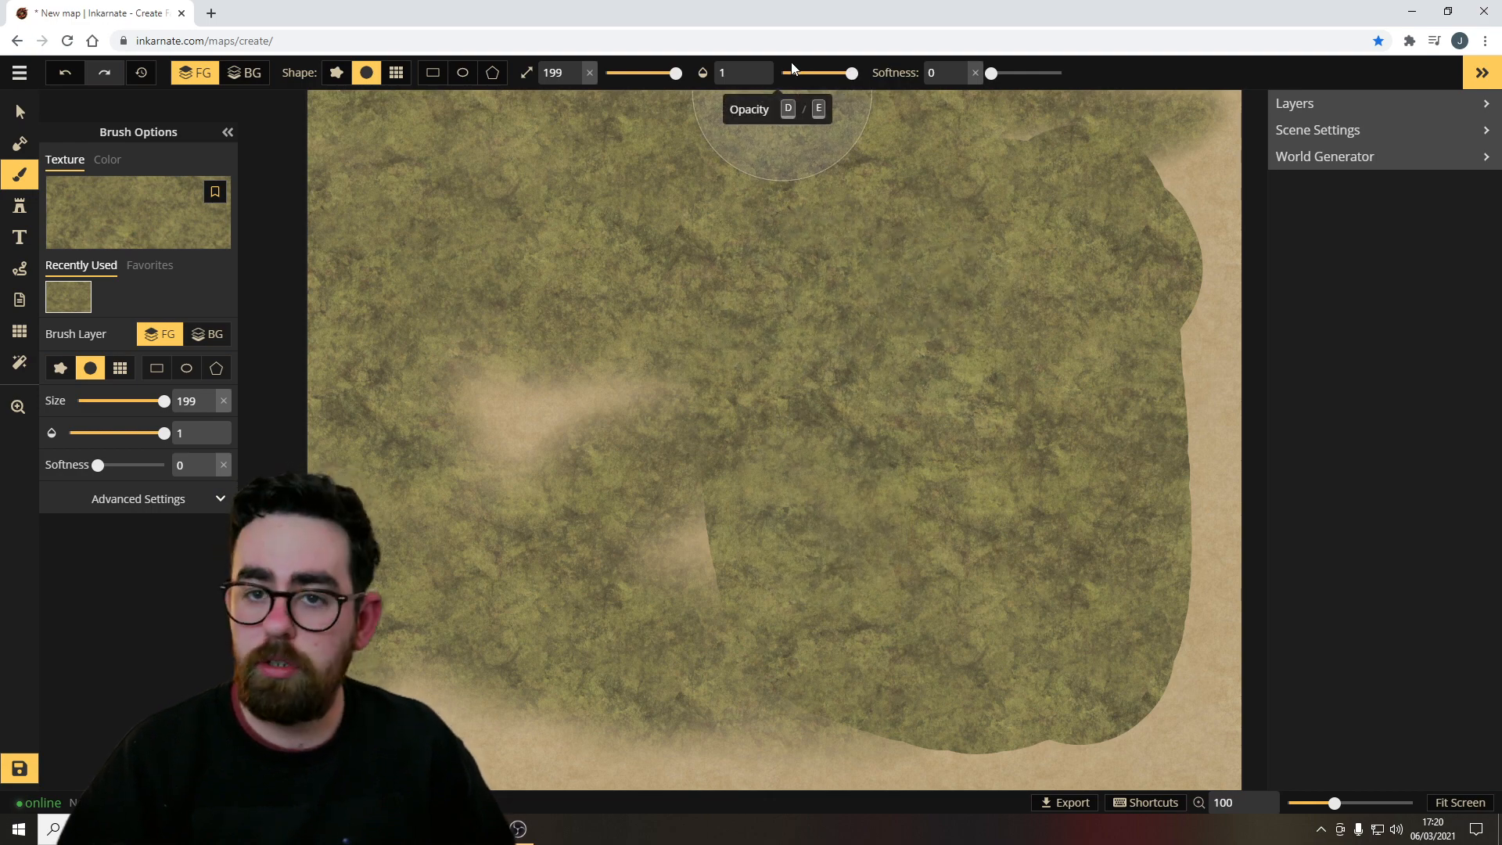
pyautogui.moveTo(839, 76); pyautogui.dragTo(825, 72)
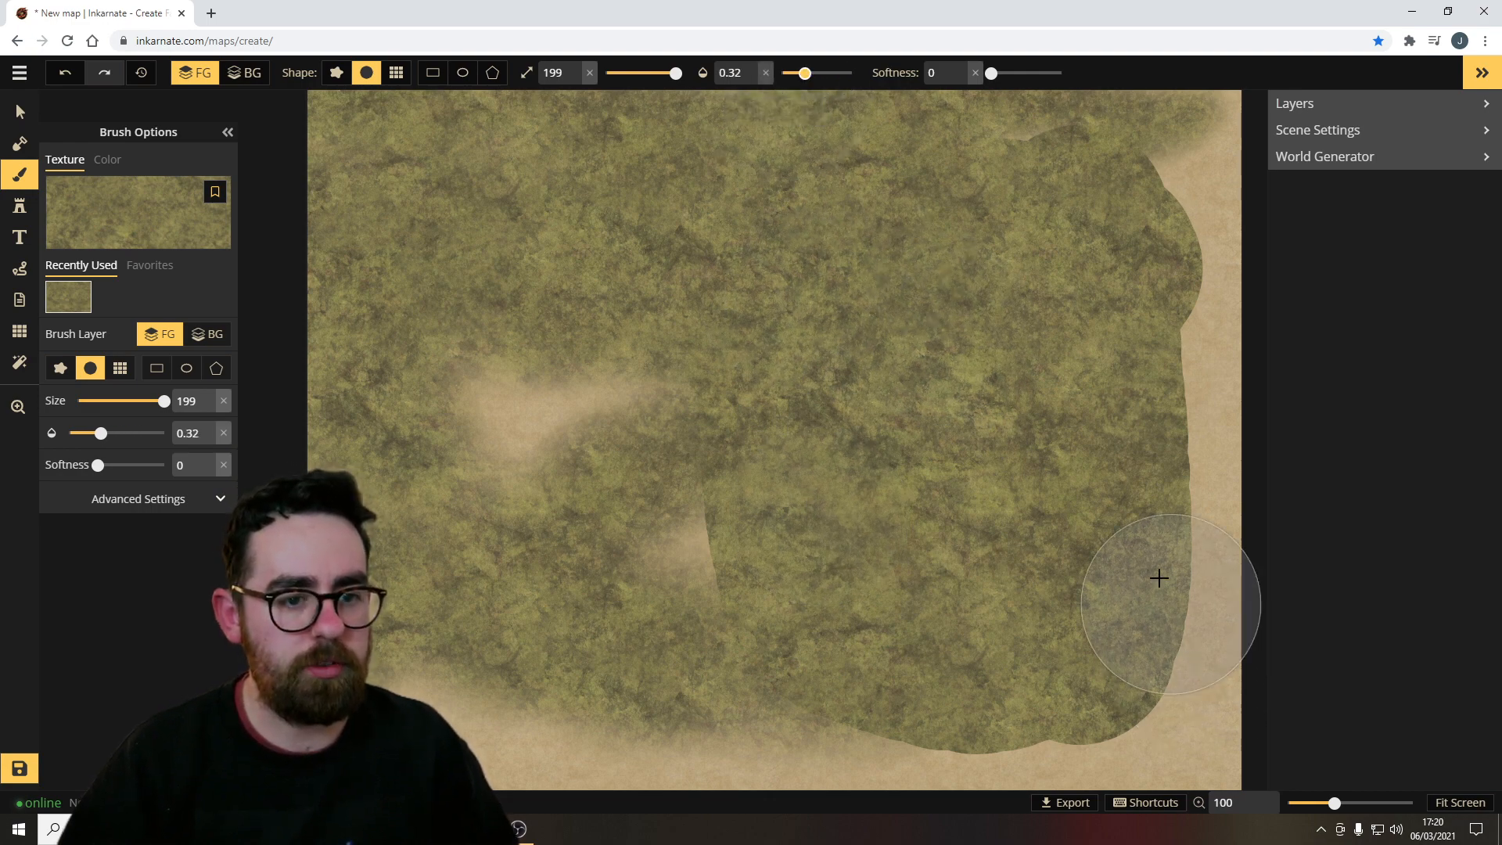
pyautogui.moveTo(1176, 417)
pyautogui.mouseDown()
pyautogui.moveTo(1181, 753)
pyautogui.moveTo(1189, 307)
pyautogui.moveTo(1174, 734)
pyautogui.moveTo(1157, 778)
pyautogui.mouseUp()
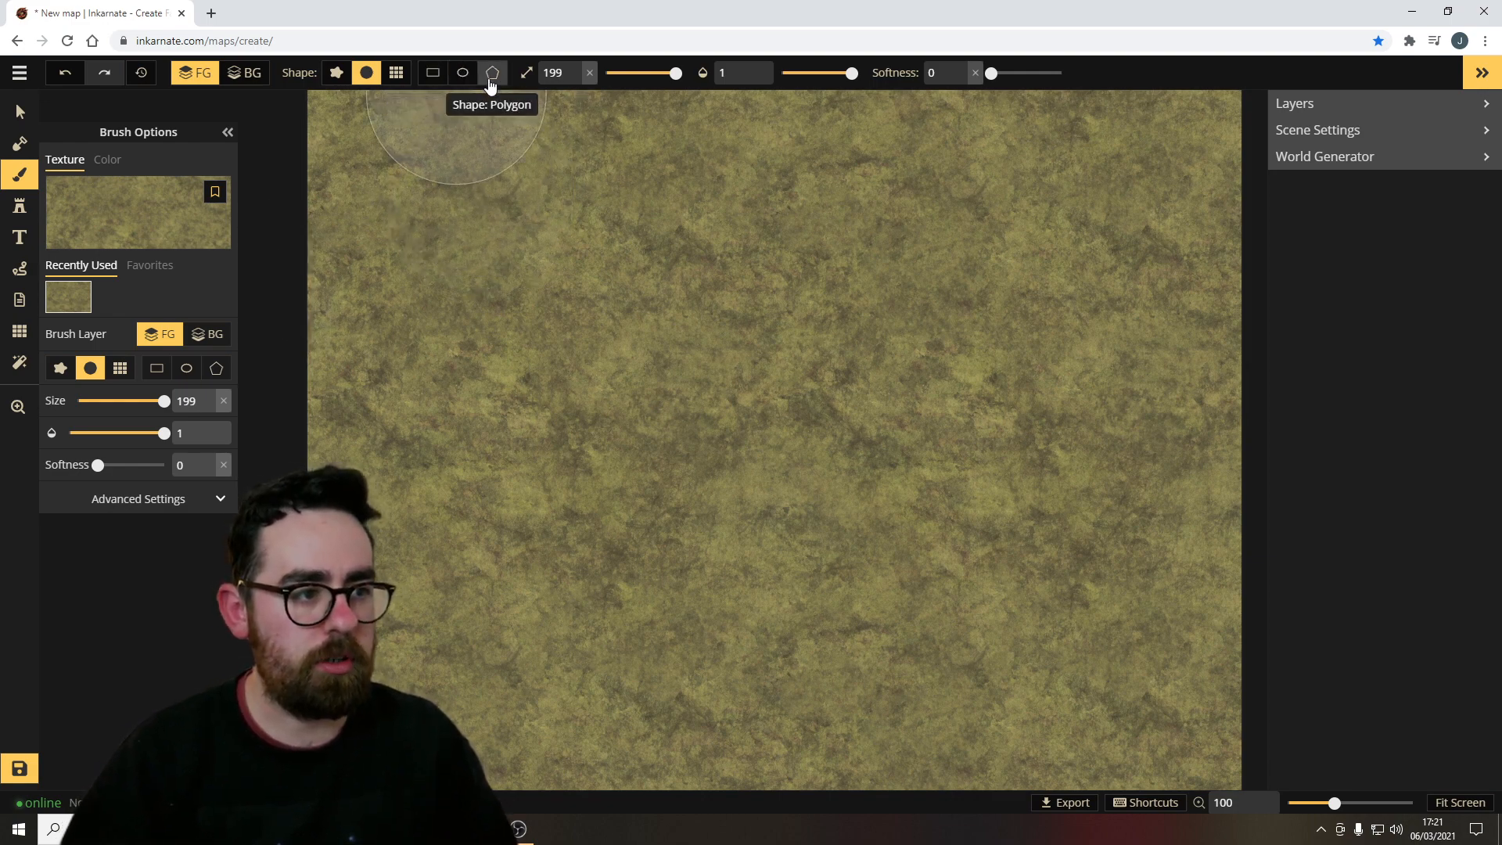
# Draw a rectangle over the map's centre with the rectangle brush shape and choose the light blue water texture.
pyautogui.click(432, 73)
pyautogui.moveTo(498, 260)
pyautogui.mouseDown()
pyautogui.moveTo(956, 465)
pyautogui.moveTo(782, 590)
pyautogui.moveTo(1088, 499)
pyautogui.mouseUp()
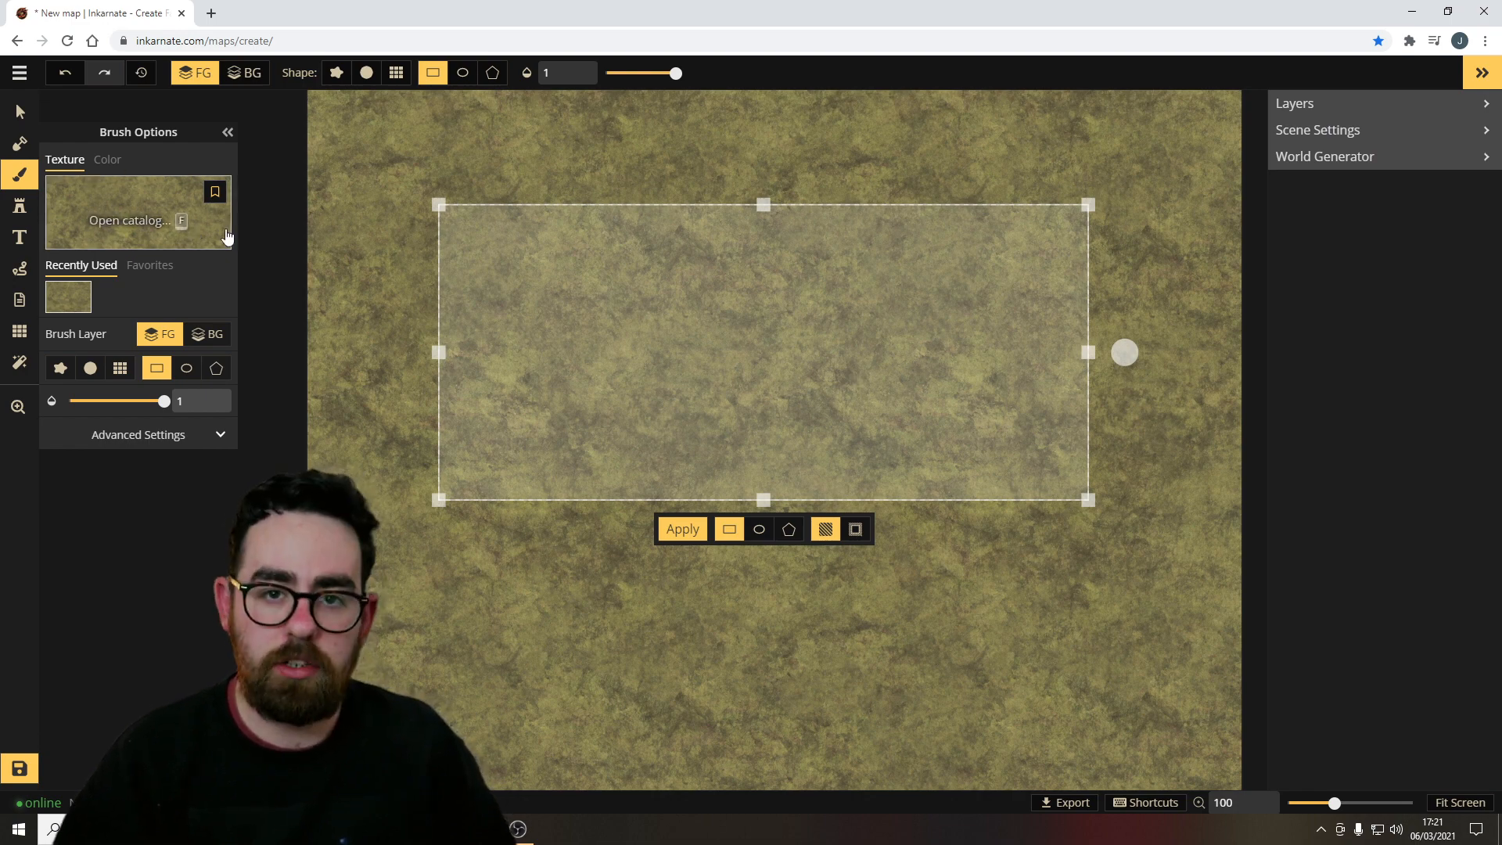
pyautogui.click(167, 222)
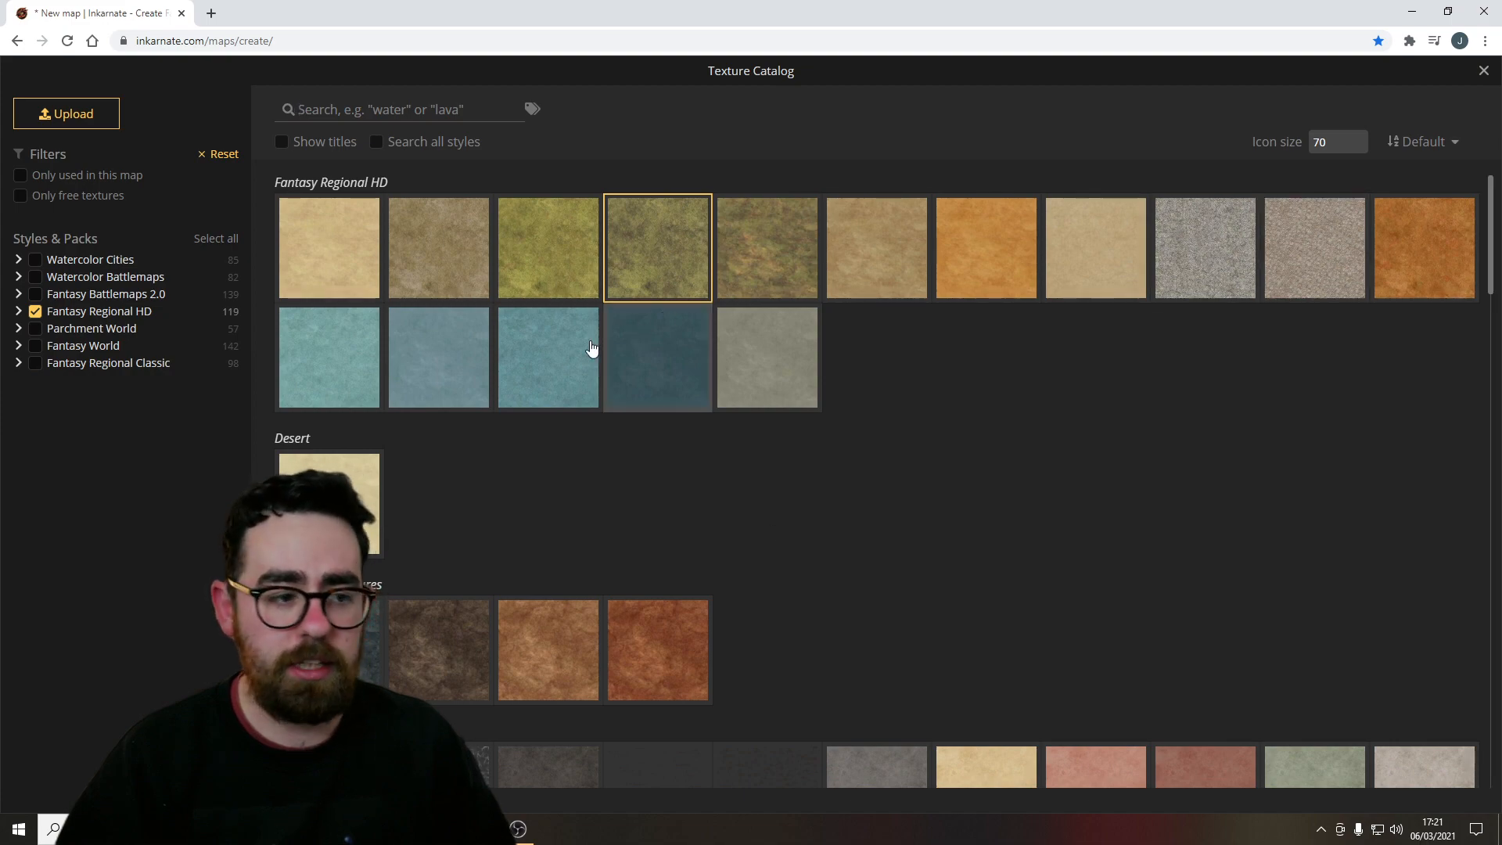
pyautogui.click(574, 348)
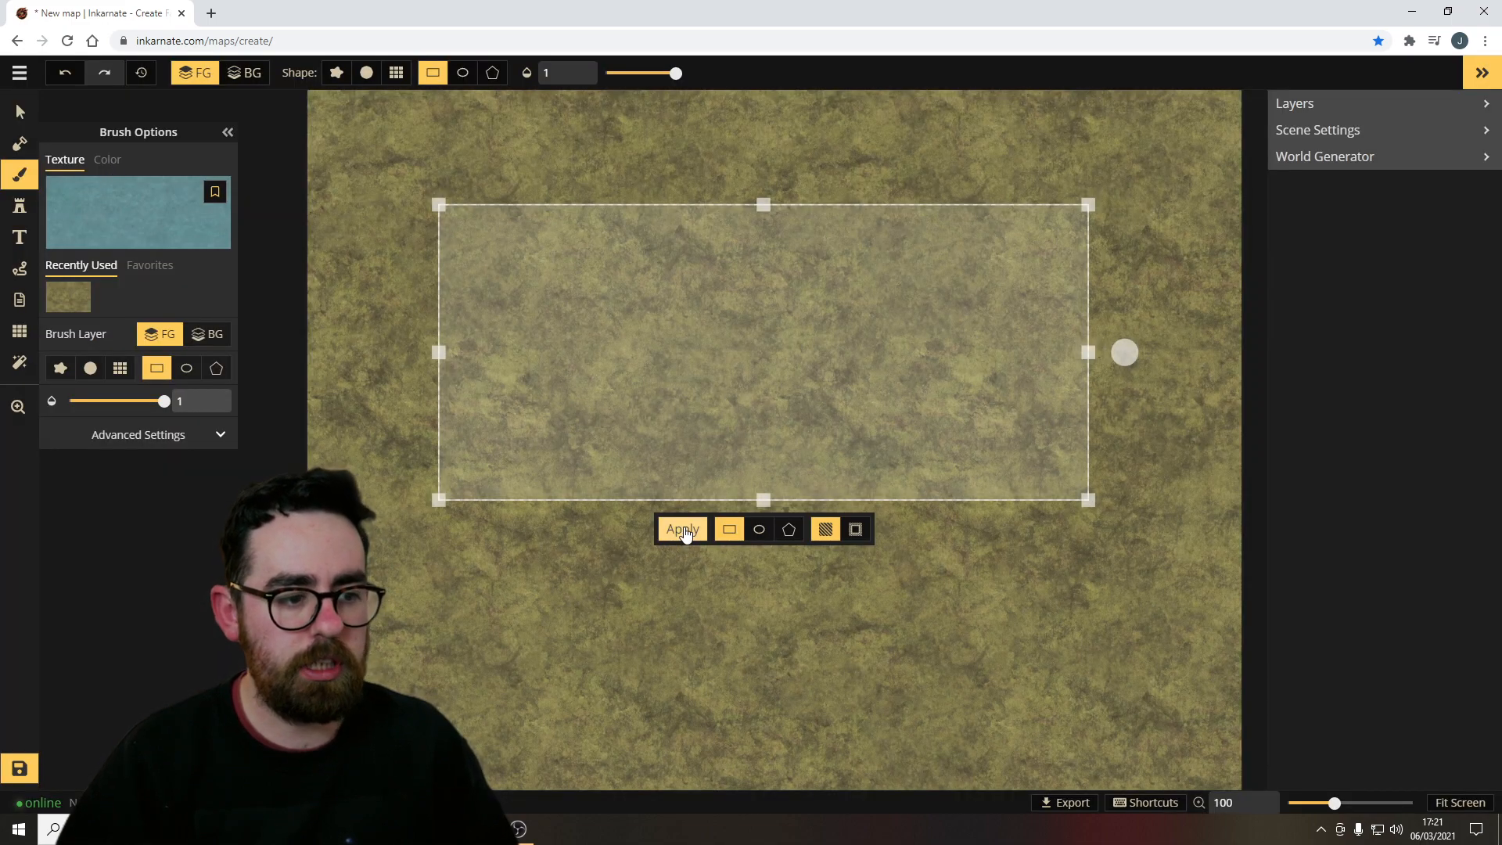
# Apply the rectangle as a fill, undo it, and reapply it in outline mode with width 40.
pyautogui.click(683, 530)
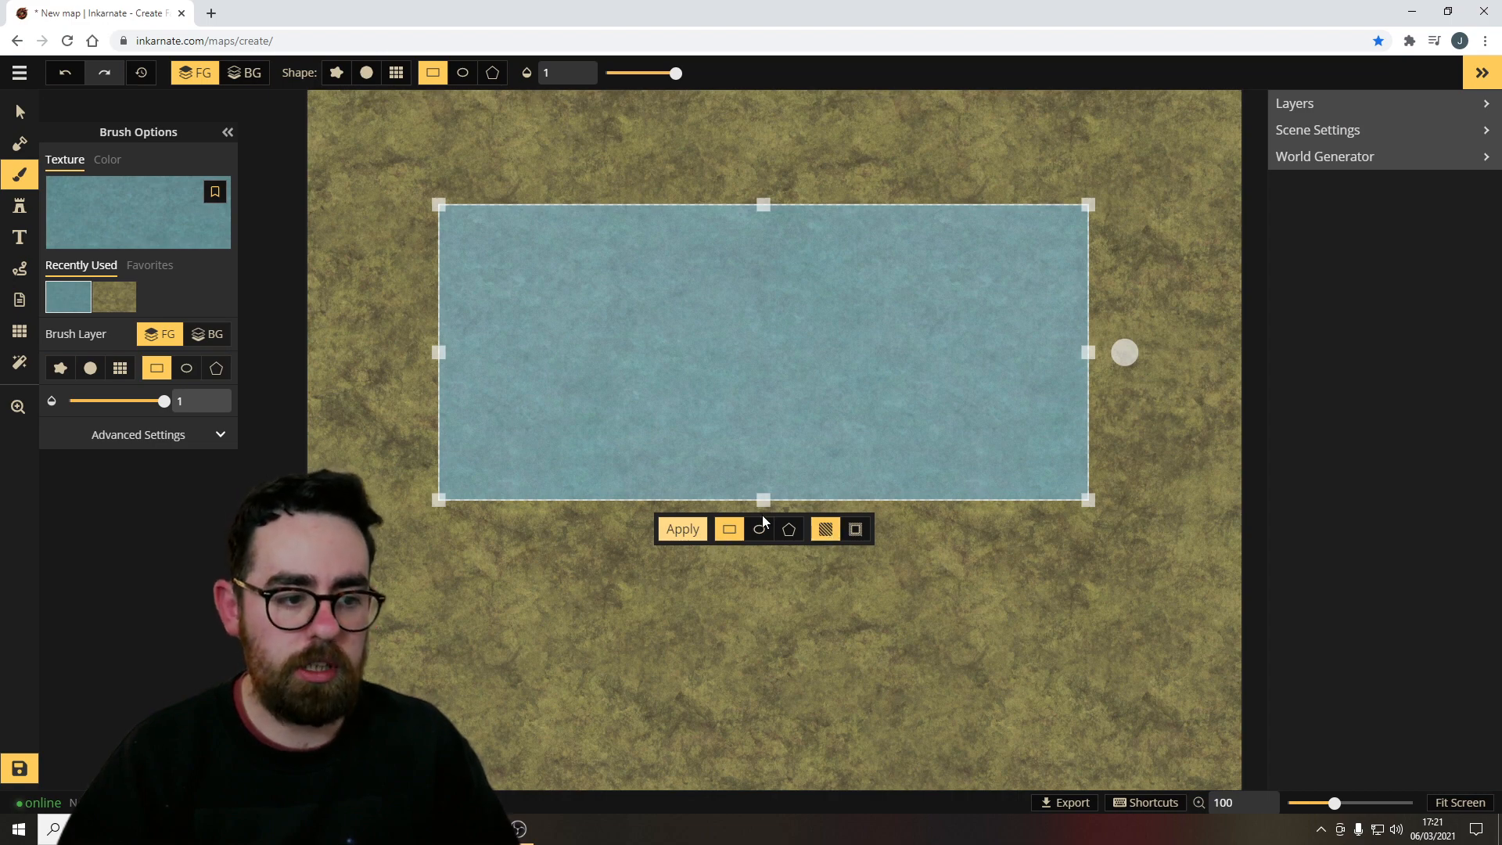
pyautogui.hotkey('ctrl', 'z')
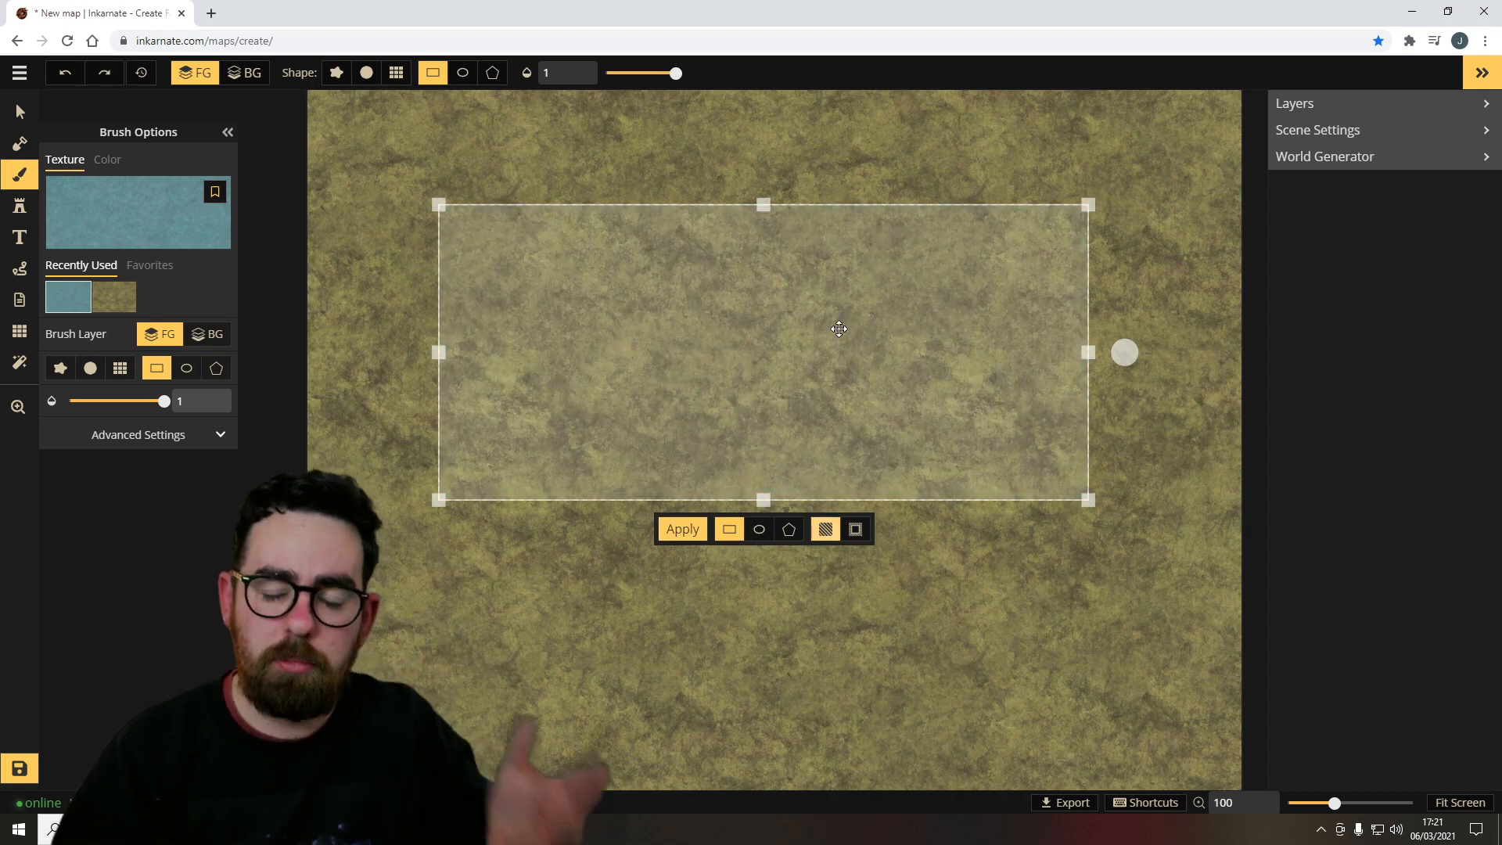
pyautogui.click(856, 531)
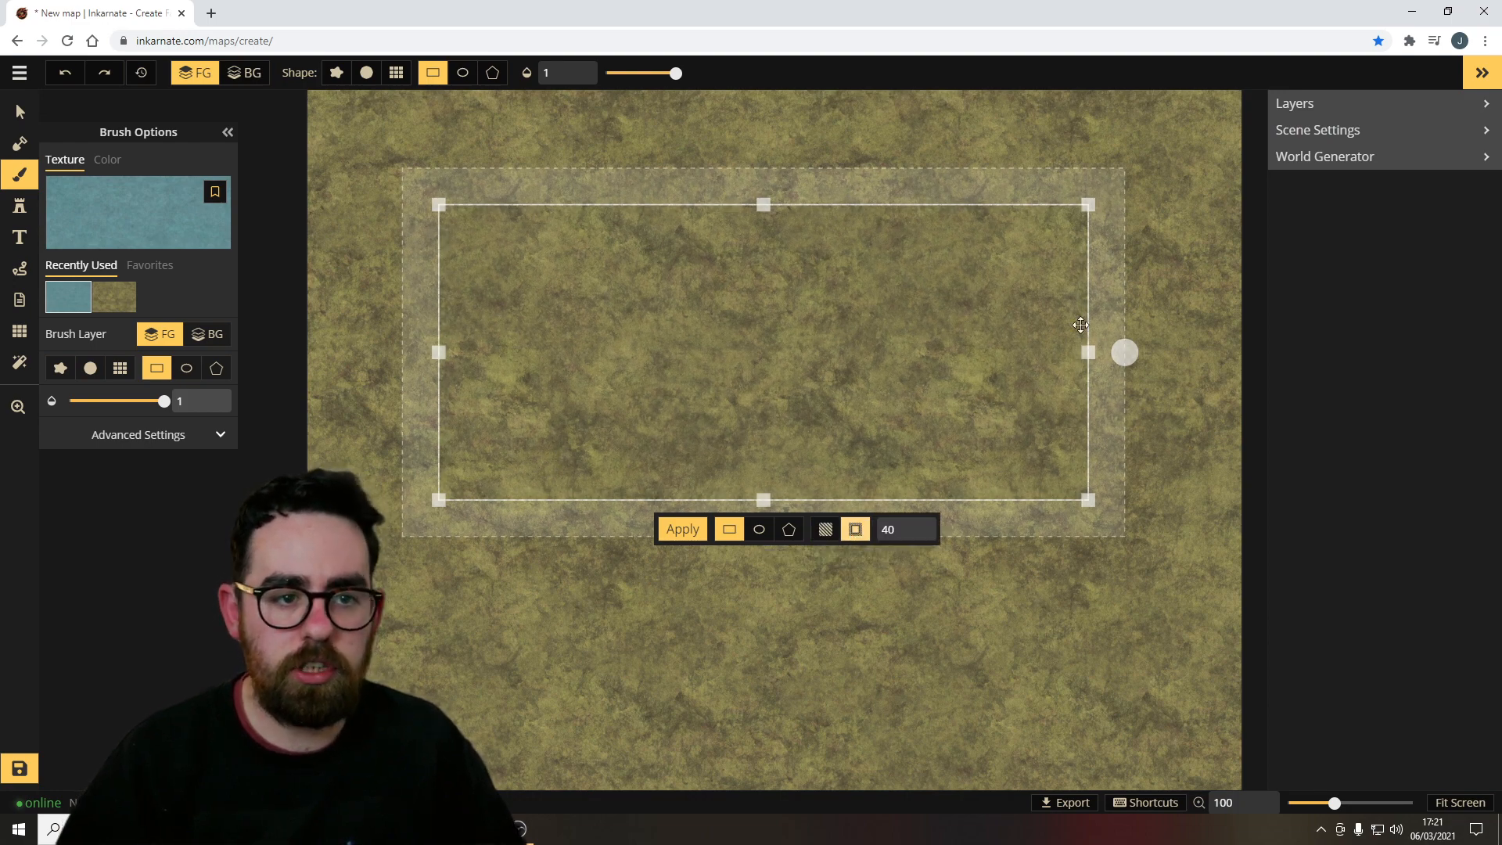
pyautogui.click(683, 529)
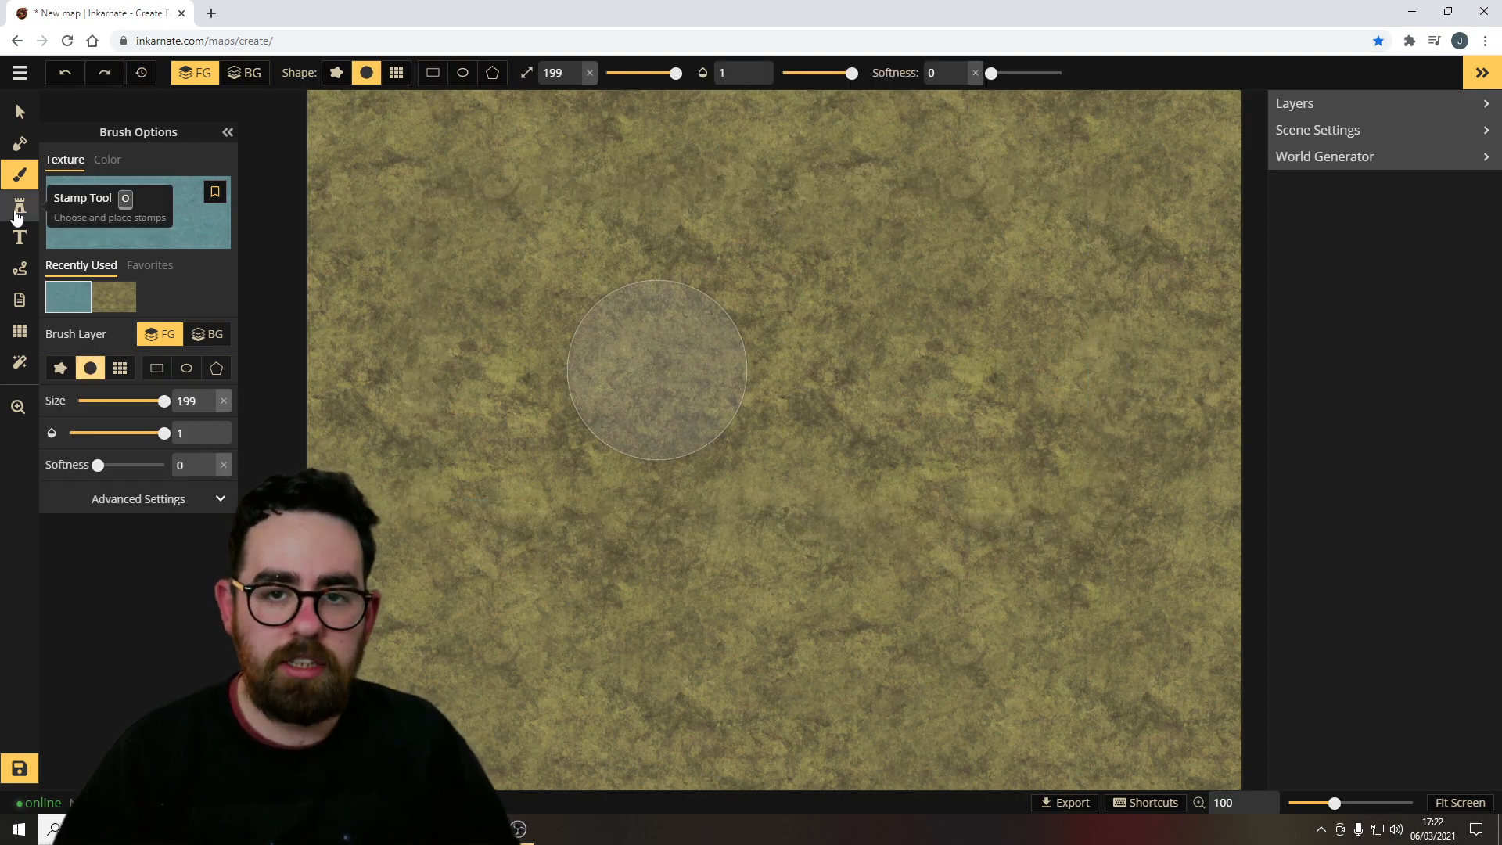
# Switch to the Stamp tool and open the stamp catalog to browse the available stamp sets.
pyautogui.click(17, 215)
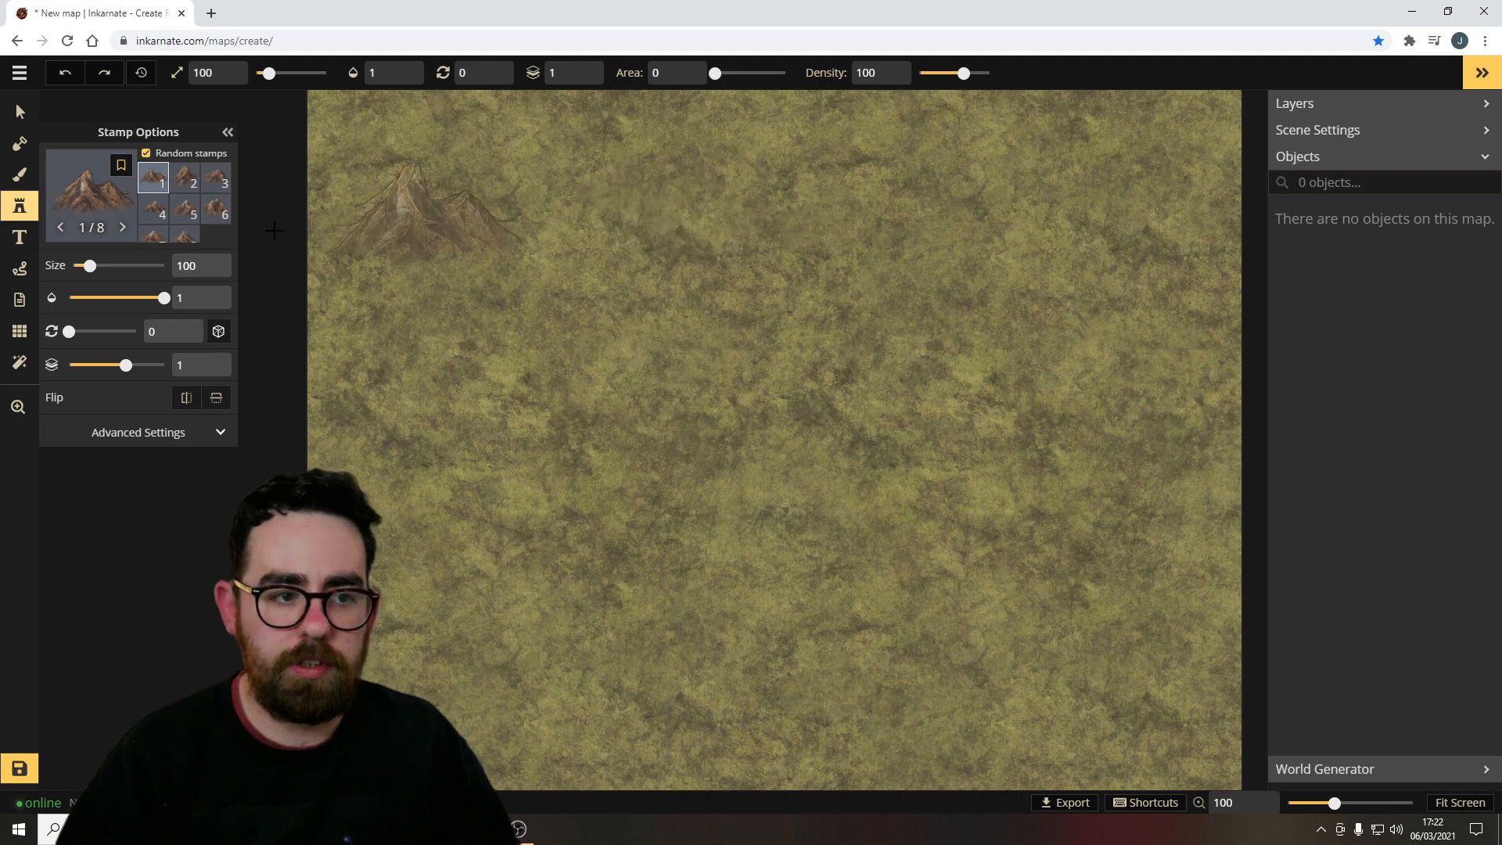
pyautogui.click(90, 183)
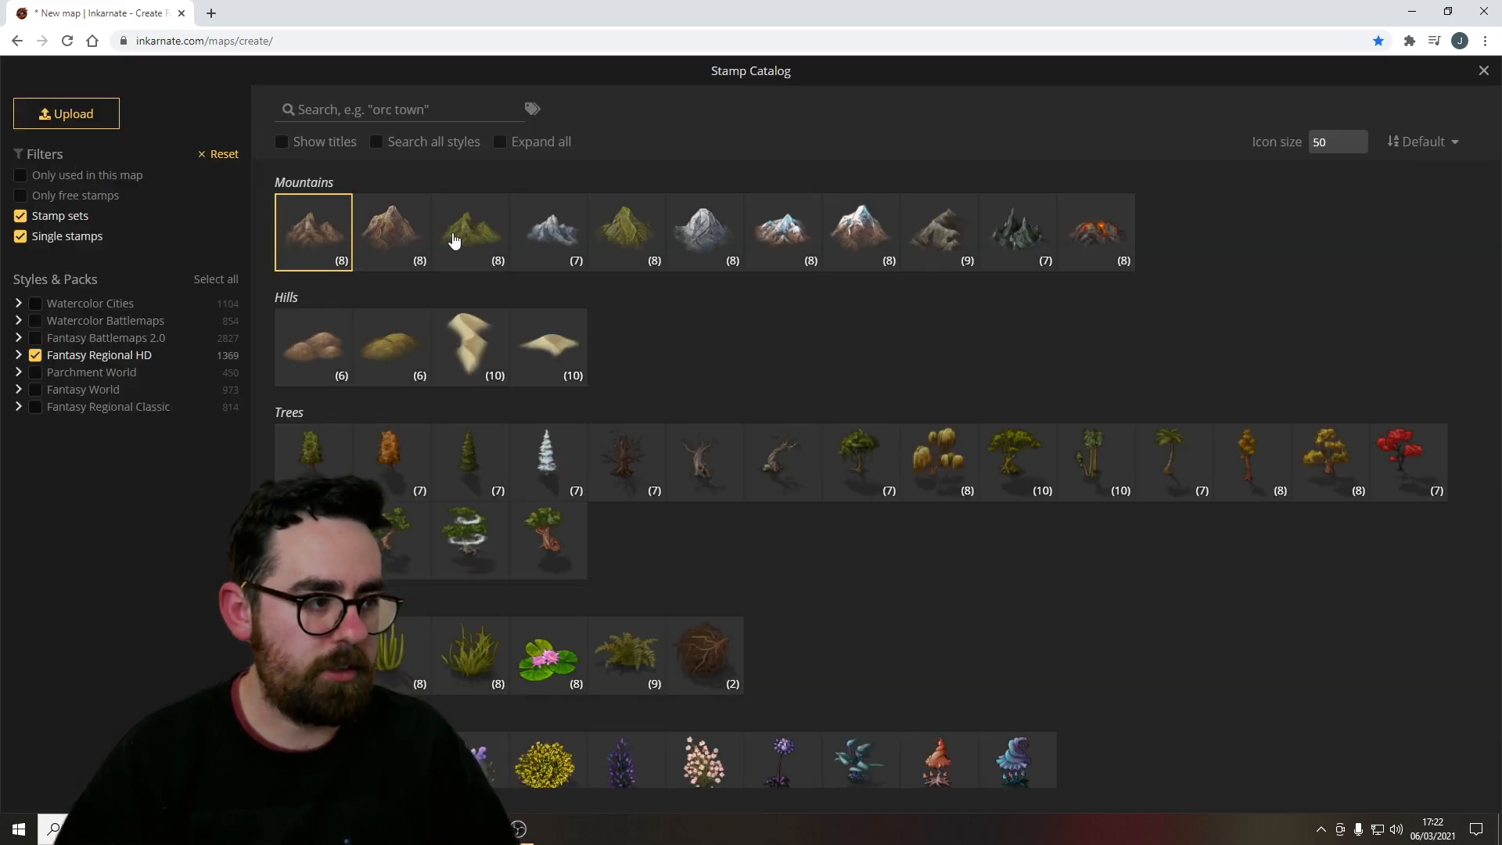
pyautogui.scroll(-20, 835, 369)
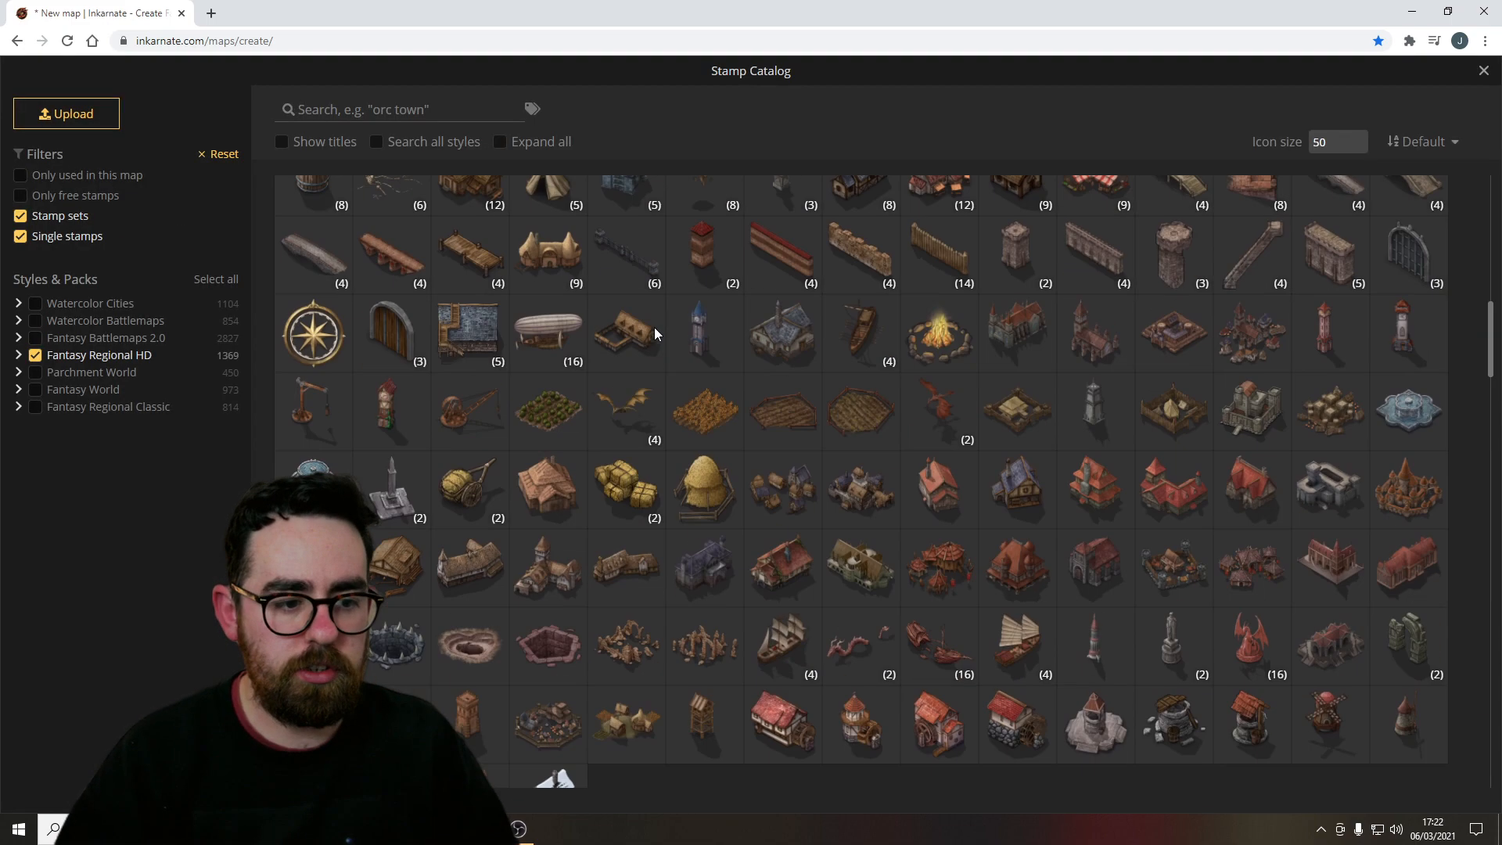
pyautogui.scroll(-18, 832, 494)
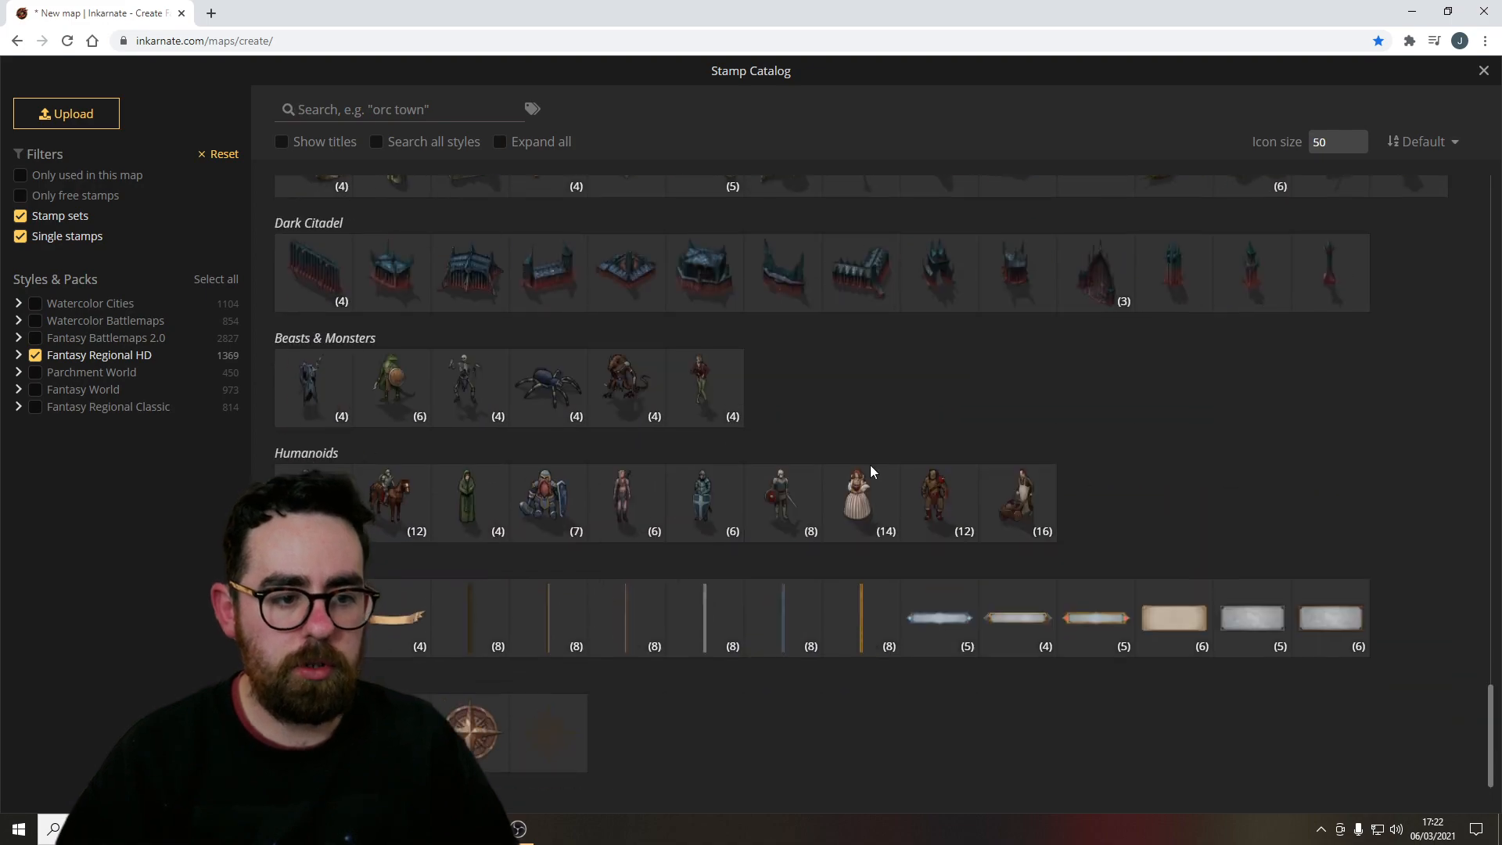
pyautogui.scroll(20, 750, 599)
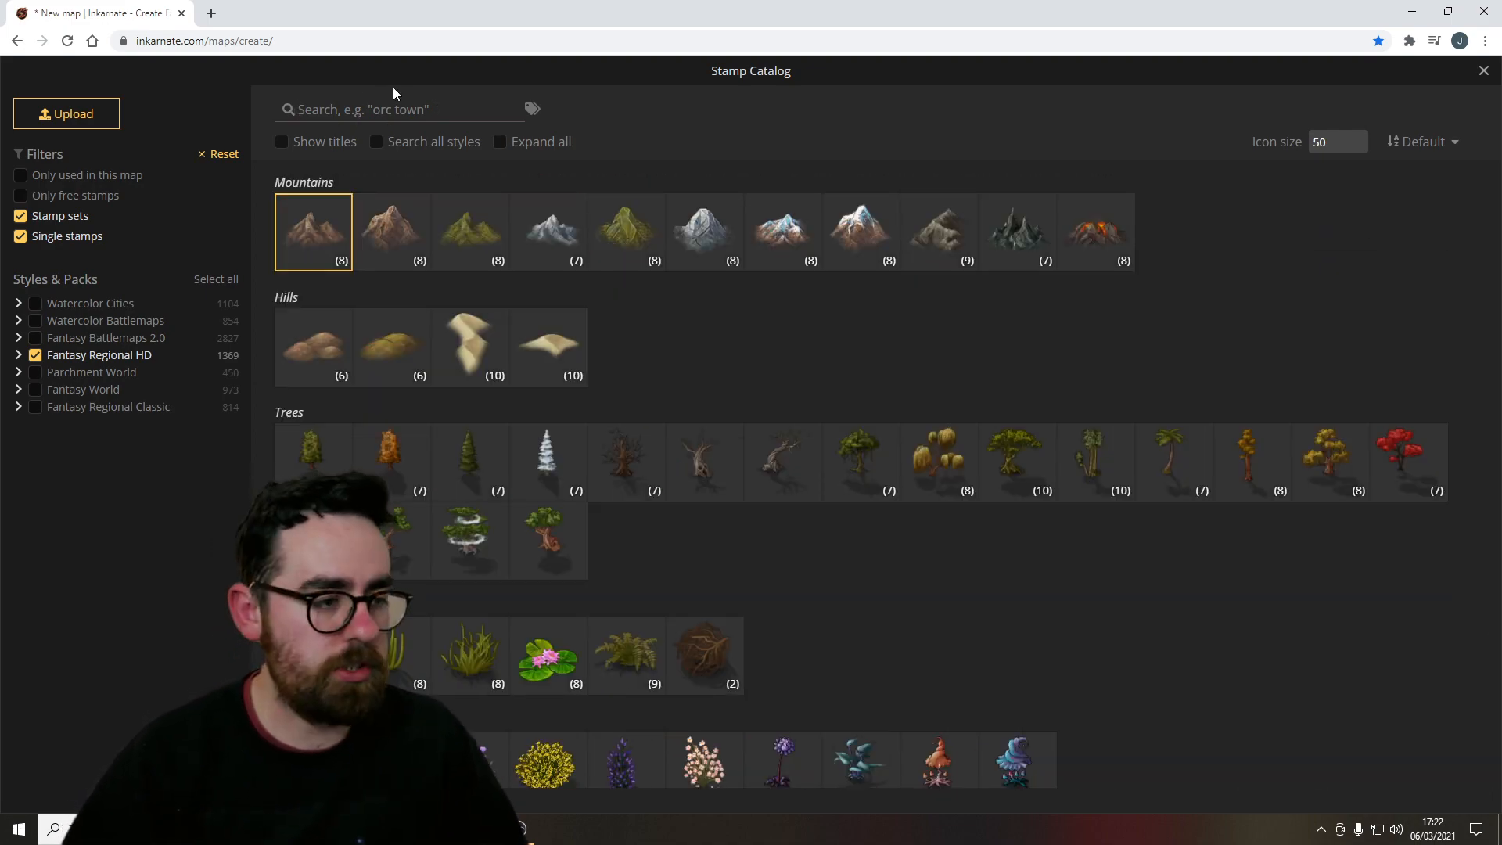
# Search the stamp catalog for hill, clear the search, and expand the Green Mountains (Small) set.
pyautogui.click(379, 102)
pyautogui.write('hil')
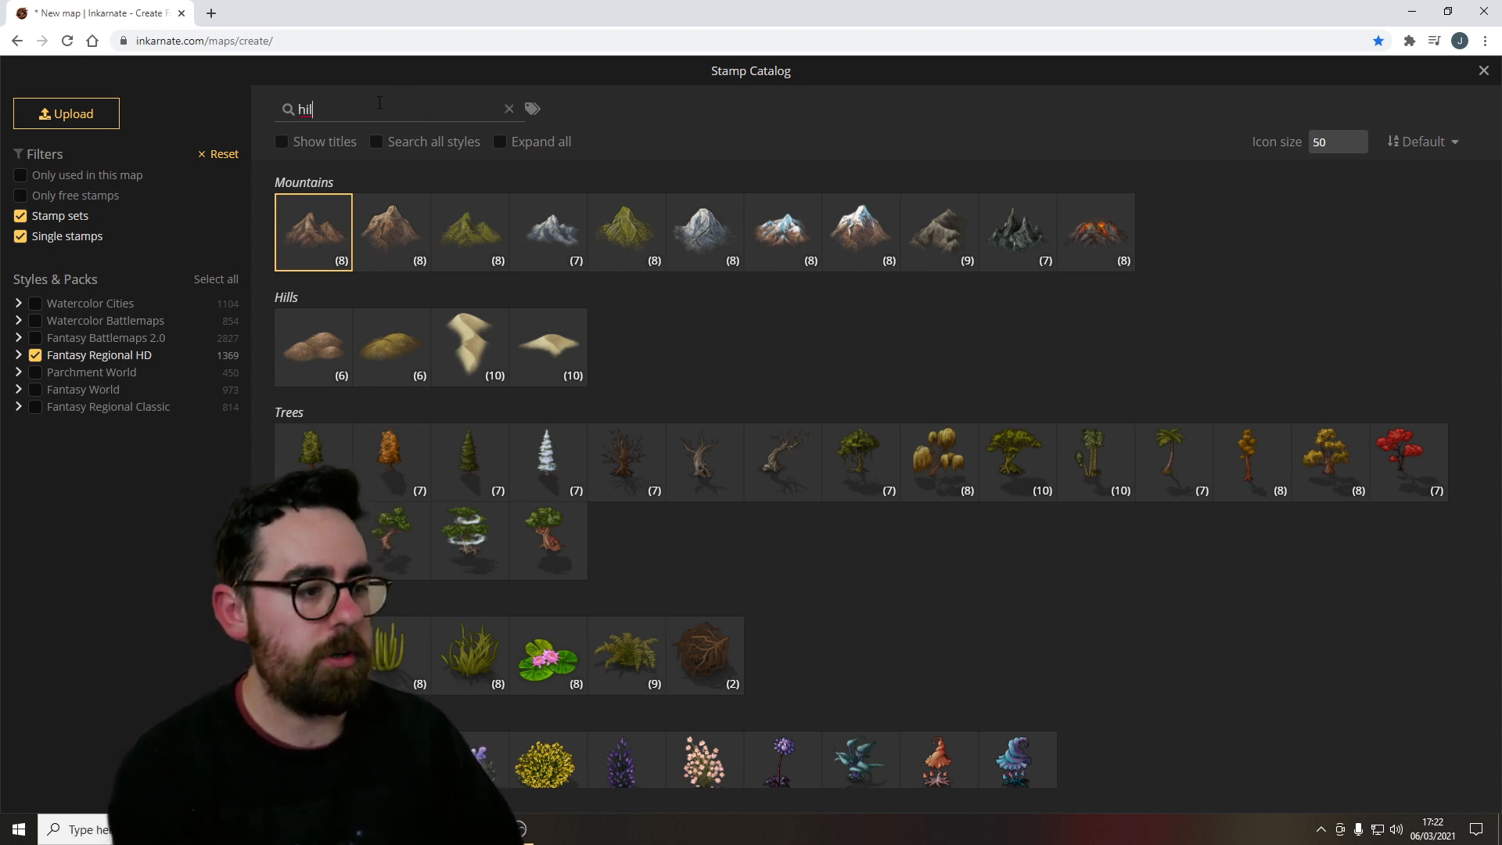
pyautogui.write('l')
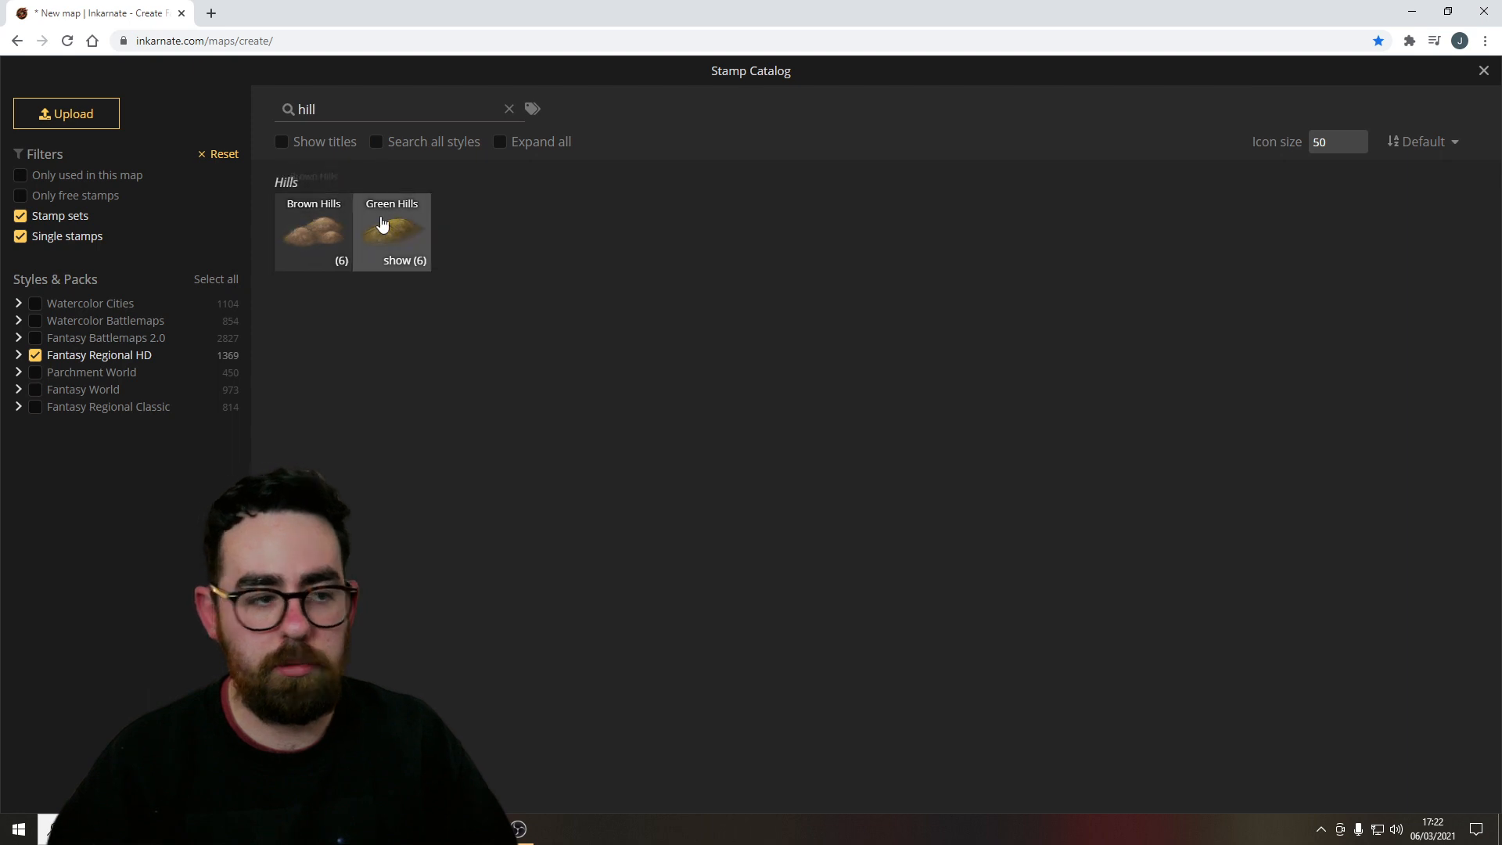
pyautogui.click(509, 109)
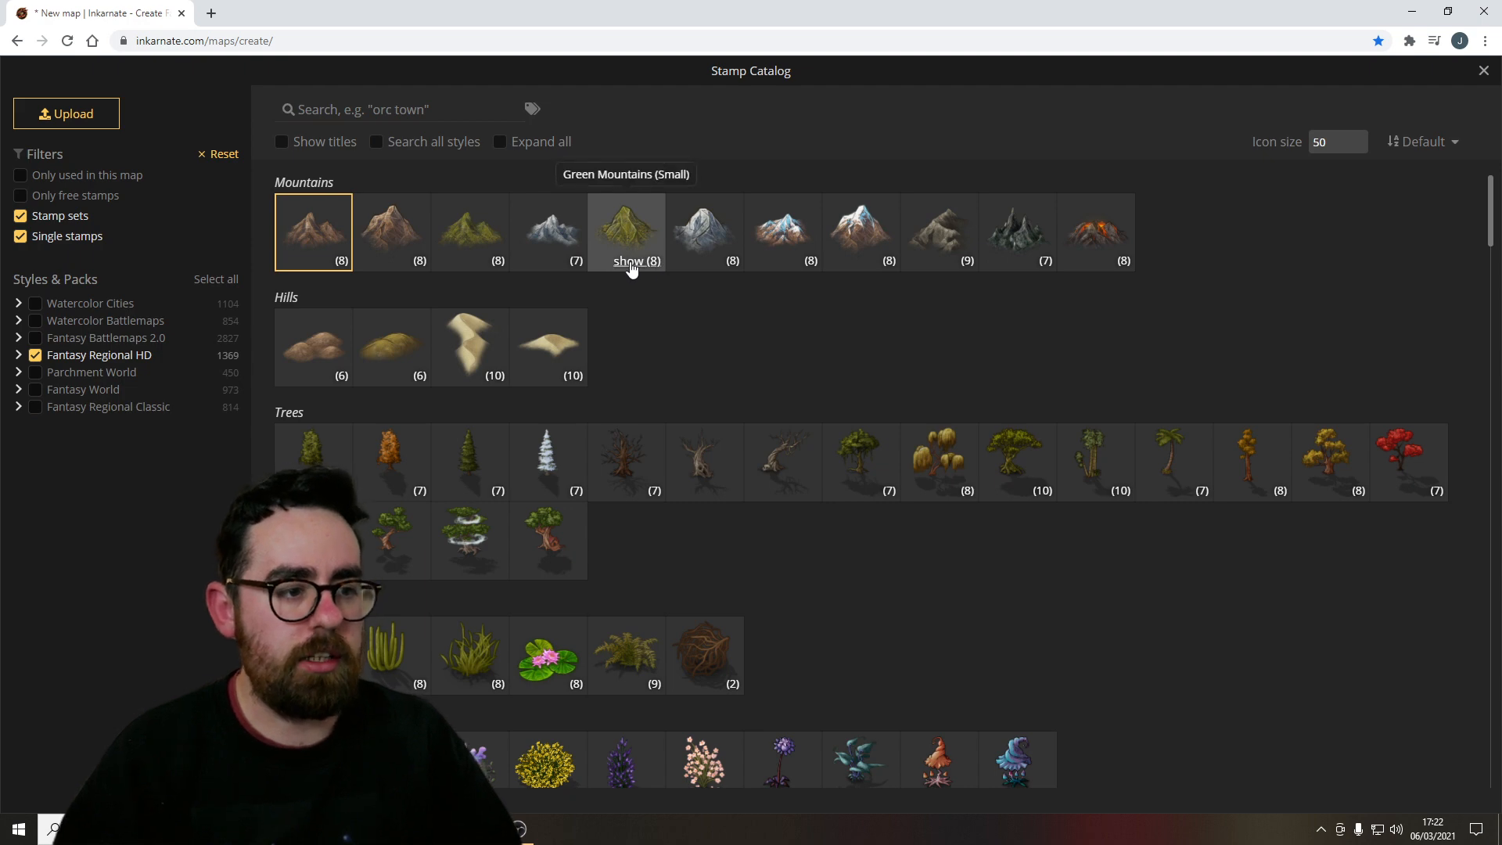
pyautogui.click(635, 261)
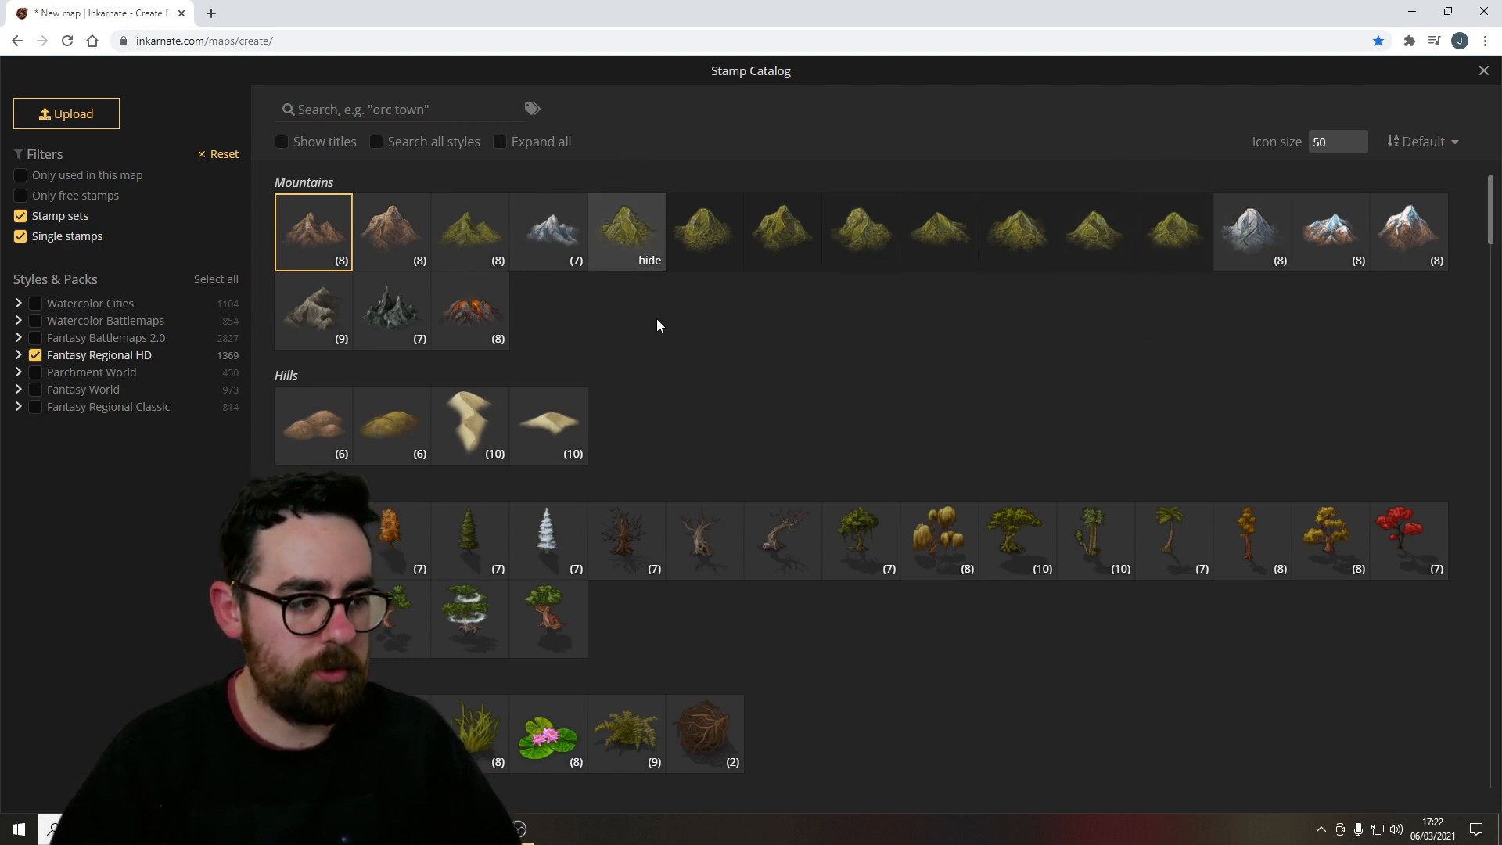
# Pick the Green Mountains (Small) stamp set and stamp about eight mountains across the upper and middle map.
pyautogui.click(628, 226)
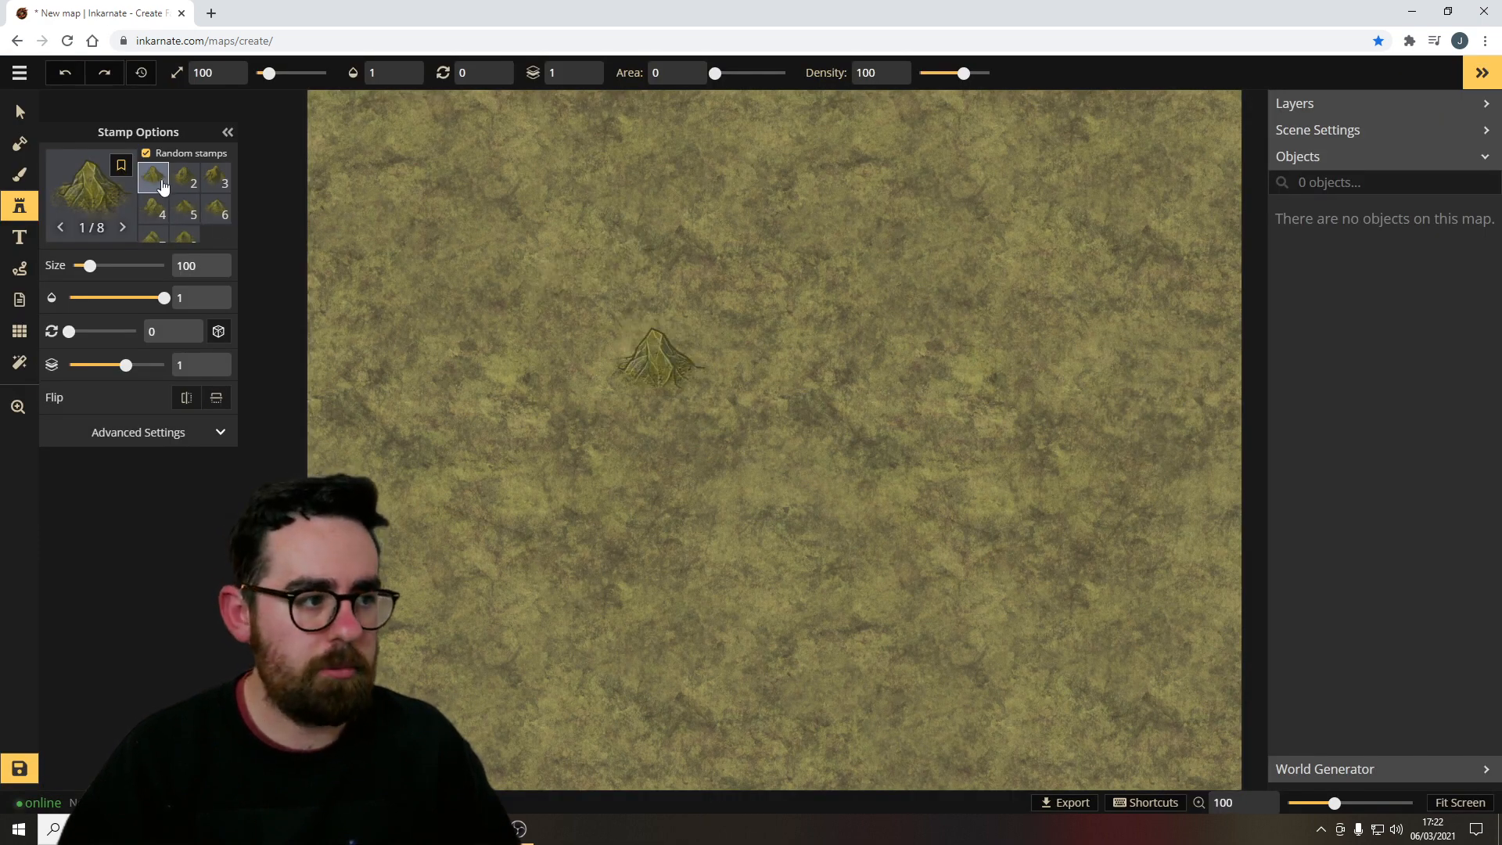
pyautogui.scroll(-1, 180, 211)
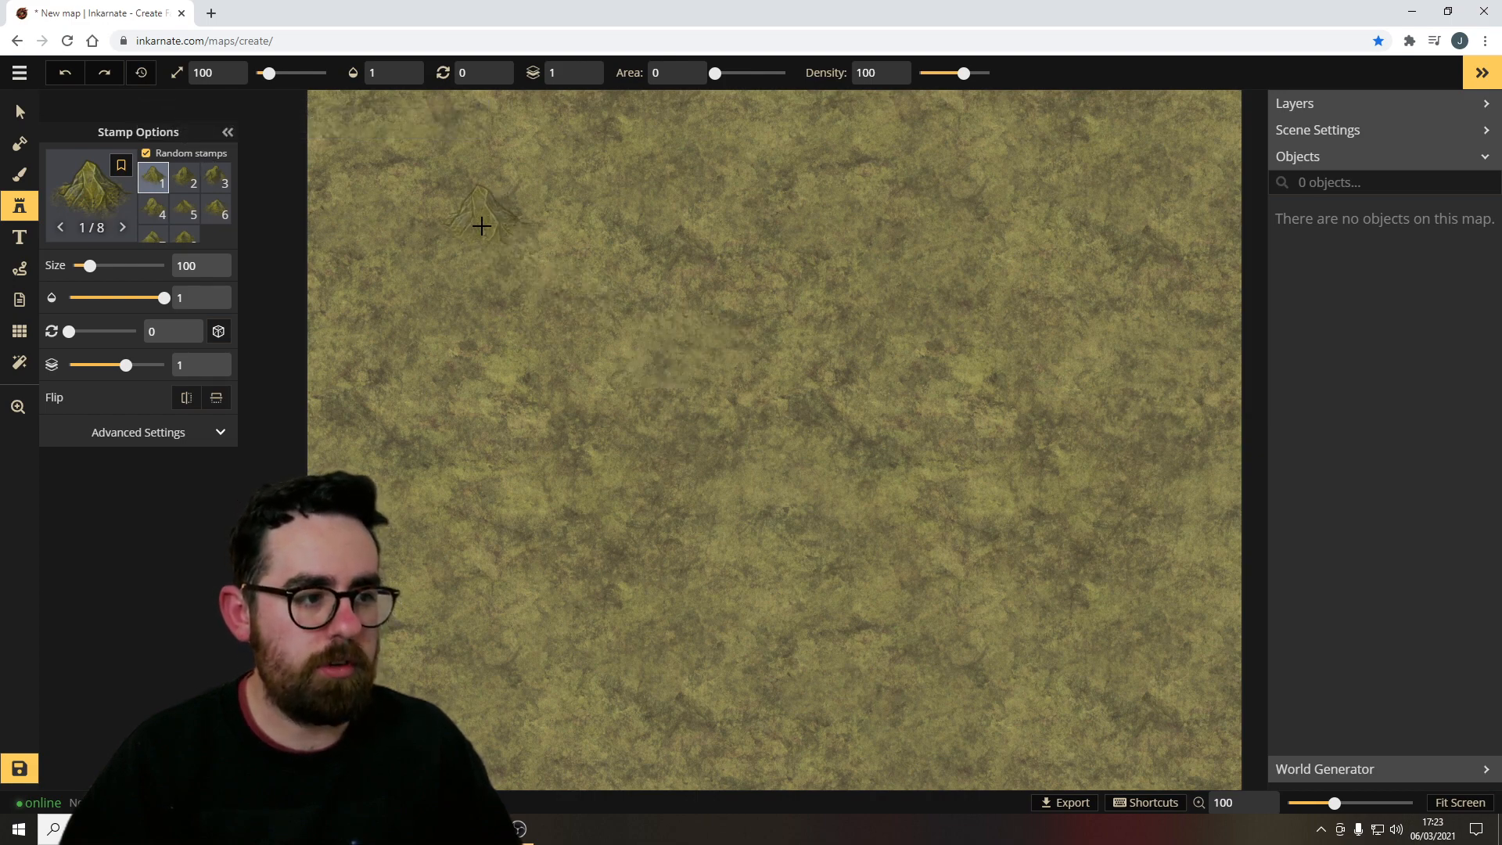
pyautogui.click(481, 226)
pyautogui.click(596, 362)
pyautogui.click(671, 224)
pyautogui.click(814, 401)
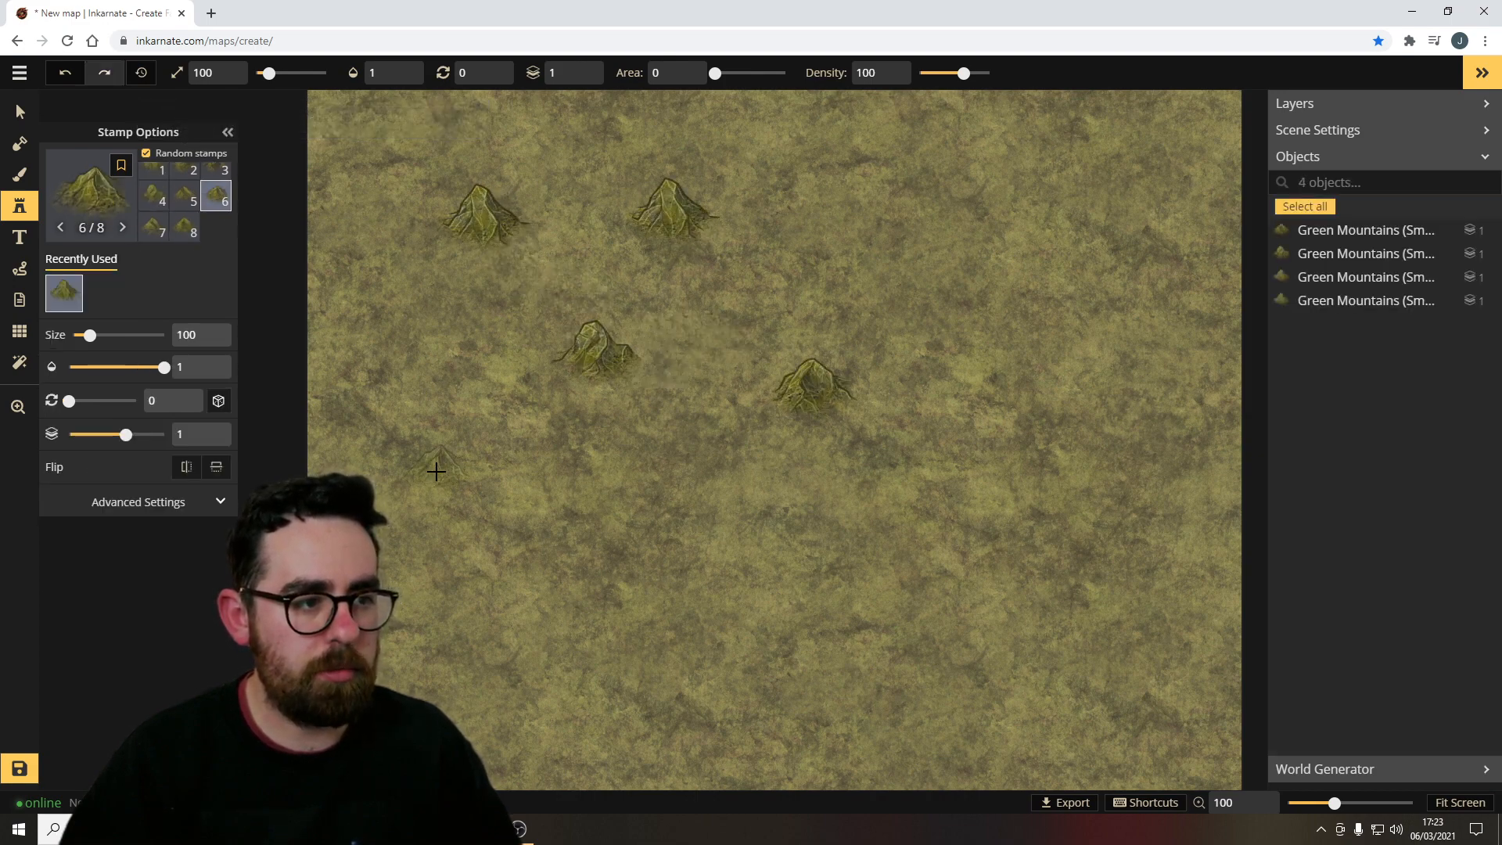
pyautogui.click(436, 469)
pyautogui.click(773, 646)
pyautogui.click(677, 485)
pyautogui.click(730, 323)
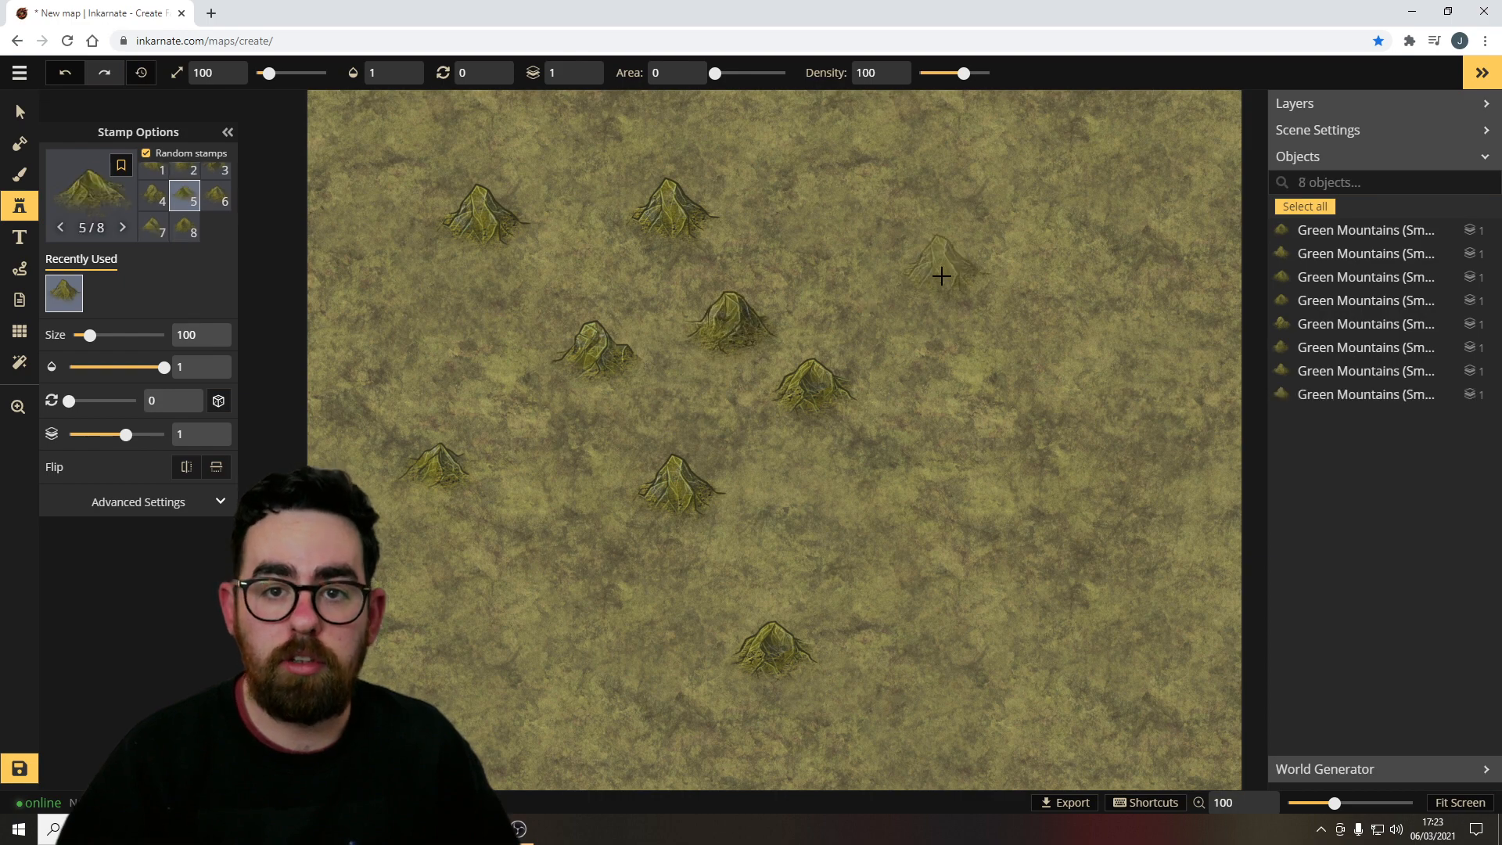
# Stamp six more small green mountains across the right and lower parts of the map.
pyautogui.click(941, 275)
pyautogui.click(970, 516)
pyautogui.click(825, 499)
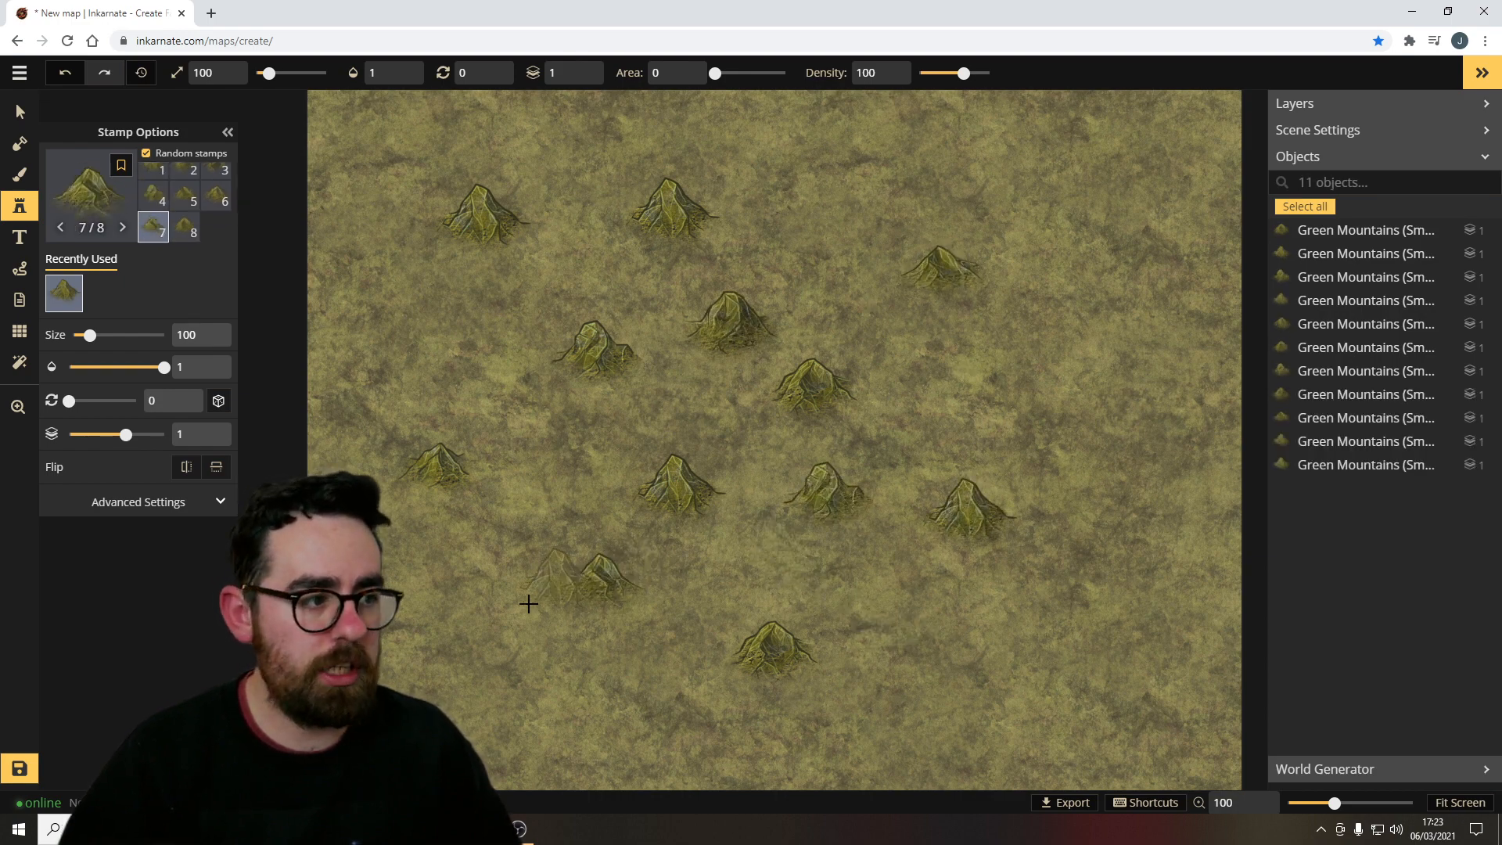
pyautogui.click(603, 579)
pyautogui.click(561, 665)
pyautogui.click(956, 661)
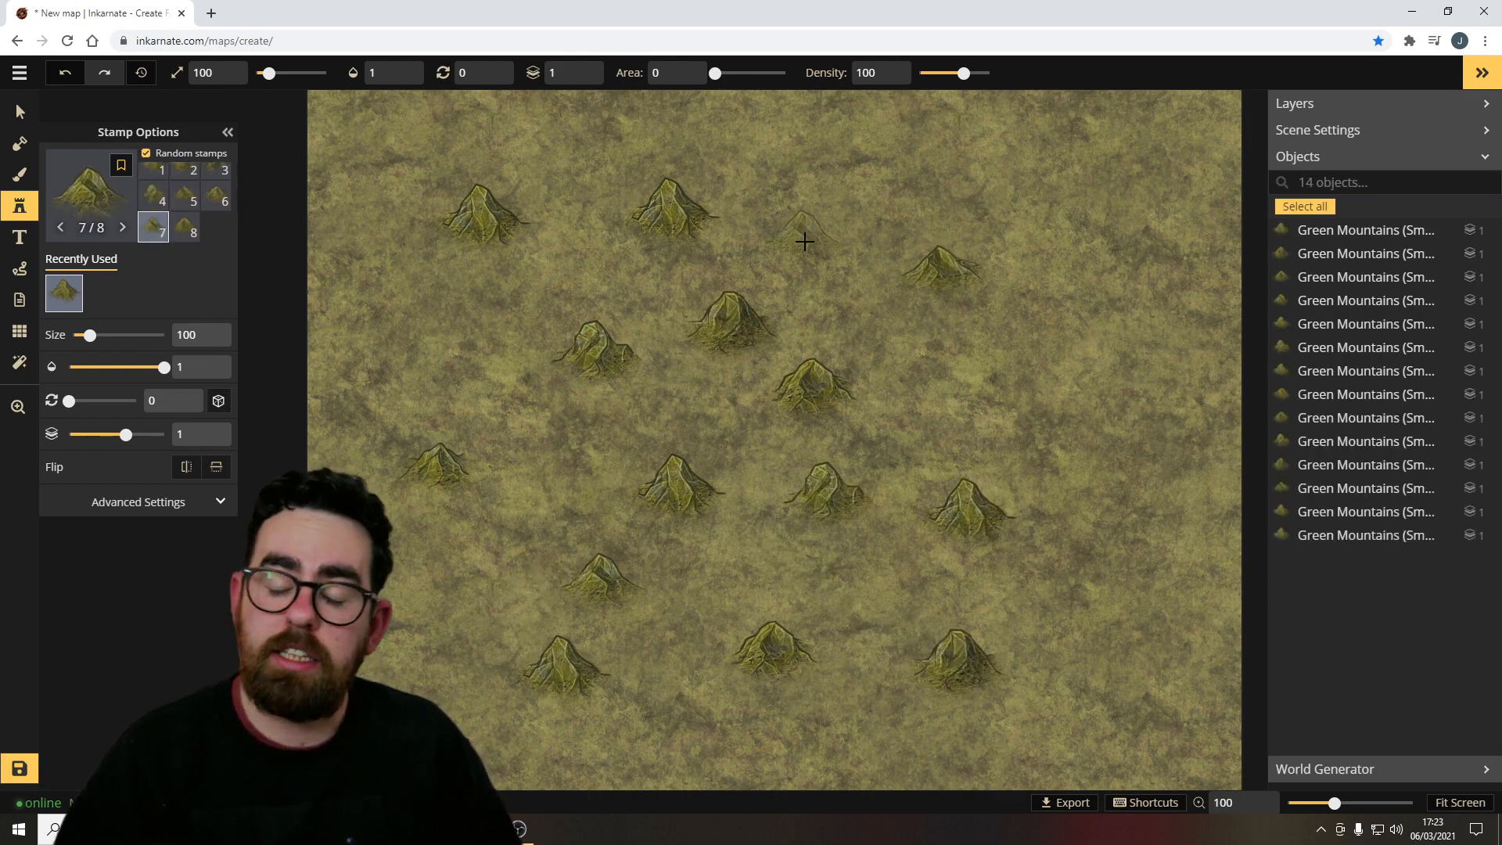
# Set the stamp size to 310 and try placing a larger mountain.
pyautogui.moveTo(268, 72); pyautogui.dragTo(304, 72)
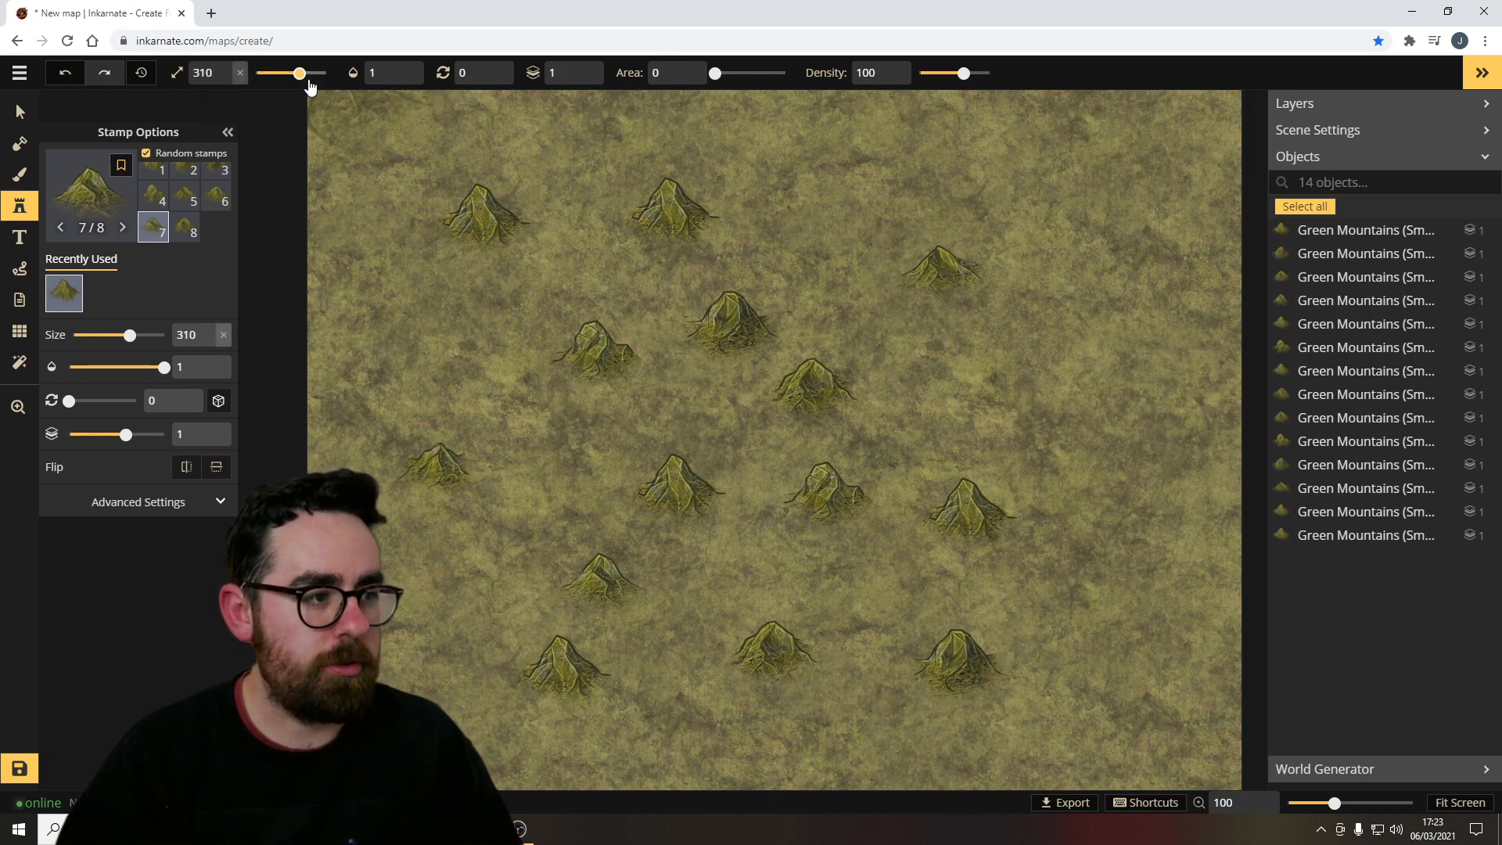
pyautogui.click(479, 281)
pyautogui.doubleClick(912, 179)
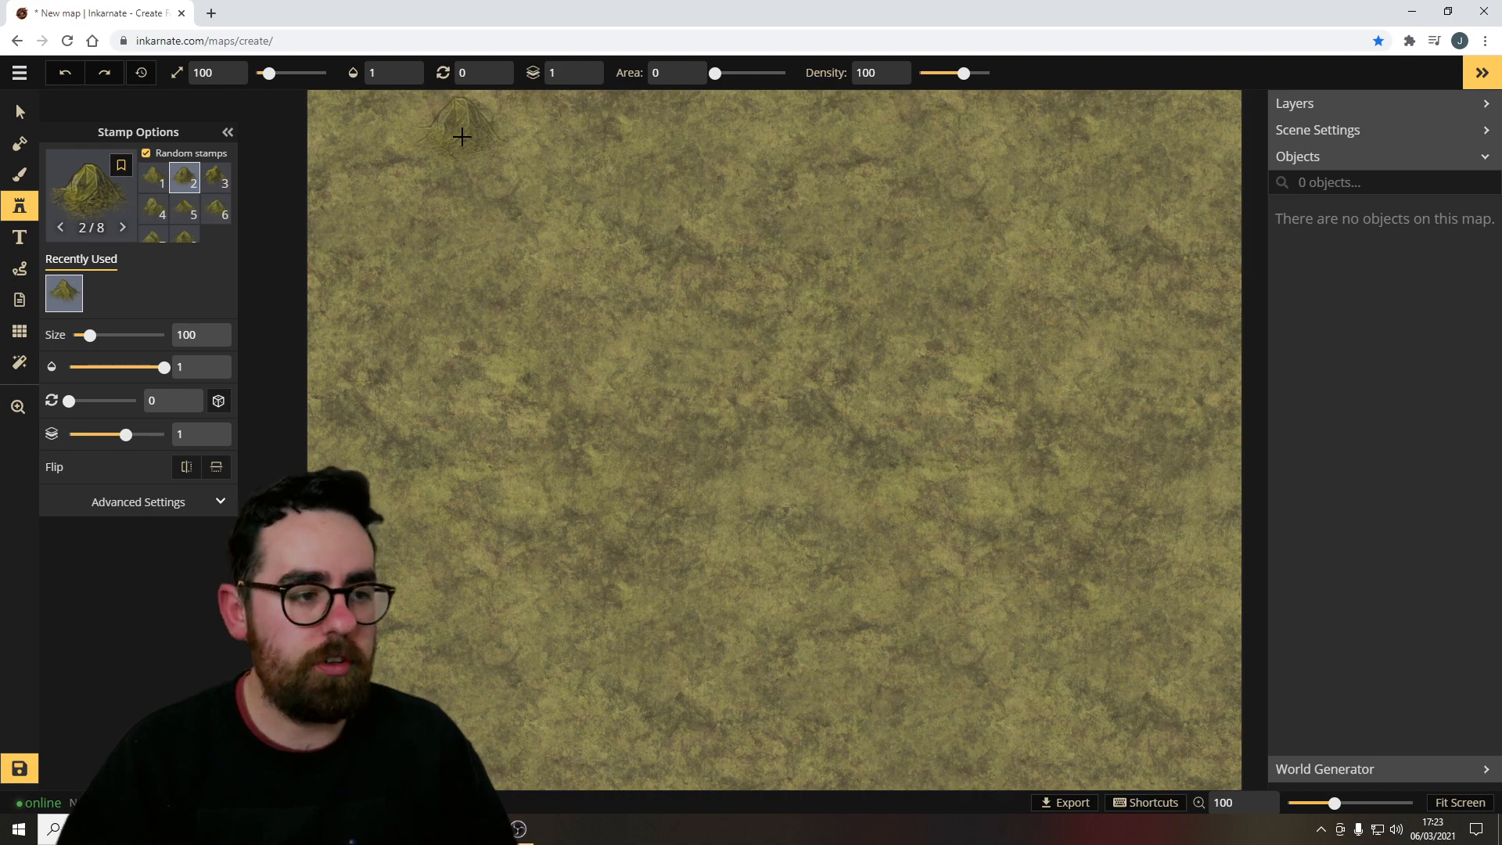
# Paint several winding mountain ranges across the map with the stamp brush at density 52 and 92.
pyautogui.moveTo(462, 137)
pyautogui.mouseDown()
pyautogui.moveTo(477, 179)
pyautogui.moveTo(545, 219)
pyautogui.moveTo(647, 233)
pyautogui.moveTo(801, 162)
pyautogui.moveTo(883, 190)
pyautogui.moveTo(923, 328)
pyautogui.moveTo(895, 387)
pyautogui.moveTo(698, 450)
pyautogui.moveTo(632, 510)
pyautogui.moveTo(689, 582)
pyautogui.moveTo(867, 626)
pyautogui.moveTo(995, 602)
pyautogui.moveTo(1037, 568)
pyautogui.mouseUp()
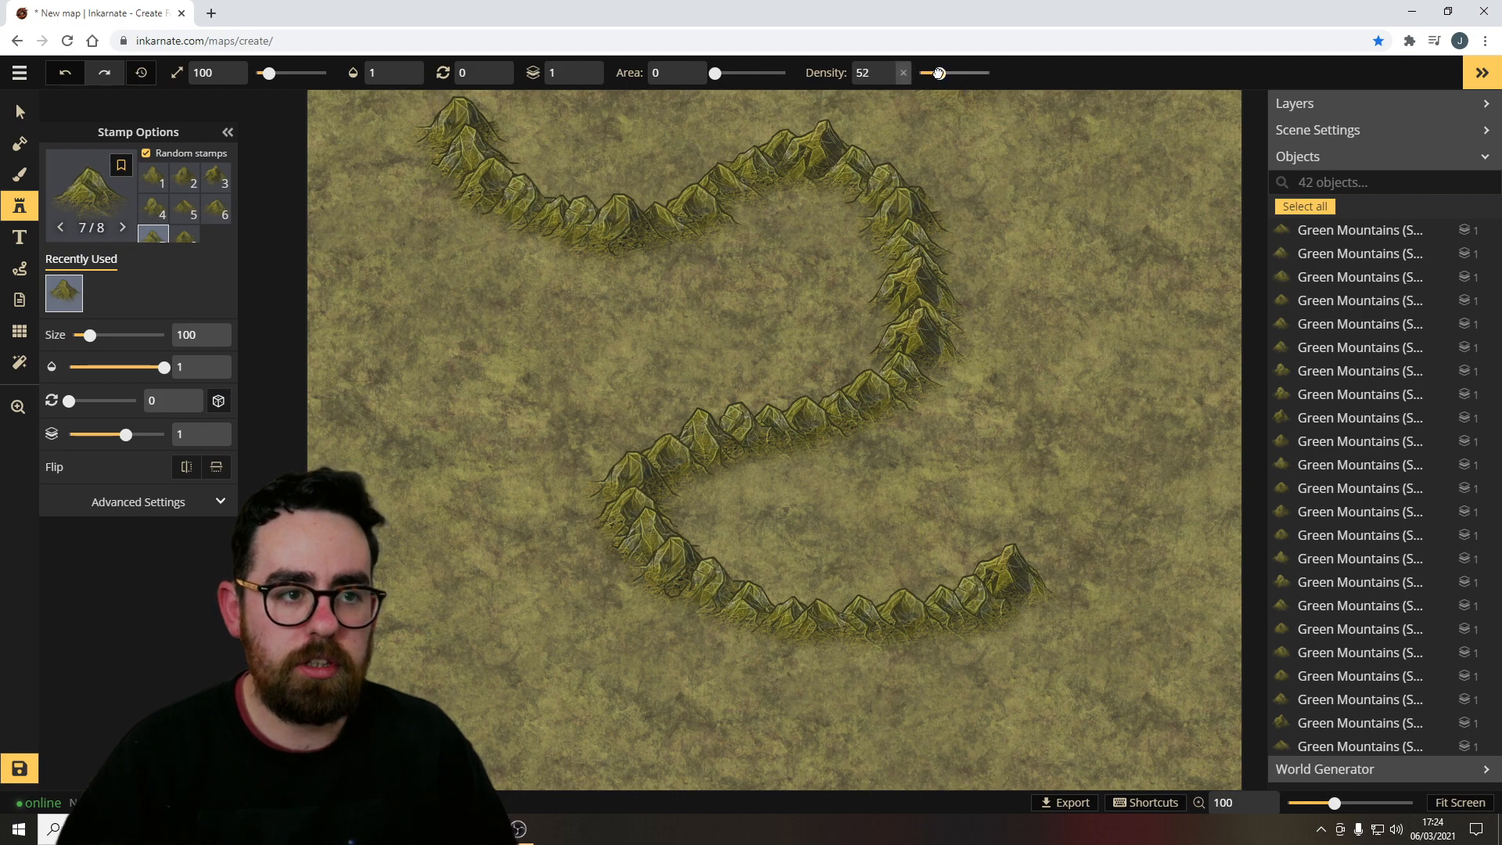
pyautogui.moveTo(419, 306); pyautogui.dragTo(425, 424)
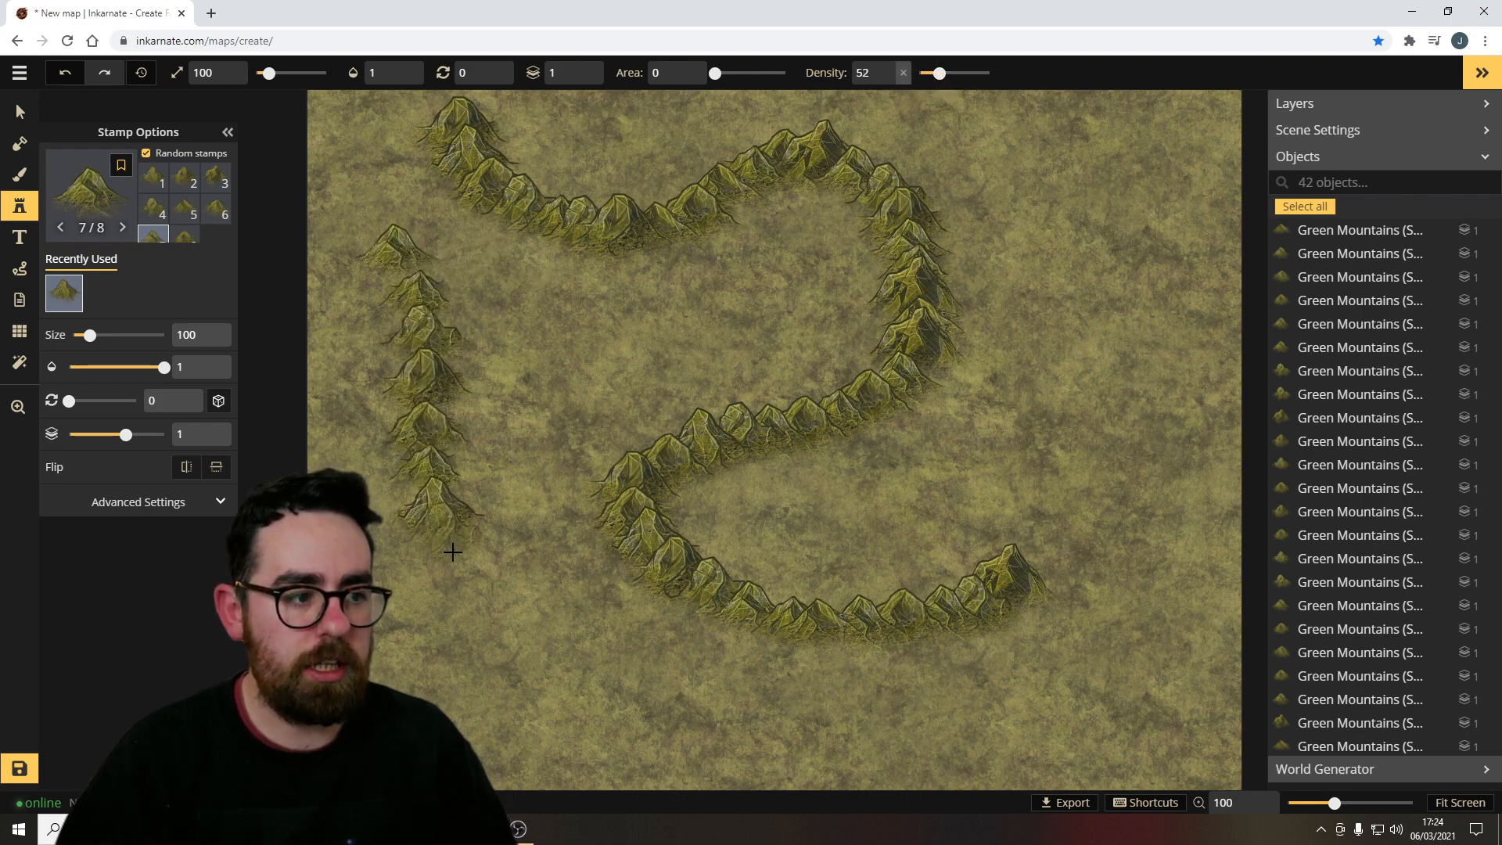
pyautogui.moveTo(452, 552)
pyautogui.mouseDown()
pyautogui.moveTo(491, 599)
pyautogui.moveTo(604, 670)
pyautogui.moveTo(667, 670)
pyautogui.mouseUp()
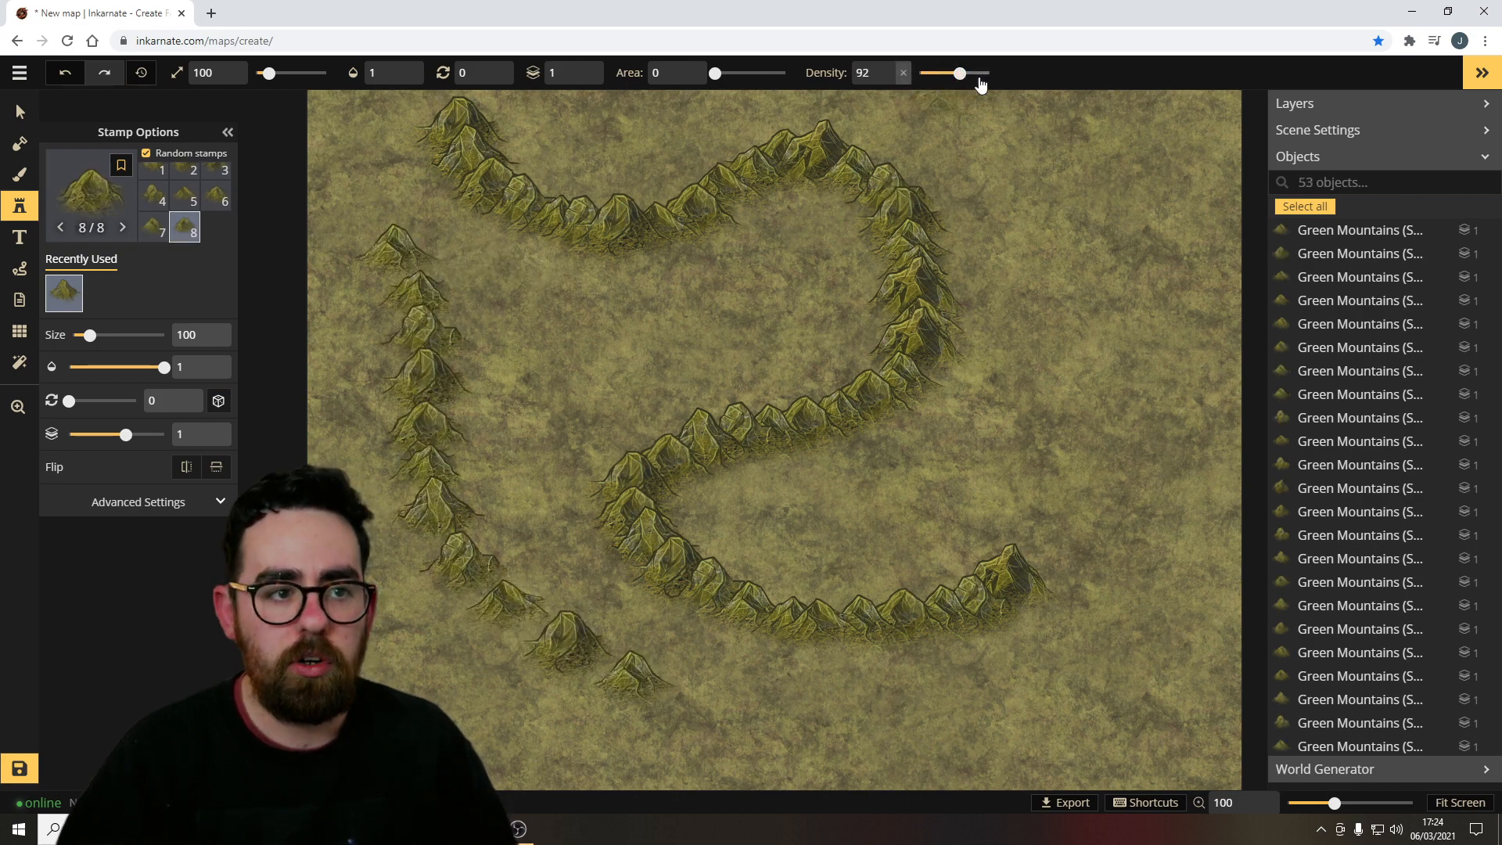
pyautogui.moveTo(973, 140)
pyautogui.mouseDown()
pyautogui.moveTo(1007, 191)
pyautogui.moveTo(1039, 339)
pyautogui.moveTo(1113, 480)
pyautogui.moveTo(1030, 603)
pyautogui.mouseUp()
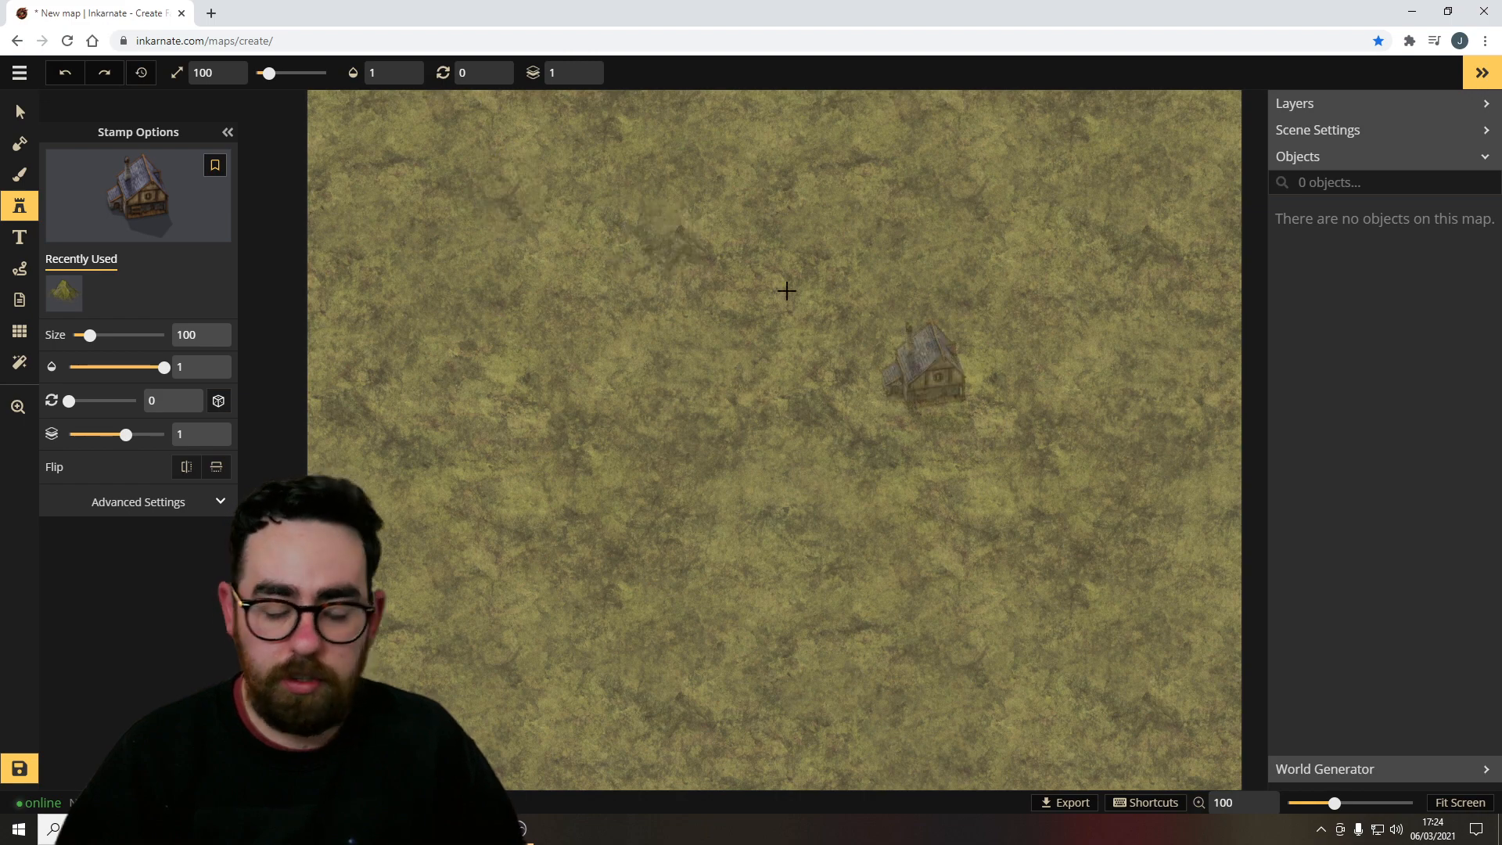
# Place five Inn stamps in a row across the upper part of the map.
pyautogui.moveTo(549, 254); pyautogui.dragTo(460, 298)
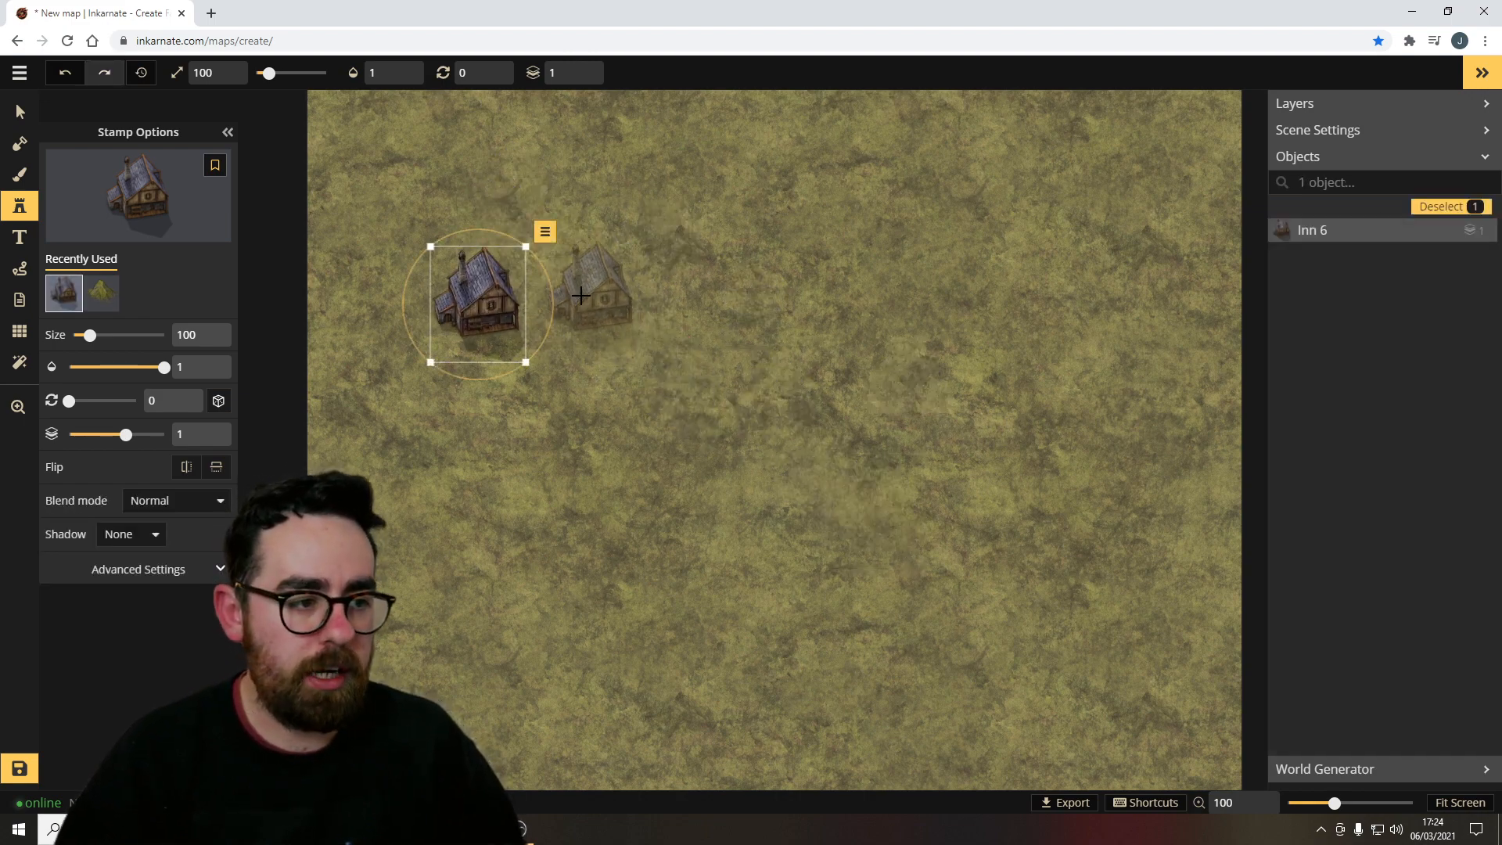
pyautogui.click(577, 280)
pyautogui.click(713, 290)
pyautogui.click(871, 269)
pyautogui.click(1031, 269)
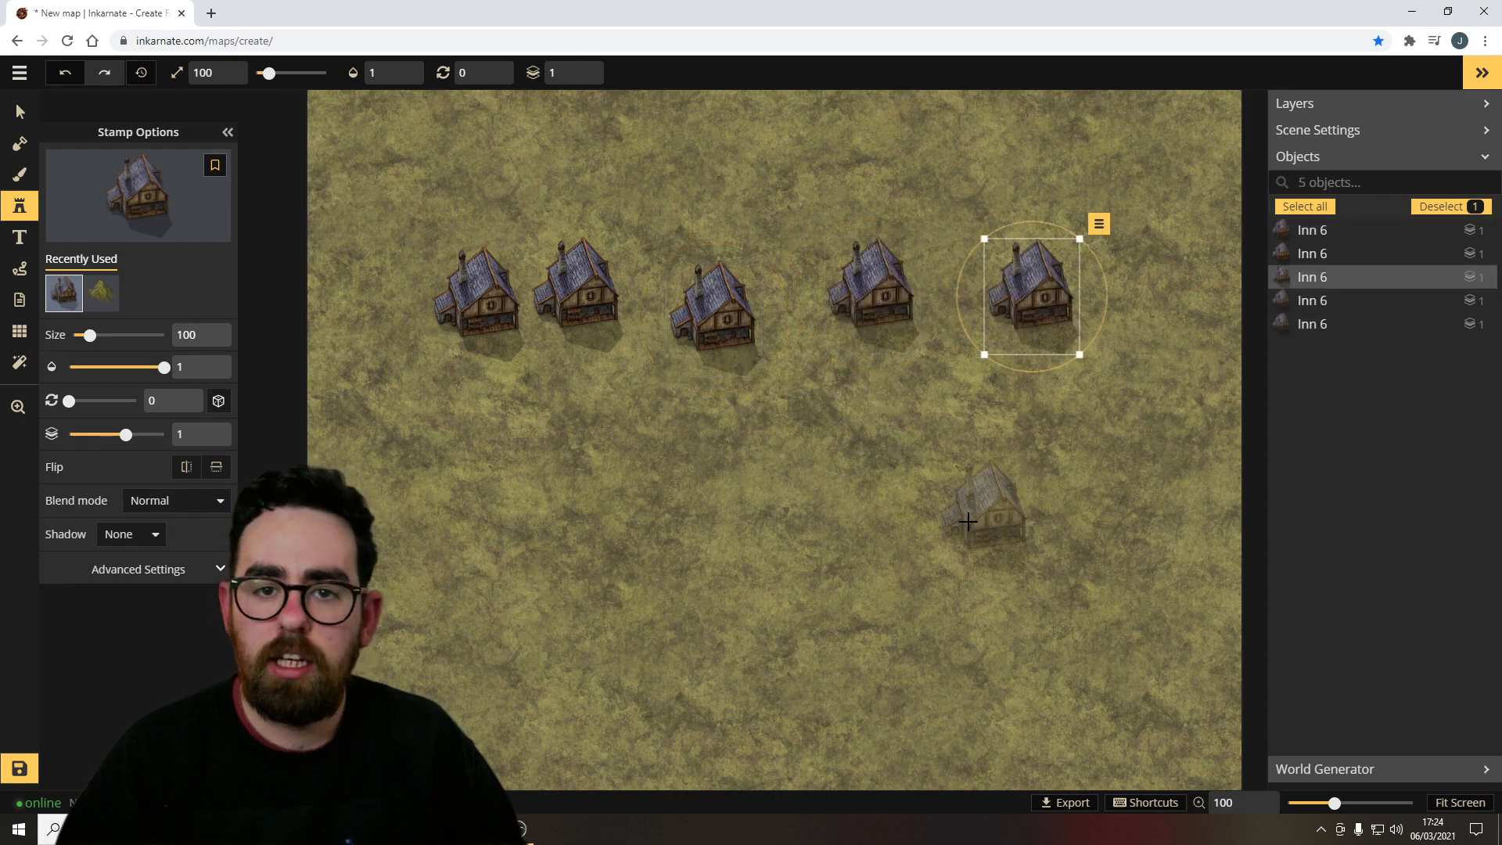
# Scatter seven more Inn stamps across the middle and lower map.
pyautogui.click(969, 495)
pyautogui.click(584, 461)
pyautogui.click(835, 669)
pyautogui.click(786, 423)
pyautogui.click(598, 595)
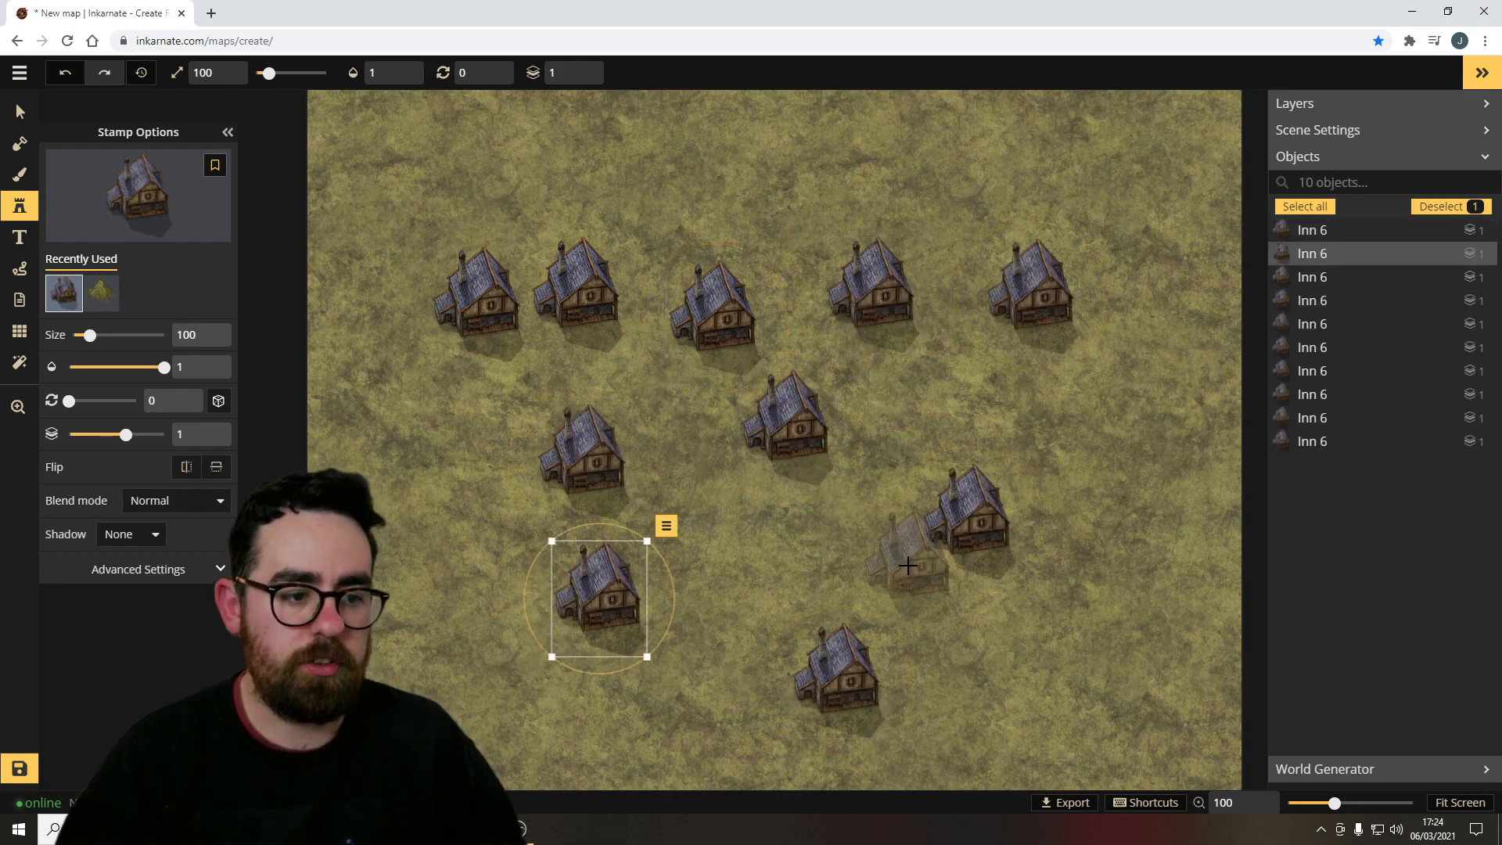
pyautogui.click(908, 565)
pyautogui.click(774, 497)
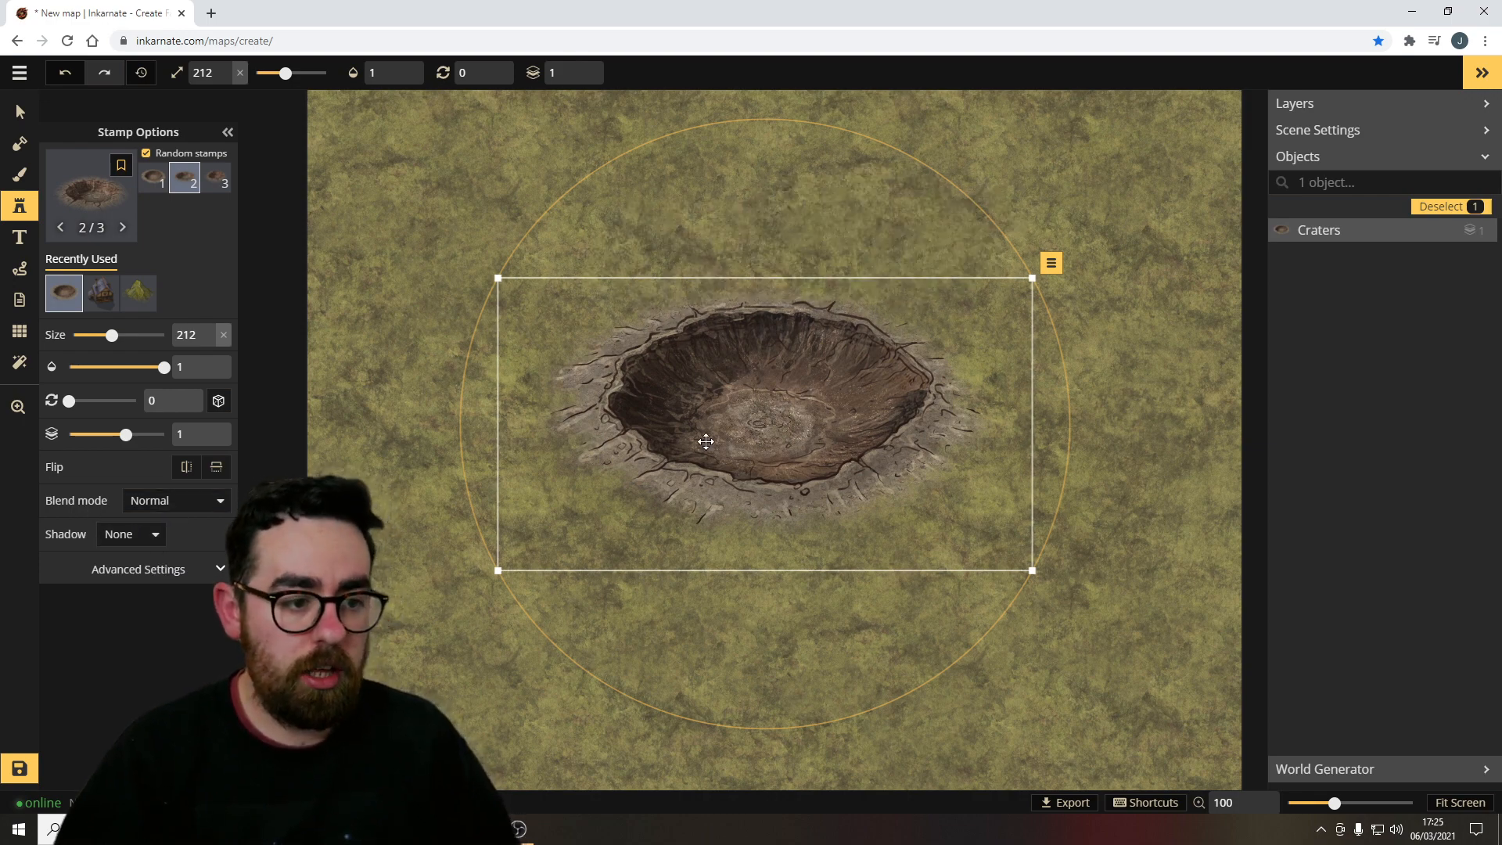
# Preview the crater stamp's Darken and Screen blend modes and scroll through the blend mode list.
pyautogui.click(155, 507)
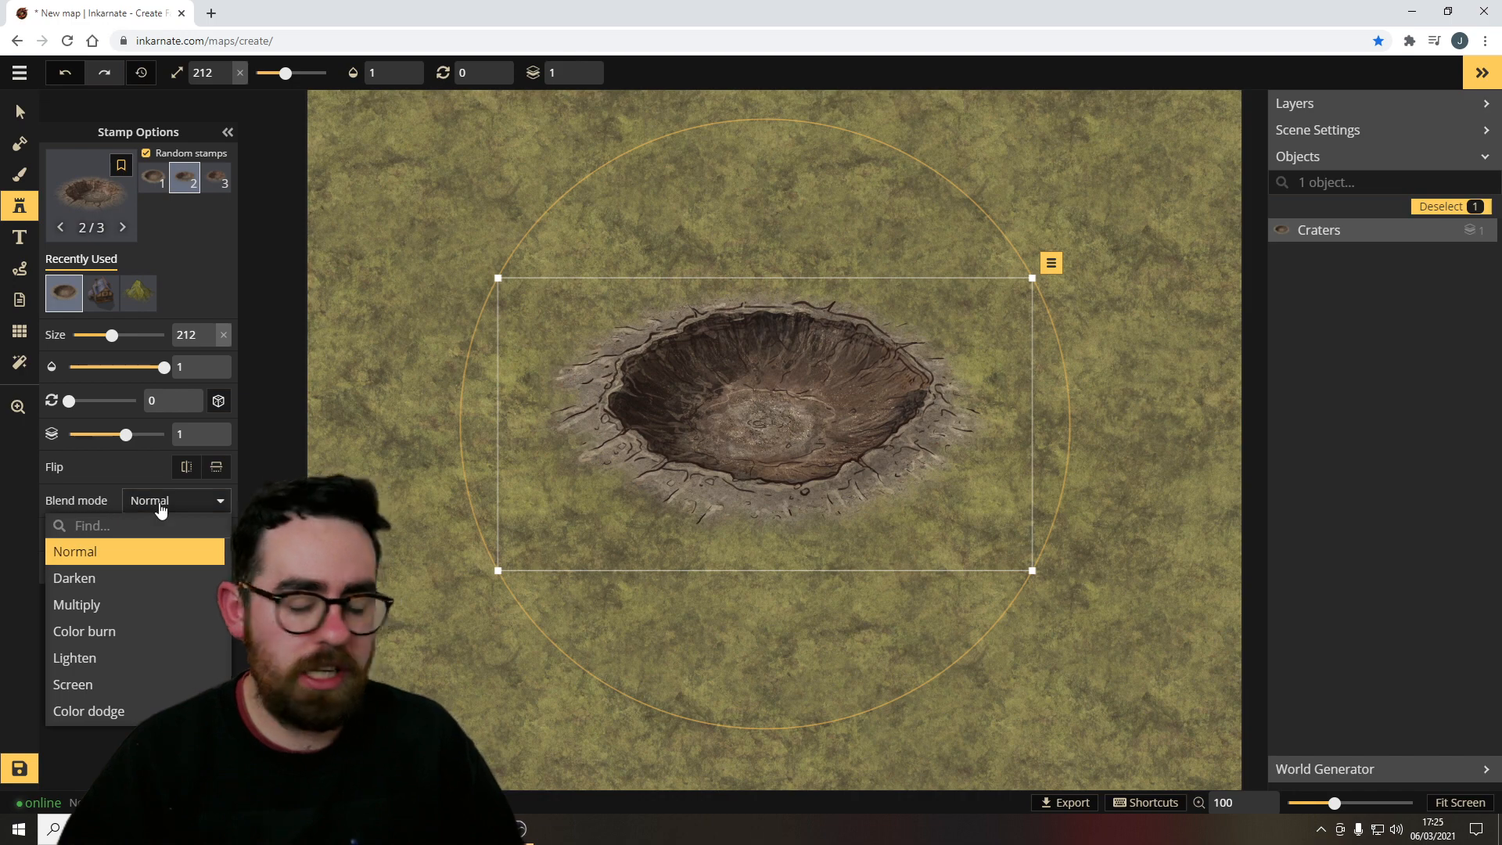
pyautogui.click(91, 577)
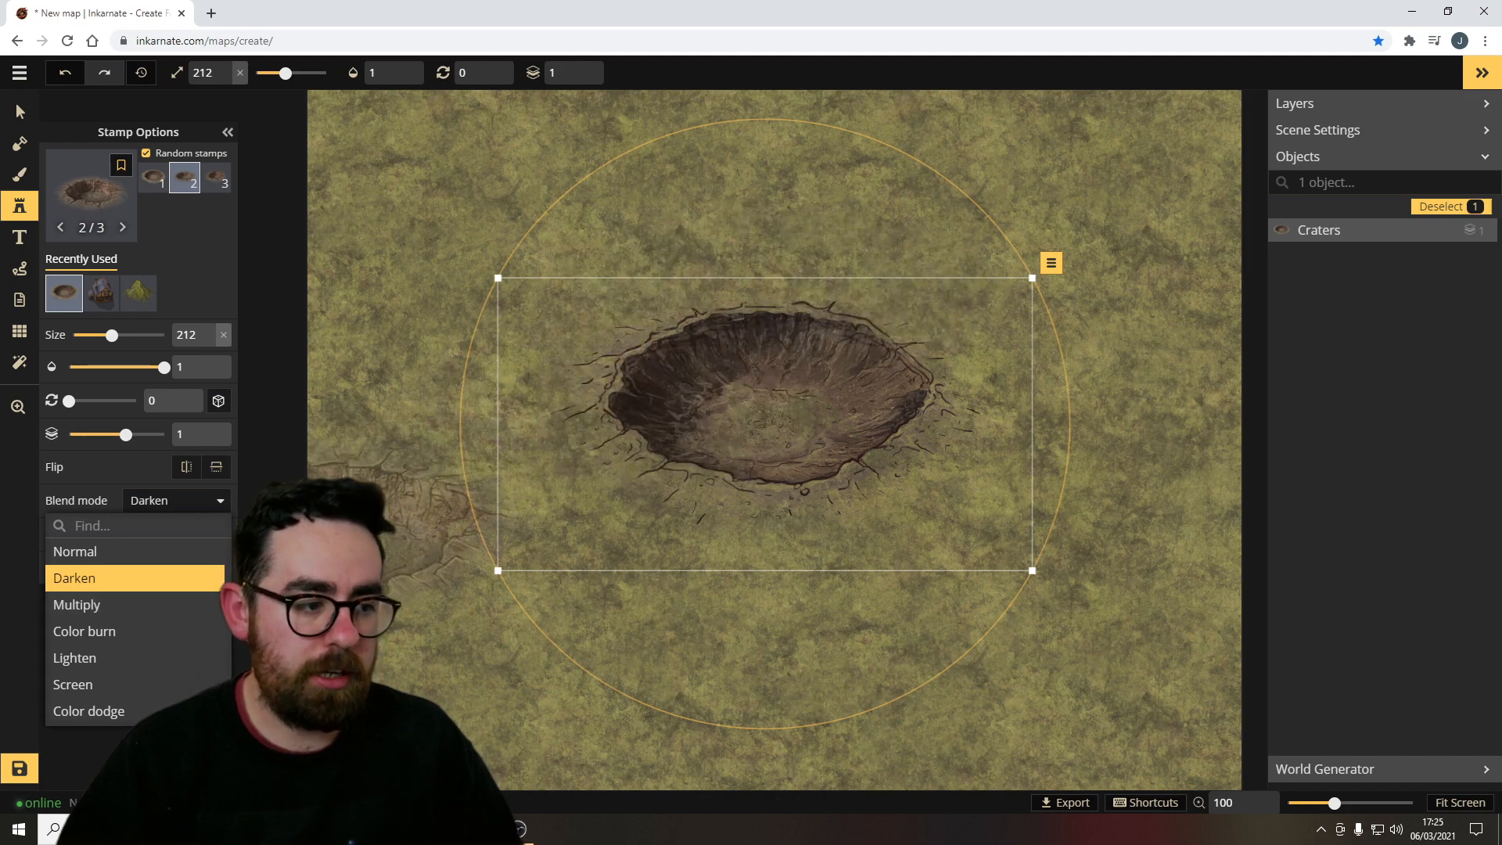
pyautogui.click(81, 685)
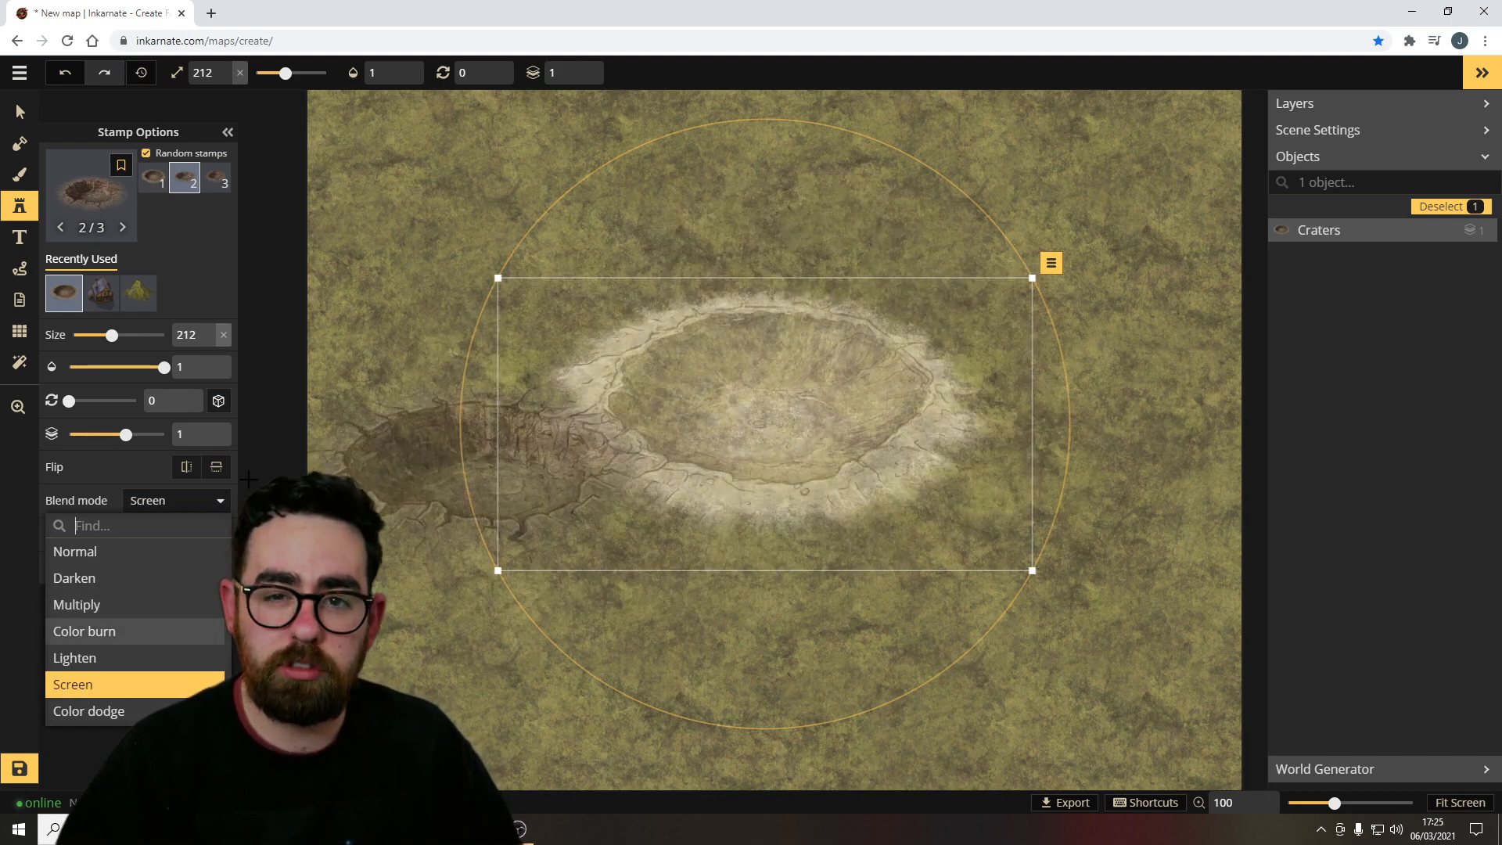
pyautogui.scroll(-3, 144, 668)
pyautogui.scroll(1, 140, 630)
pyautogui.scroll(2, 140, 626)
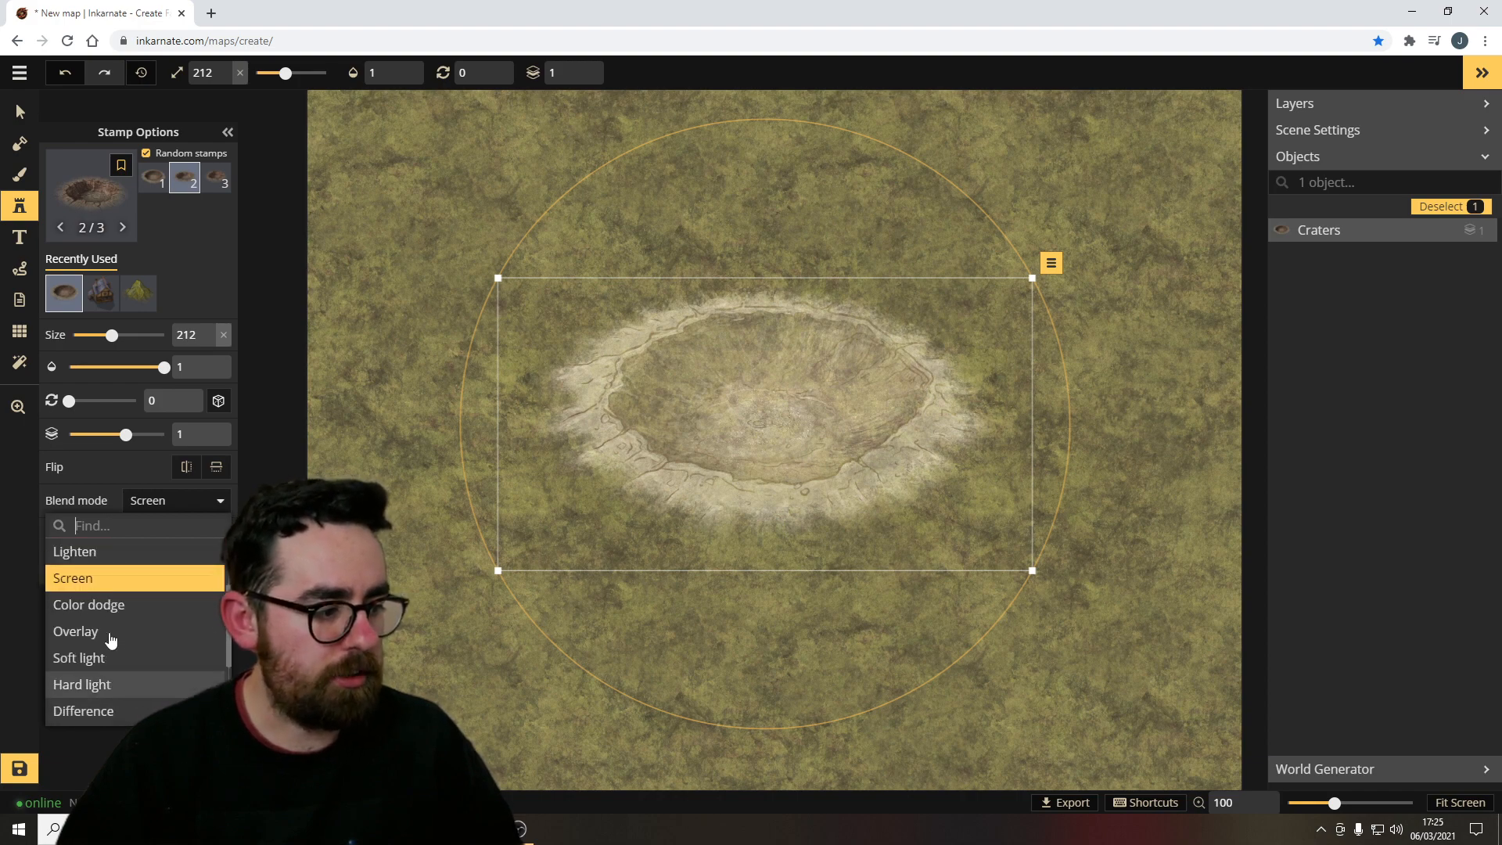
pyautogui.scroll(-3, 140, 618)
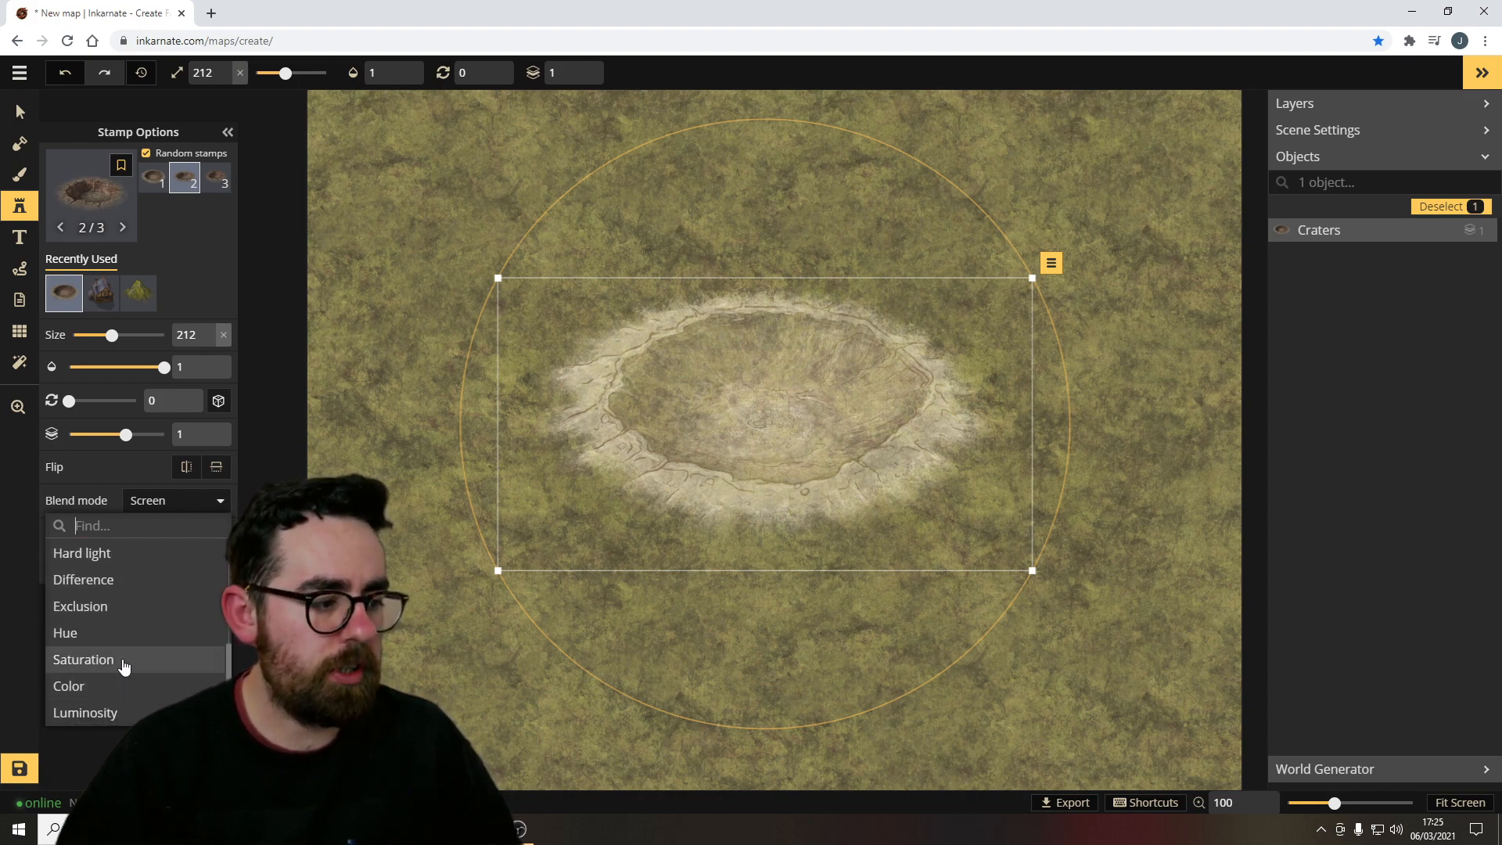
pyautogui.scroll(3, 121, 653)
pyautogui.scroll(-2, 131, 657)
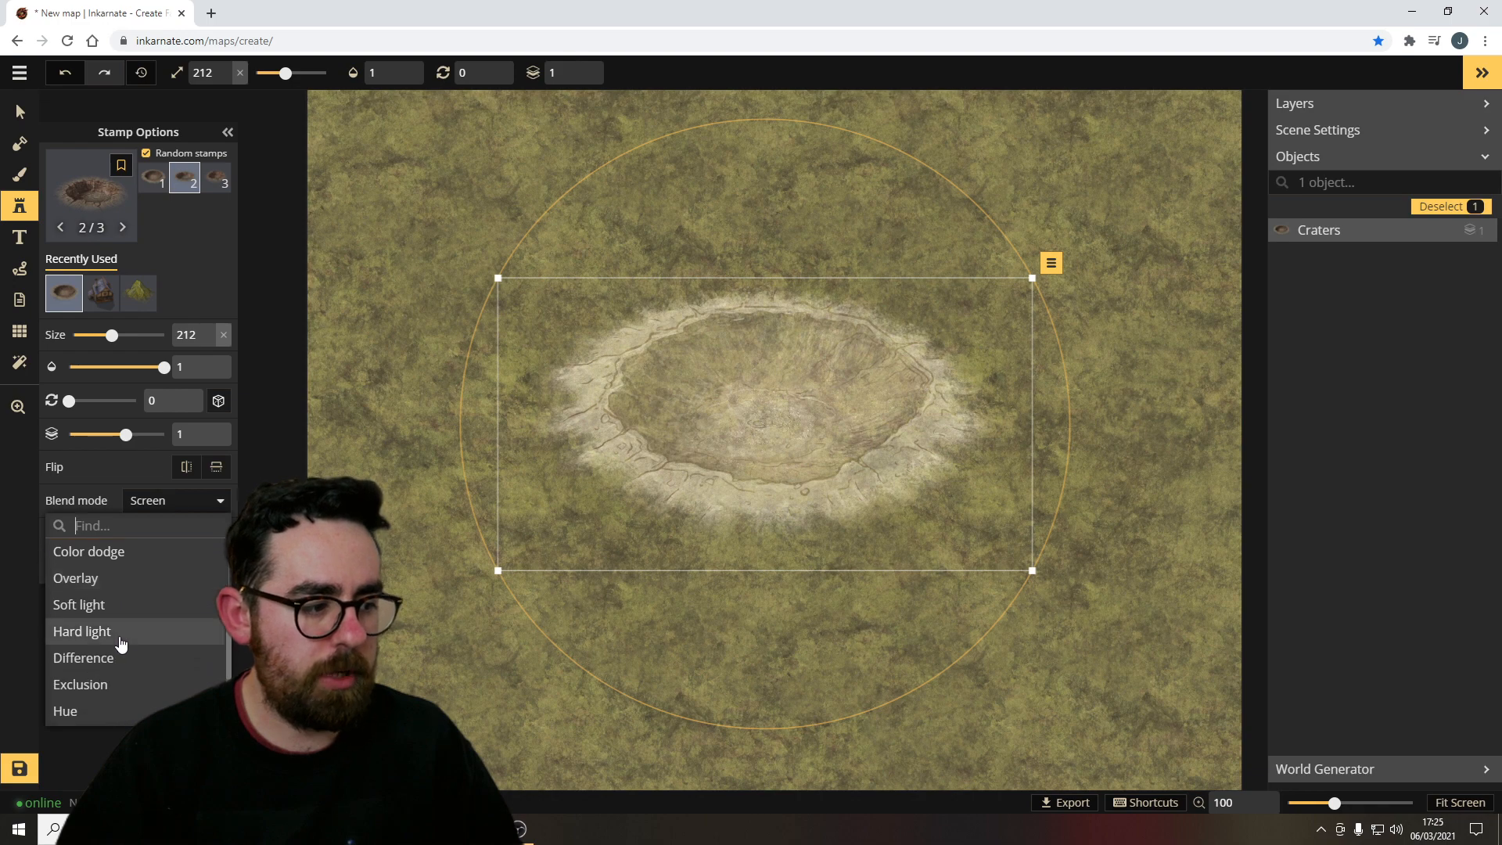
# Compare Hard light, Normal, Lighten and Screen, and set the crater's blend mode to Overlay.
pyautogui.click(109, 629)
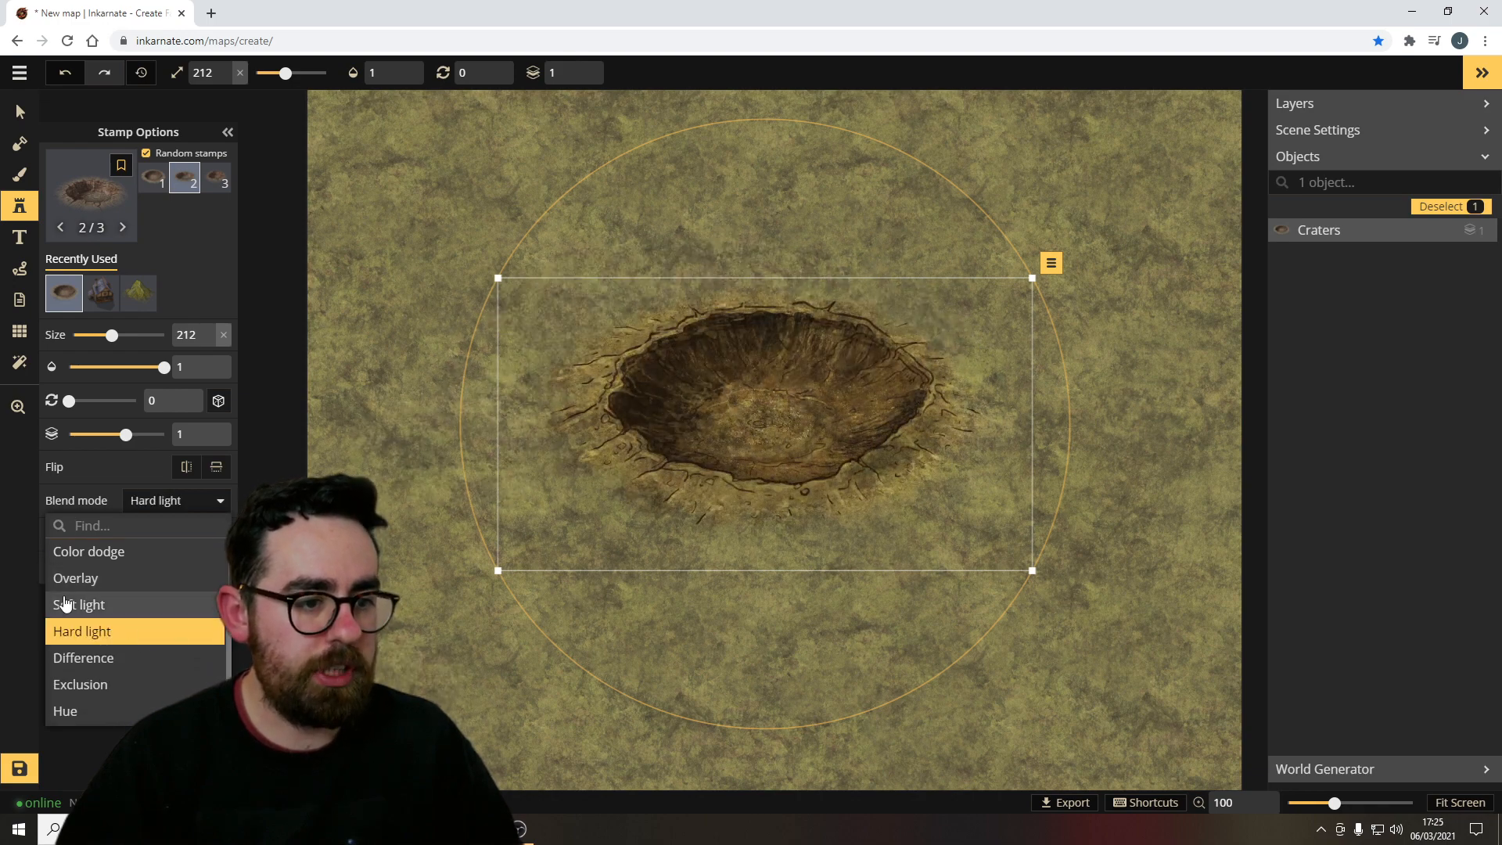
pyautogui.scroll(4, 117, 626)
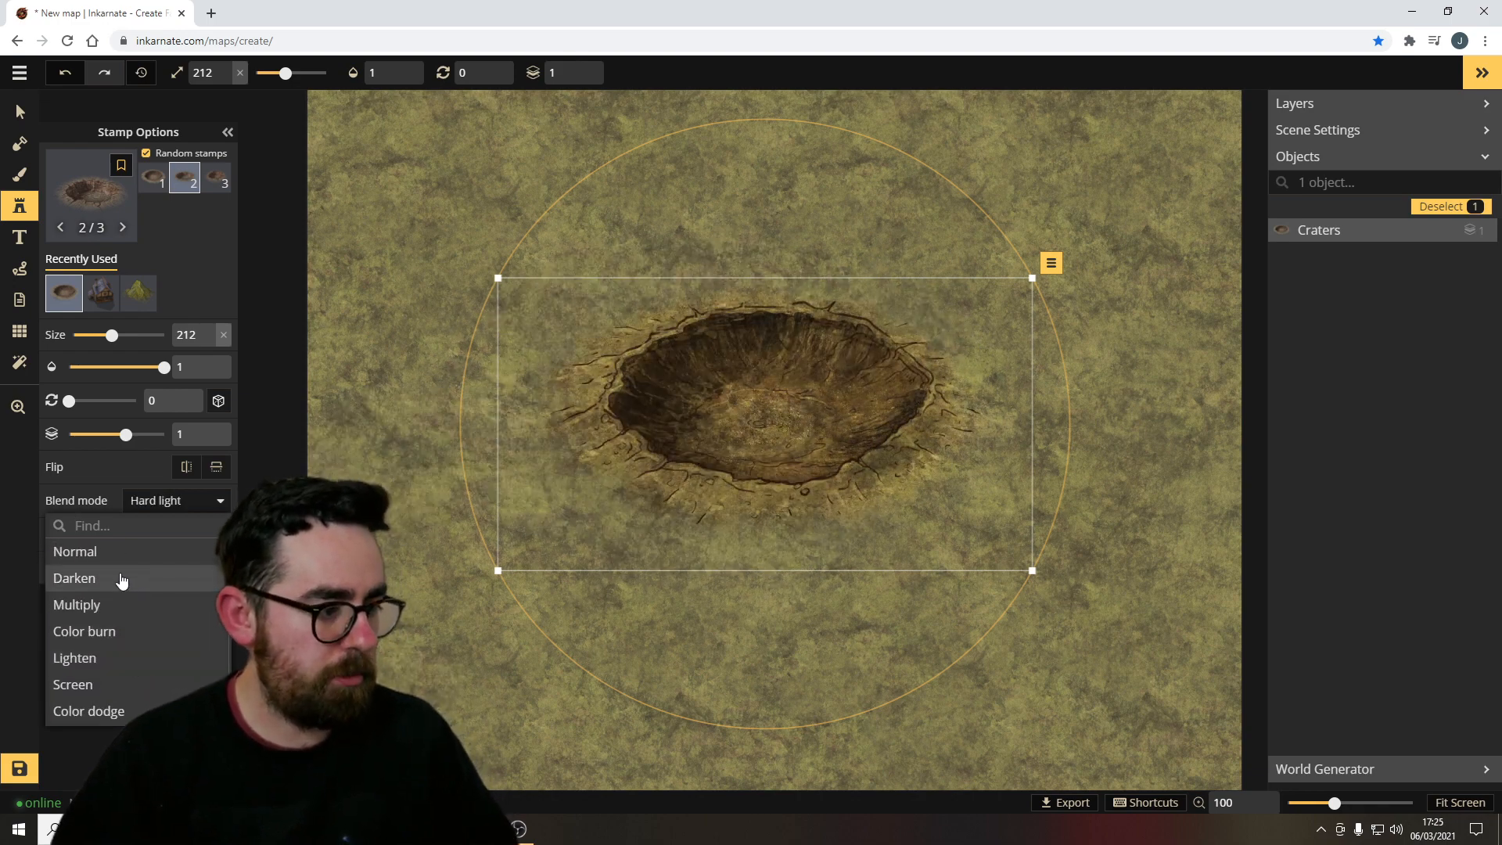
pyautogui.click(78, 552)
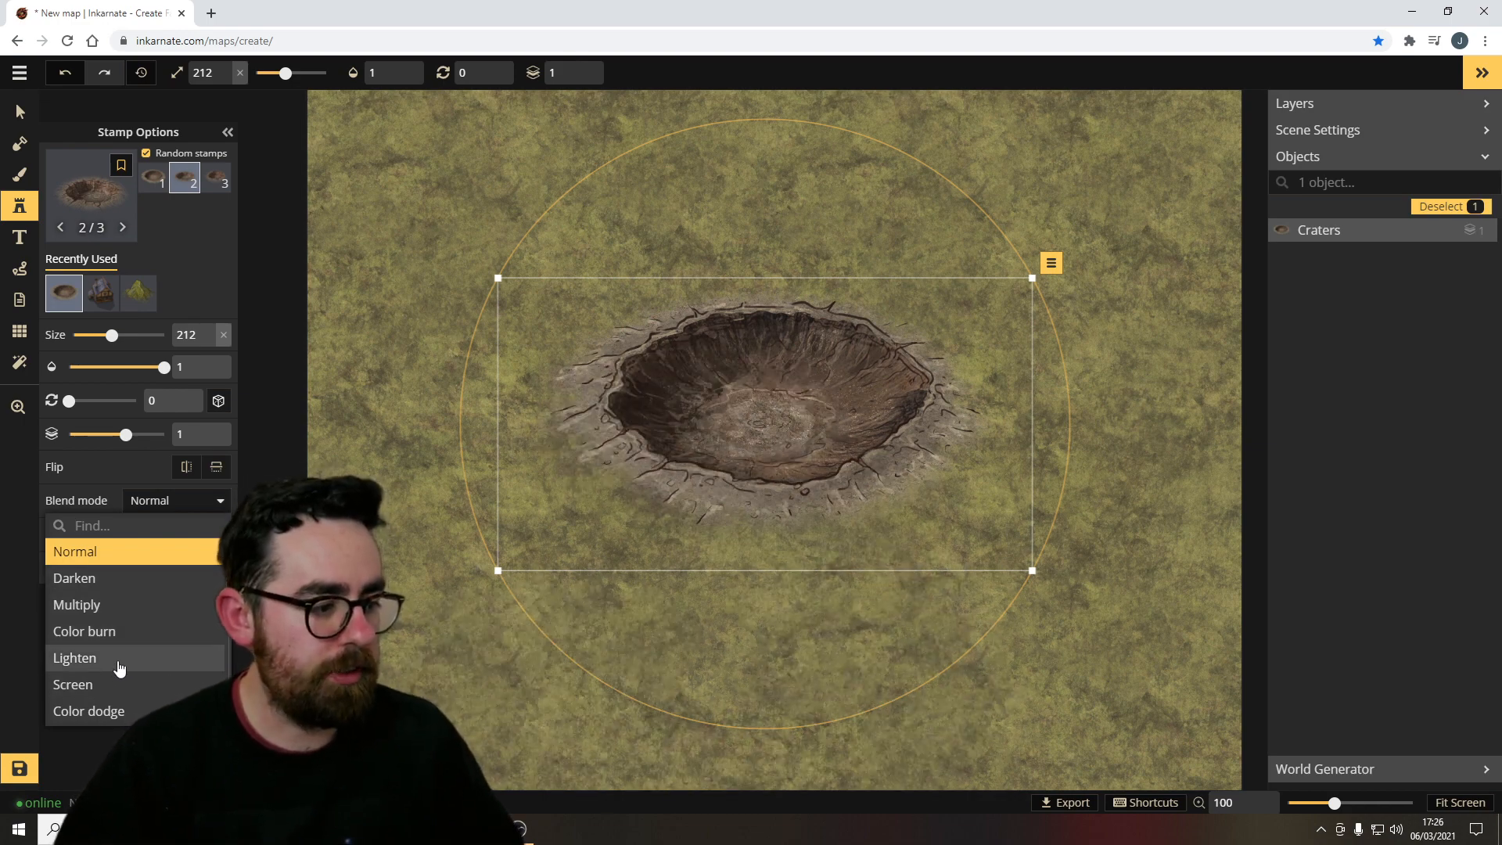
pyautogui.click(159, 664)
pyautogui.click(119, 632)
pyautogui.click(115, 685)
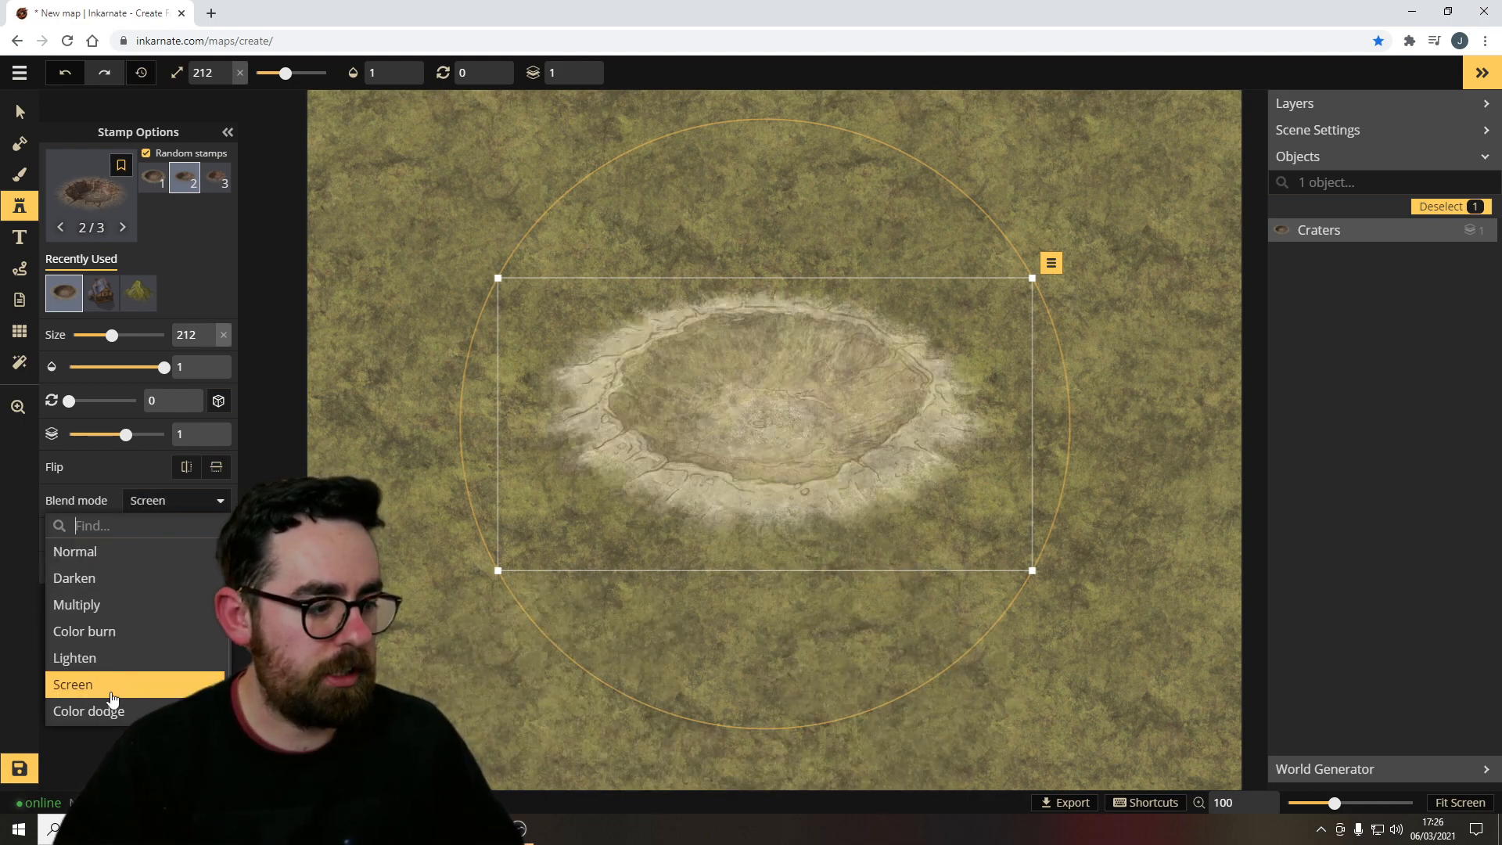
pyautogui.click(114, 708)
pyautogui.click(135, 662)
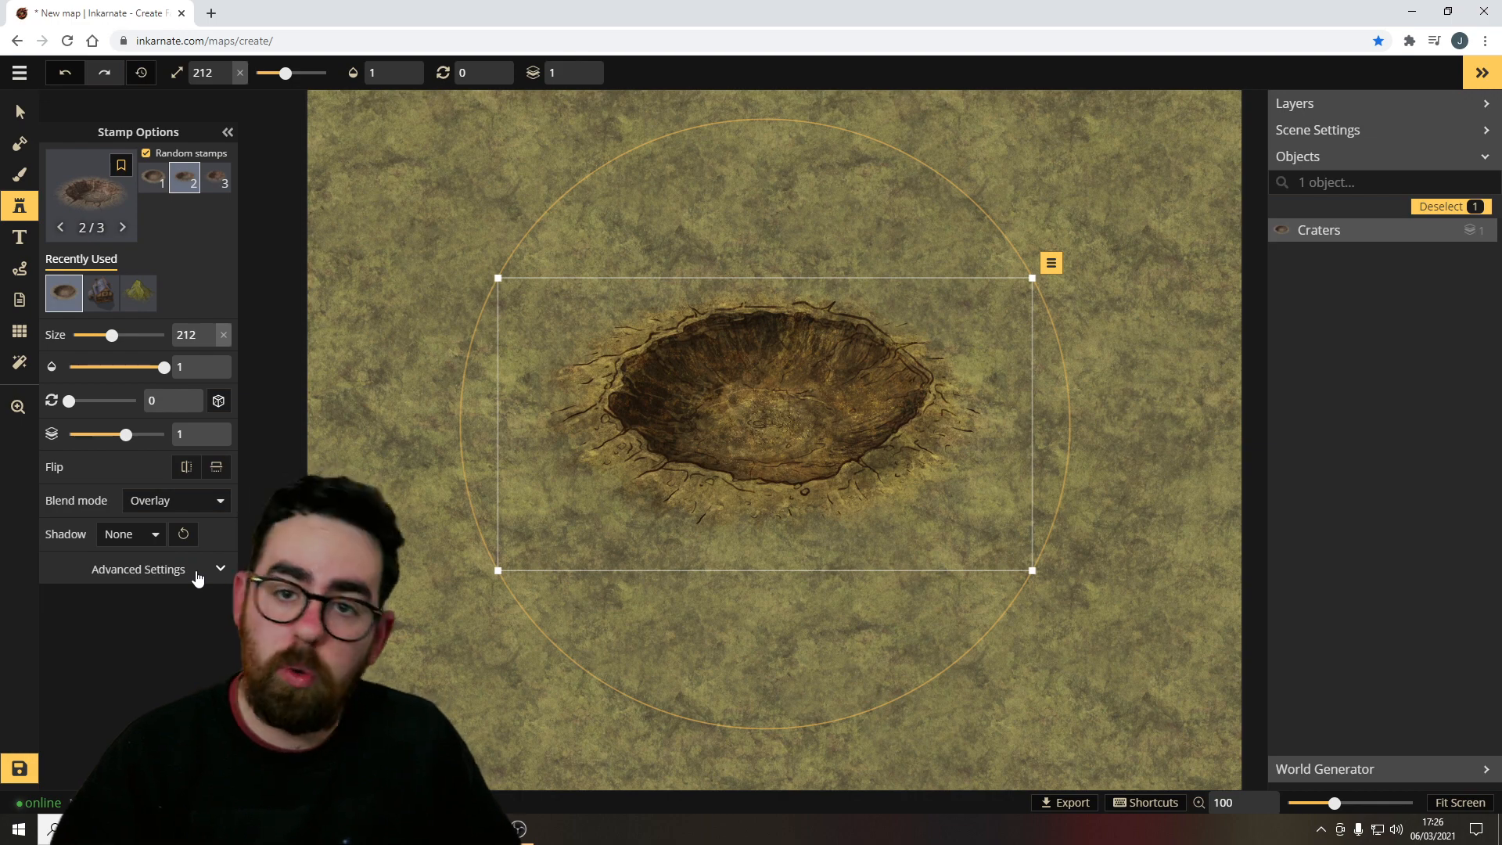
# Expand the crater's advanced filter settings and adjust its brightness slightly.
pyautogui.click(198, 577)
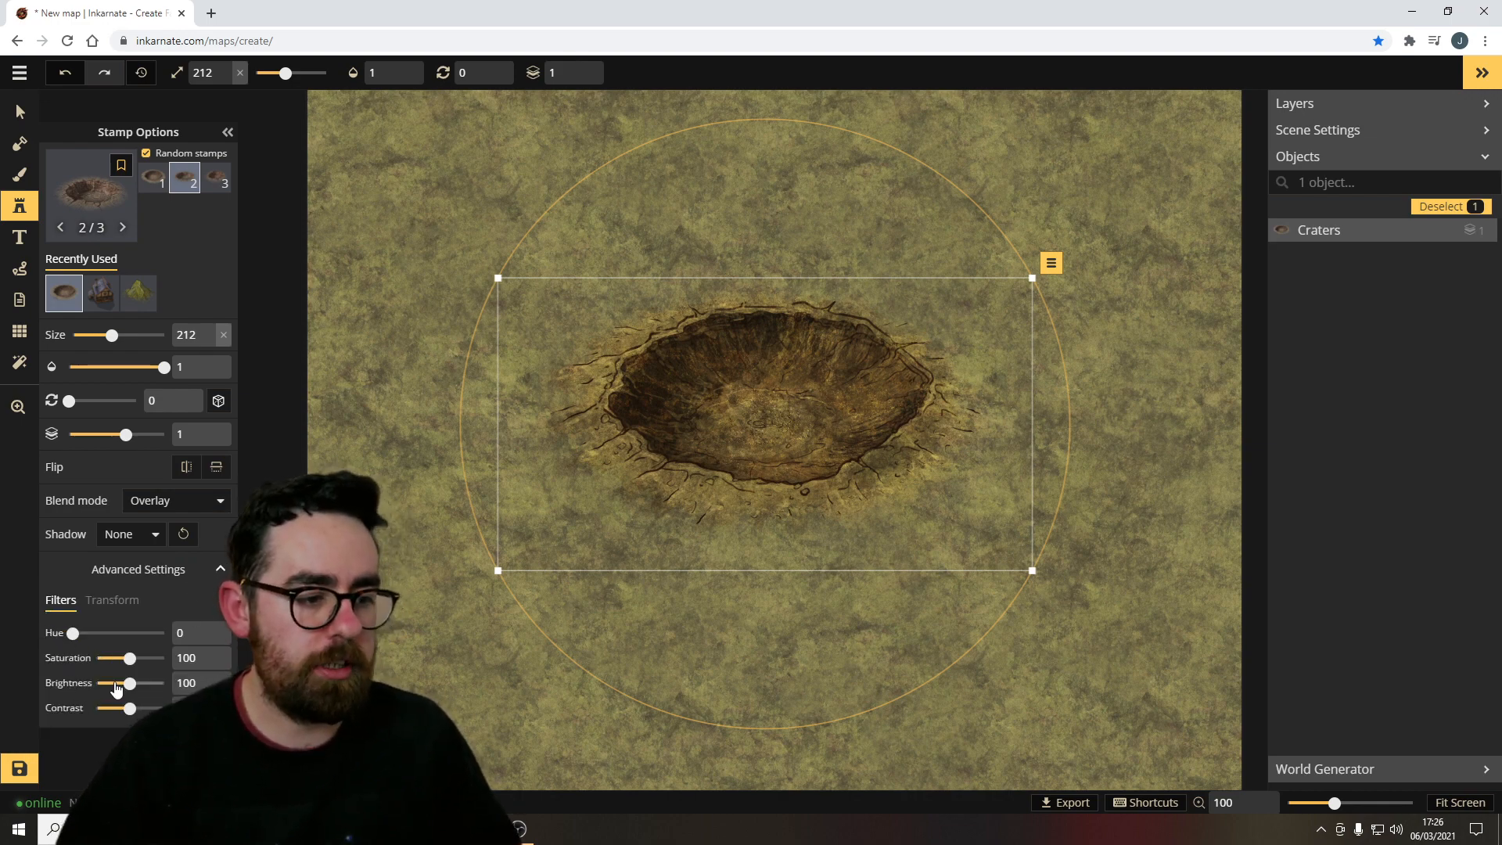
pyautogui.moveTo(129, 683); pyautogui.dragTo(120, 683)
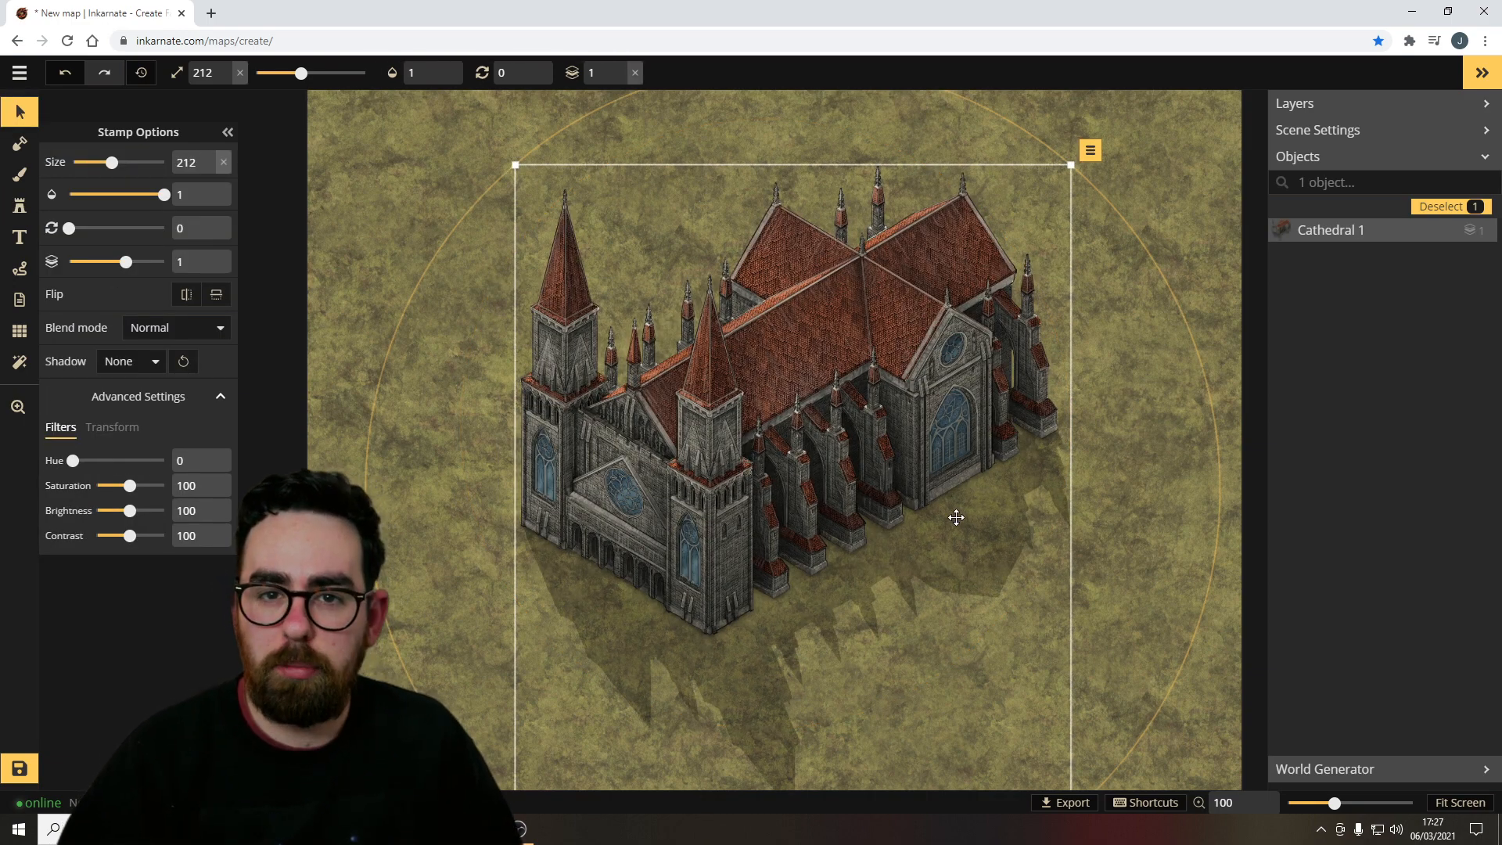
# Set the cathedral stamp's shadow to Object, then change it to Layer.
pyautogui.click(125, 362)
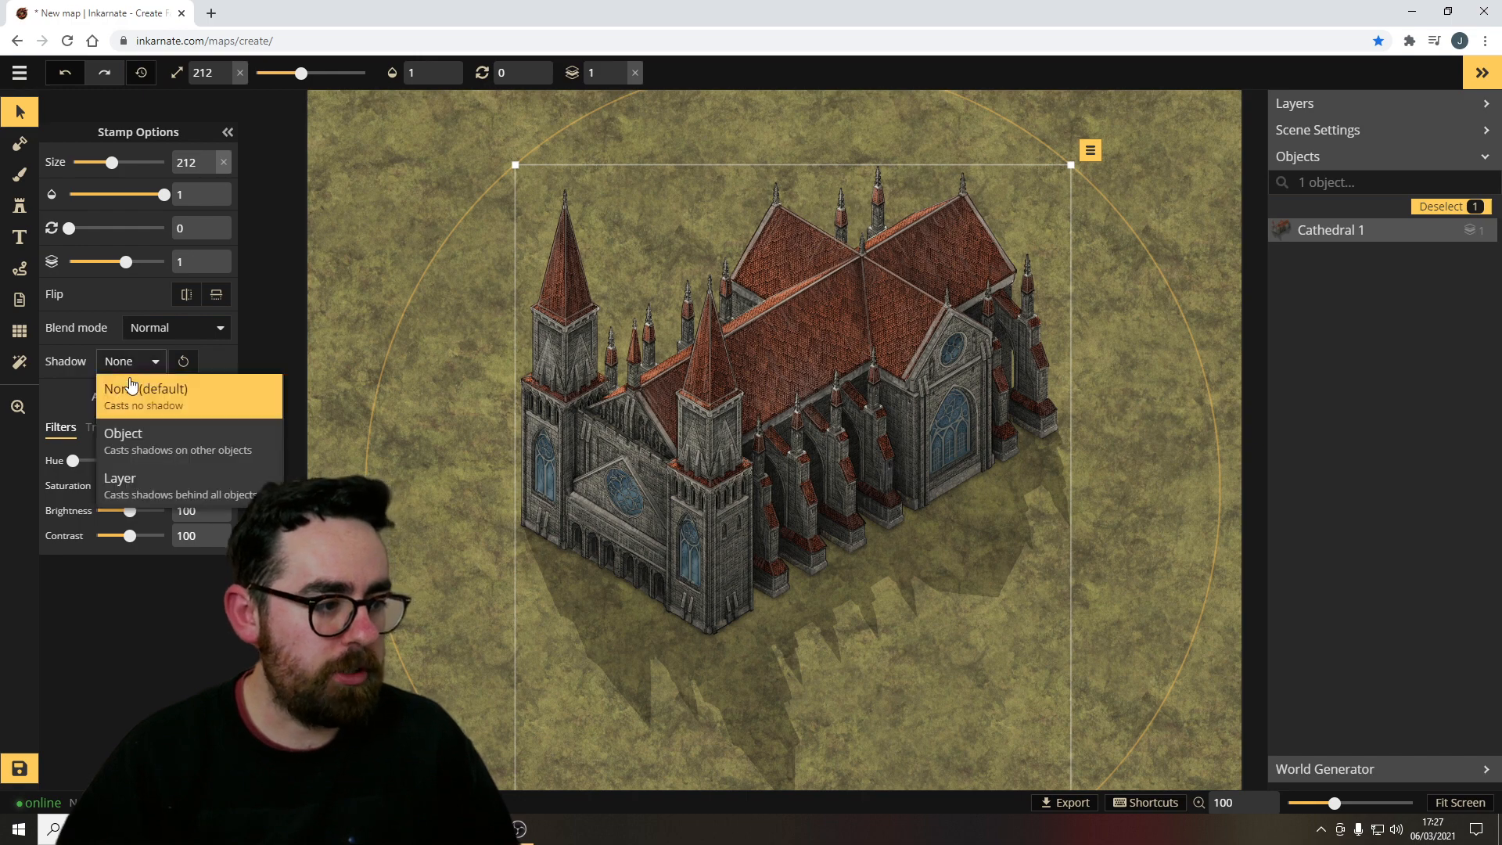
pyautogui.click(178, 450)
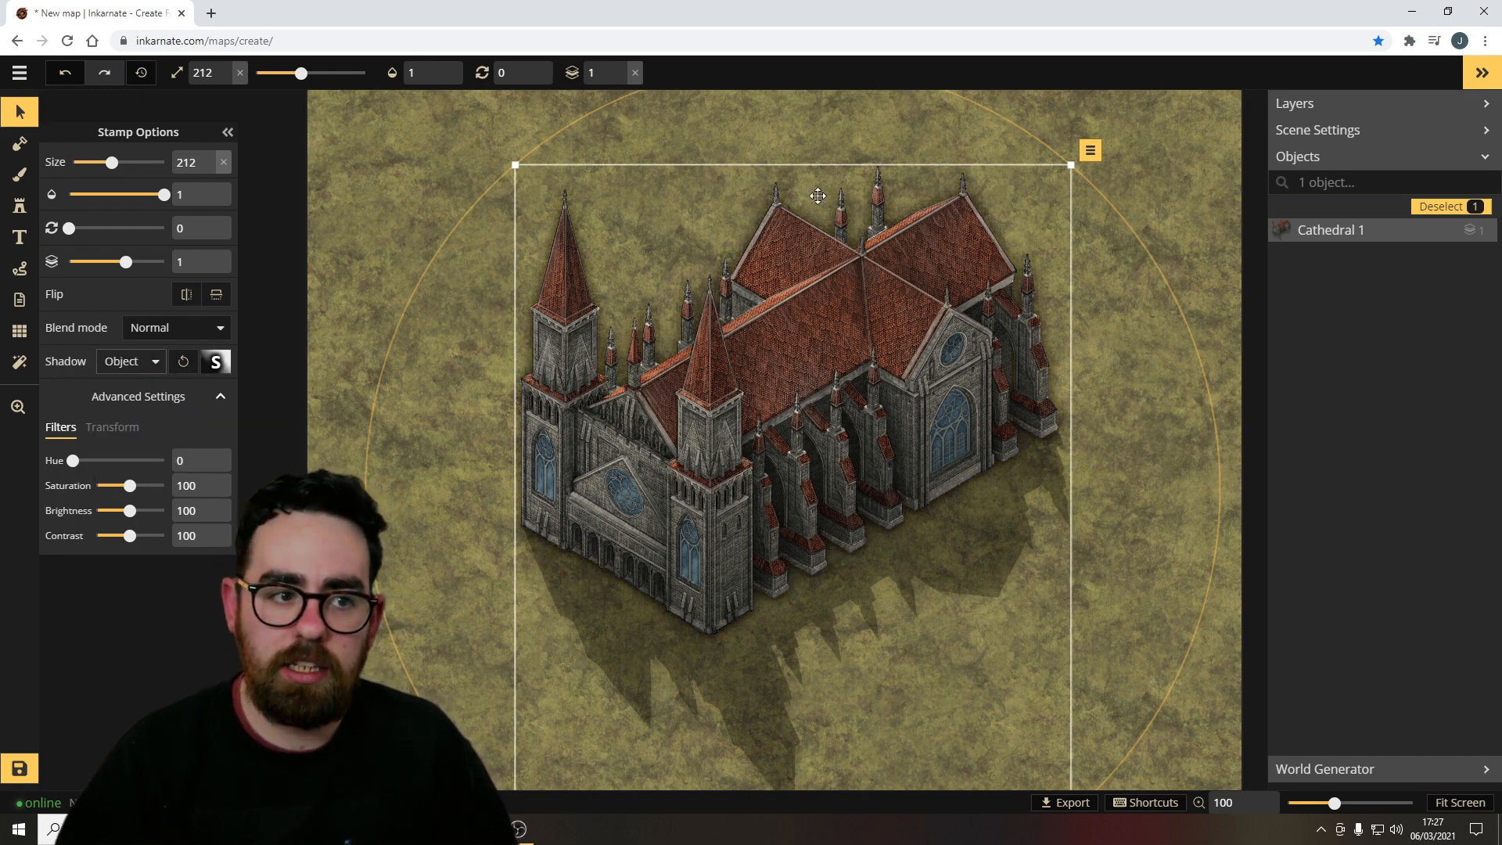
pyautogui.click(131, 369)
pyautogui.click(168, 487)
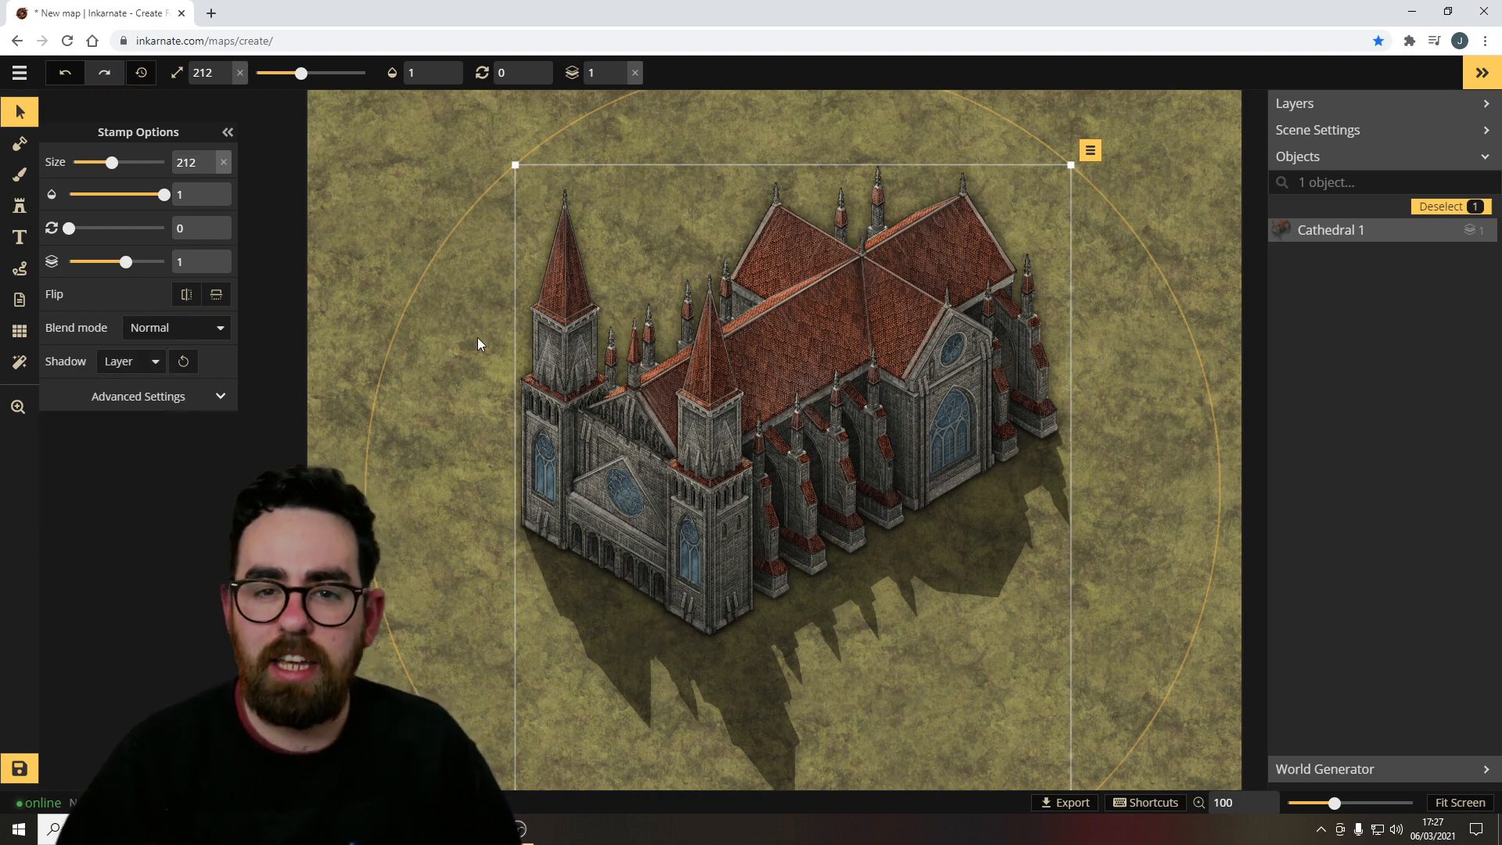
# Toggle the cathedral's horizontal flip several times.
pyautogui.click(185, 296)
pyautogui.click(185, 296)
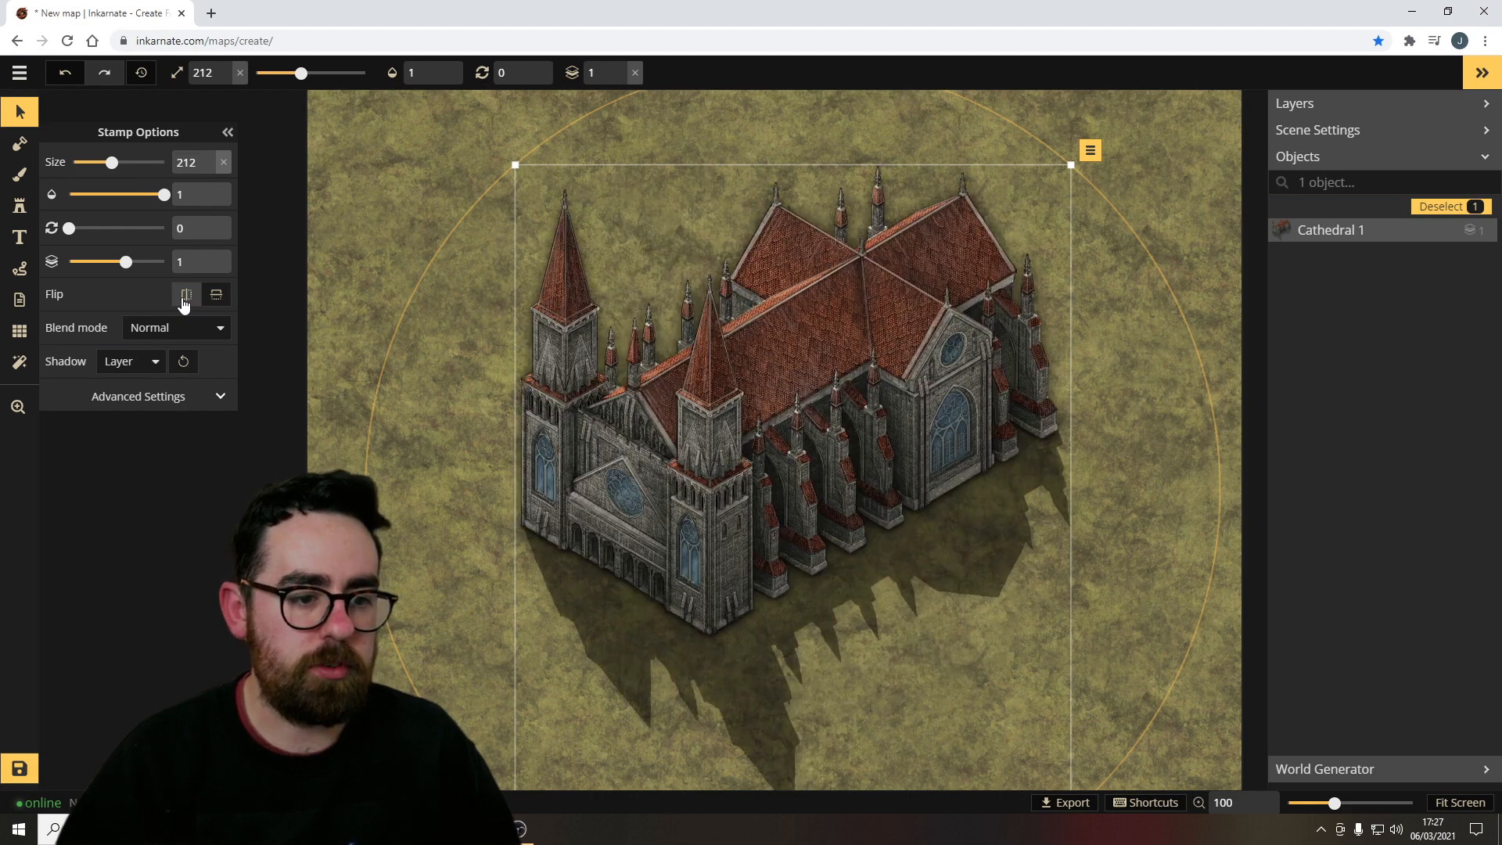
pyautogui.click(185, 296)
pyautogui.click(186, 295)
pyautogui.click(185, 295)
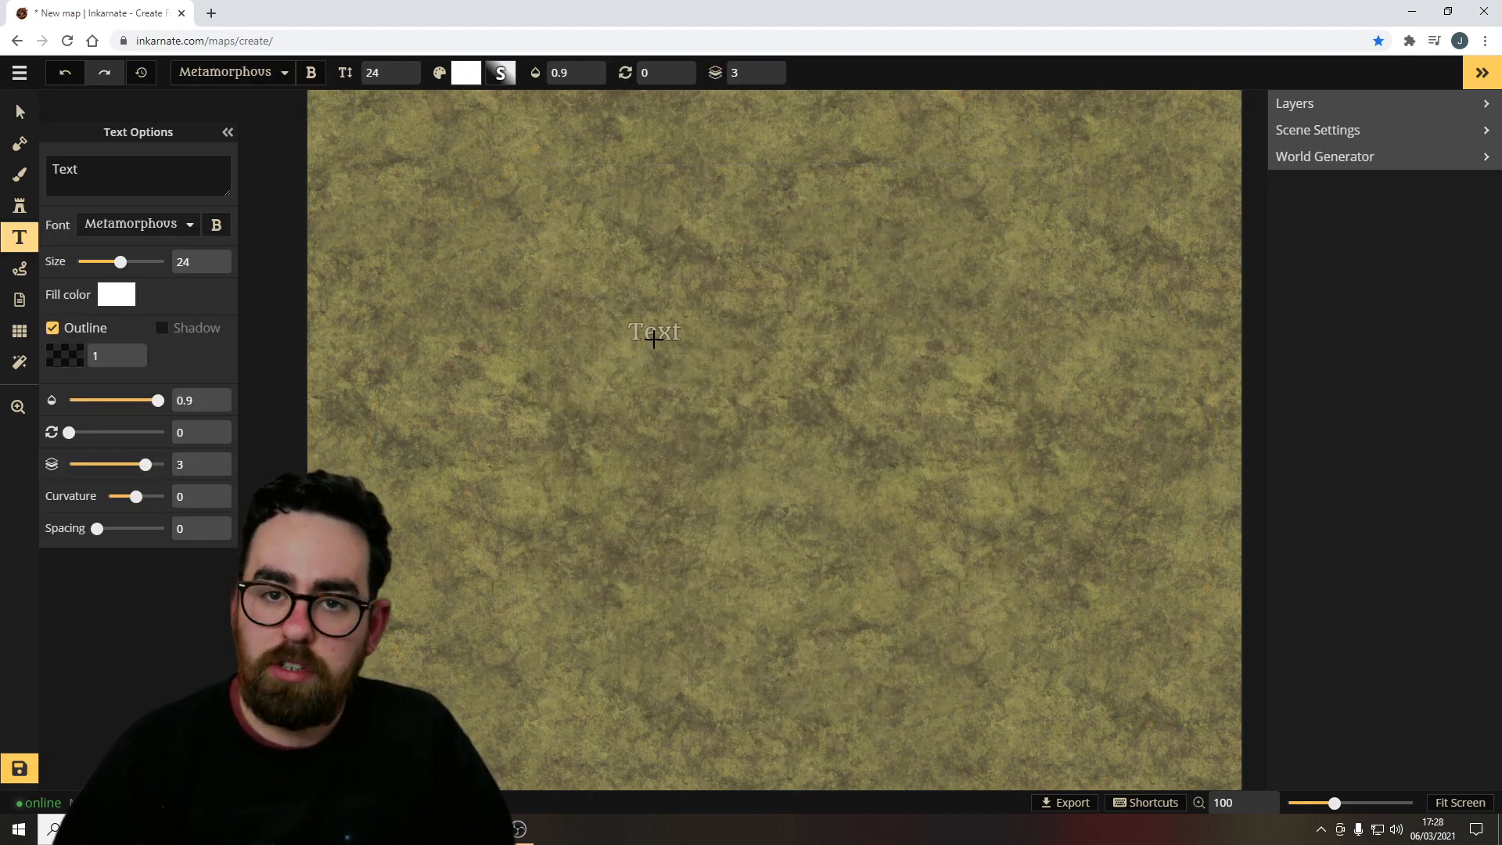
# Place a text label near the map's centre with the Text tool.
pyautogui.click(654, 330)
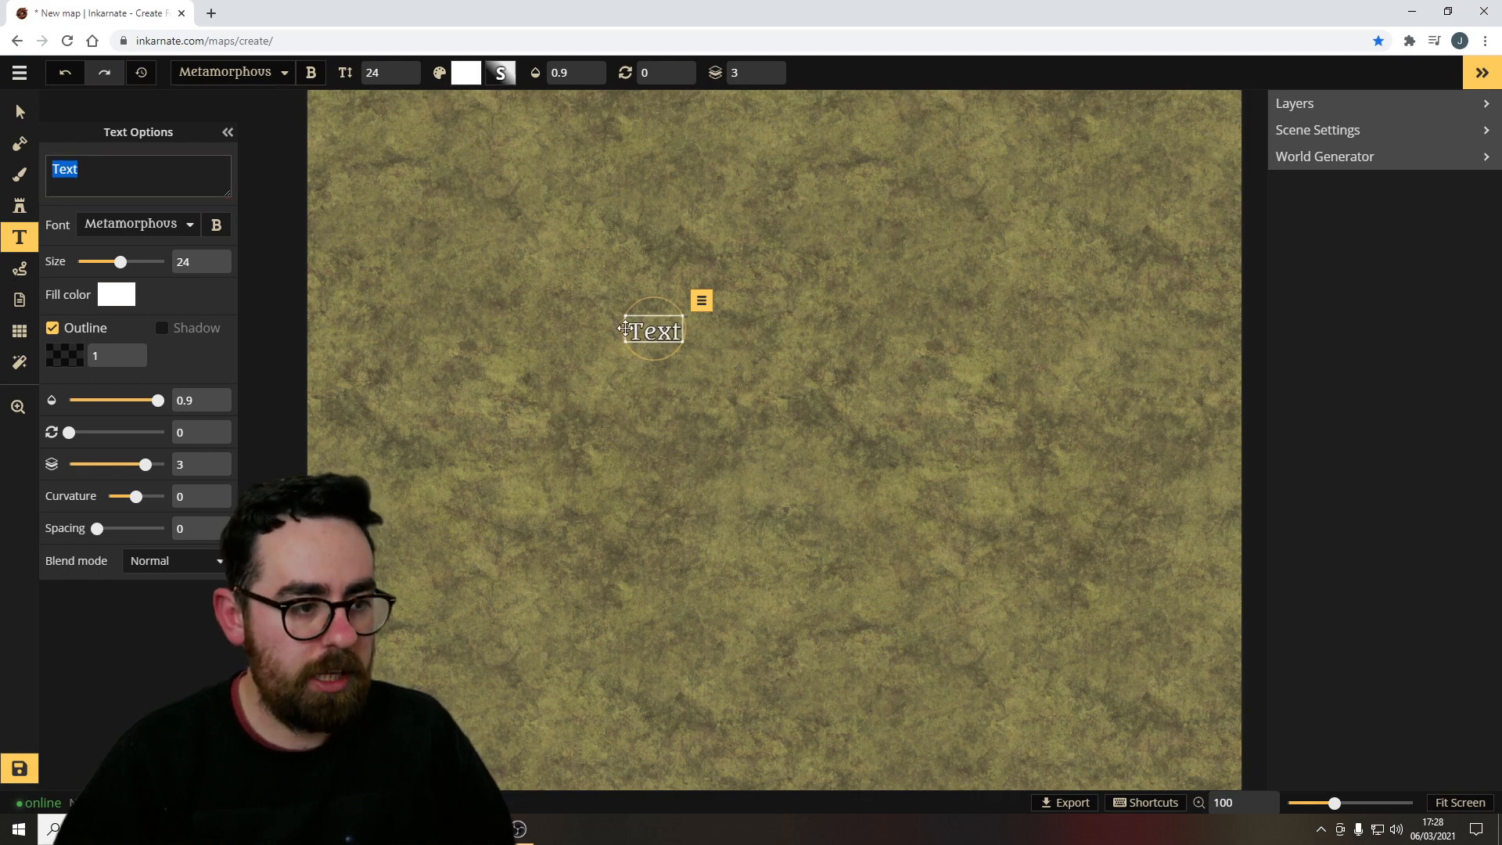
# Replace the text label's content with "Torlay Town".
pyautogui.hotkey('ctrl', 'a')
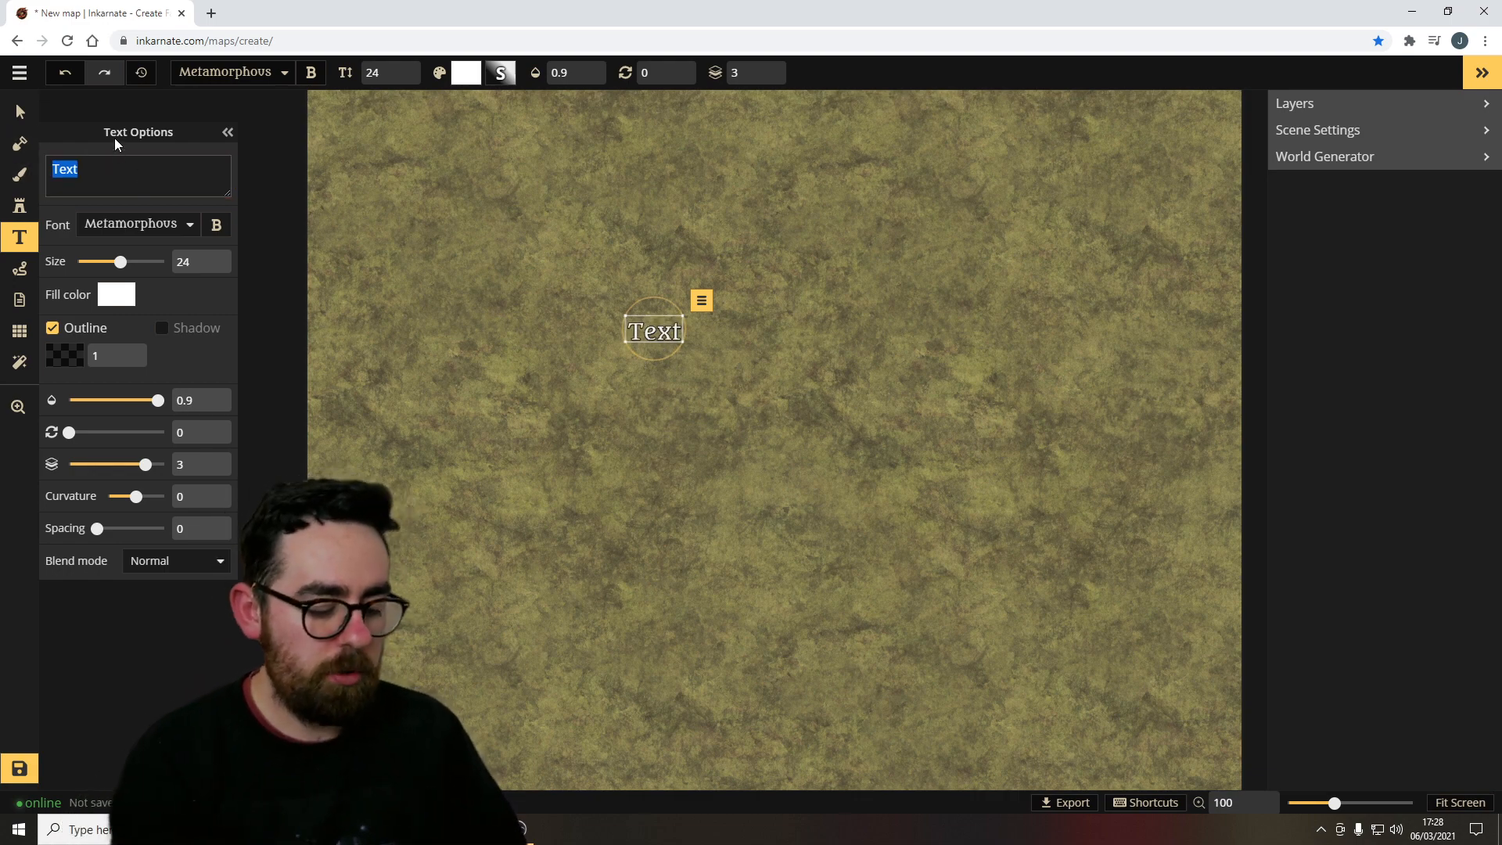
pyautogui.write('Torlay Town')
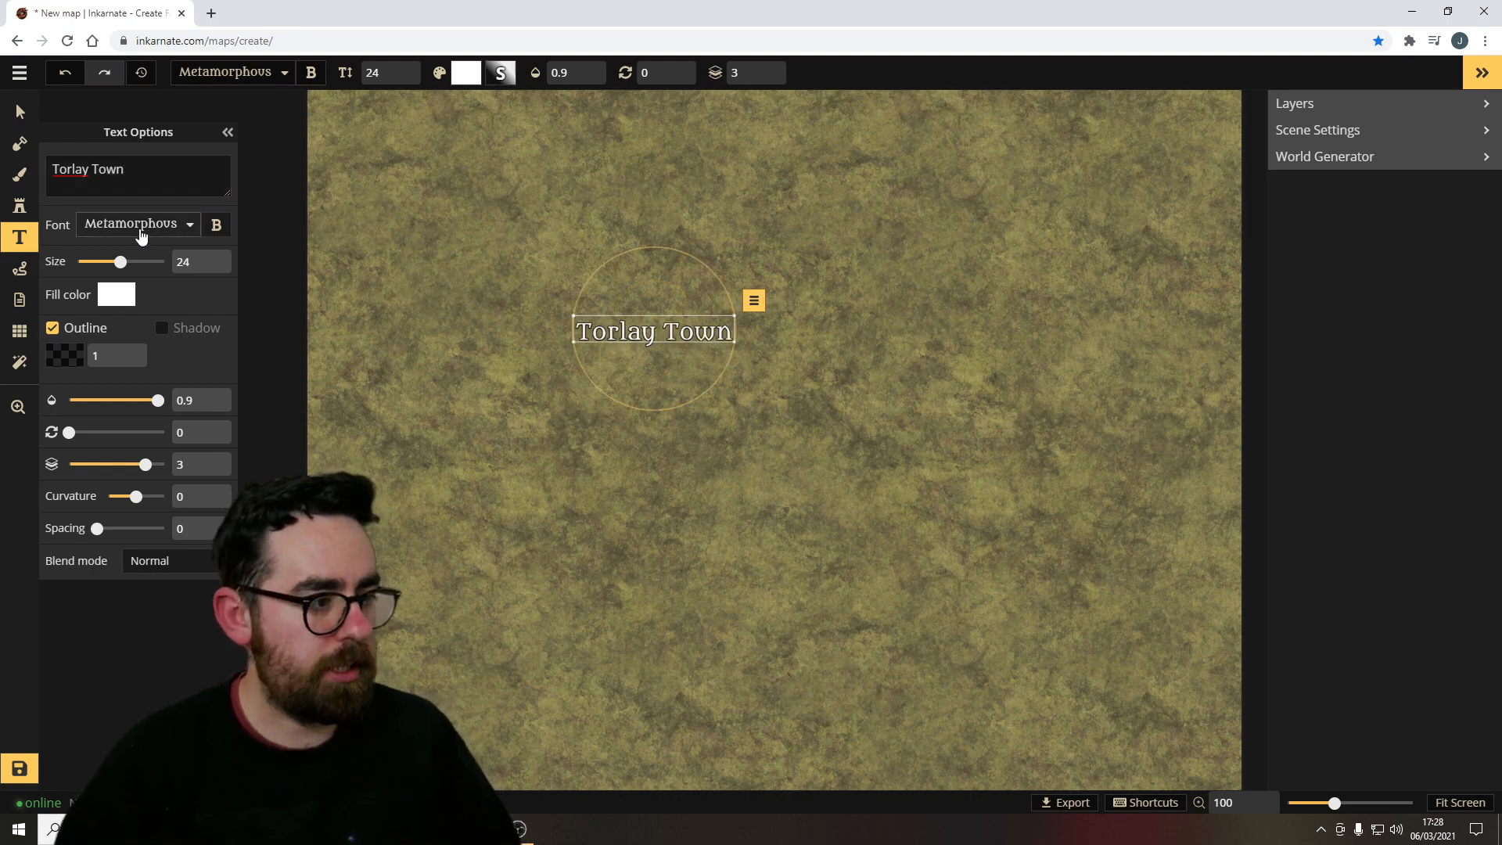
# Try several fonts for the label, settling on Seaweed Script.
pyautogui.click(133, 225)
pyautogui.click(101, 385)
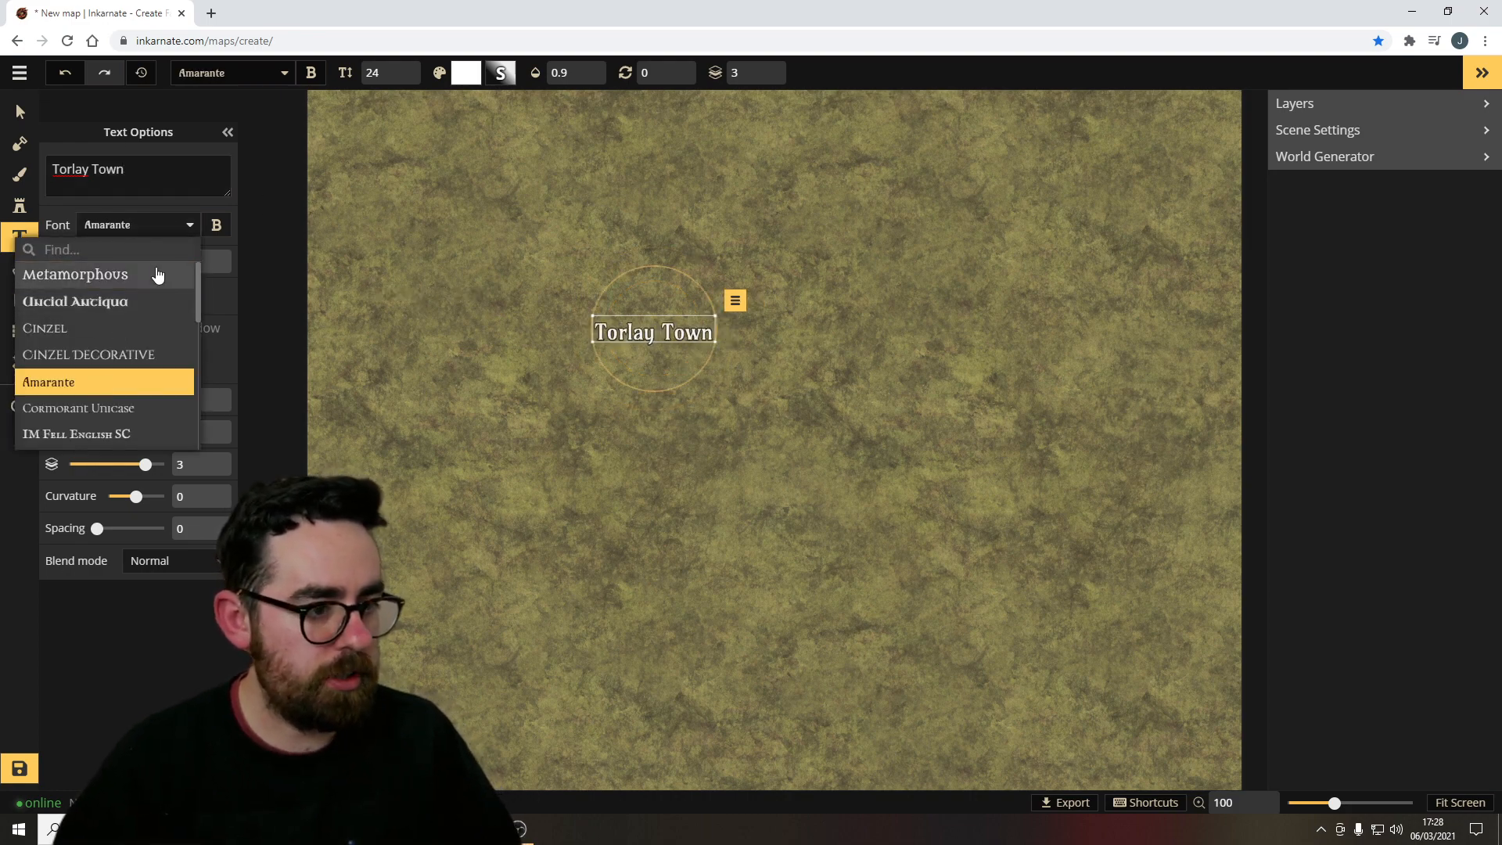
pyautogui.click(86, 434)
pyautogui.scroll(-5, 118, 385)
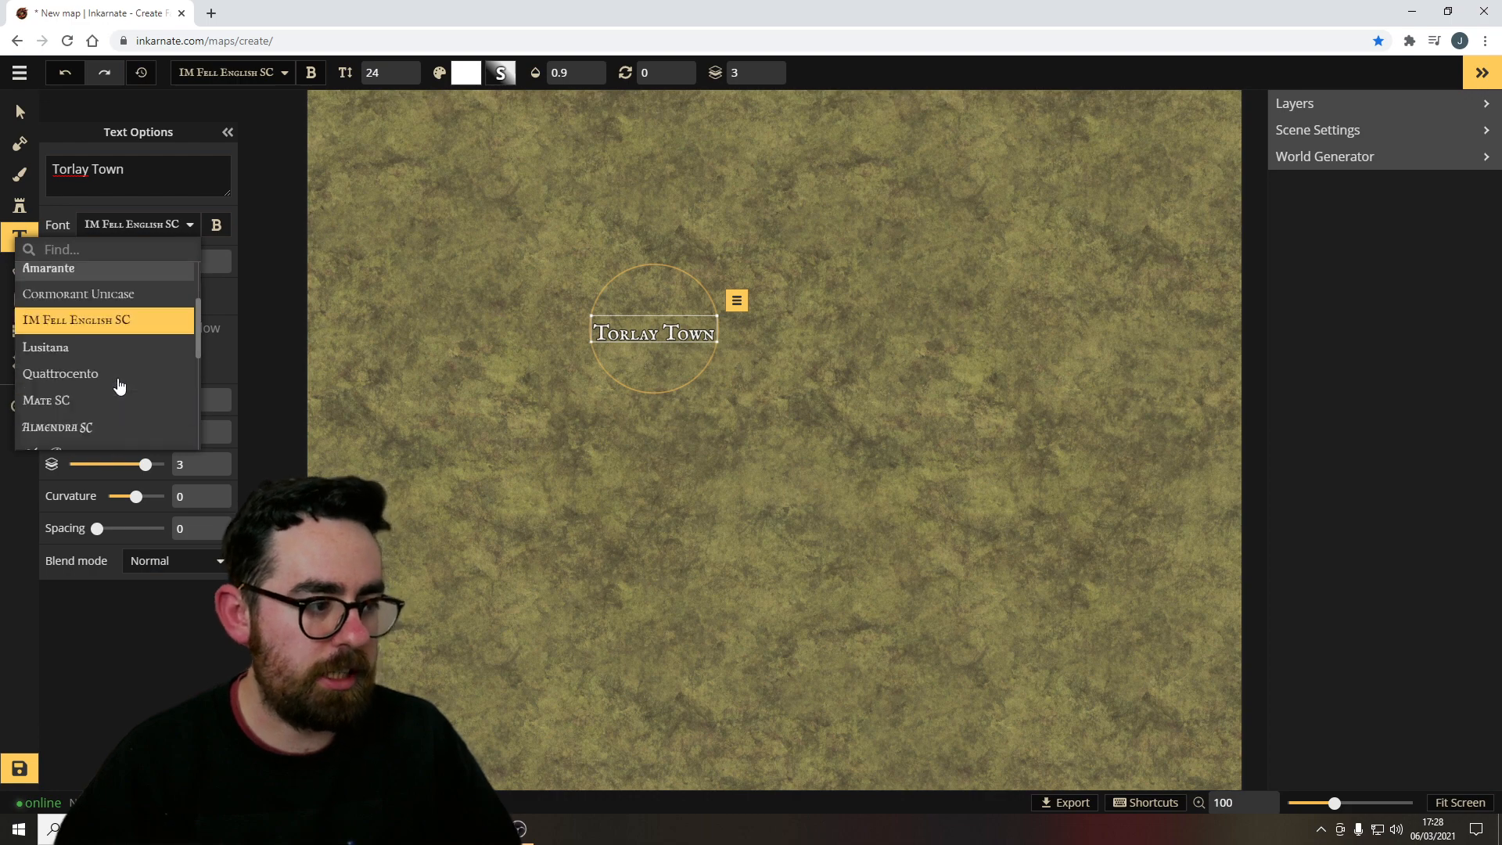
pyautogui.click(117, 383)
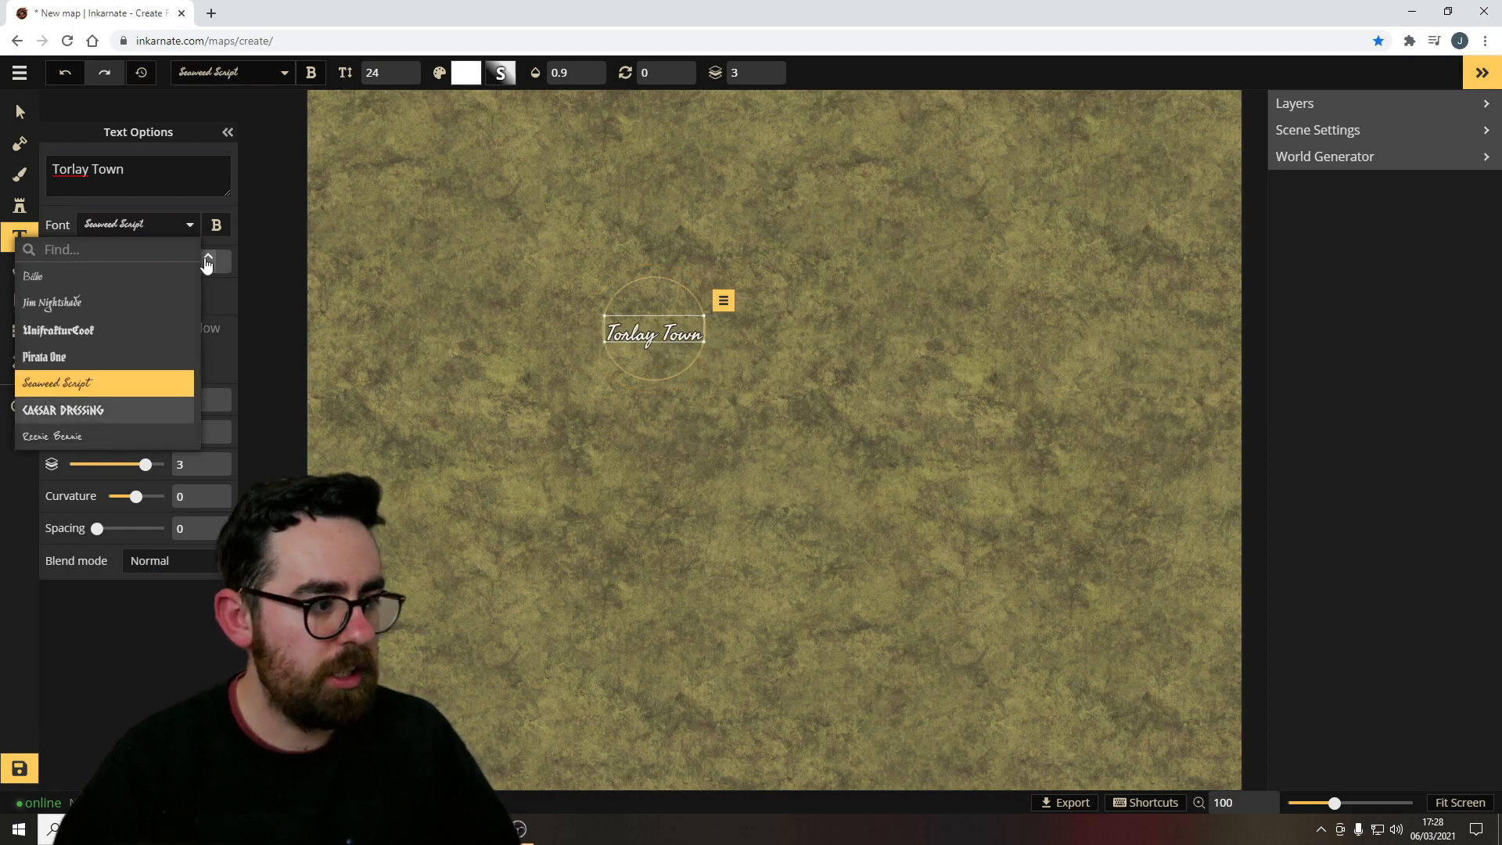
# Toggle bold on and off and increase the label's size to 49.
pyautogui.click(216, 226)
pyautogui.click(215, 226)
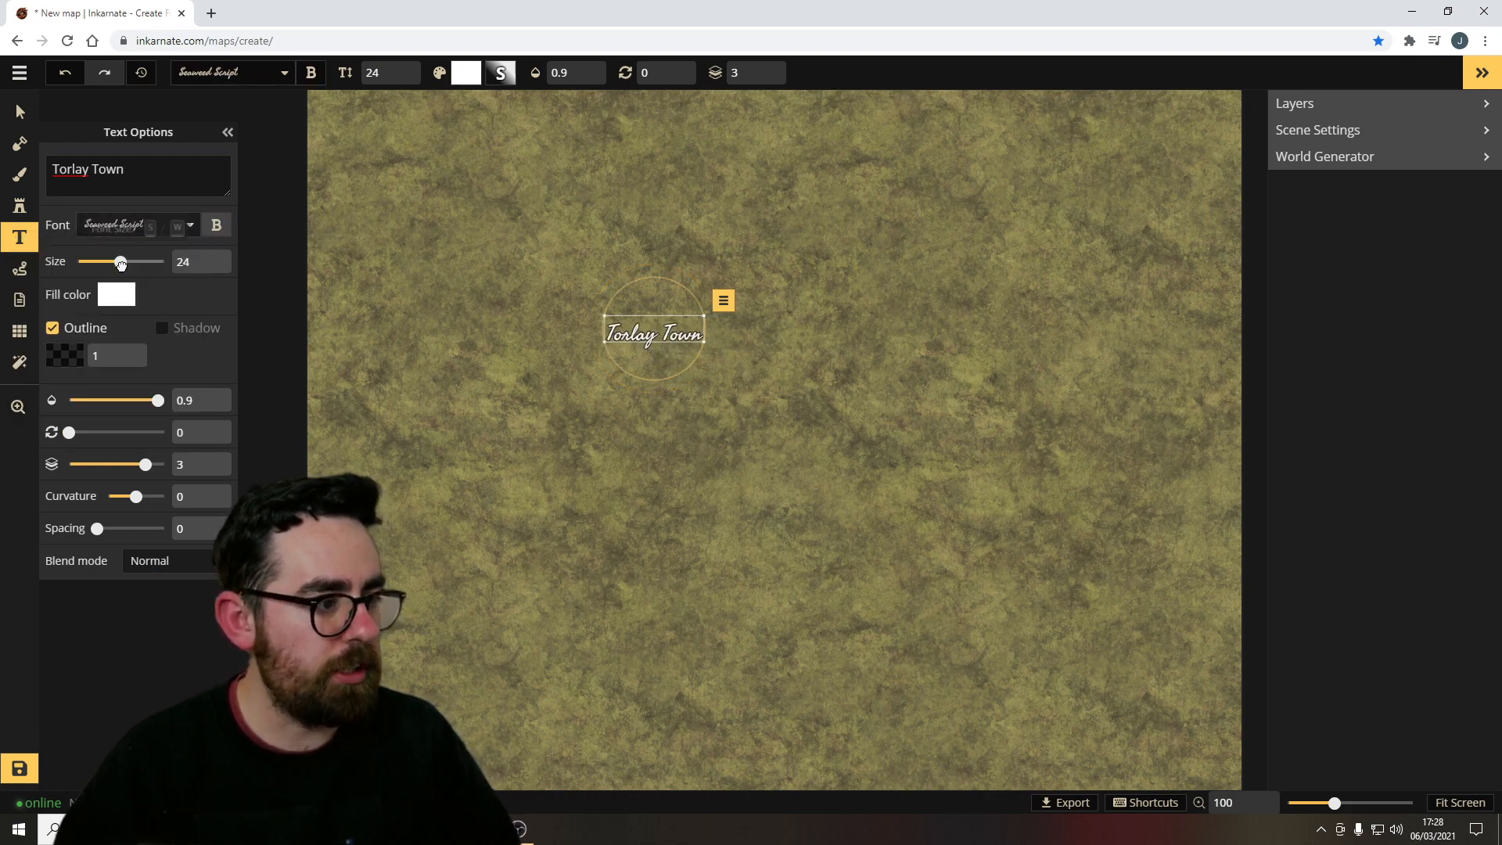
pyautogui.moveTo(120, 261); pyautogui.dragTo(138, 261)
# Set the label's fill colour to red FF1212.
pyautogui.click(117, 297)
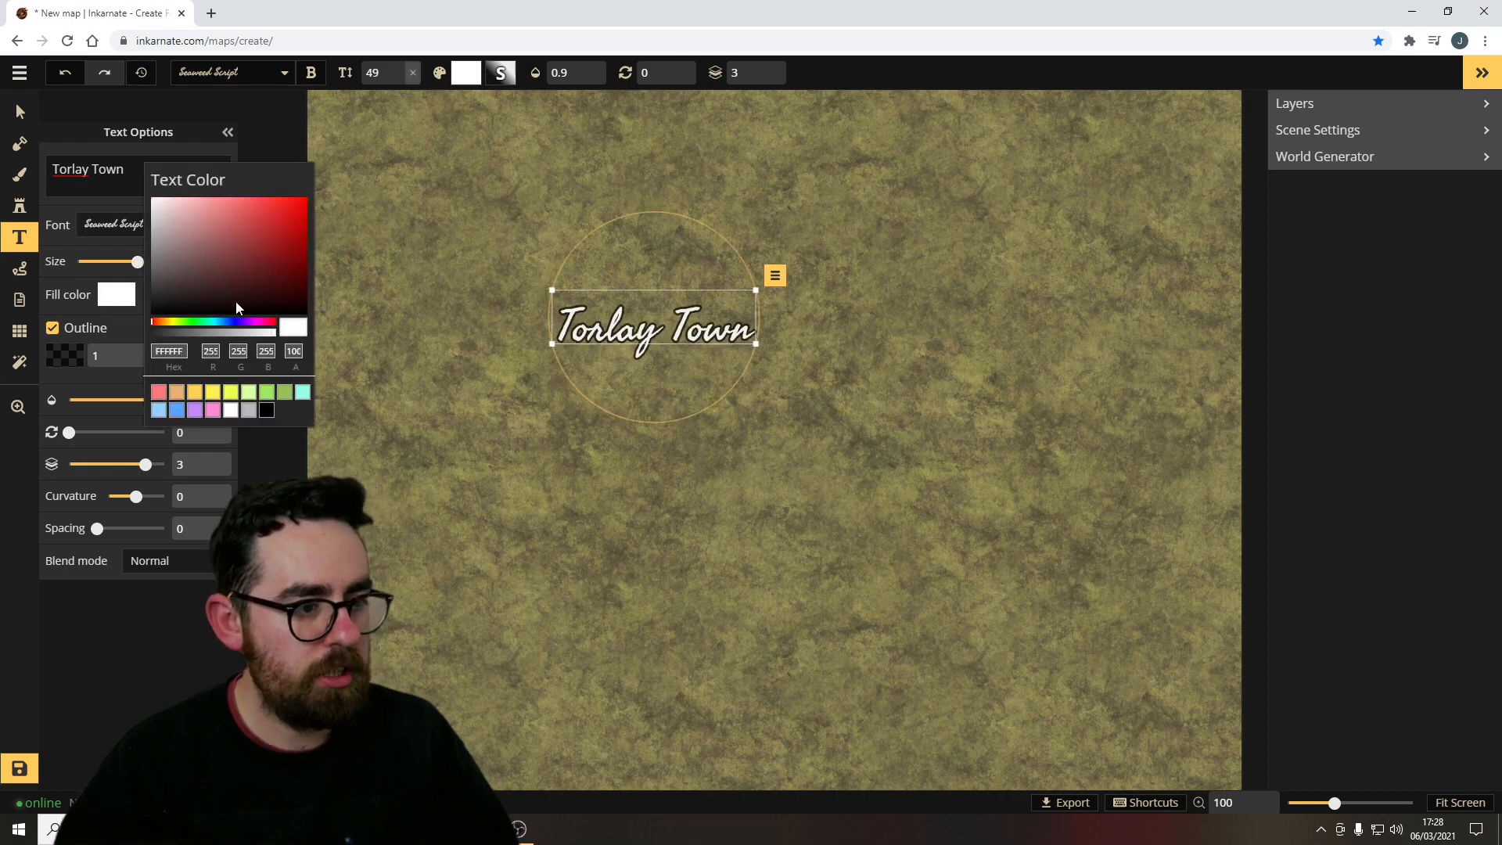
pyautogui.moveTo(249, 277); pyautogui.dragTo(296, 197)
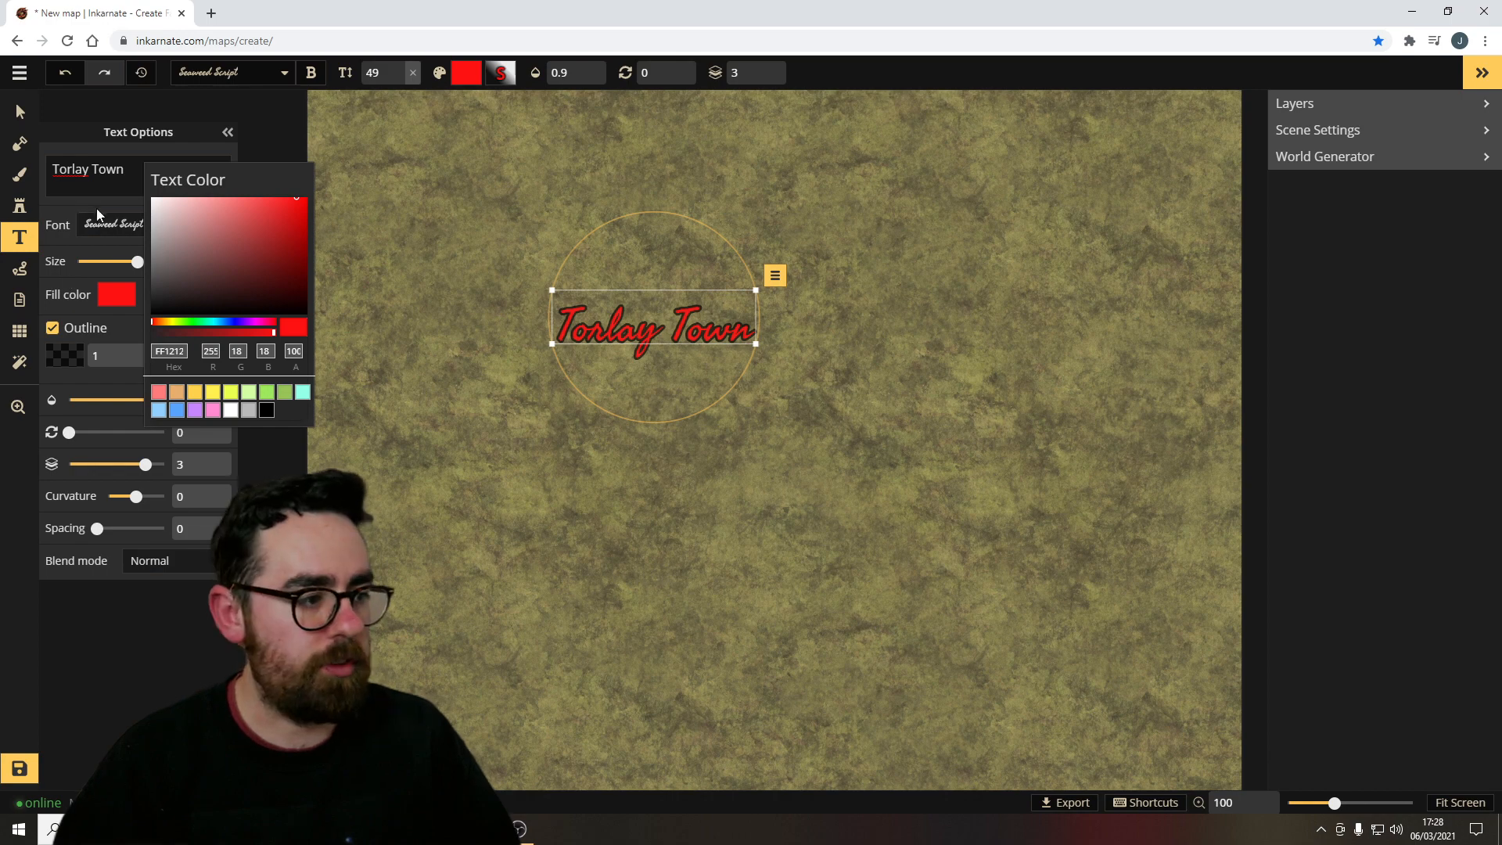
pyautogui.click(66, 203)
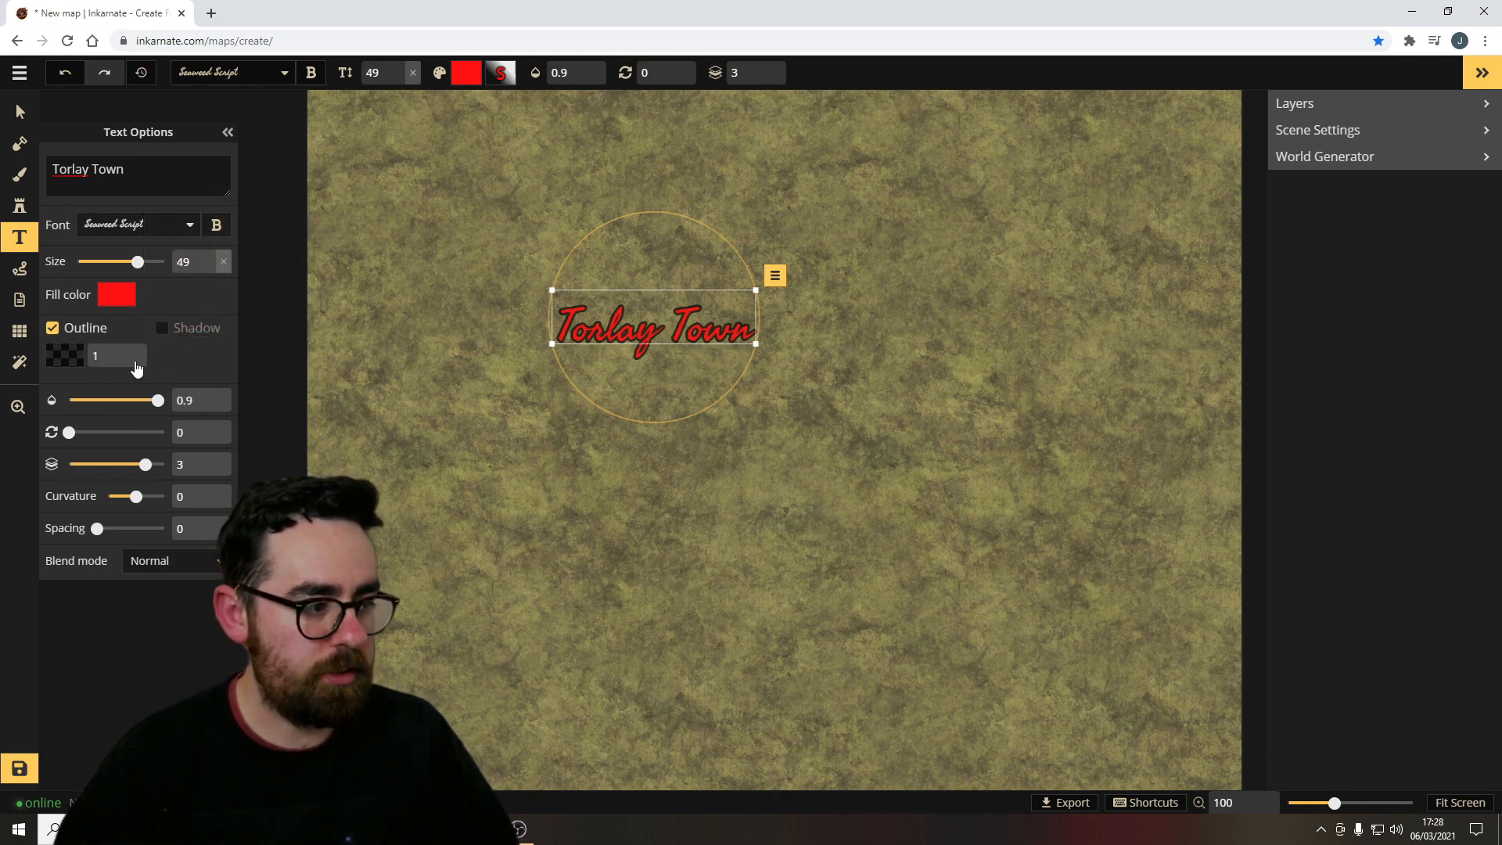
# Toggle the label's outline off and on several times.
pyautogui.click(63, 334)
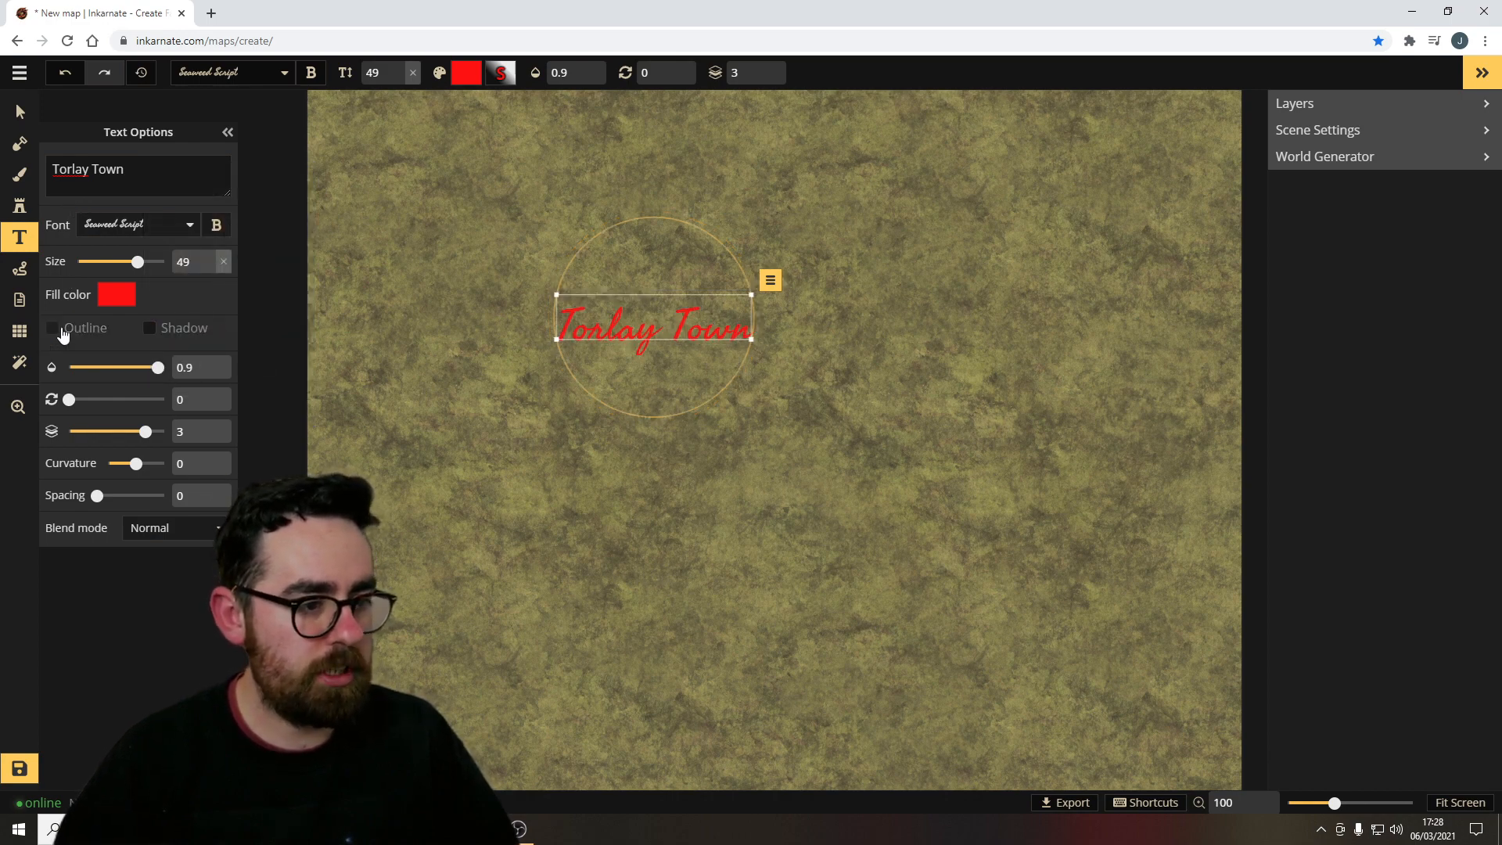
pyautogui.click(64, 335)
pyautogui.click(63, 334)
pyautogui.click(64, 334)
pyautogui.click(63, 334)
pyautogui.click(64, 334)
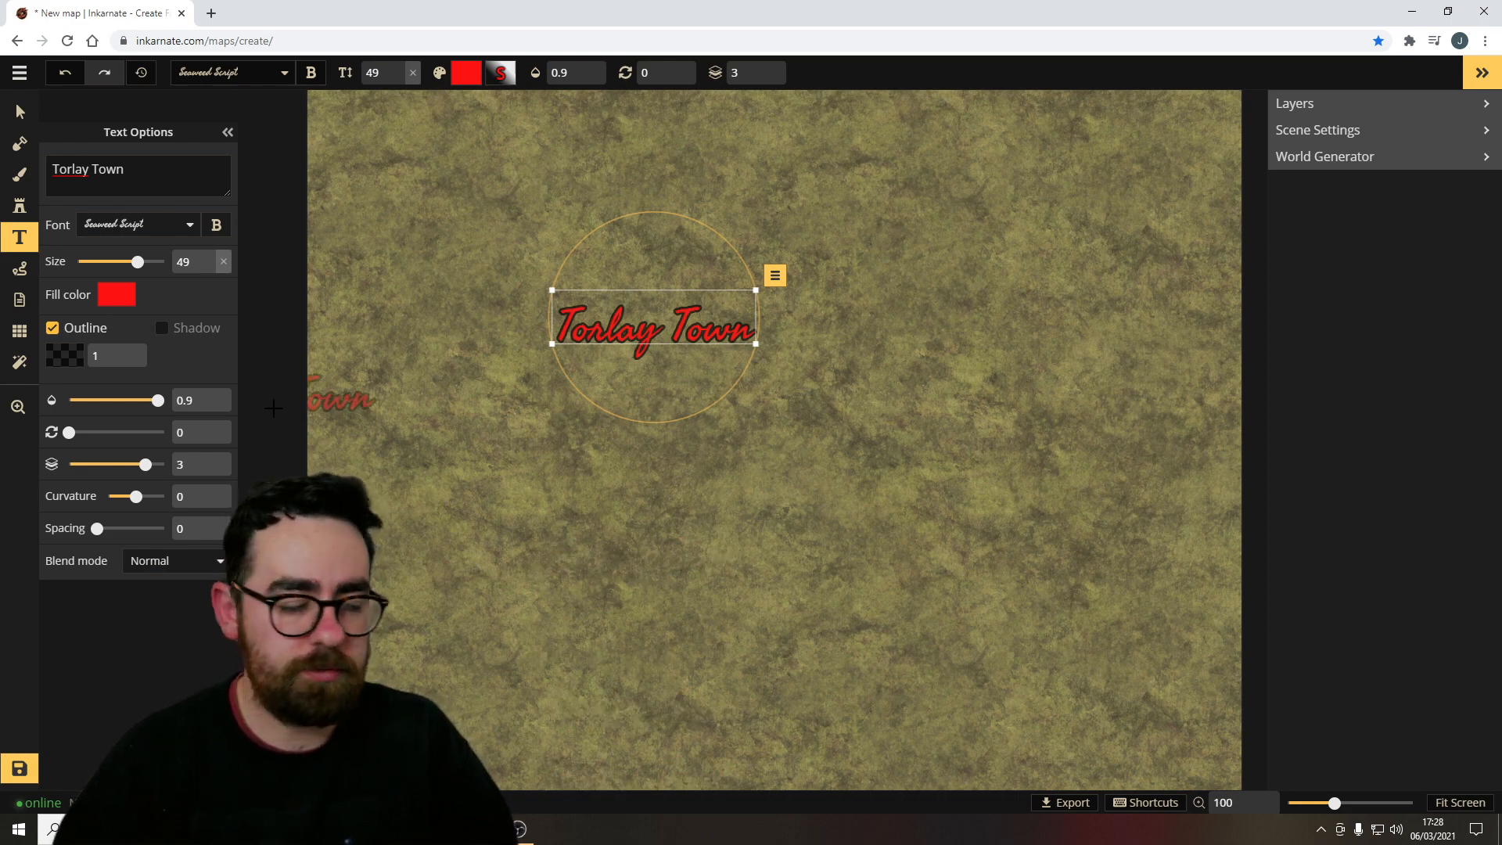
# Place a parchment legend frame stamp from the catalogue behind the Torlay Town label.
pyautogui.click(19, 205)
pyautogui.click(78, 196)
pyautogui.scroll(-5, 532, 426)
pyautogui.scroll(-20, 670, 469)
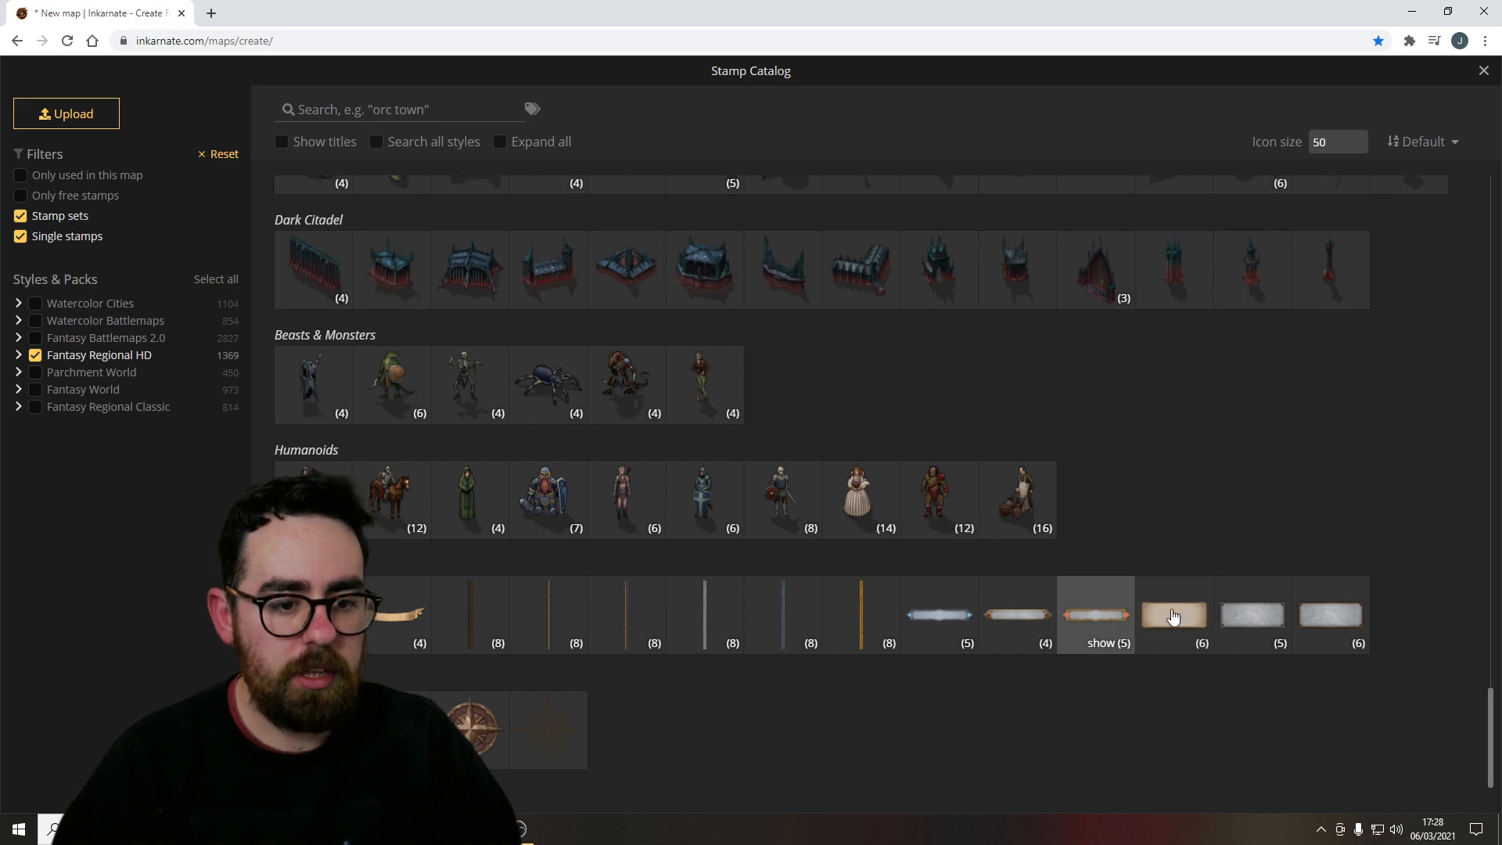
pyautogui.click(1174, 617)
pyautogui.click(623, 332)
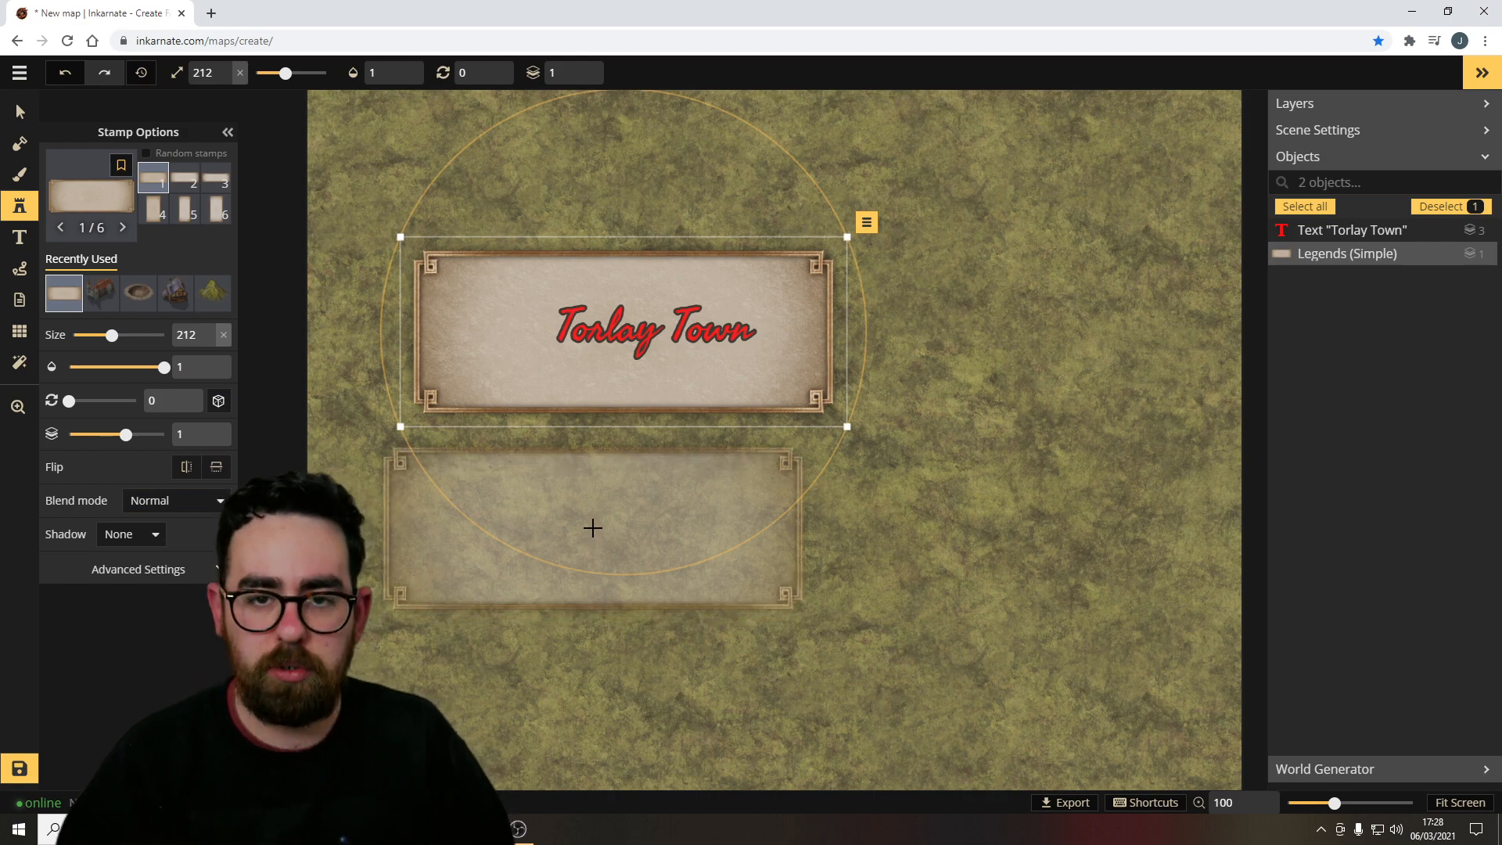
# Draw a curved path with the Path tool and set its style to solid.
pyautogui.press('p')
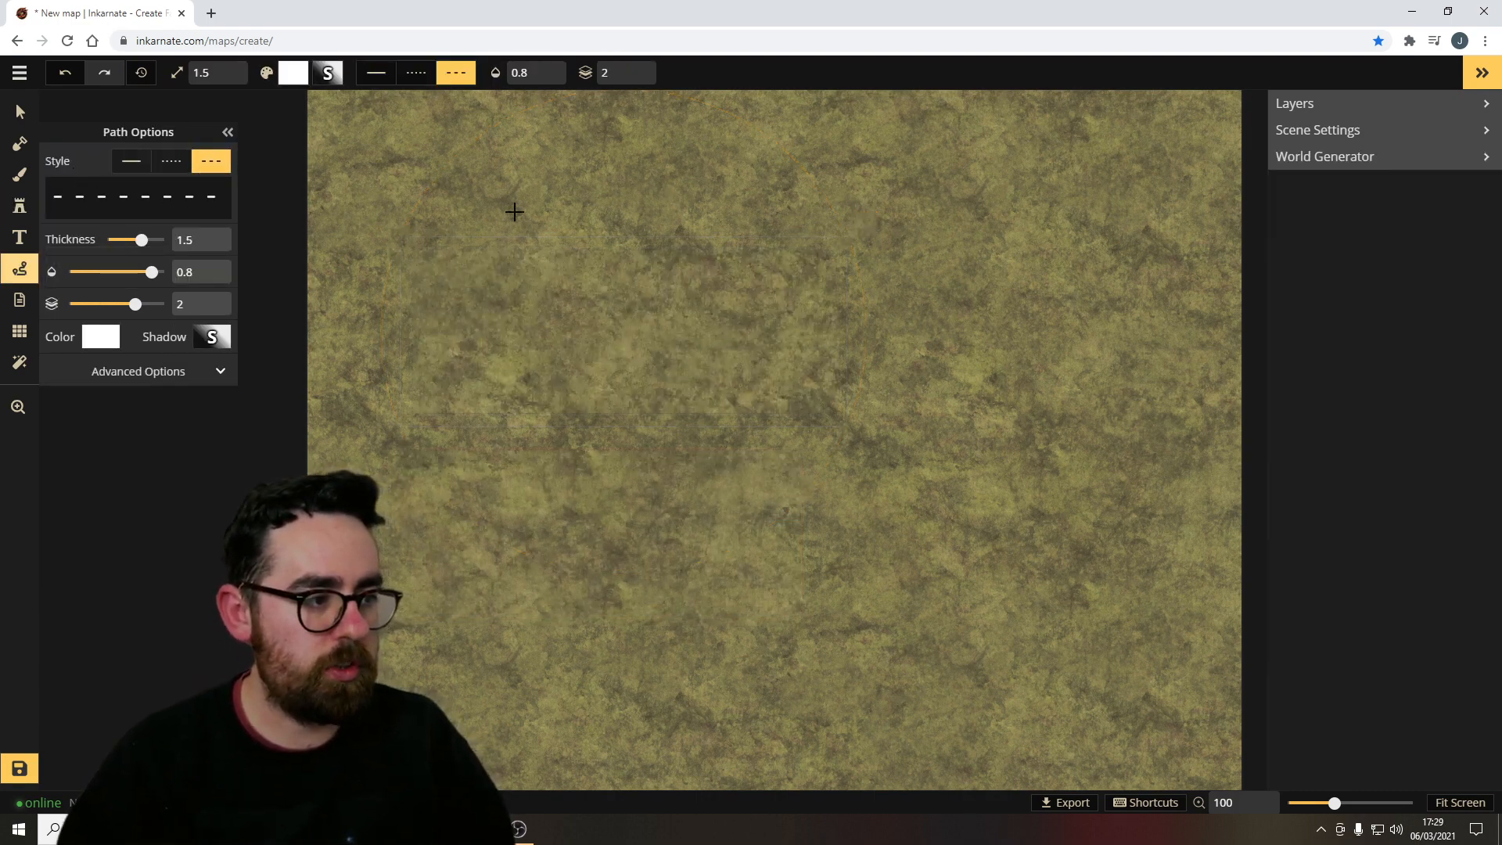
pyautogui.moveTo(488, 183)
pyautogui.mouseDown()
pyautogui.moveTo(489, 231)
pyautogui.moveTo(530, 268)
pyautogui.moveTo(674, 310)
pyautogui.mouseUp()
pyautogui.moveTo(720, 464); pyautogui.dragTo(740, 470)
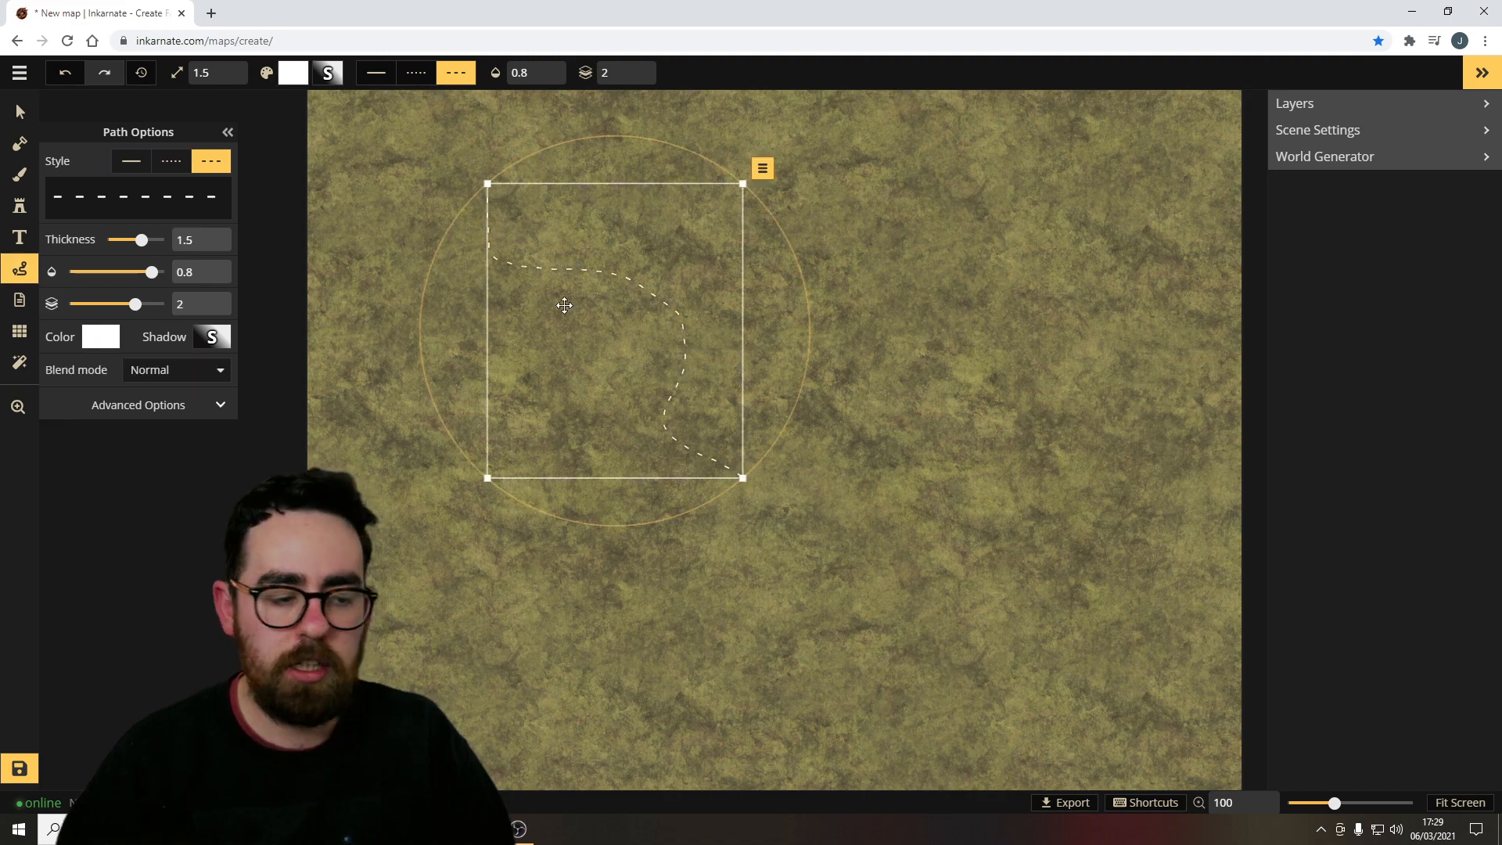
pyautogui.click(131, 161)
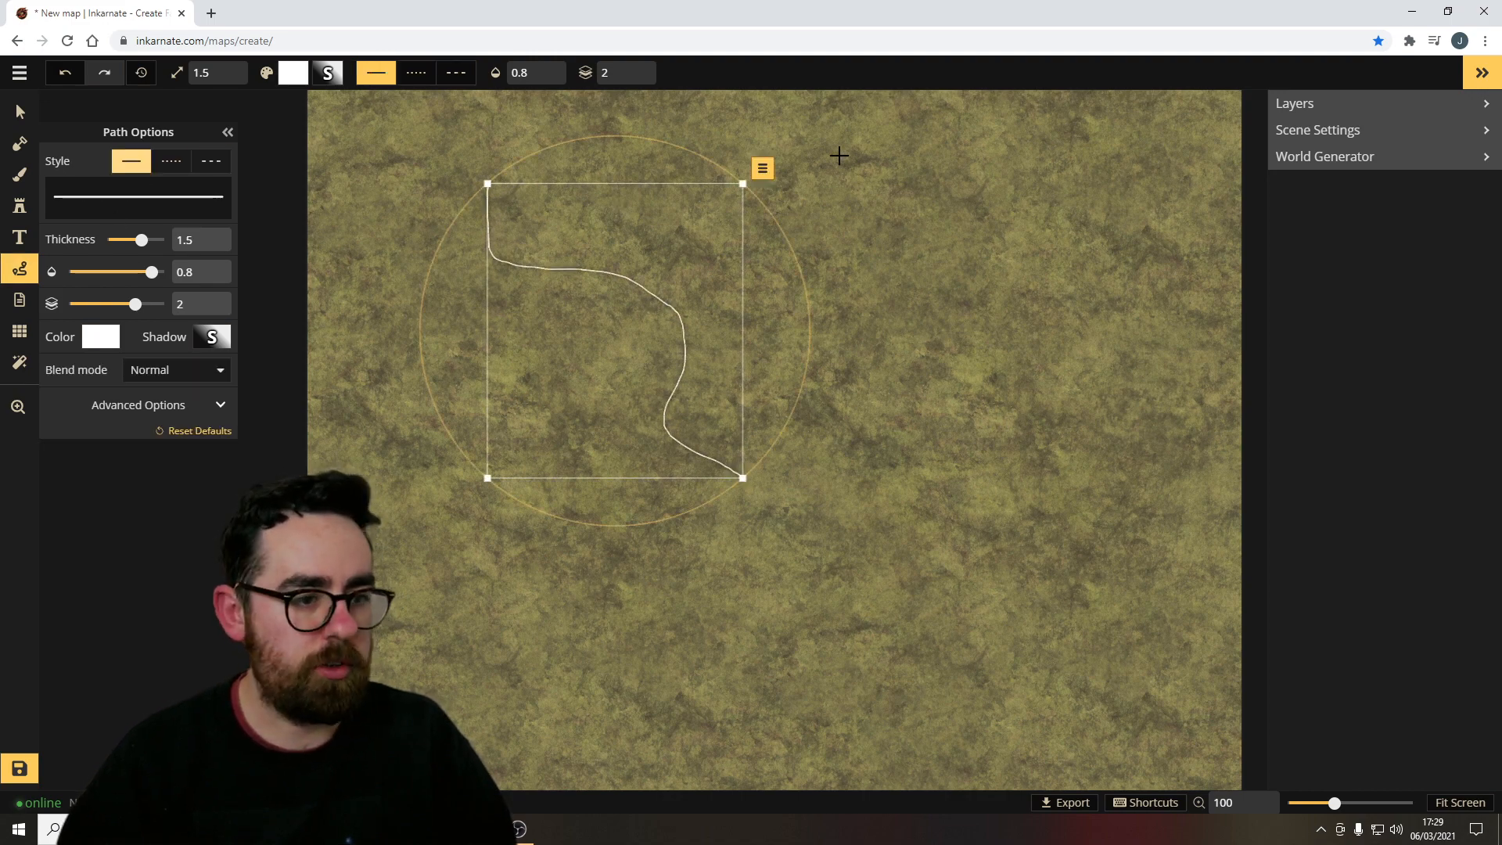
# Draw another long curved path east of the first one.
pyautogui.click(838, 154)
pyautogui.click(171, 160)
pyautogui.moveTo(718, 177)
pyautogui.mouseDown()
pyautogui.moveTo(884, 396)
pyautogui.moveTo(849, 561)
pyautogui.mouseUp()
# Draw a third path to the west and set it to dotted style with thickness 1.5.
pyautogui.click(210, 160)
pyautogui.moveTo(438, 244)
pyautogui.mouseDown()
pyautogui.moveTo(581, 513)
pyautogui.moveTo(583, 575)
pyautogui.mouseUp()
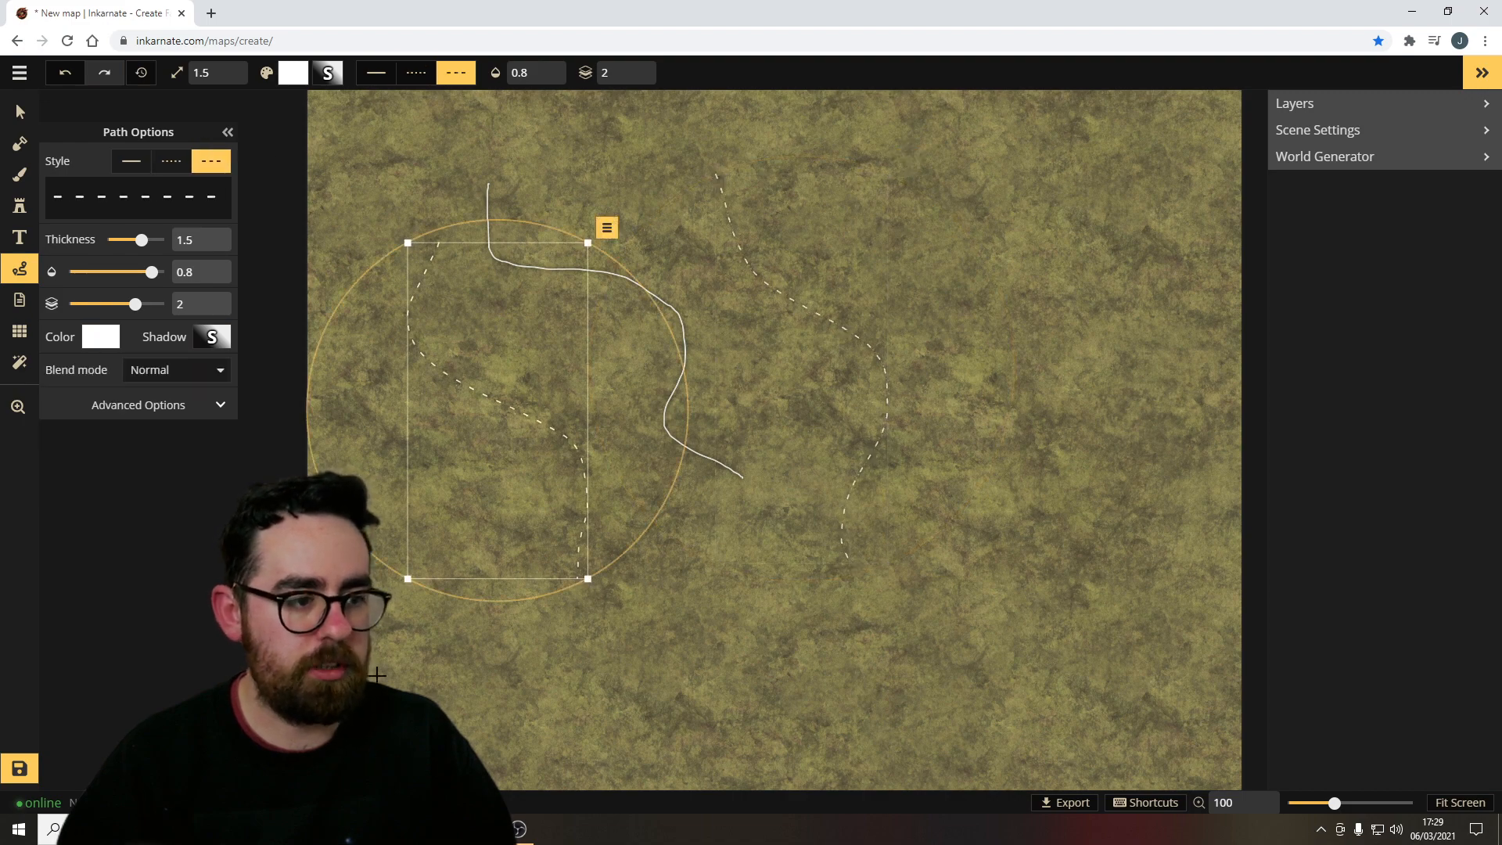
pyautogui.click(172, 165)
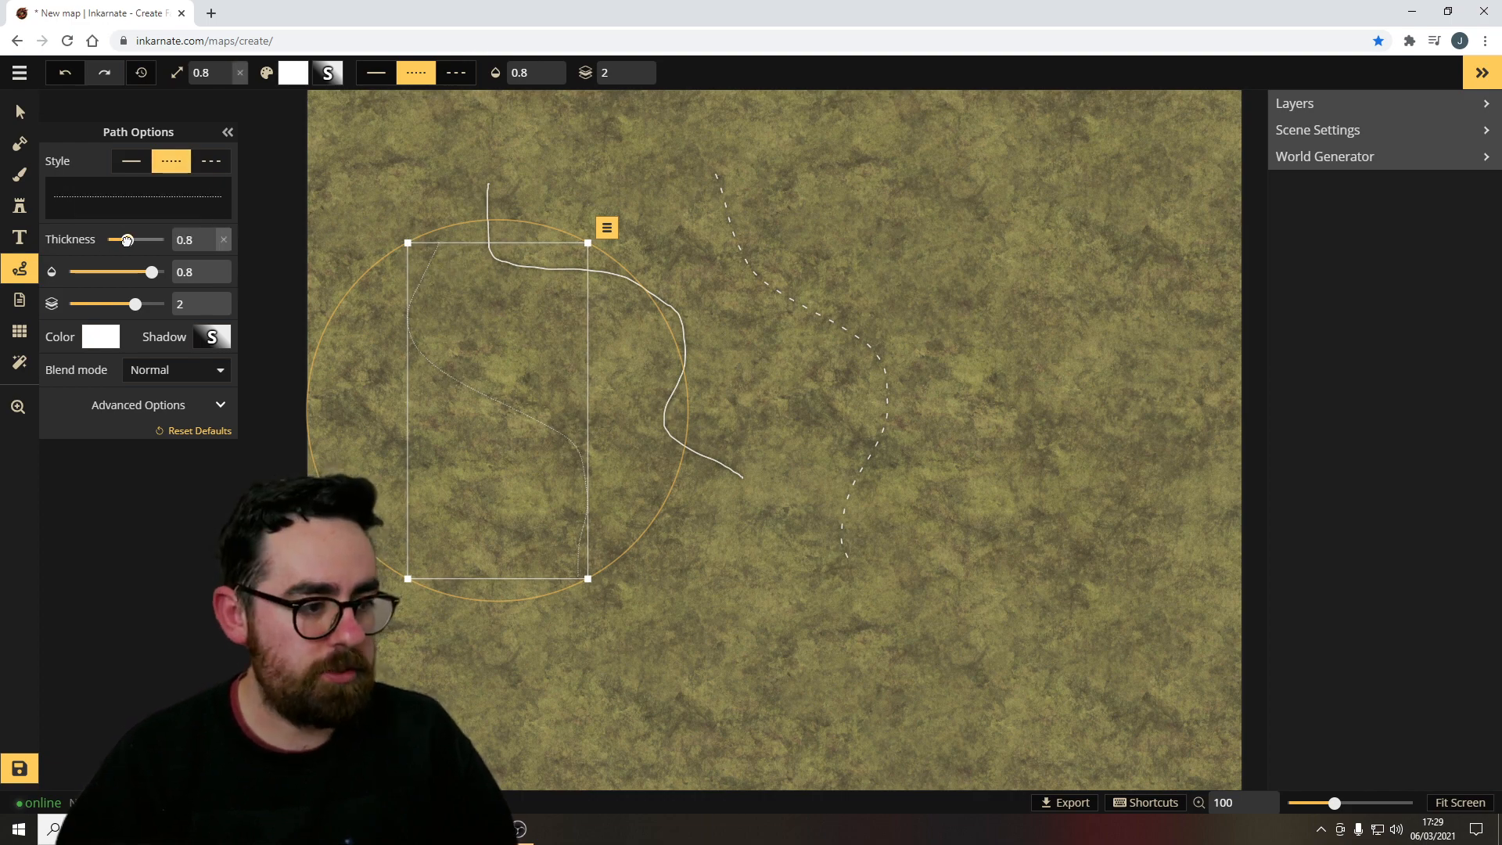
pyautogui.moveTo(142, 240)
pyautogui.mouseDown()
pyautogui.moveTo(157, 240)
pyautogui.moveTo(138, 244)
pyautogui.mouseUp()
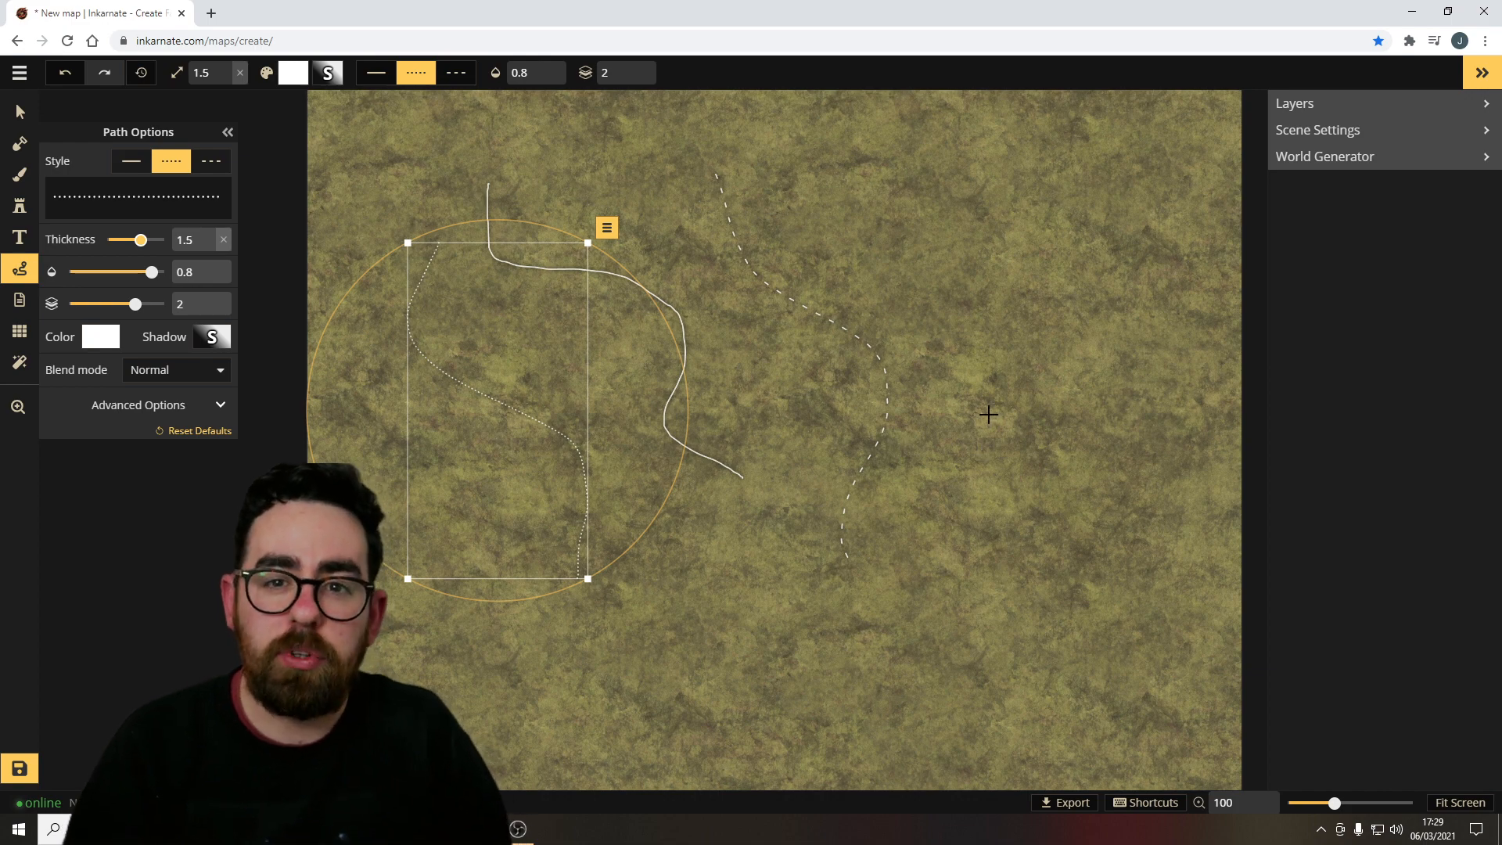
pyautogui.click(20, 300)
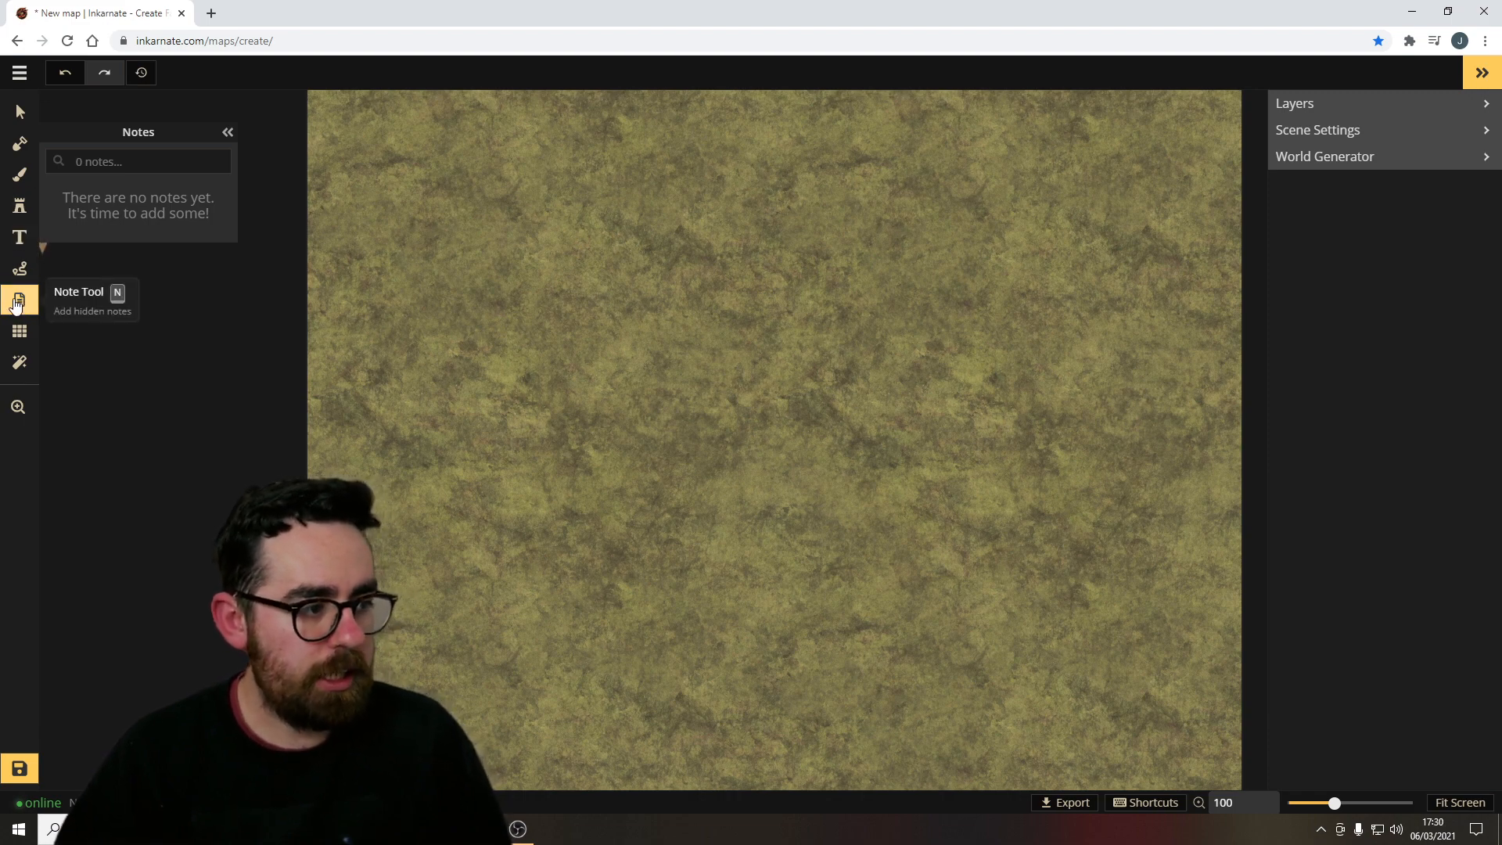
pyautogui.click(596, 272)
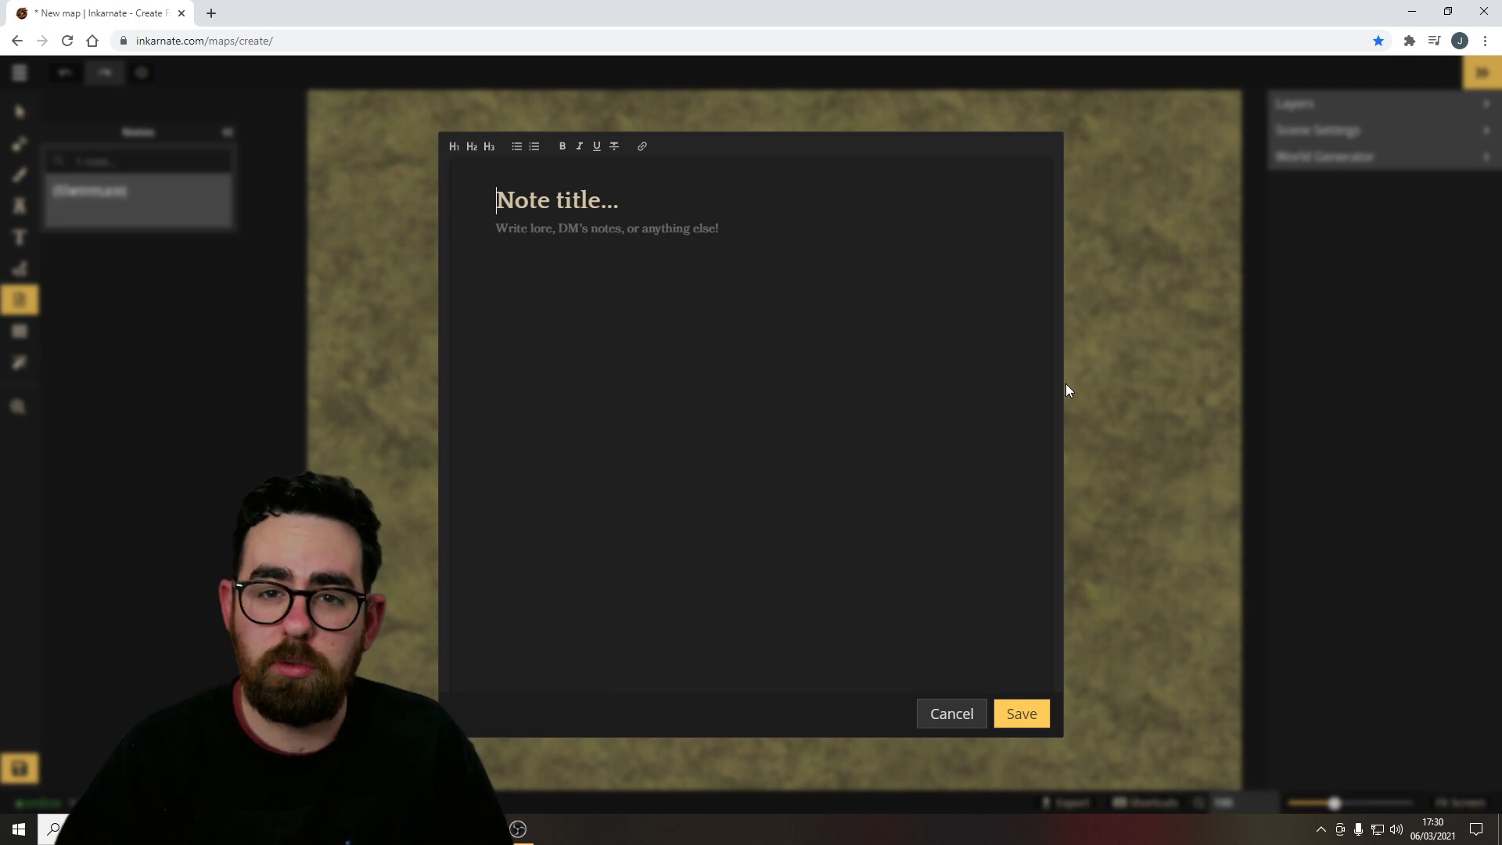
pyautogui.click(952, 713)
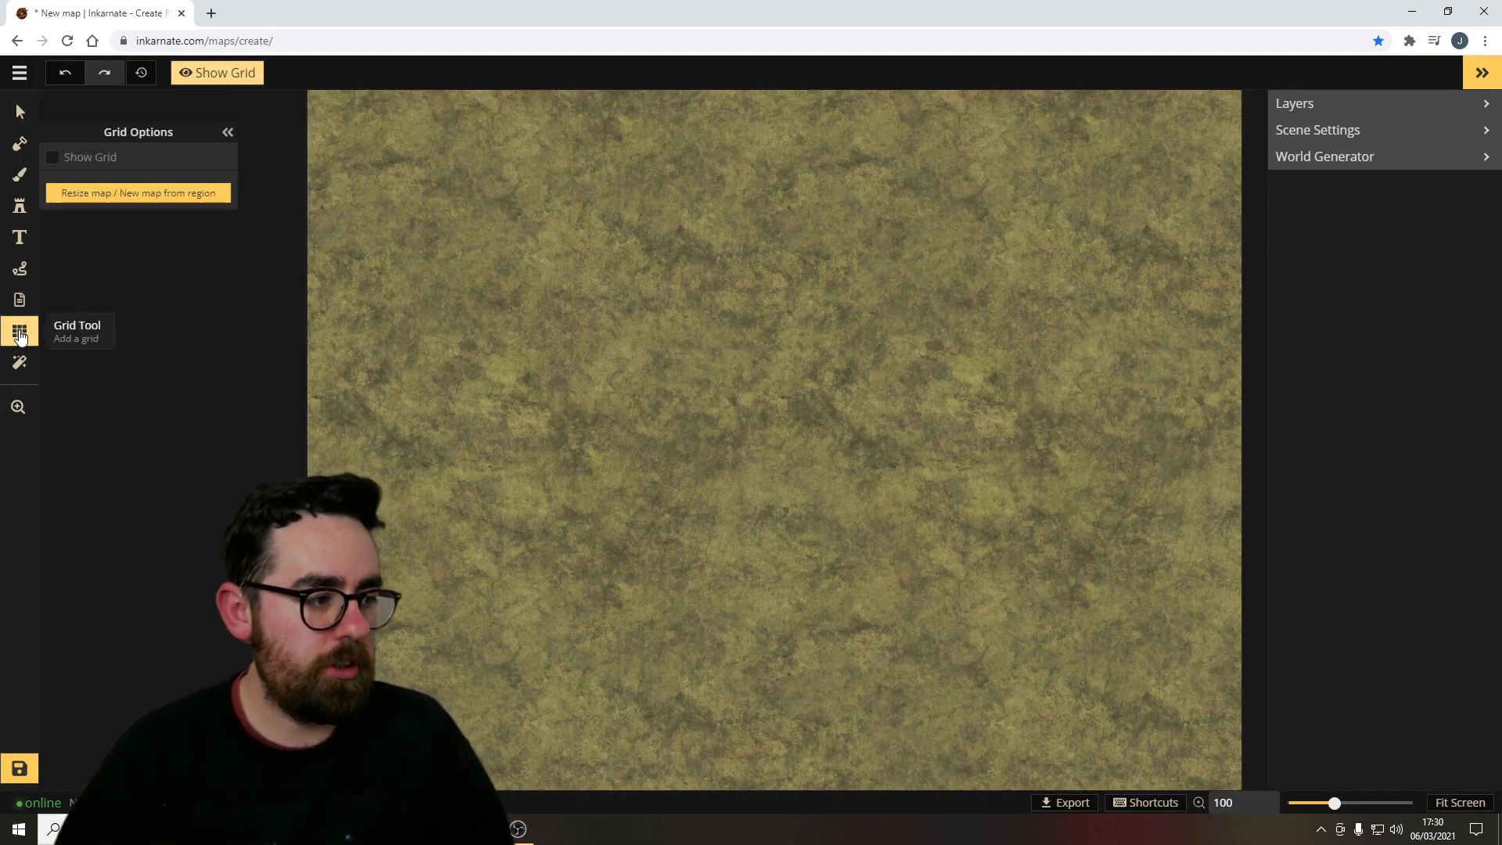
# Show the map grid and switch its shape to hexagonal.
pyautogui.click(227, 78)
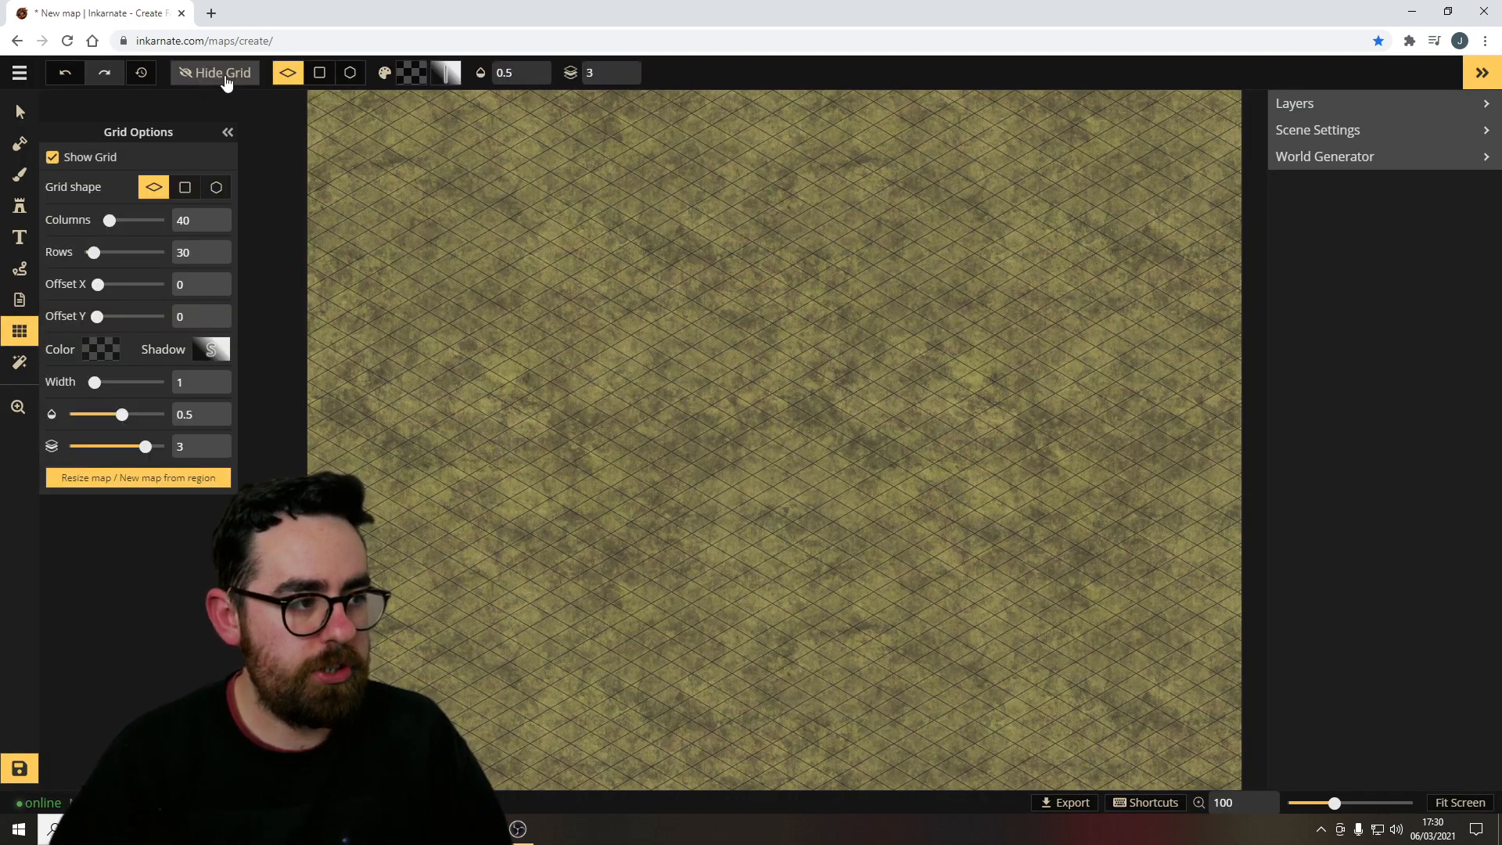
pyautogui.click(327, 82)
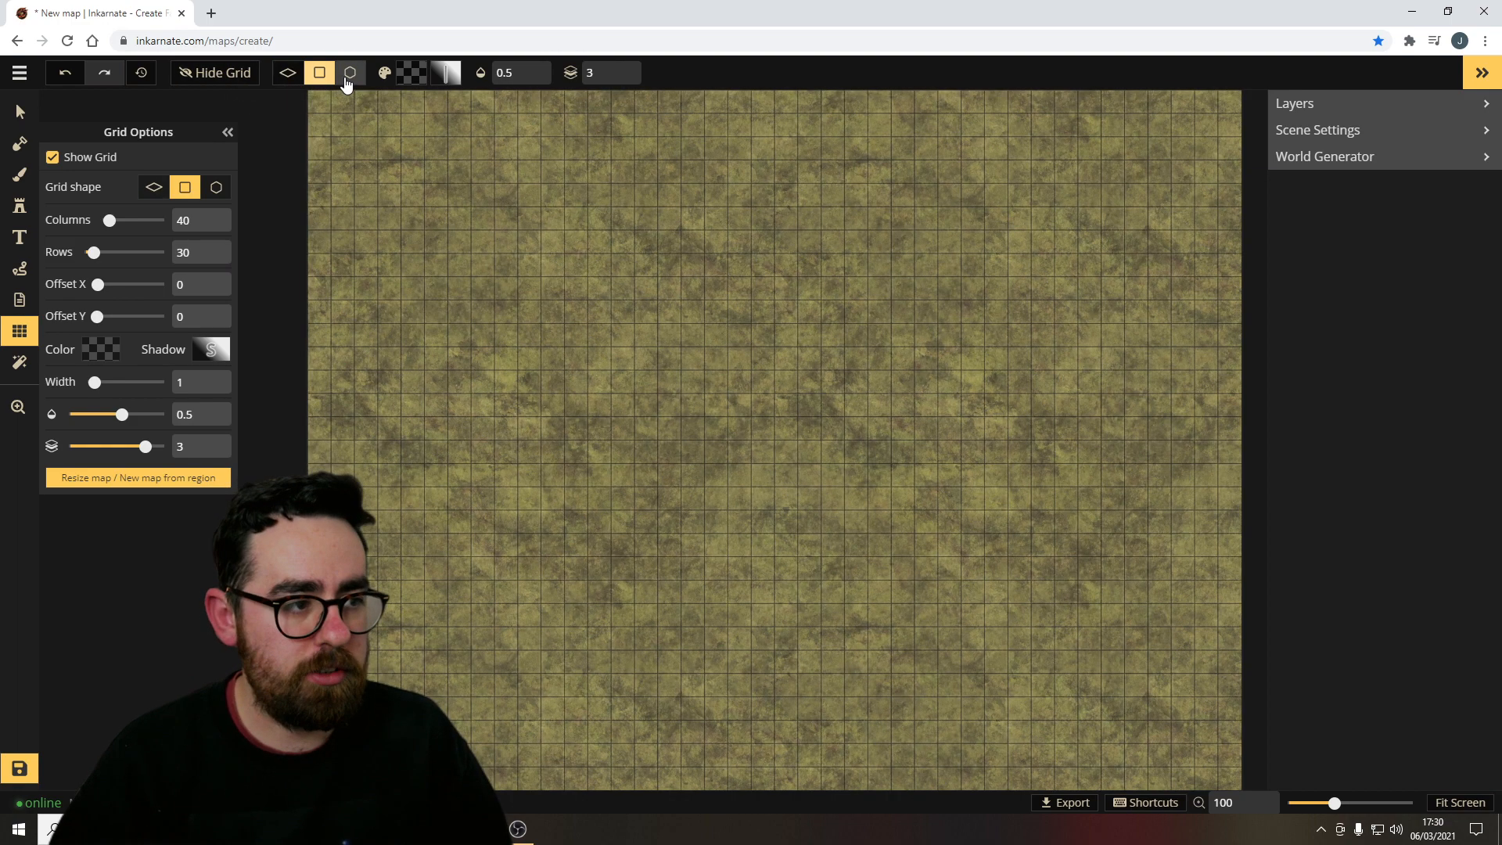
pyautogui.click(350, 78)
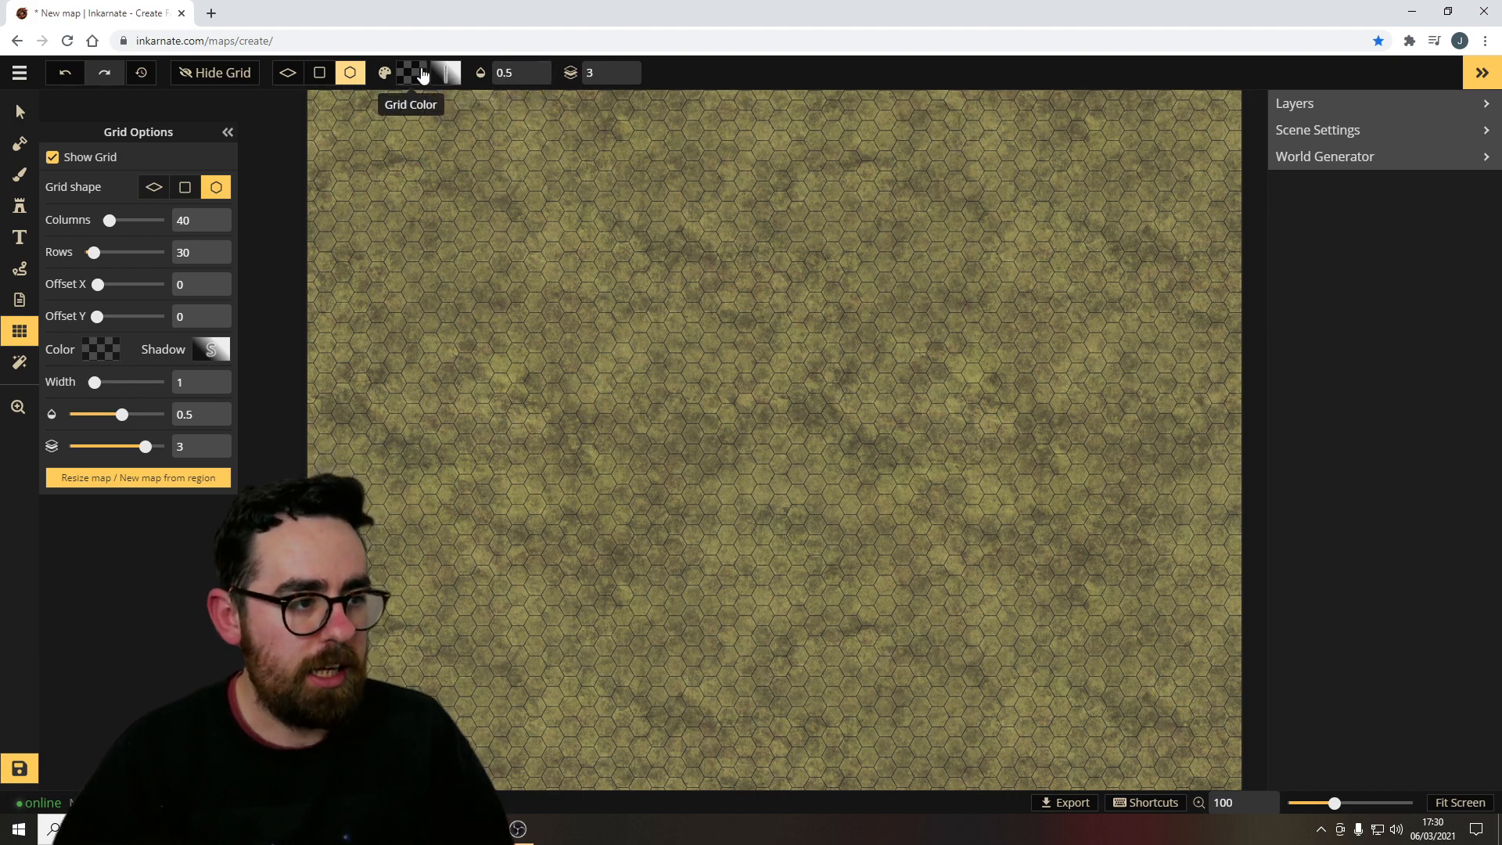
# Add a Saturation colour filter to the map.
pyautogui.click(20, 363)
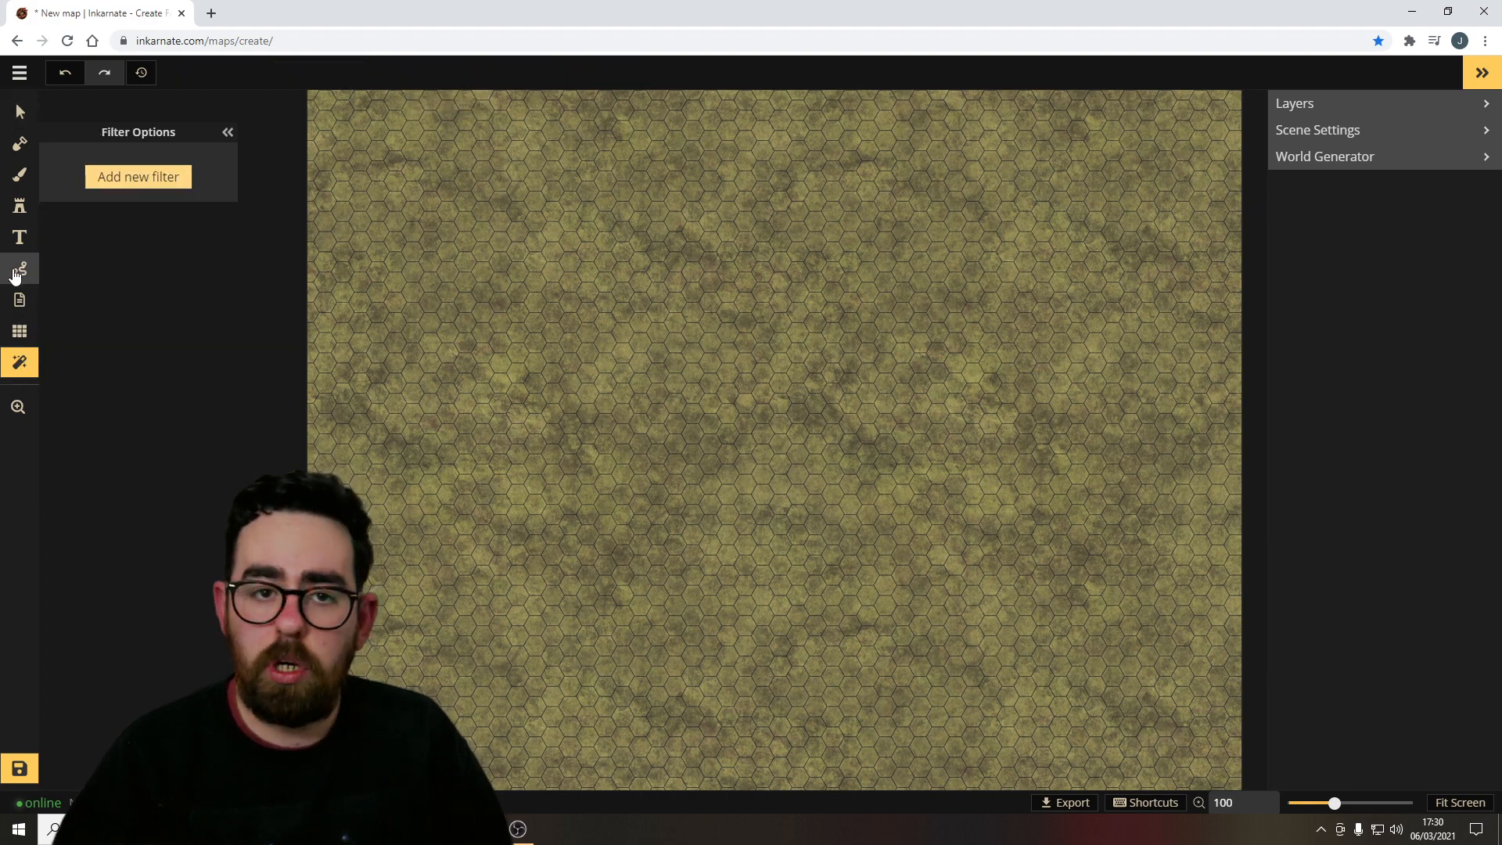
pyautogui.click(149, 184)
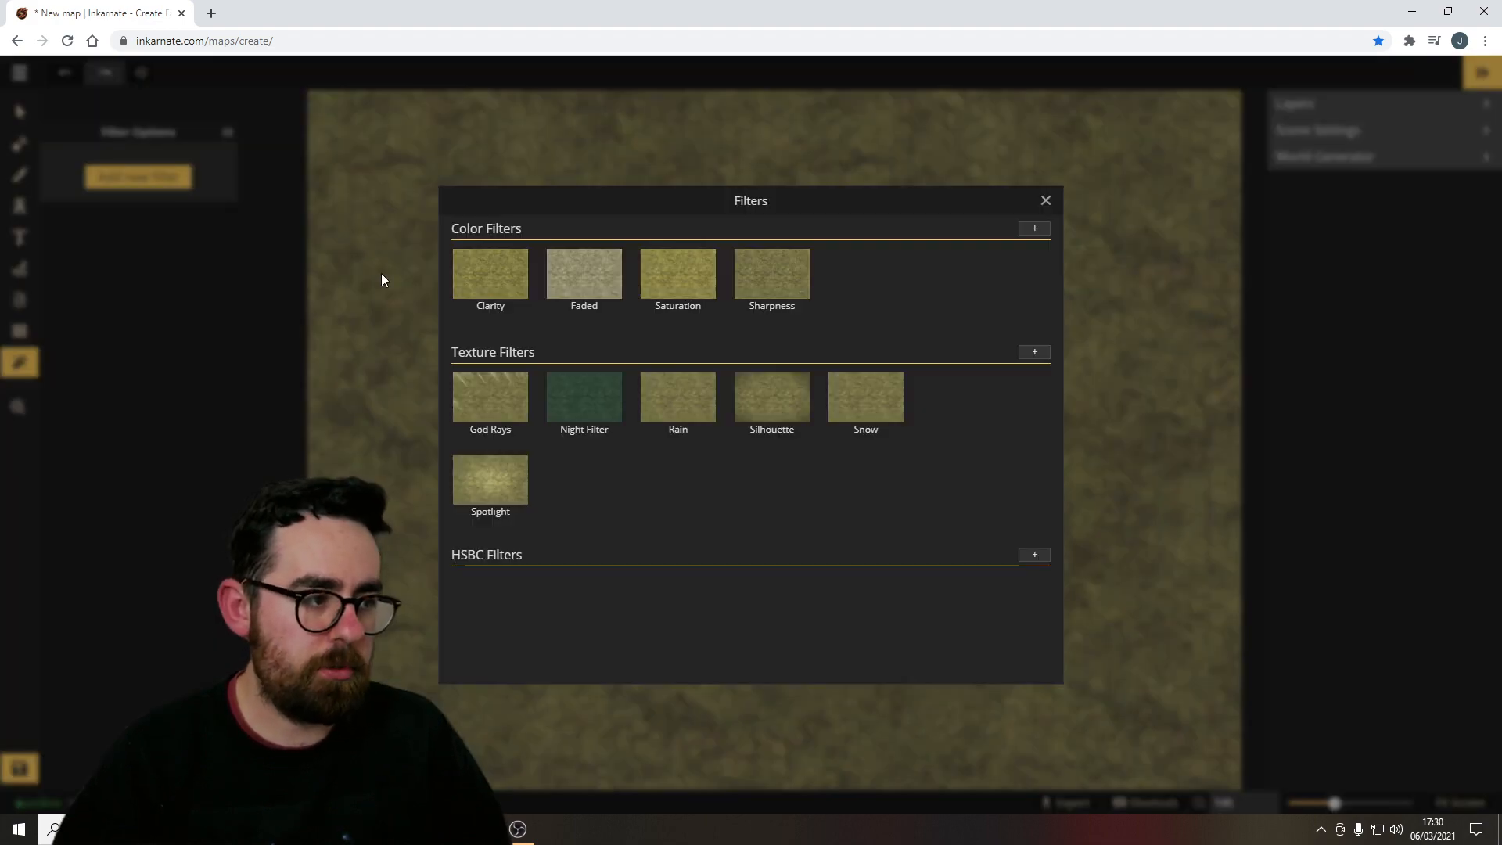
pyautogui.click(675, 284)
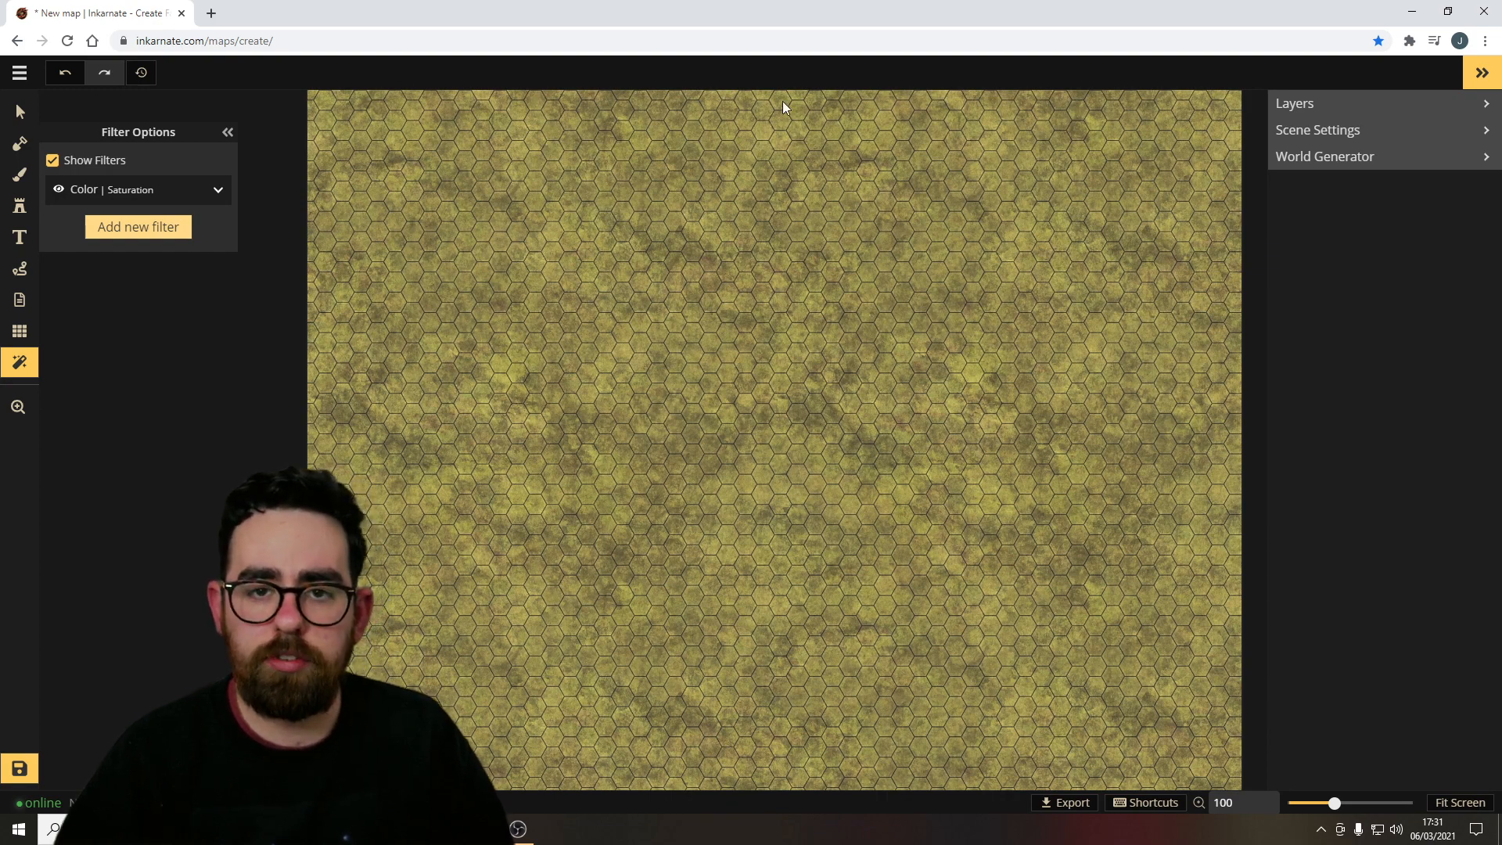
# Zoom in and out to examine the hex grid over the map.
pyautogui.click(19, 408)
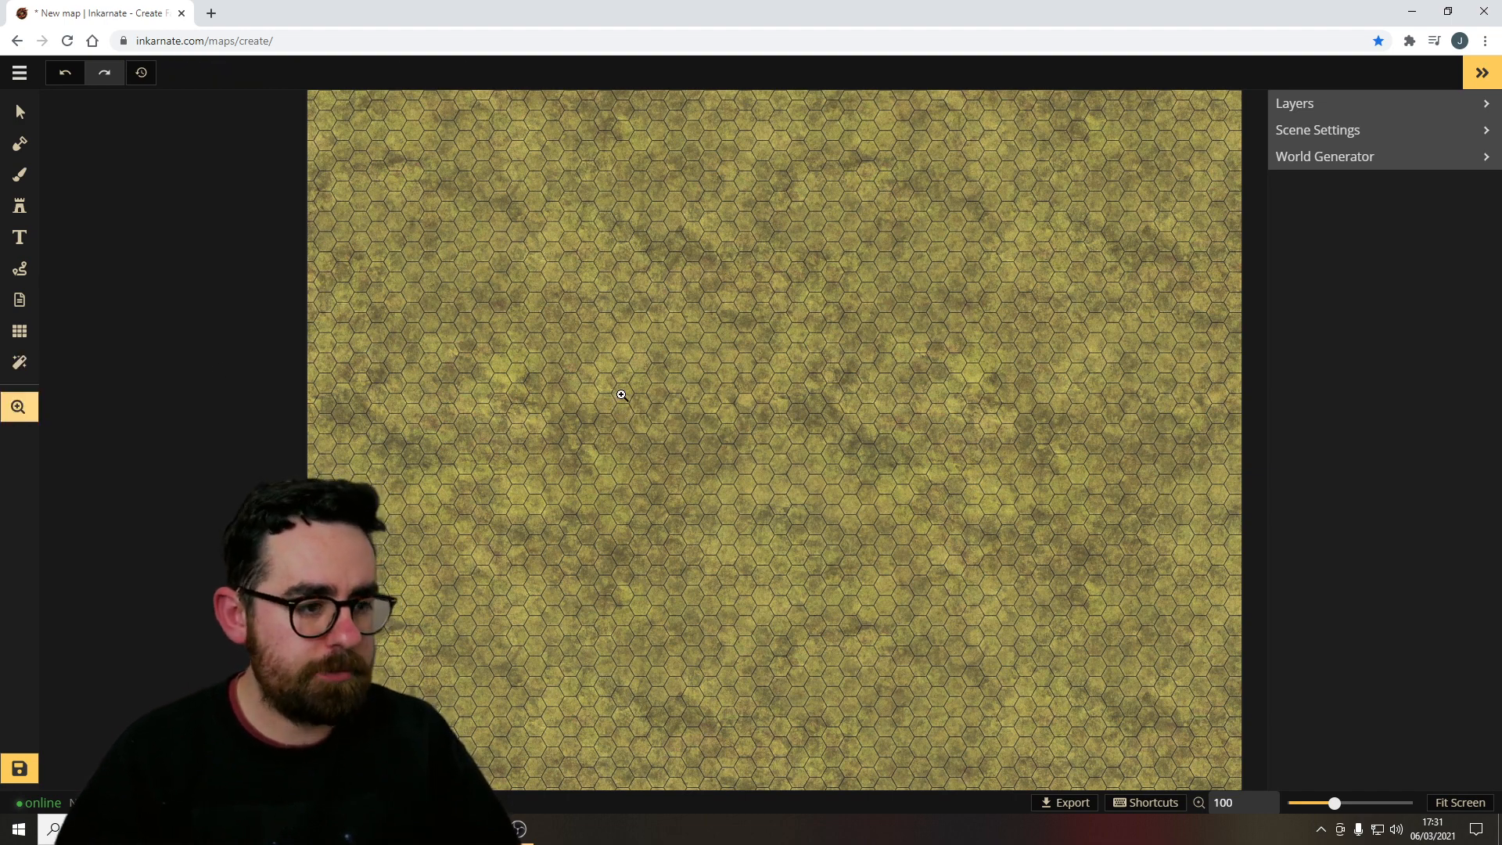
pyautogui.moveTo(725, 374); pyautogui.dragTo(634, 363)
pyautogui.scroll(2, 650, 364)
pyautogui.scroll(-2, 654, 372)
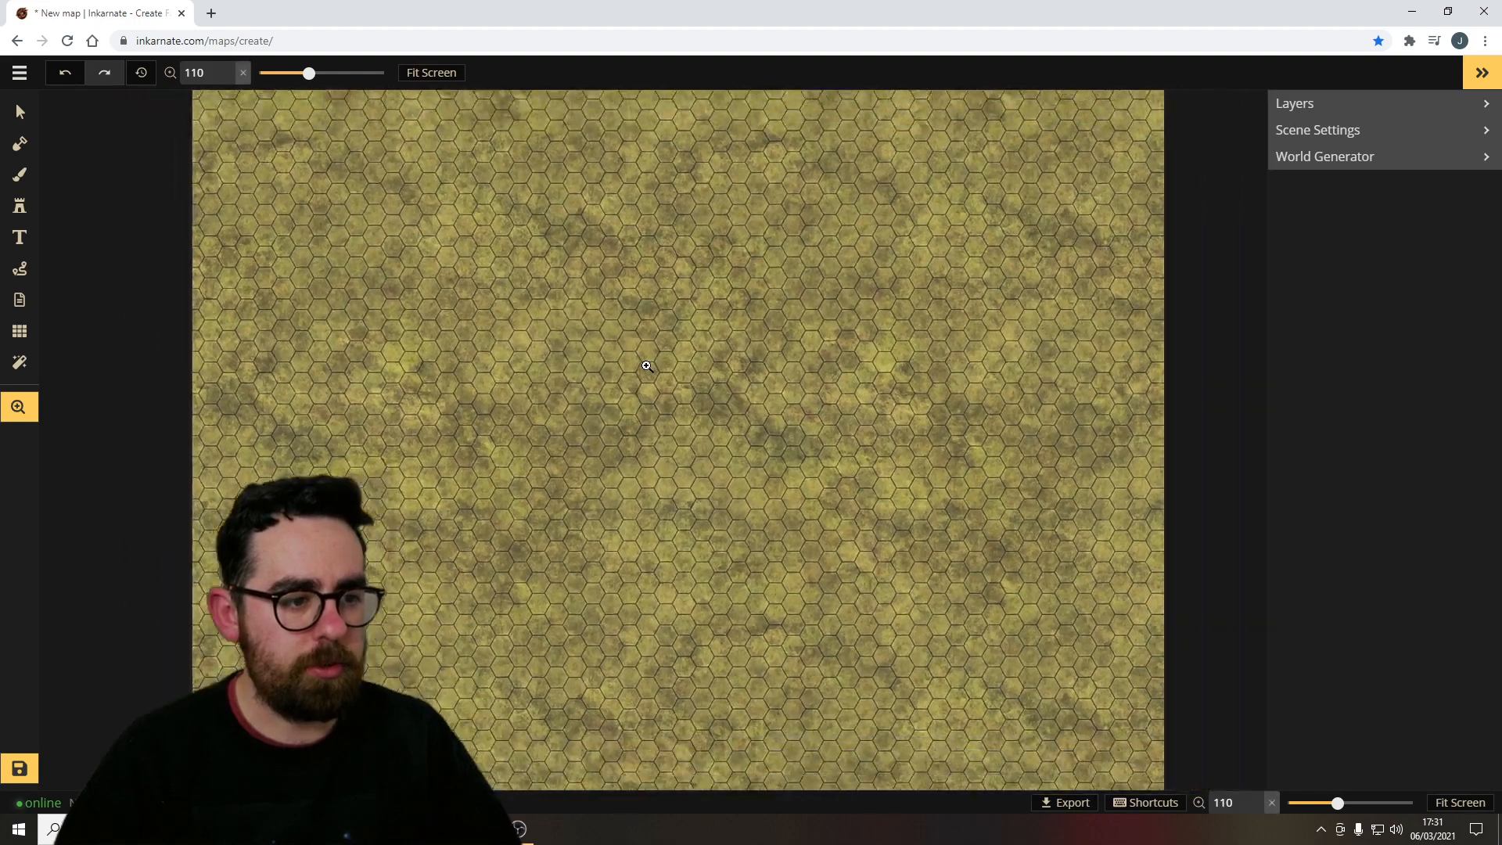
pyautogui.scroll(4, 662, 395)
pyautogui.scroll(5, 671, 399)
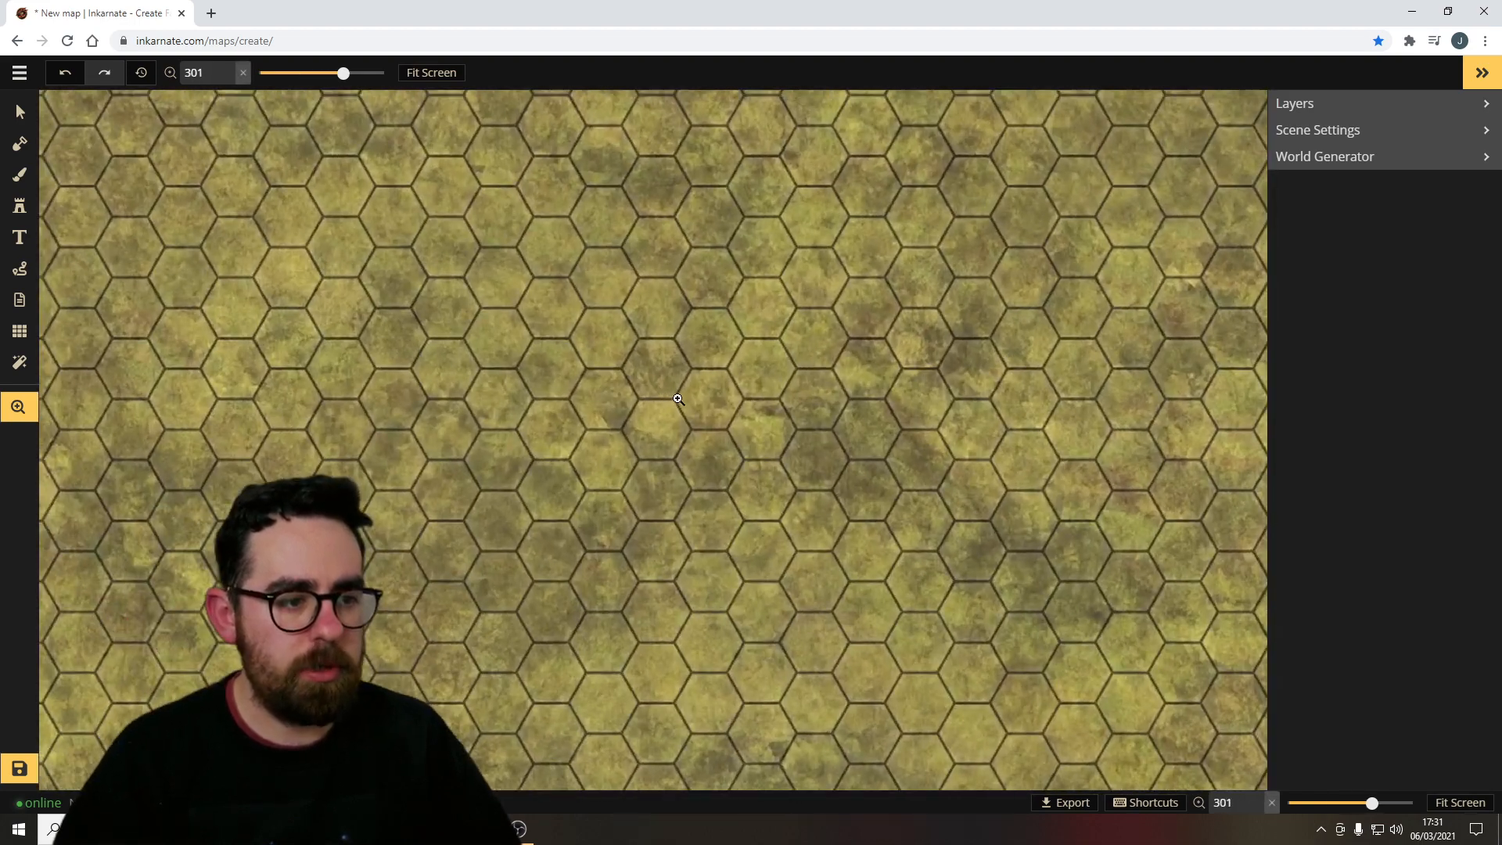
pyautogui.scroll(-5, 678, 400)
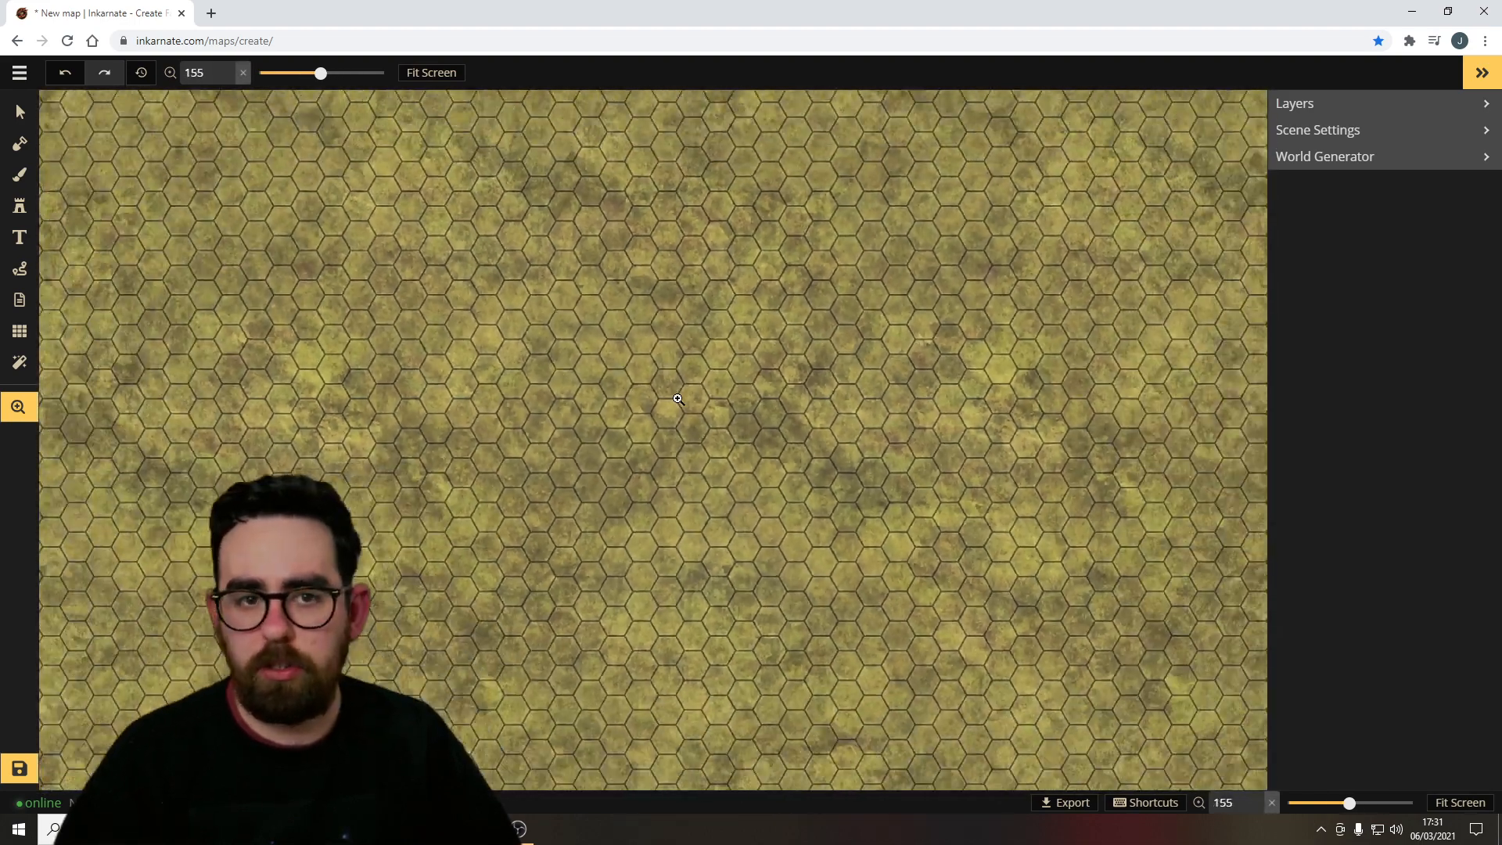
pyautogui.scroll(-2, 678, 400)
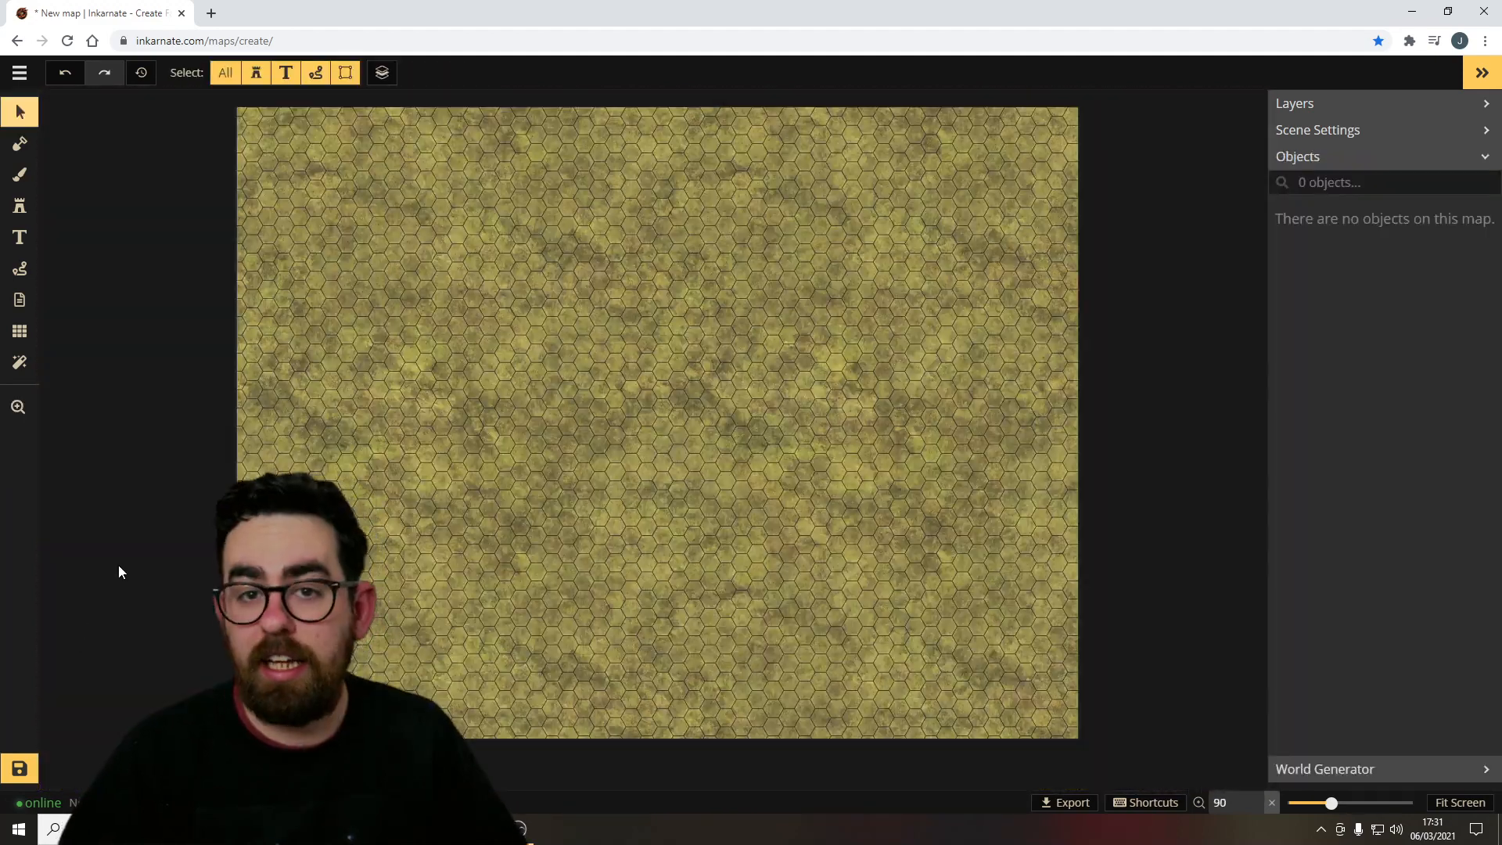
# Save the map and collapse the objects list.
pyautogui.click(21, 769)
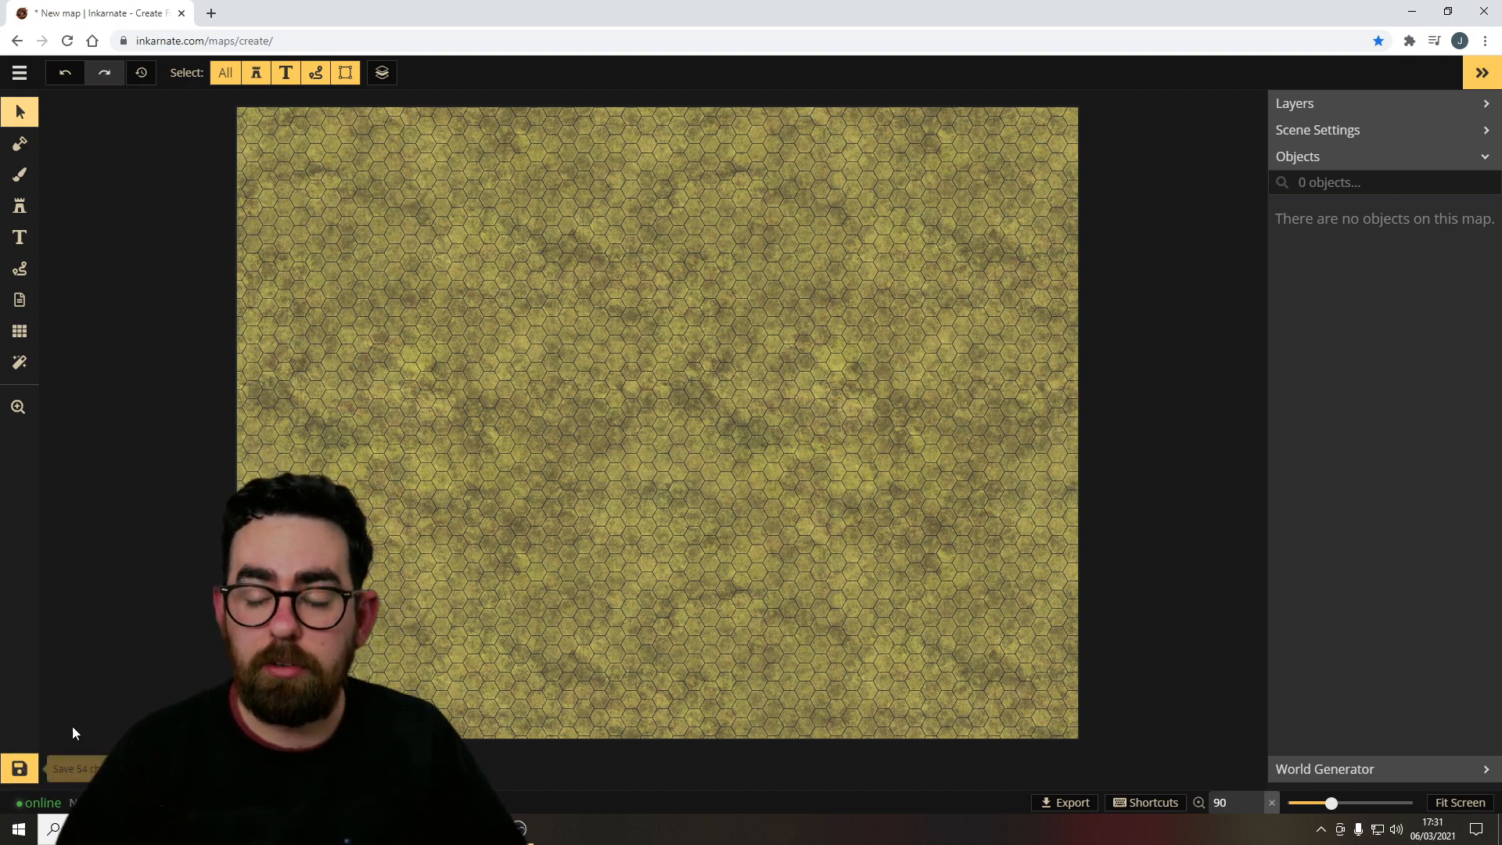
pyautogui.click(1335, 102)
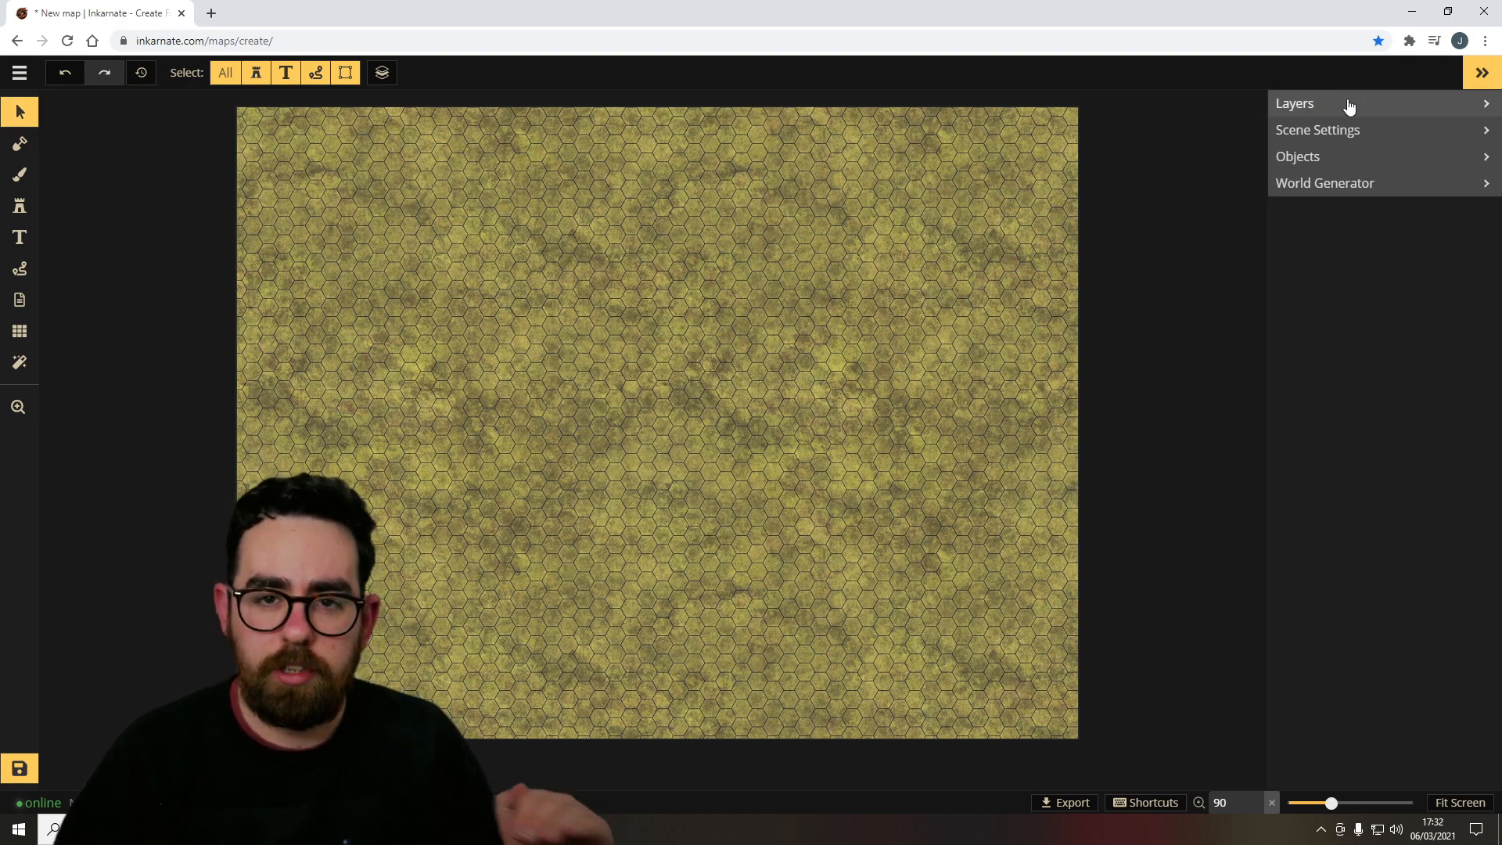
# Open and close the Layers, Scene Settings, Objects and World Generator sections of the sidebar to review them.
pyautogui.click(1347, 105)
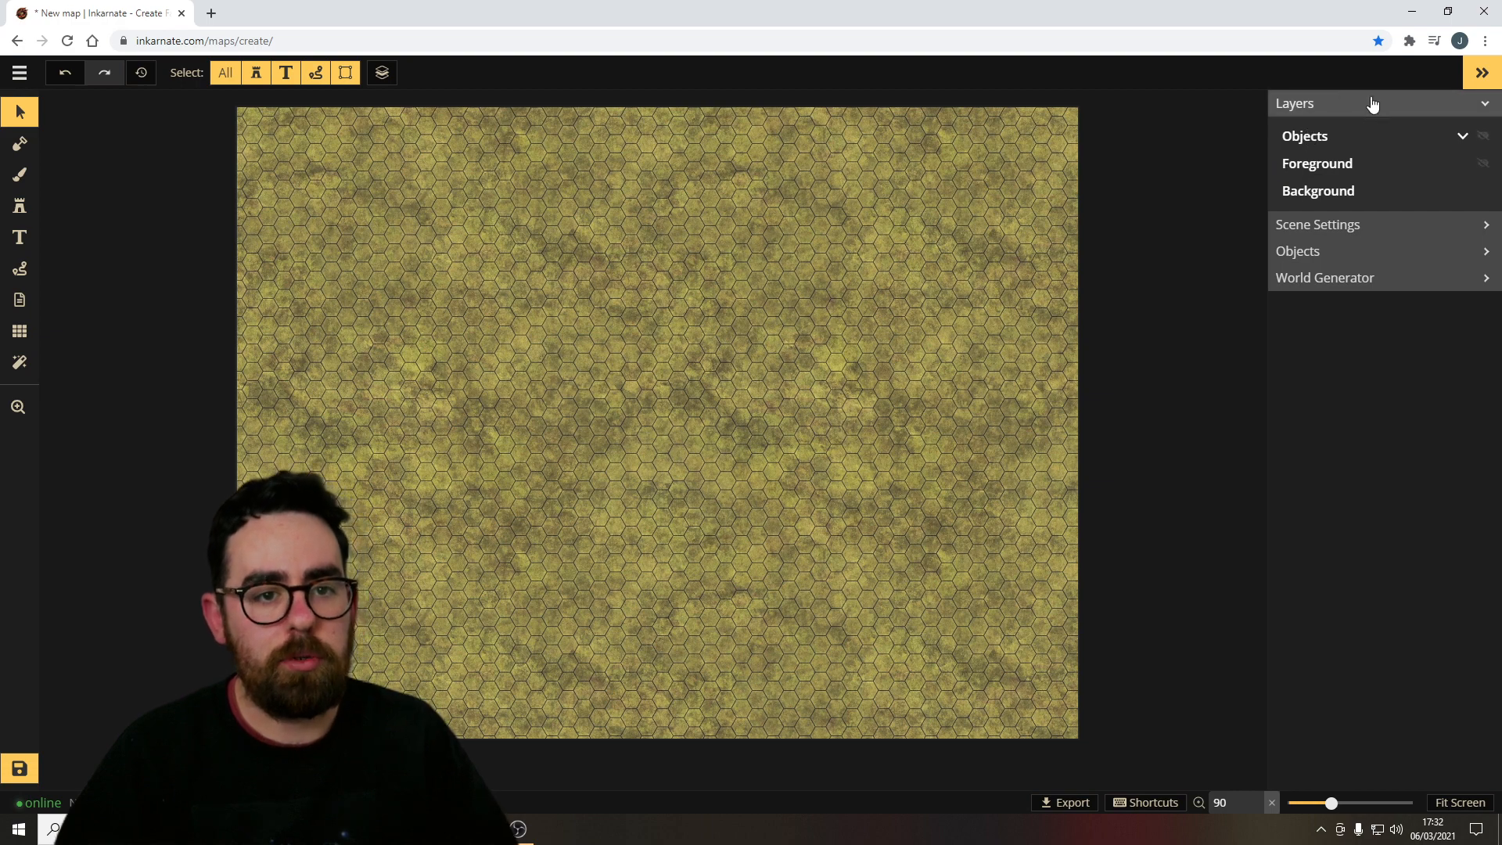
pyautogui.click(1401, 105)
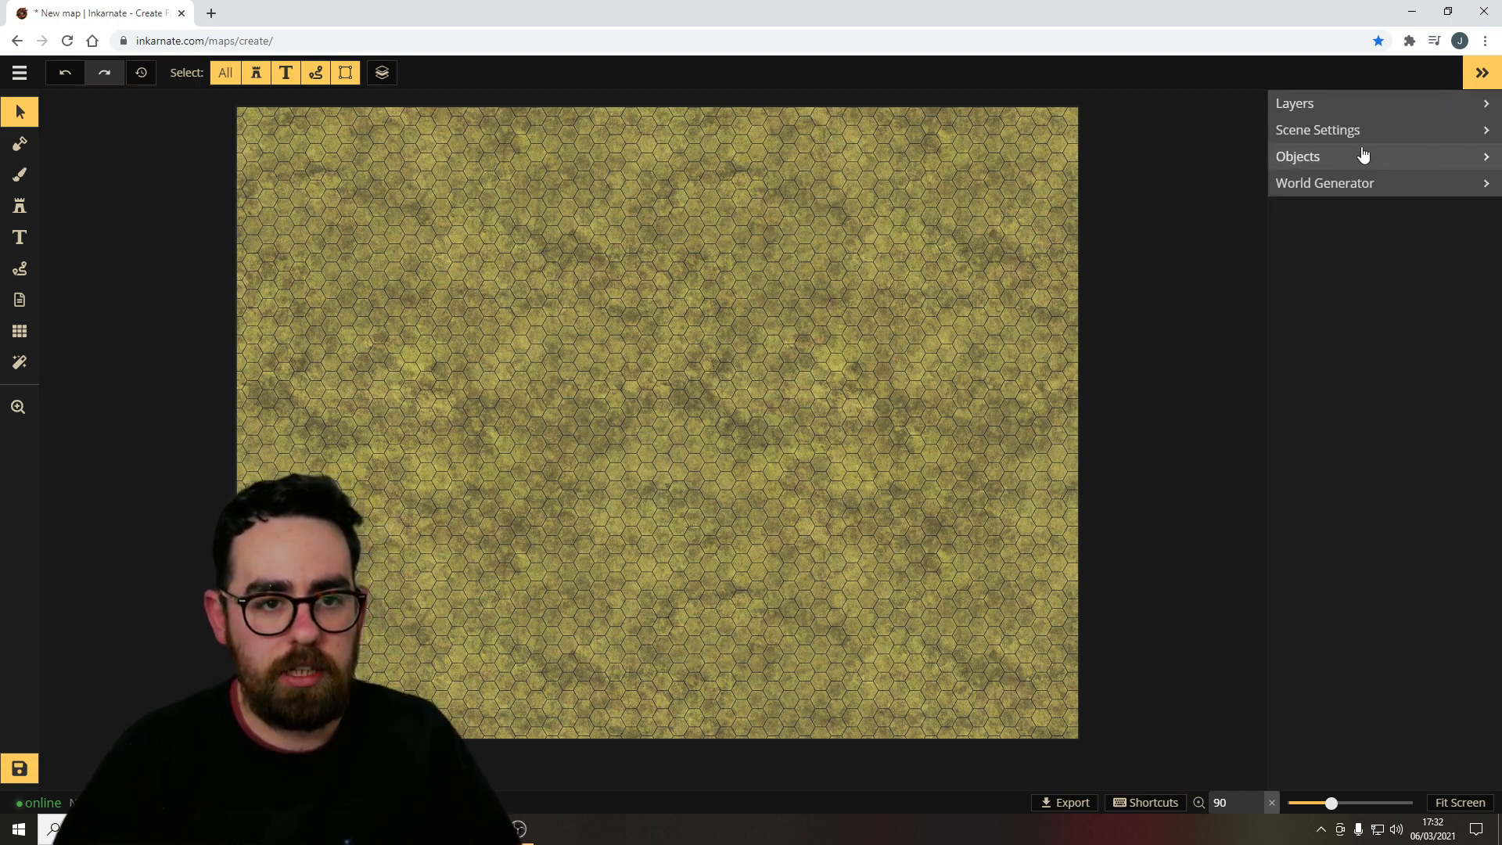
pyautogui.click(1356, 133)
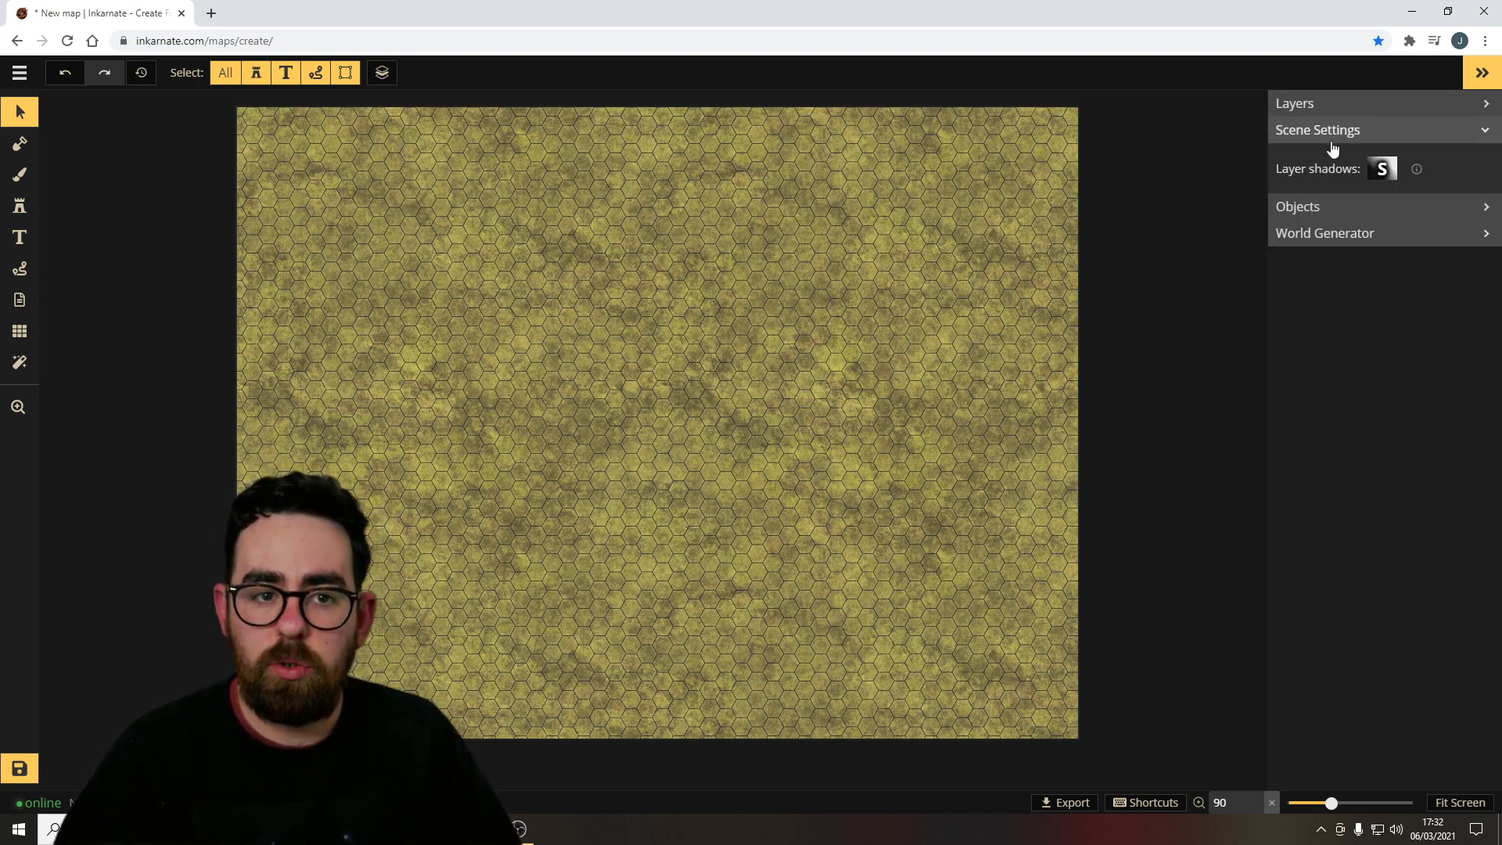
pyautogui.click(1351, 132)
pyautogui.click(1352, 157)
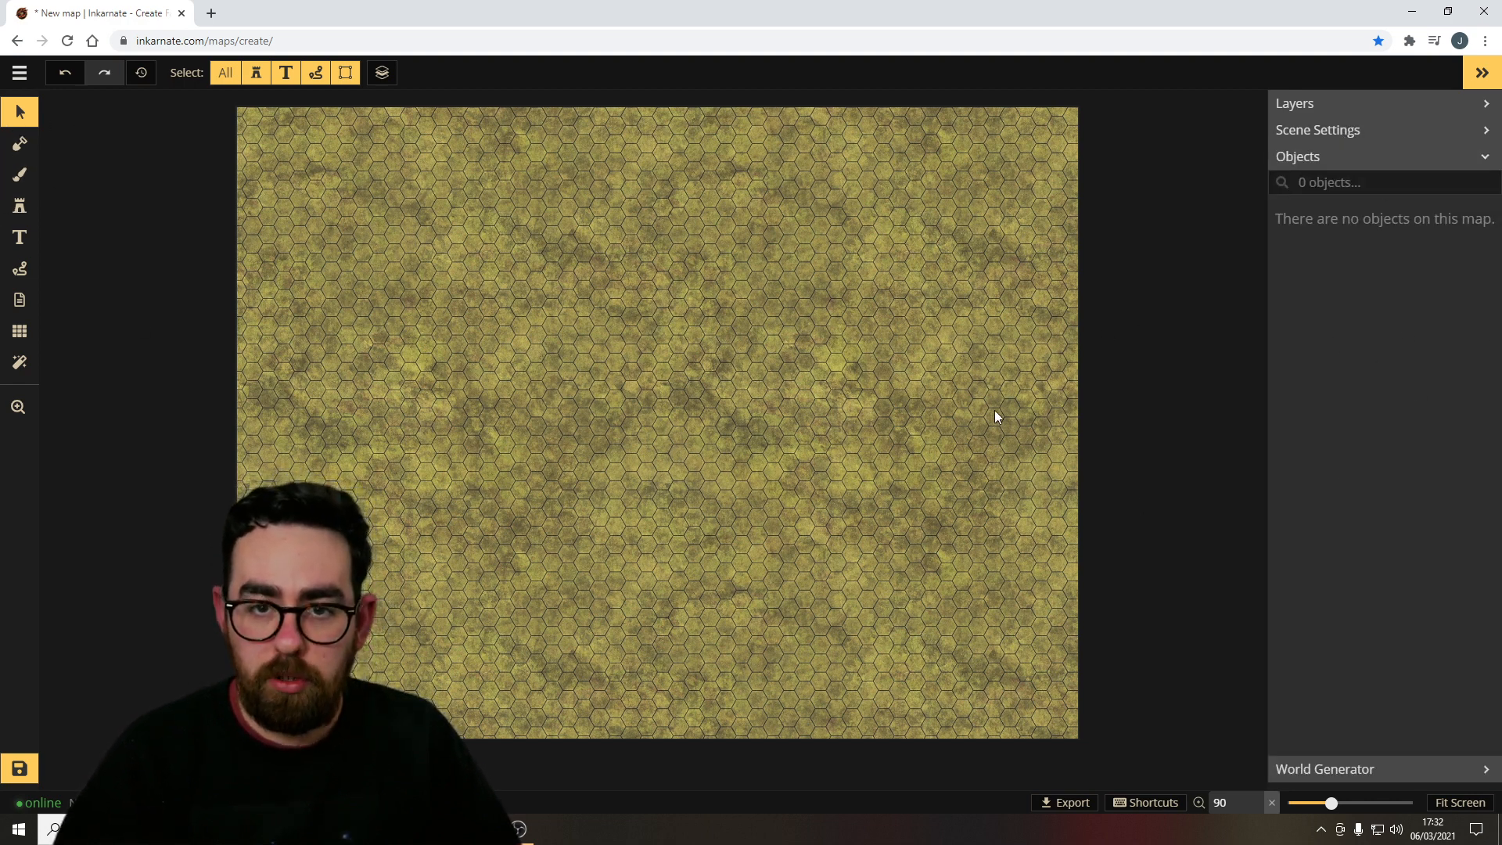
pyautogui.click(1400, 158)
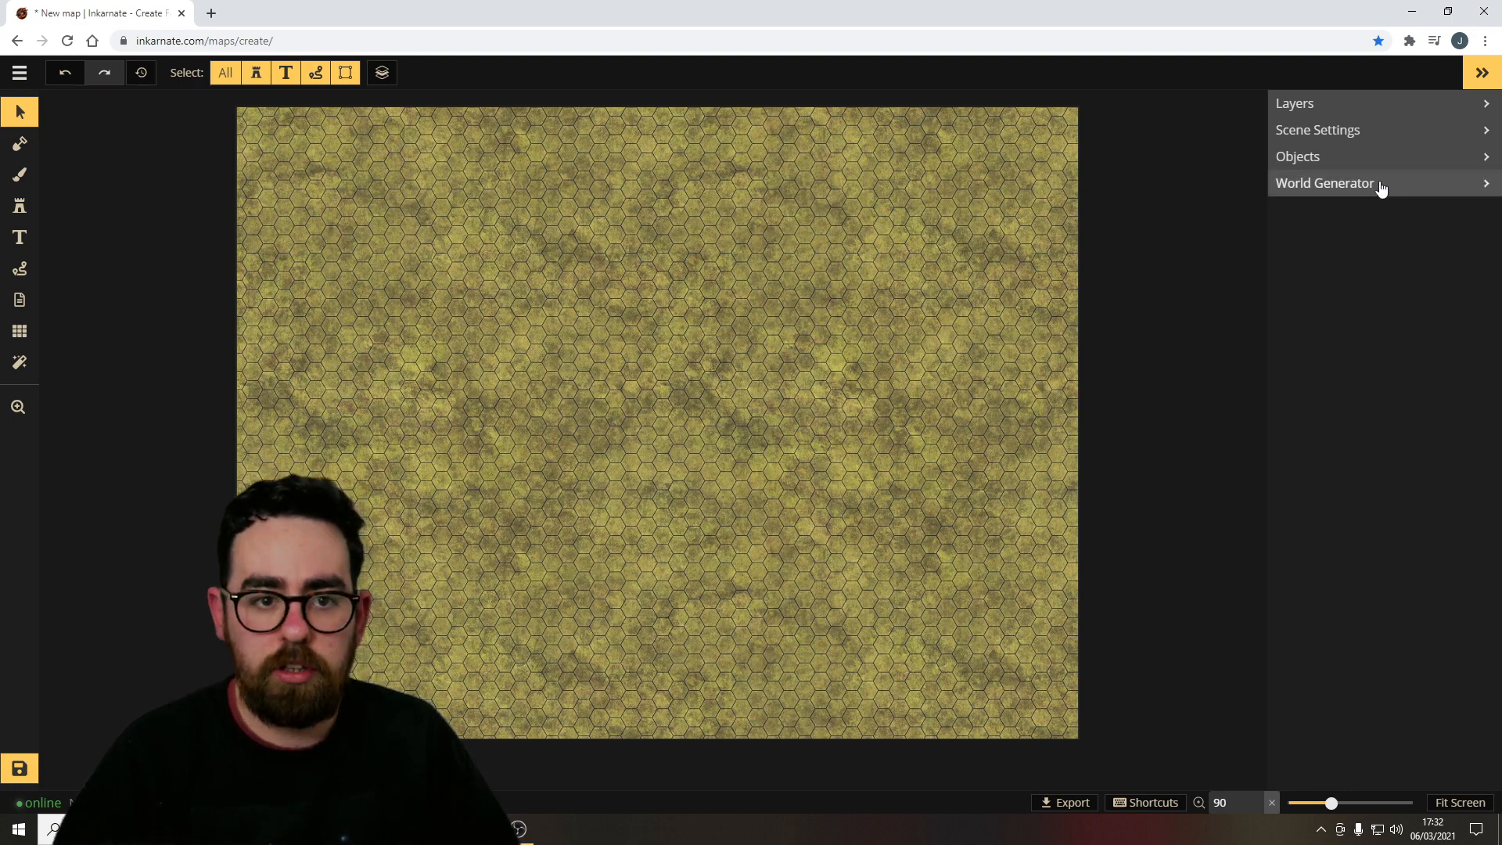
pyautogui.click(1380, 185)
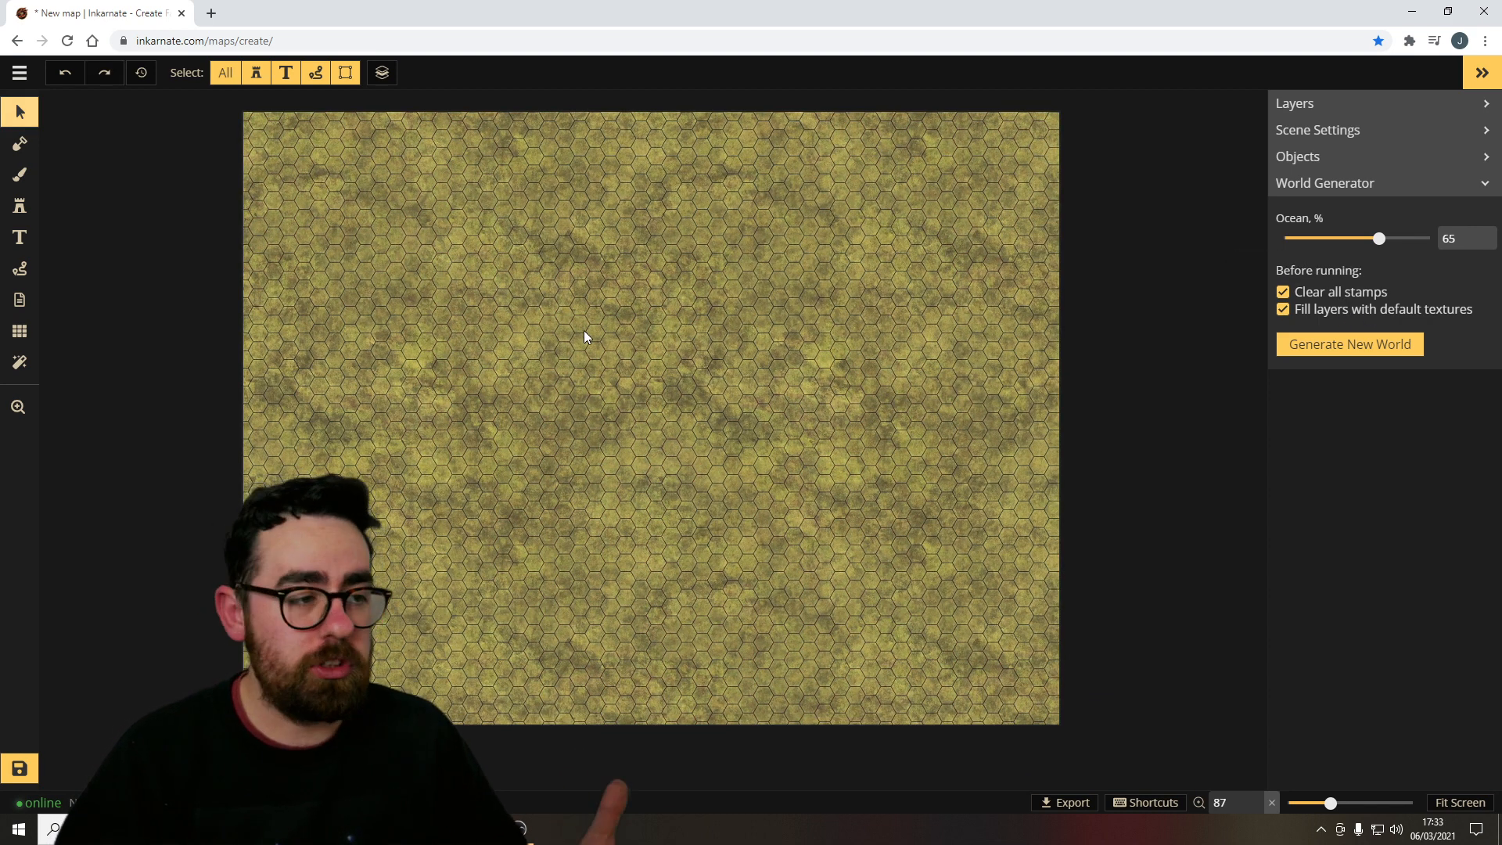
# Paint a winding blue water stroke across the map's middle with the brush at size 48.
pyautogui.moveTo(1058, 806)
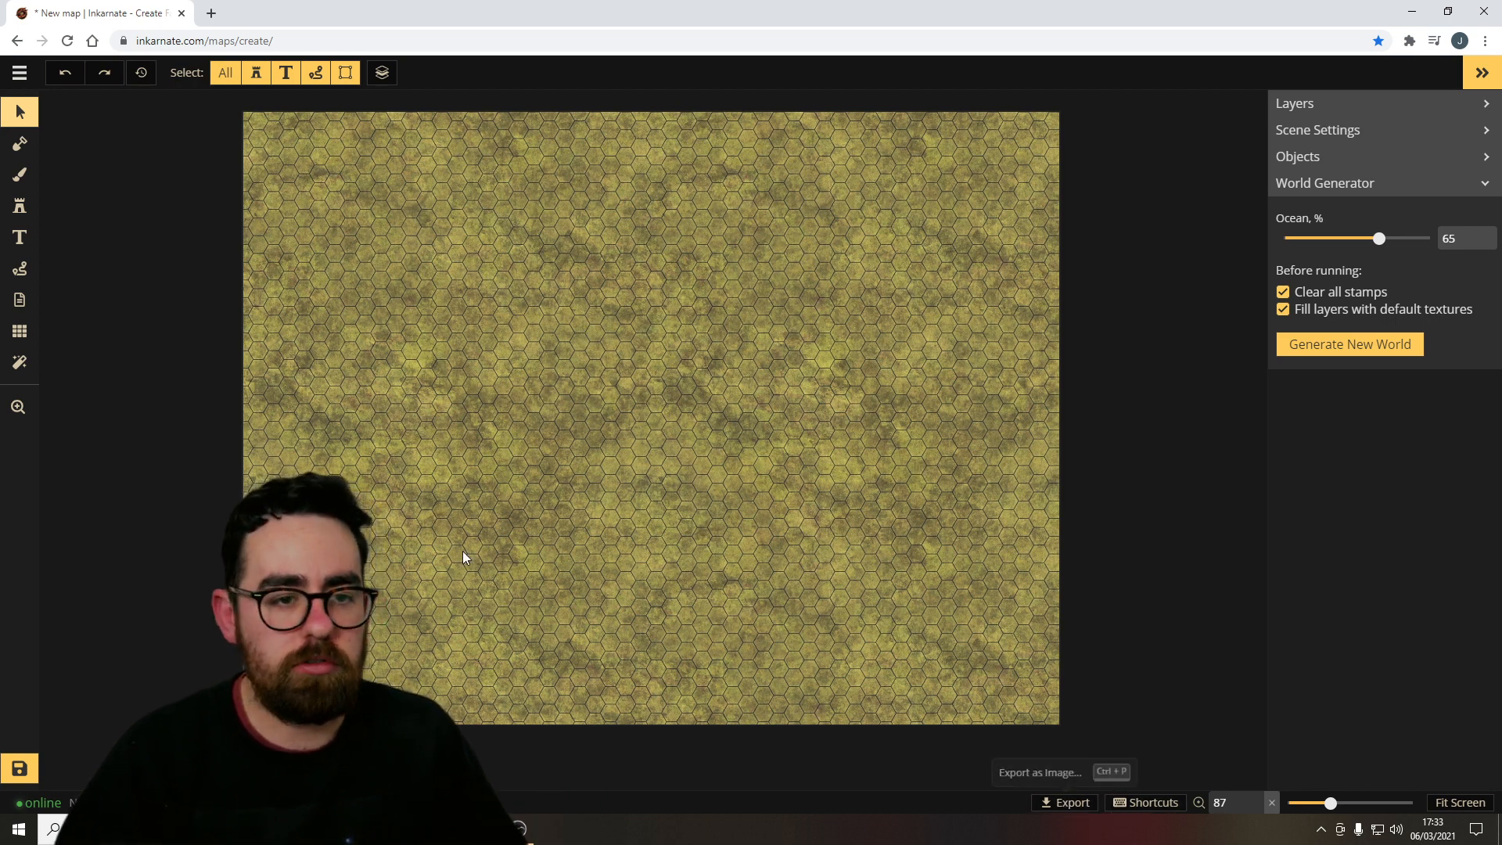
pyautogui.click(18, 74)
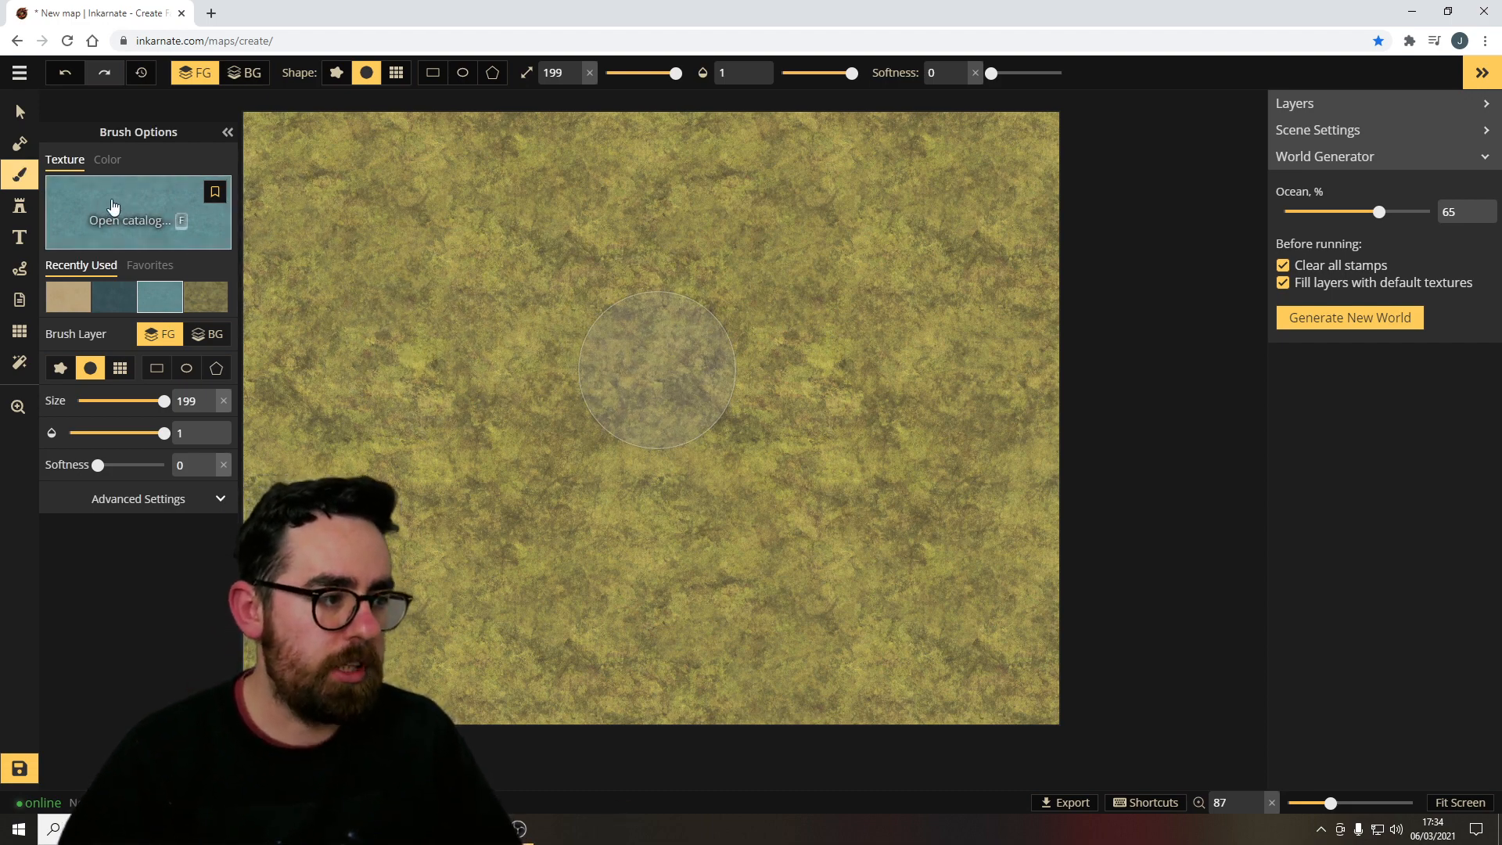
pyautogui.moveTo(675, 73); pyautogui.dragTo(632, 73)
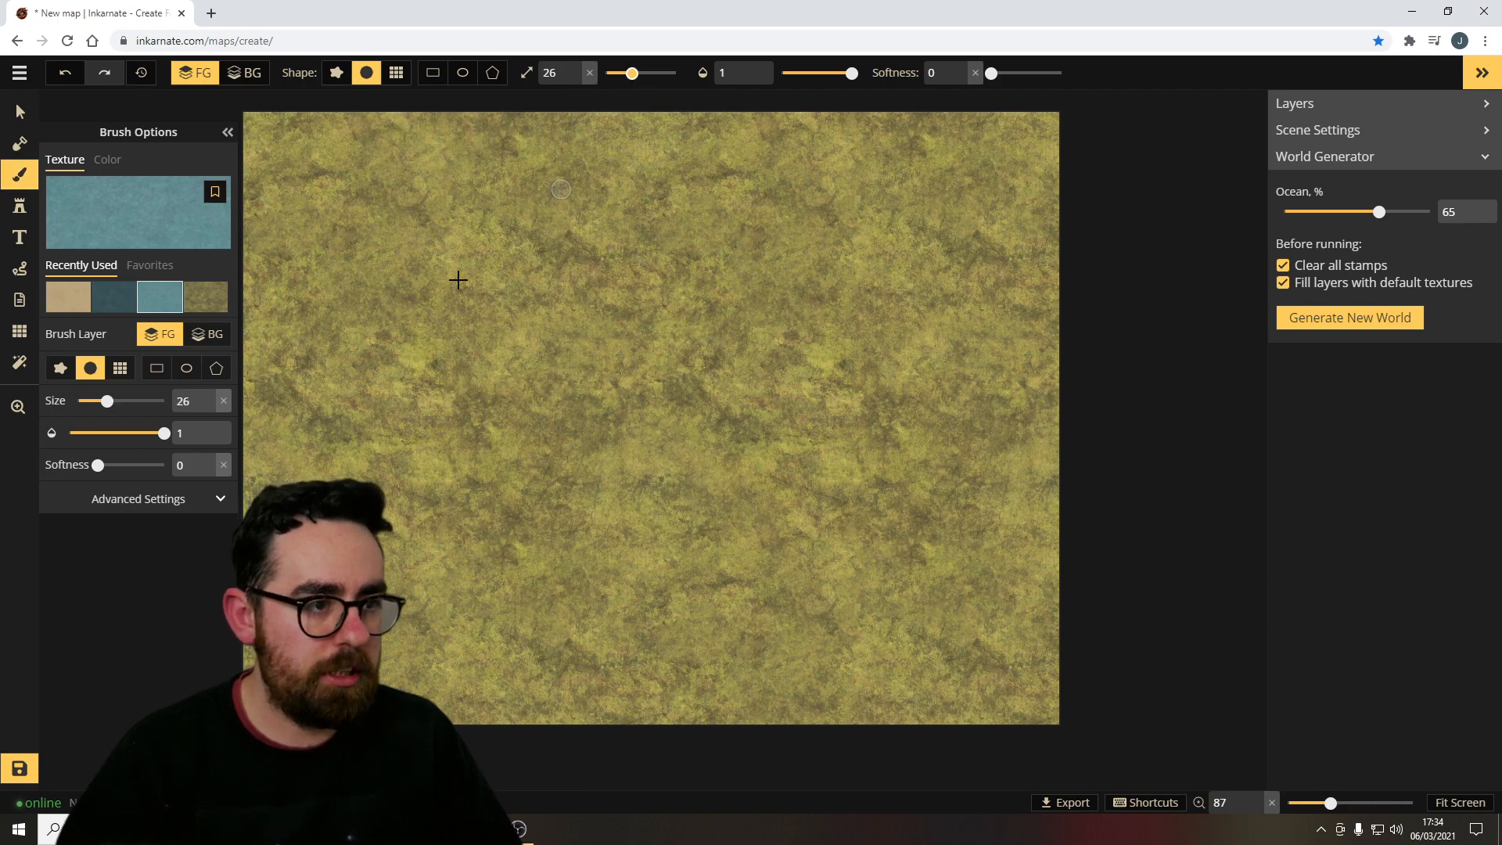
pyautogui.click(620, 73)
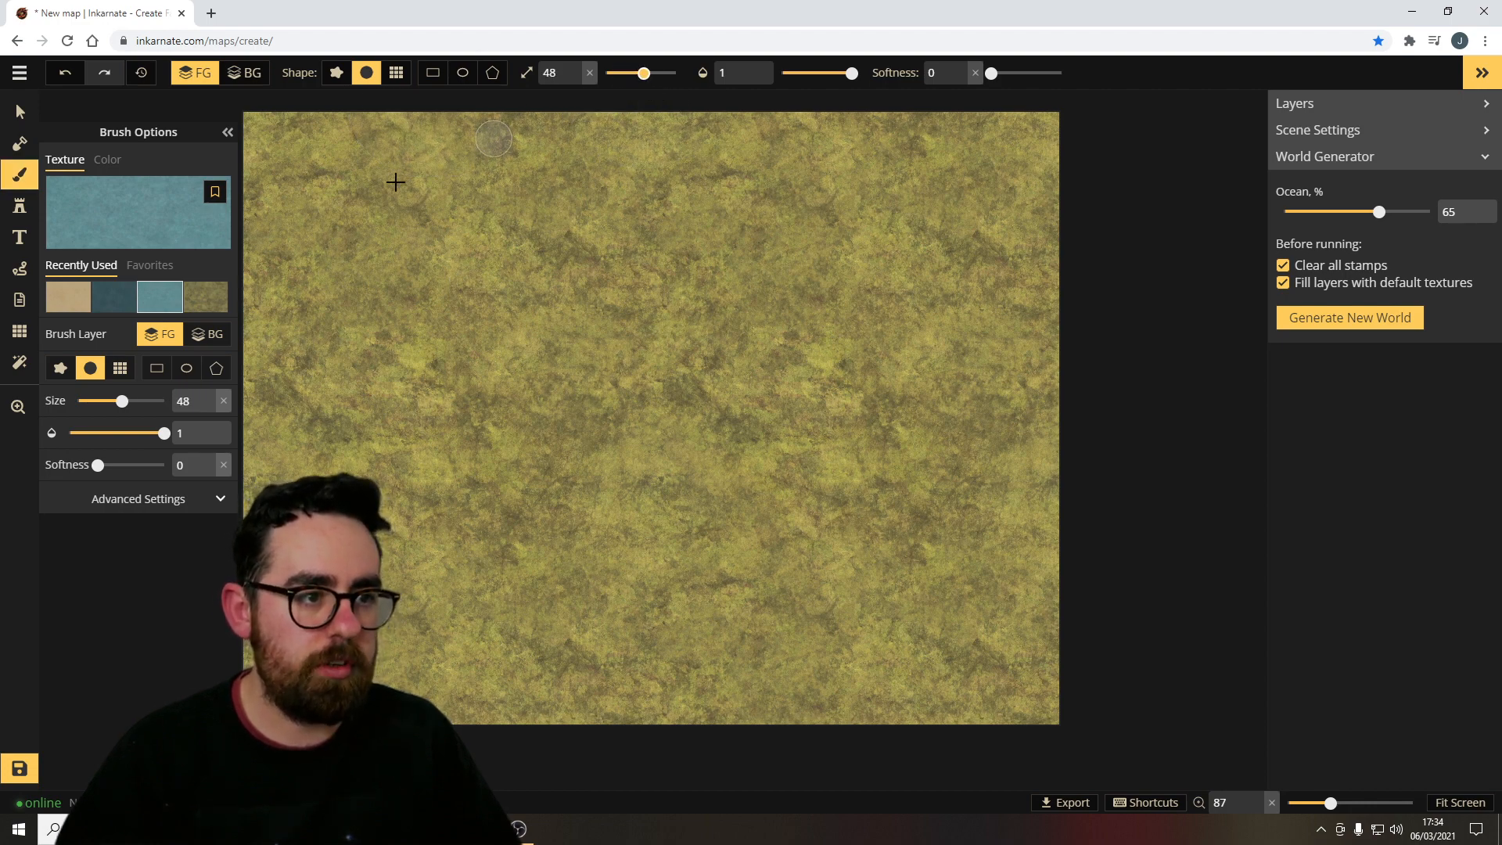
pyautogui.moveTo(293, 314)
pyautogui.mouseDown()
pyautogui.moveTo(394, 443)
pyautogui.moveTo(669, 480)
pyautogui.moveTo(931, 379)
pyautogui.moveTo(1076, 415)
pyautogui.mouseUp()
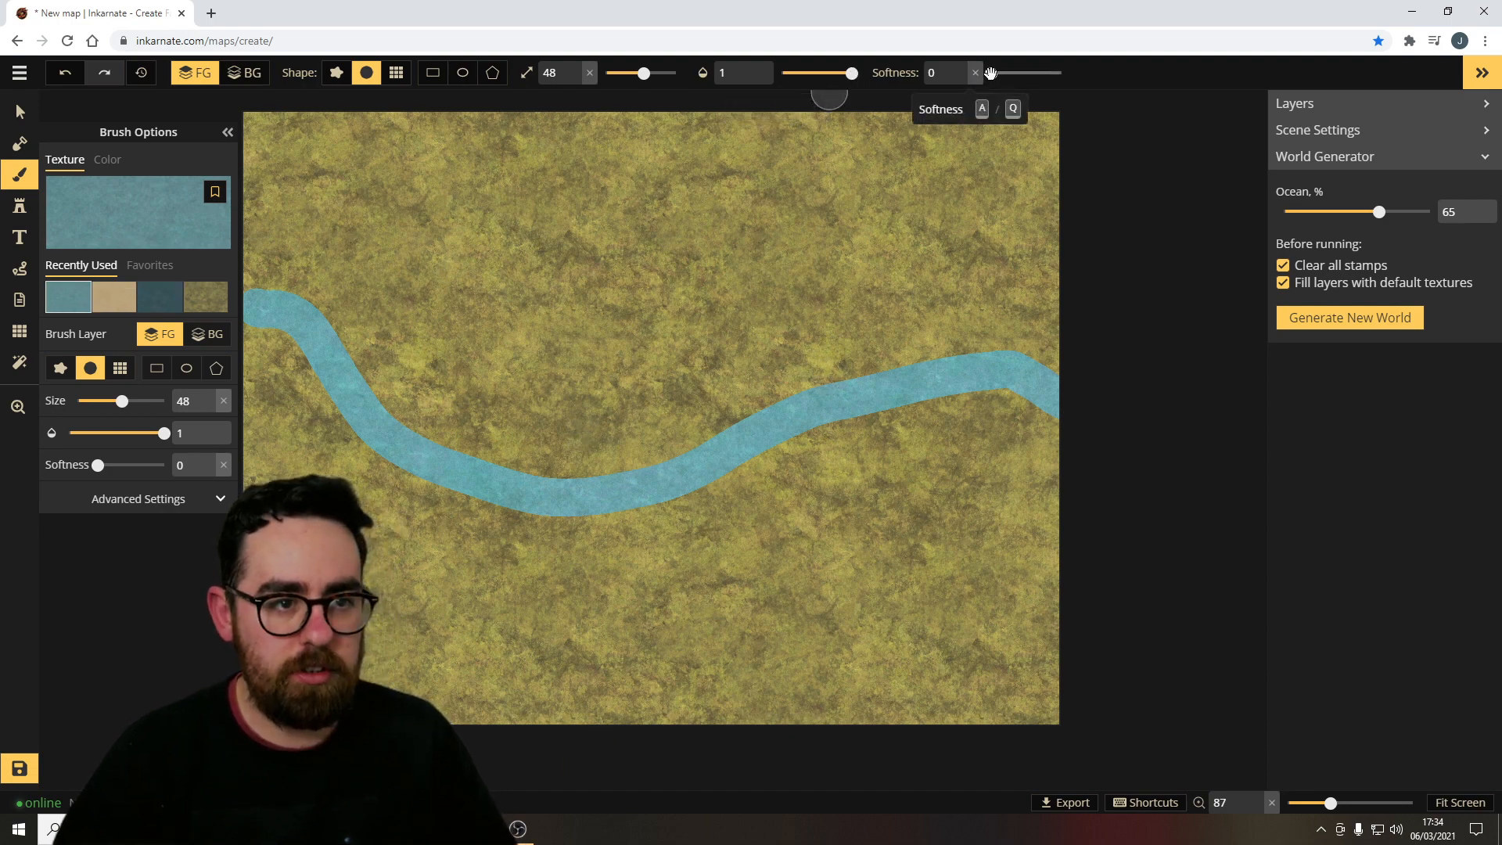
# Set the brush softness to 1, paint a softer water stroke across the map, and undo the strokes.
pyautogui.moveTo(991, 73); pyautogui.dragTo(1093, 79)
pyautogui.hotkey('ctrl', 'z')
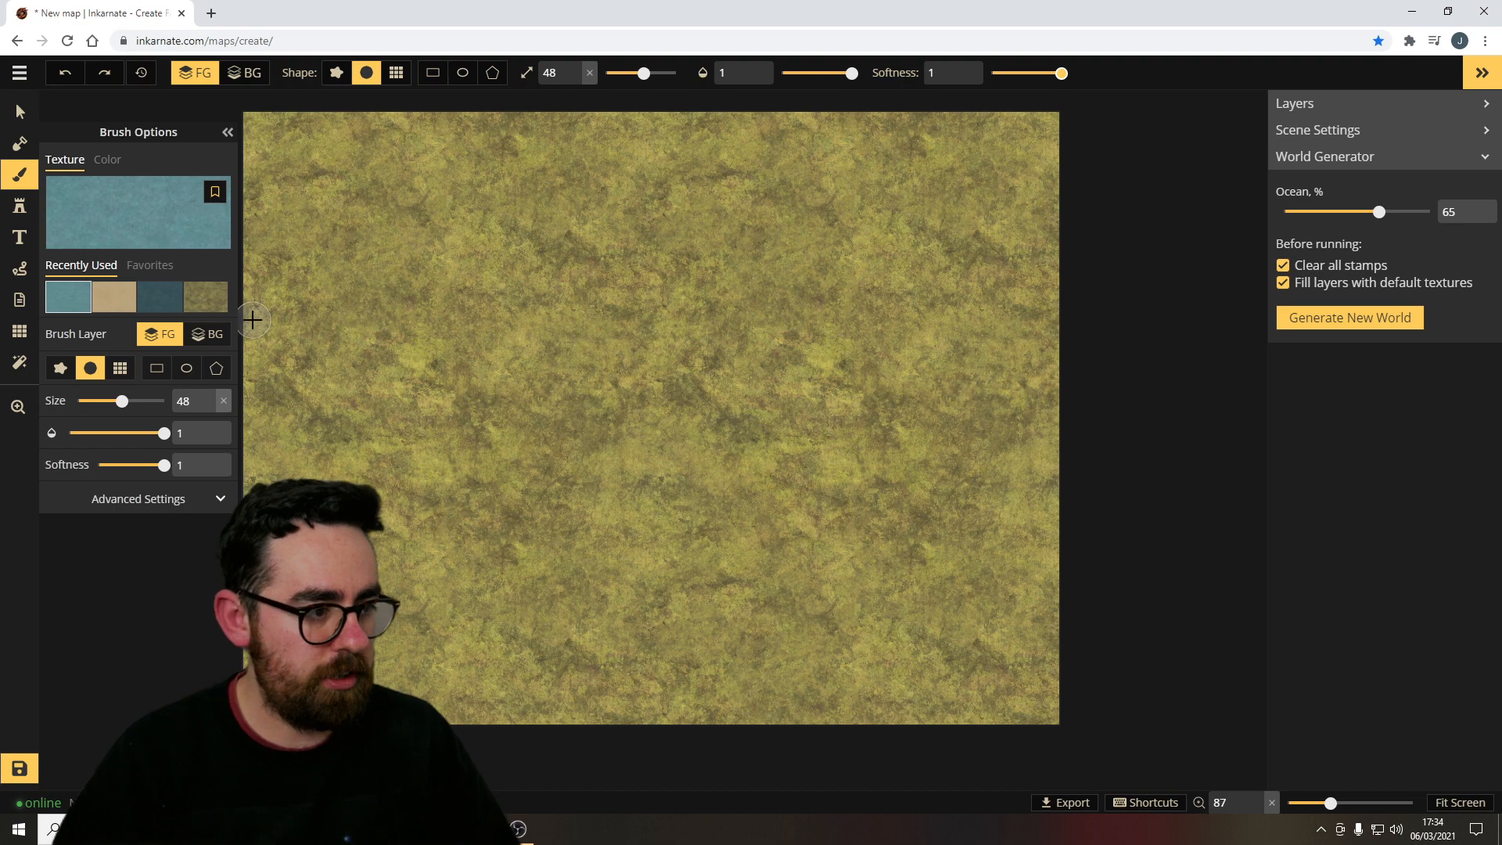
pyautogui.moveTo(252, 319)
pyautogui.mouseDown()
pyautogui.moveTo(309, 317)
pyautogui.moveTo(455, 396)
pyautogui.moveTo(709, 429)
pyautogui.moveTo(999, 342)
pyautogui.moveTo(1134, 317)
pyautogui.mouseUp()
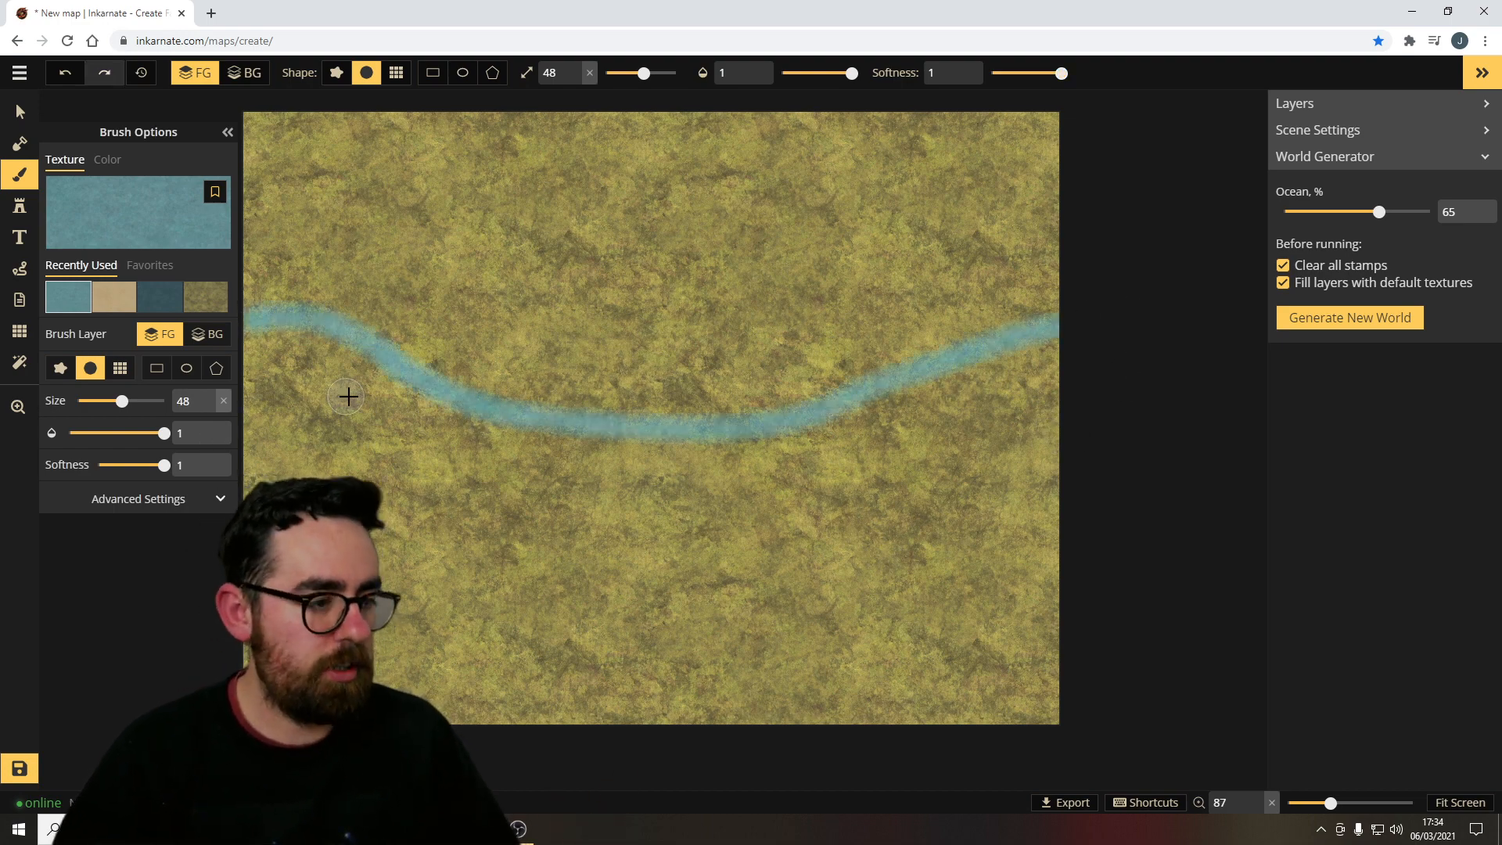
pyautogui.hotkey('ctrl', 'z')
# Carve a winding river across the map using the land mask in Subtract mode at size 30.
pyautogui.click(20, 143)
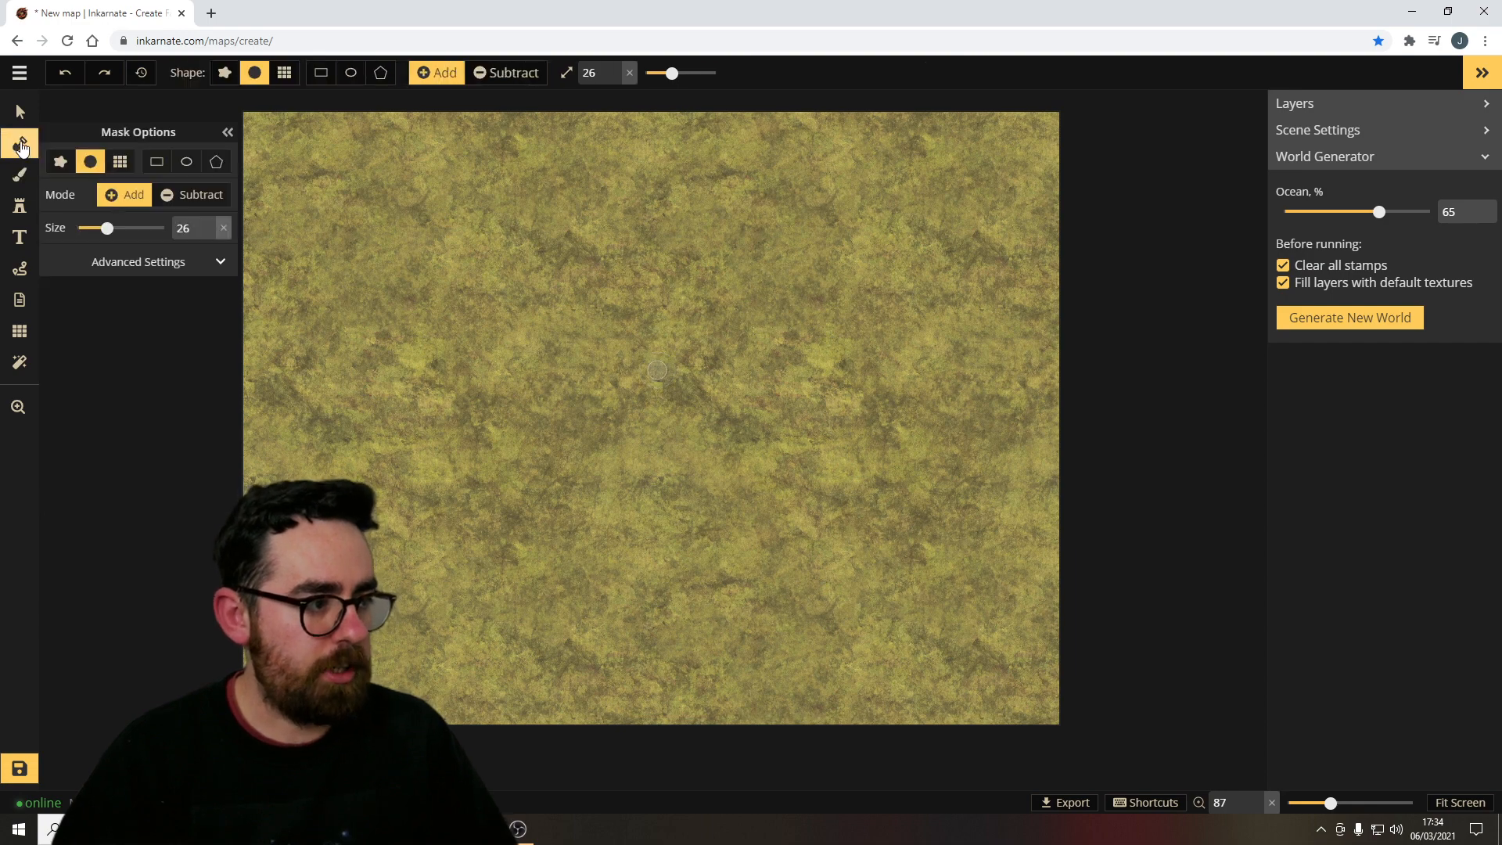
pyautogui.click(201, 195)
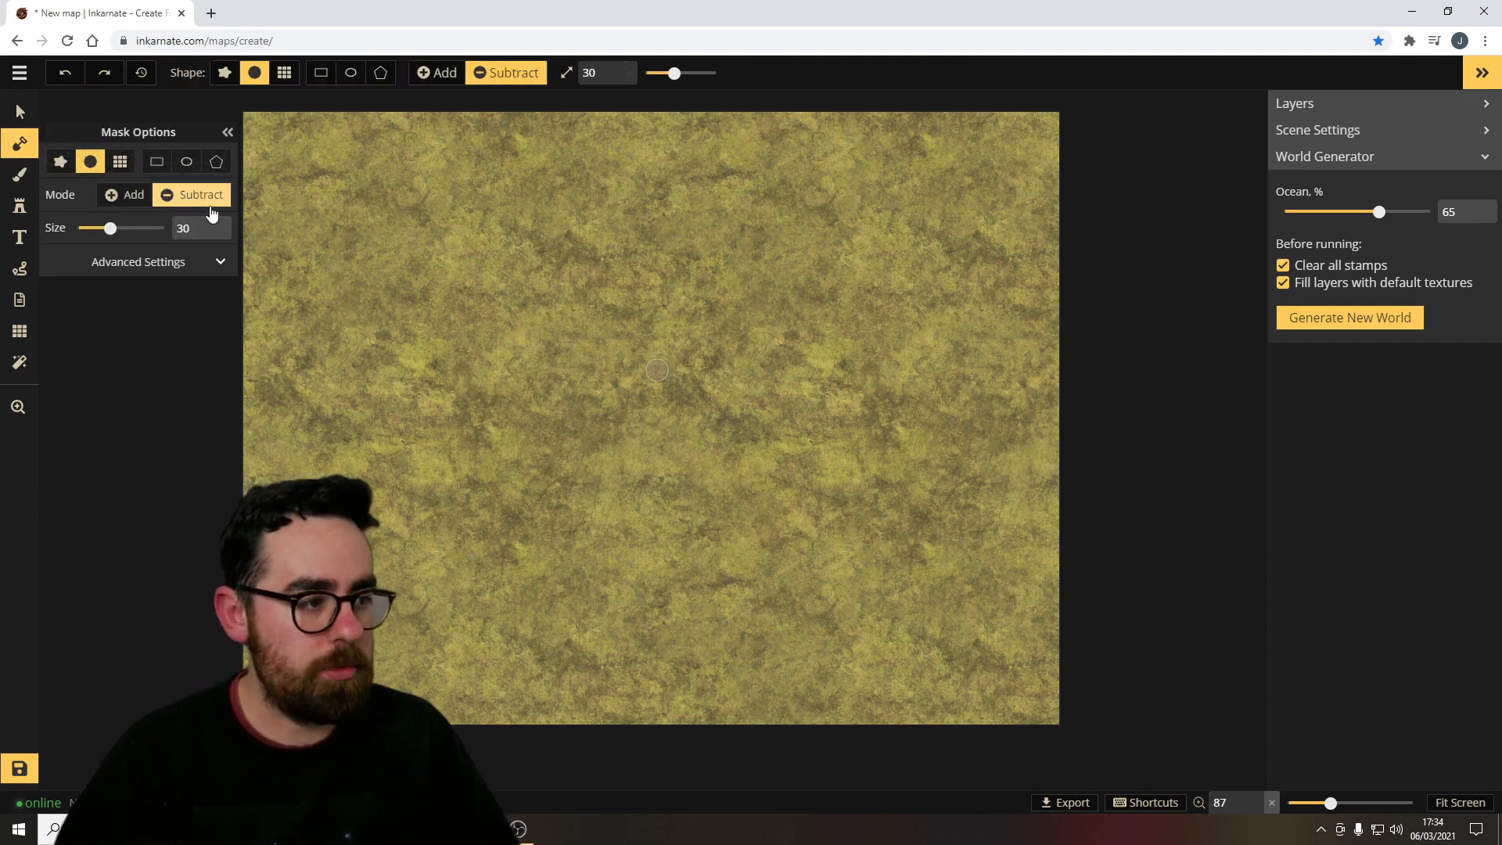
pyautogui.moveTo(247, 337)
pyautogui.mouseDown()
pyautogui.moveTo(281, 327)
pyautogui.moveTo(568, 440)
pyautogui.moveTo(686, 444)
pyautogui.moveTo(970, 392)
pyautogui.moveTo(1058, 398)
pyautogui.mouseUp()
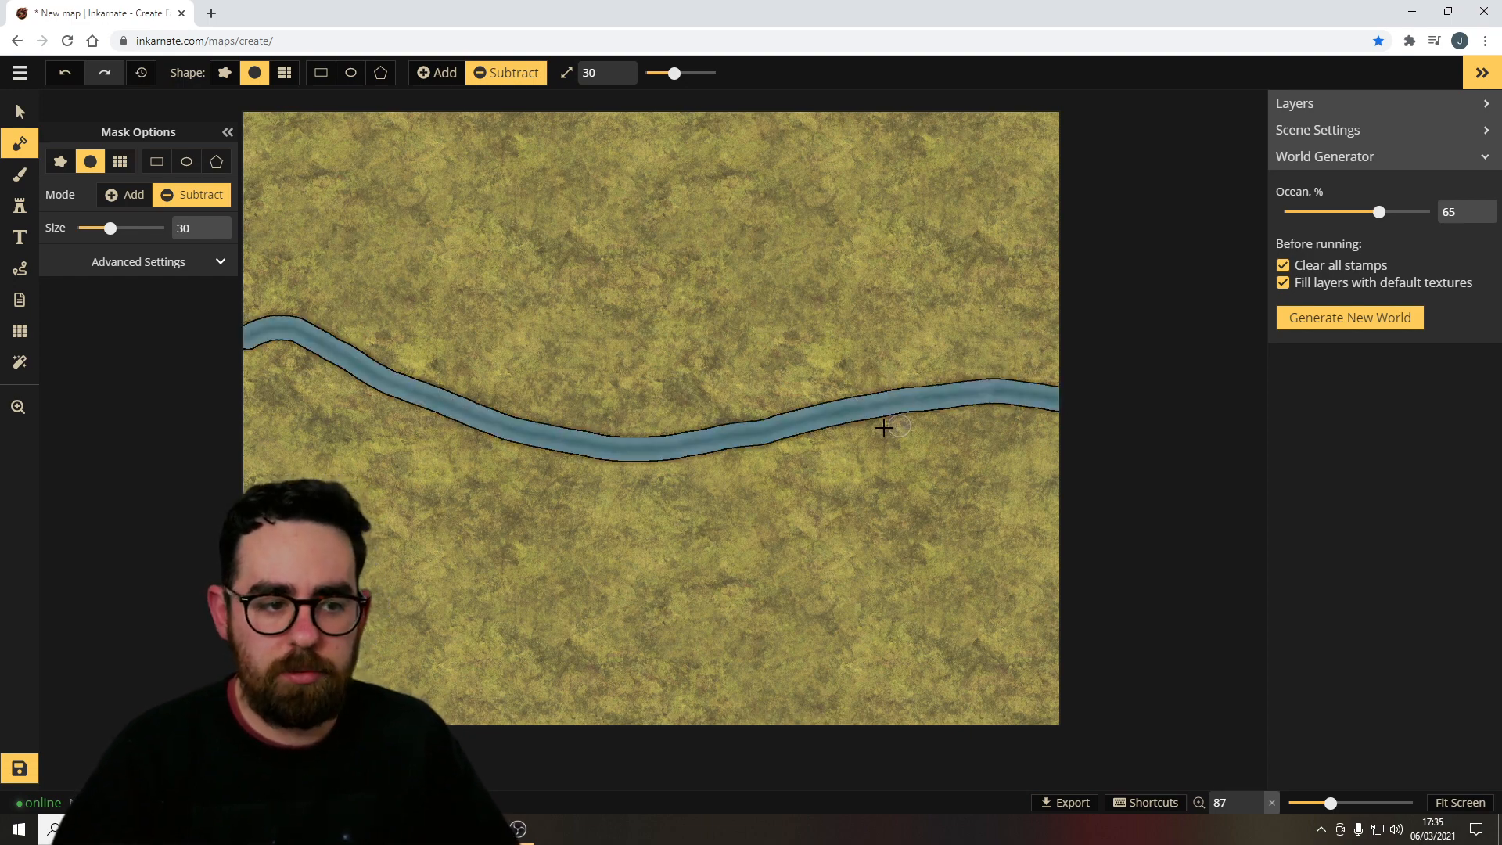
# Pick a brown dirt texture from the brush texture catalog and set the brush size to 39.
pyautogui.click(19, 174)
pyautogui.click(88, 205)
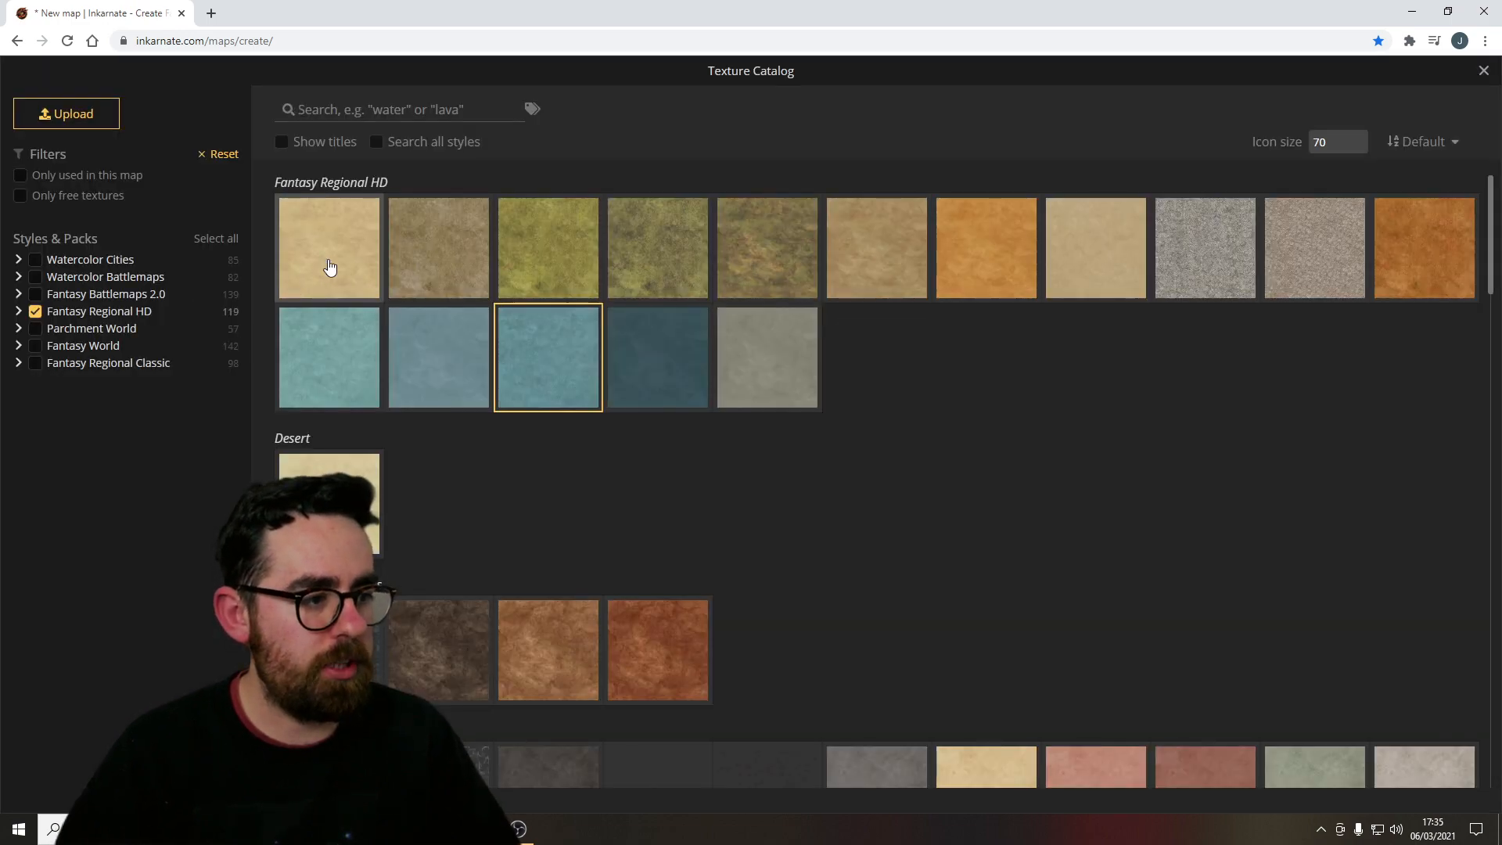
pyautogui.click(441, 245)
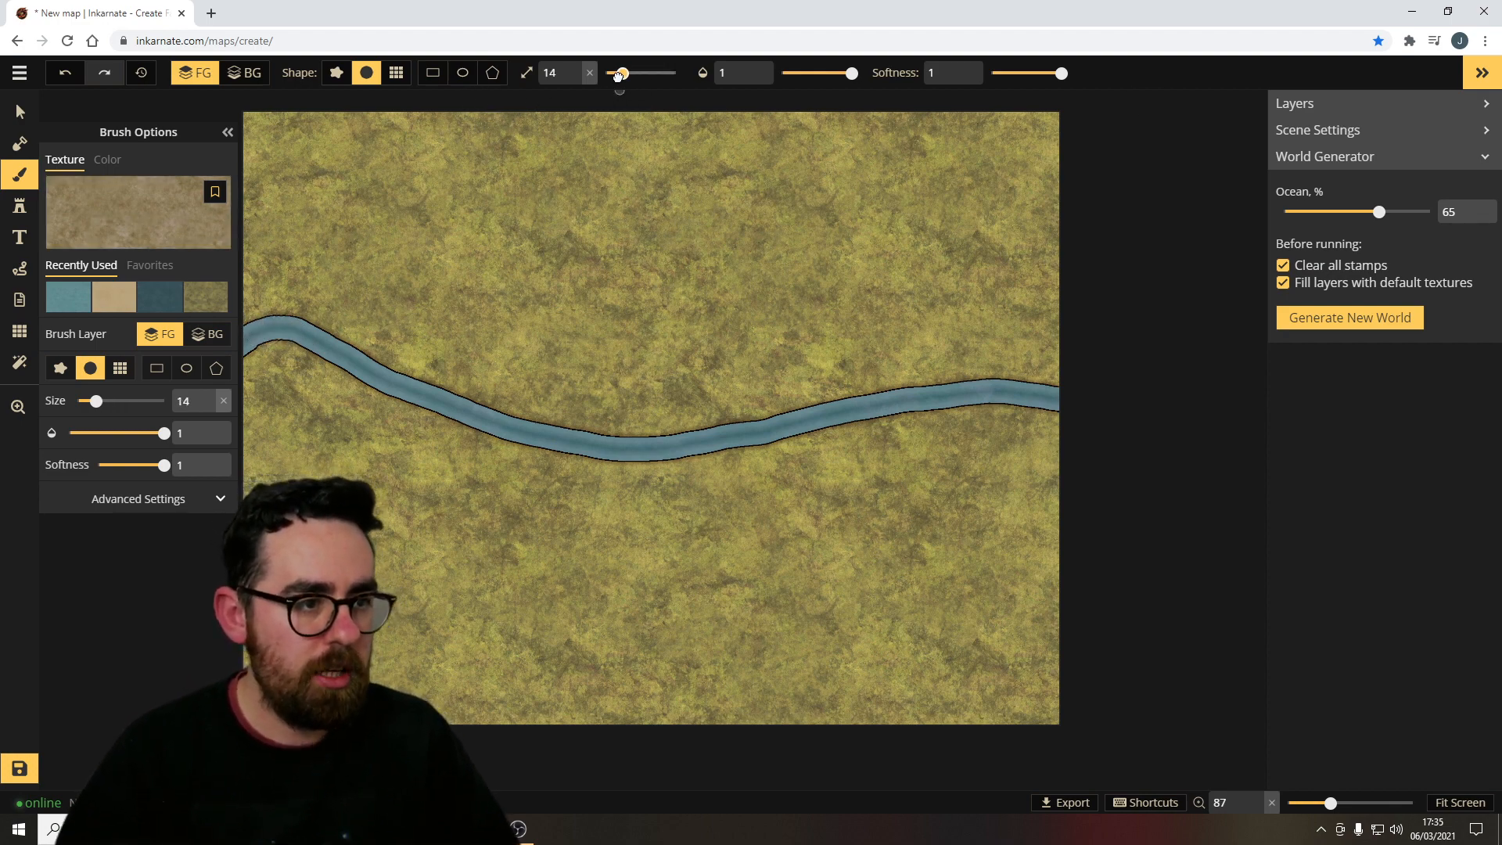
pyautogui.moveTo(618, 73); pyautogui.dragTo(640, 73)
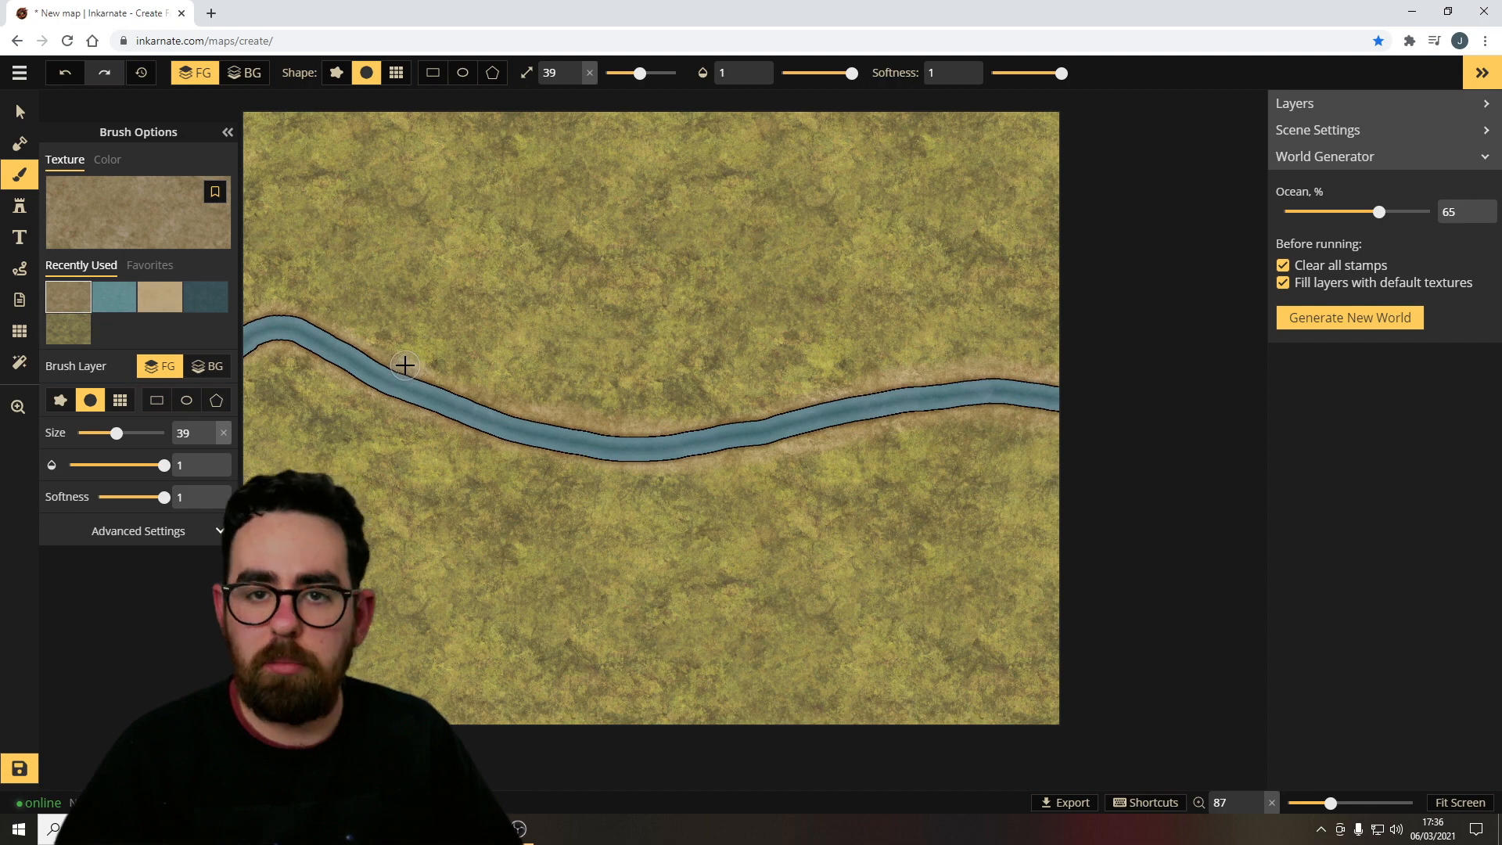
# Open the stamp catalog and select the first tree set in the Trees category.
pyautogui.click(20, 206)
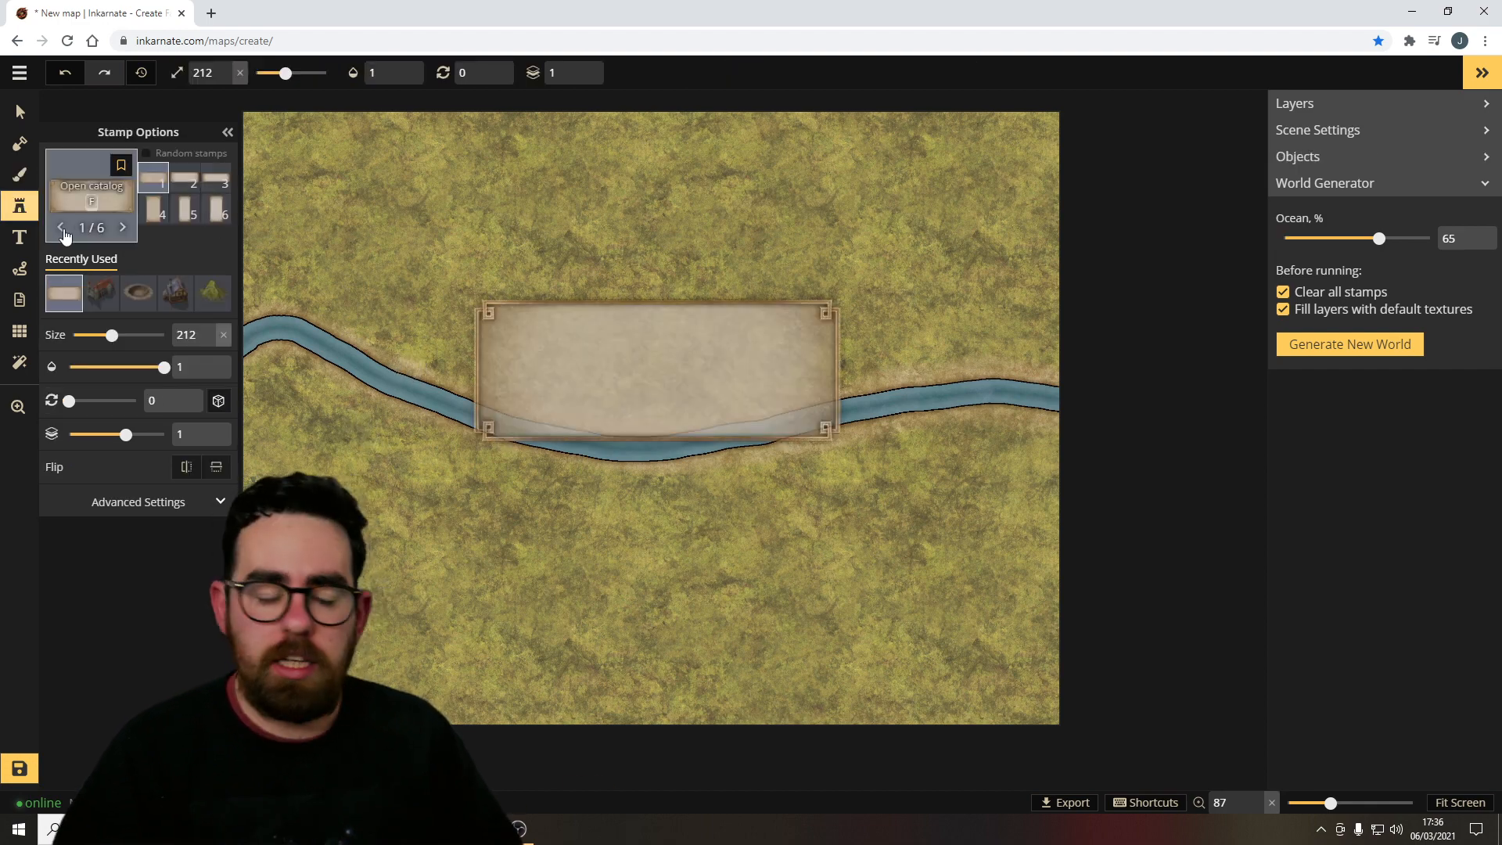
pyautogui.click(92, 202)
pyautogui.scroll(20, 806, 499)
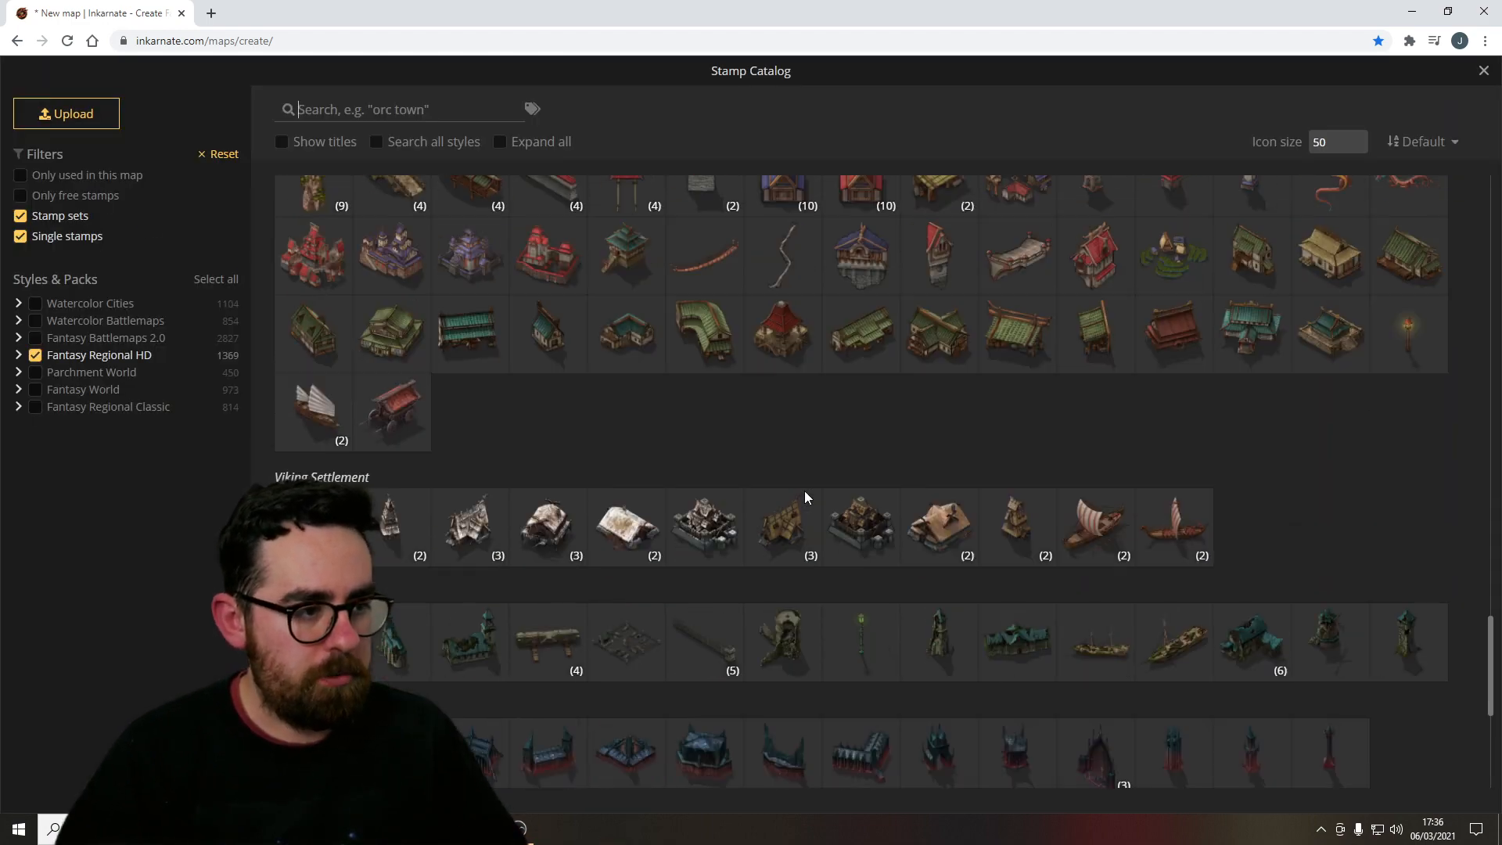
pyautogui.scroll(15, 734, 420)
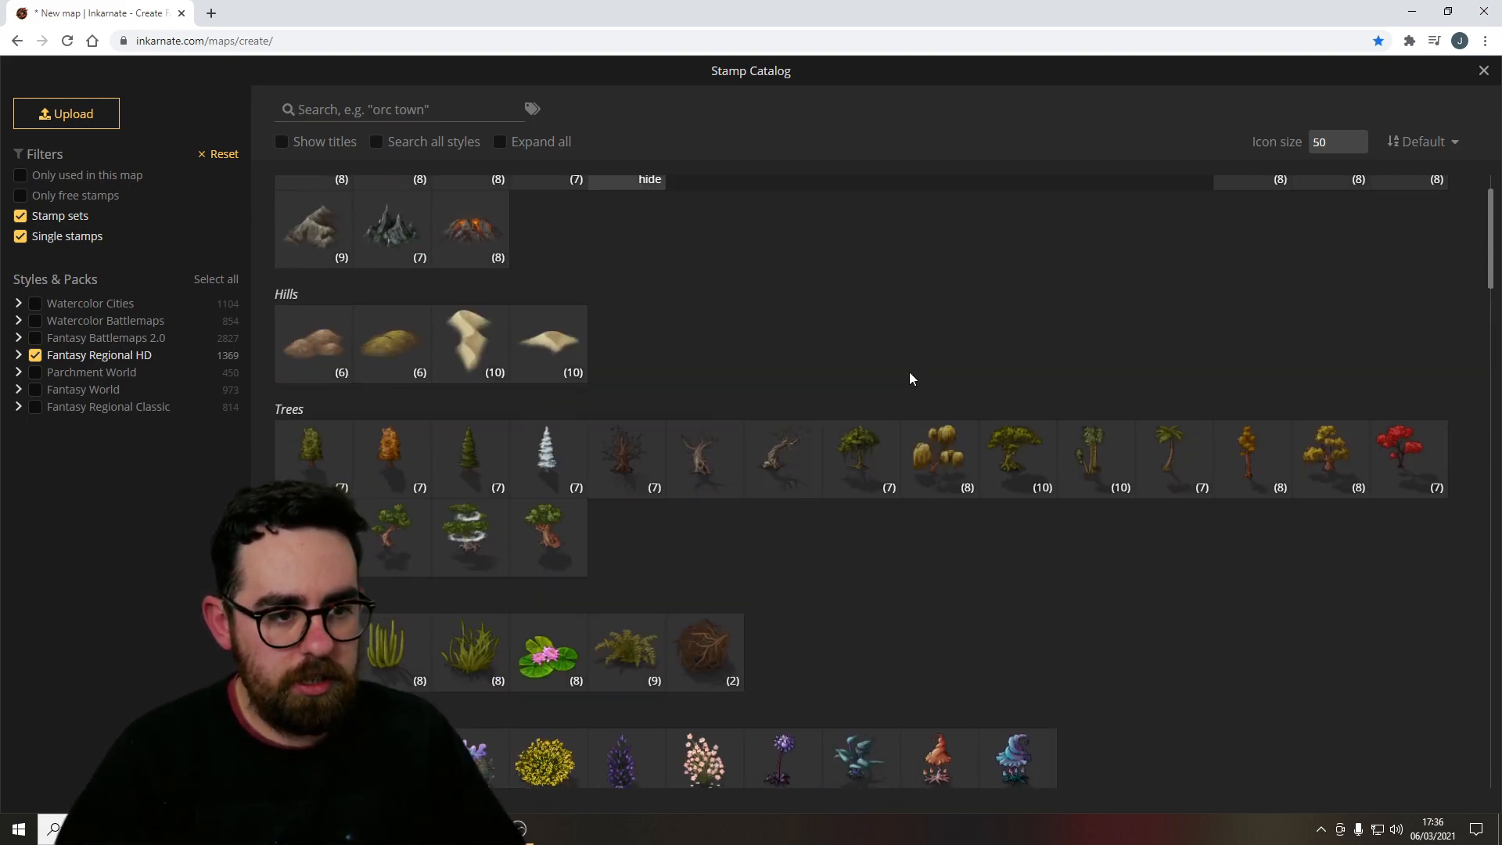
pyautogui.scroll(1, 938, 407)
pyautogui.scroll(-2, 673, 418)
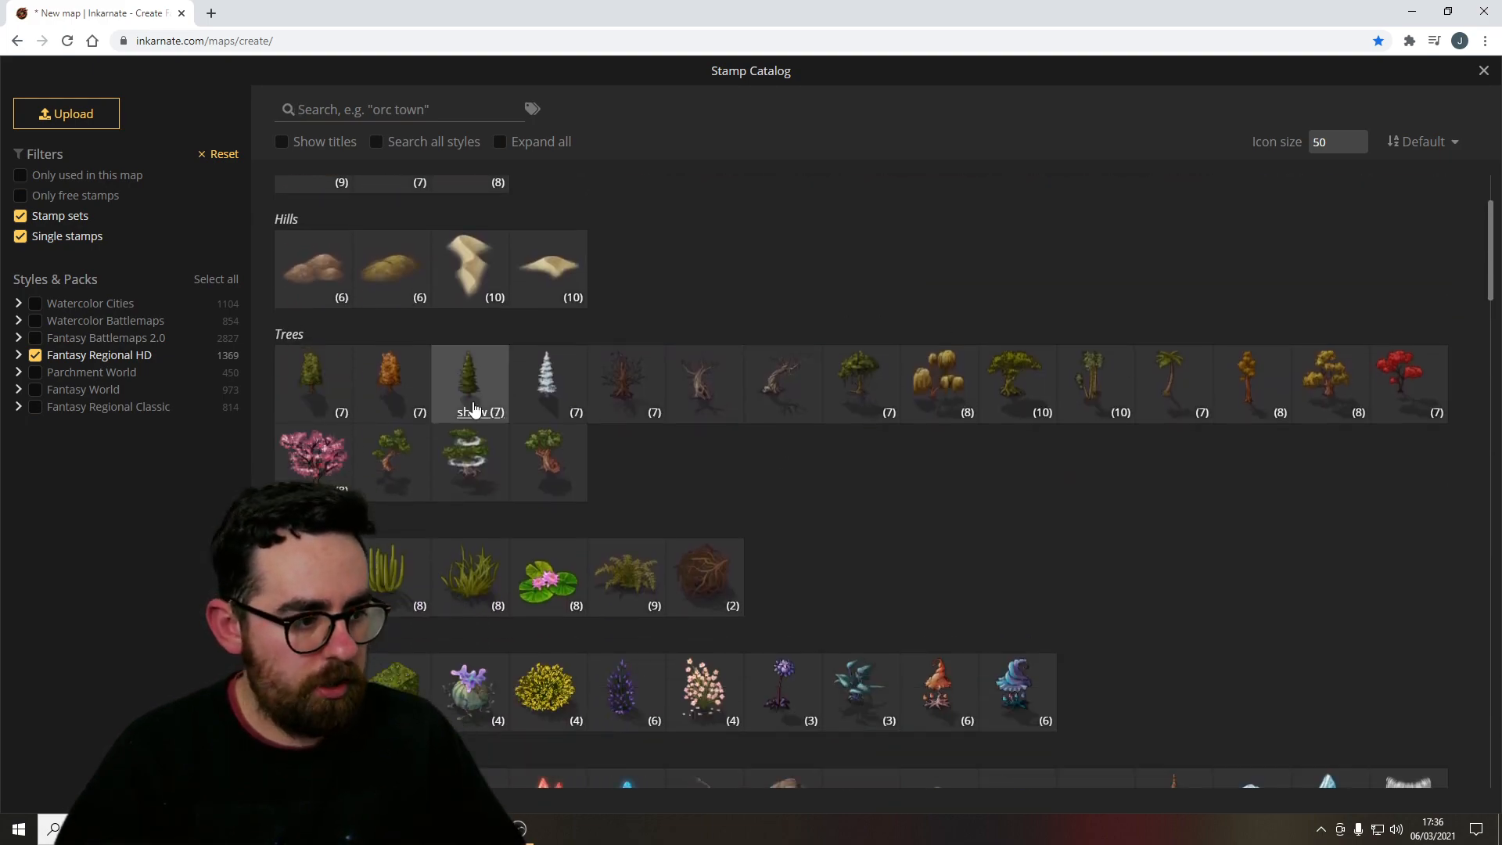
pyautogui.click(297, 383)
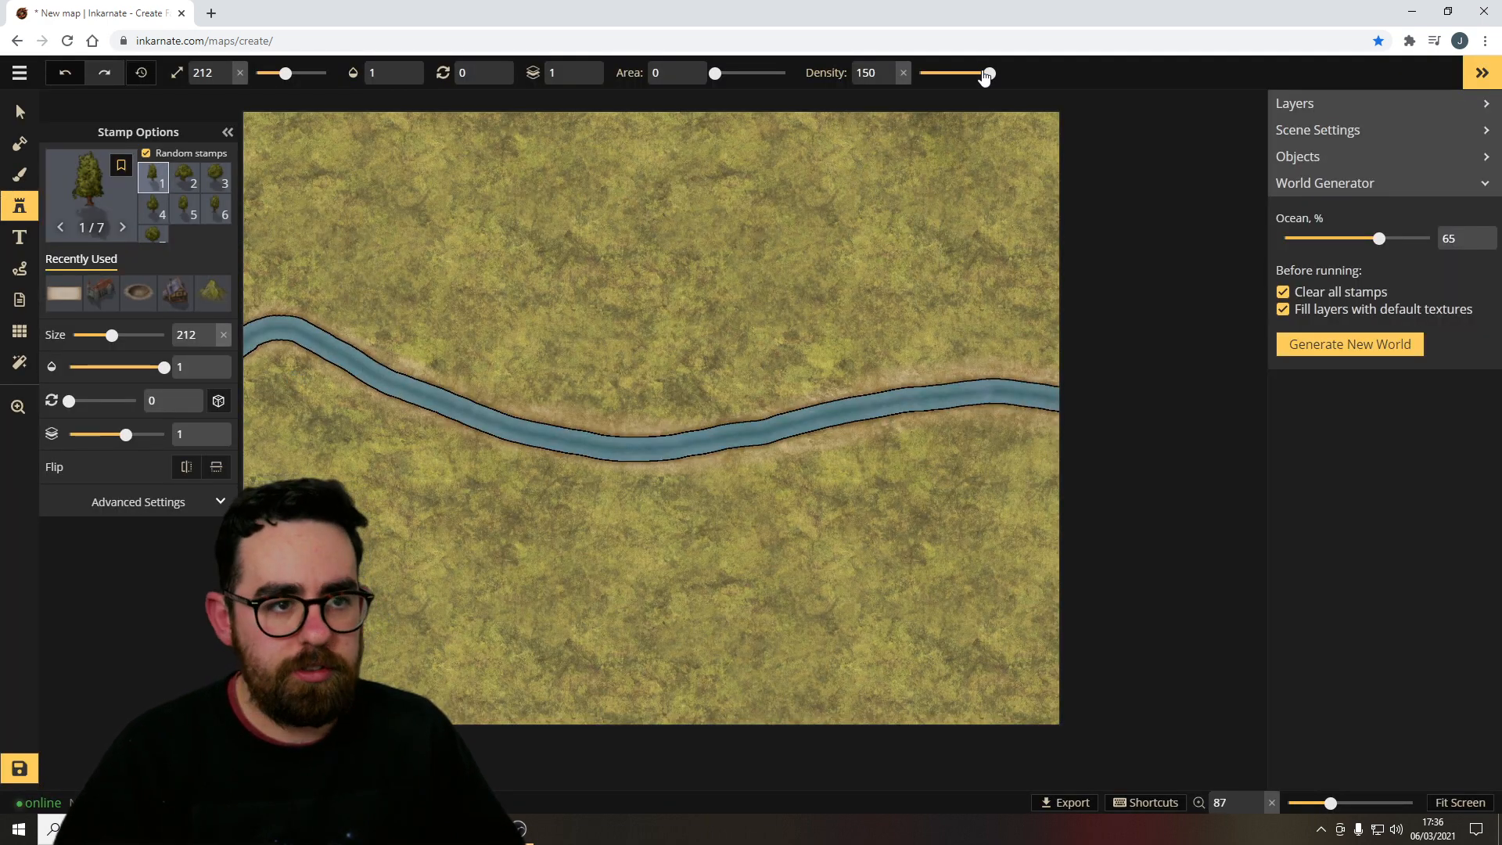
# Set the stamp density to 49 and scatter trees across the area above the river.
pyautogui.moveTo(984, 74); pyautogui.dragTo(938, 76)
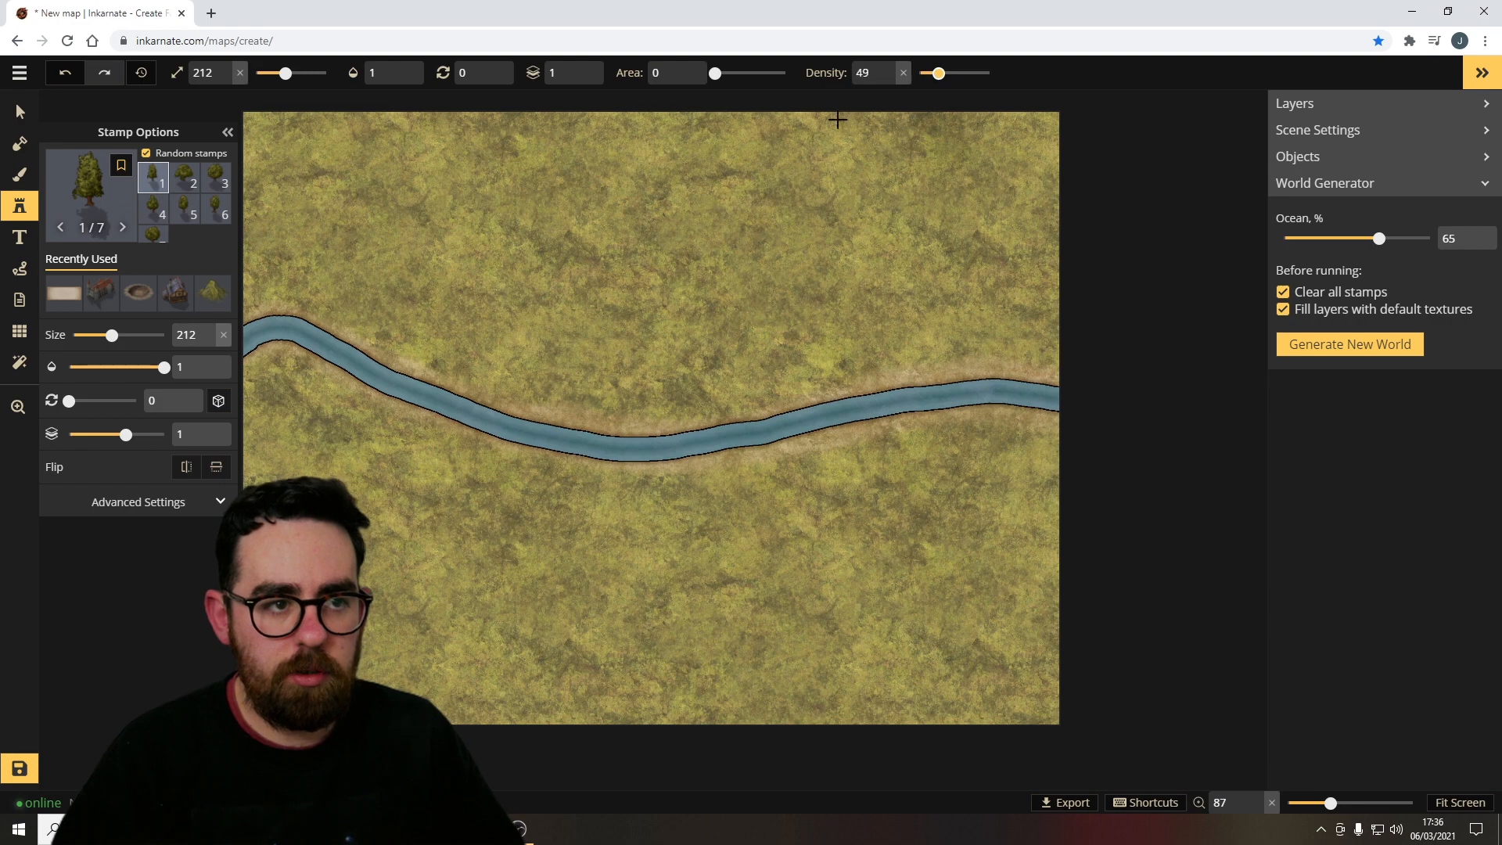
pyautogui.click(266, 210)
pyautogui.moveTo(374, 223)
pyautogui.mouseDown()
pyautogui.moveTo(510, 302)
pyautogui.moveTo(548, 203)
pyautogui.moveTo(508, 157)
pyautogui.moveTo(701, 190)
pyautogui.moveTo(671, 282)
pyautogui.moveTo(740, 321)
pyautogui.moveTo(783, 227)
pyautogui.moveTo(958, 181)
pyautogui.moveTo(908, 235)
pyautogui.moveTo(899, 329)
pyautogui.moveTo(990, 321)
pyautogui.moveTo(1023, 145)
pyautogui.mouseUp()
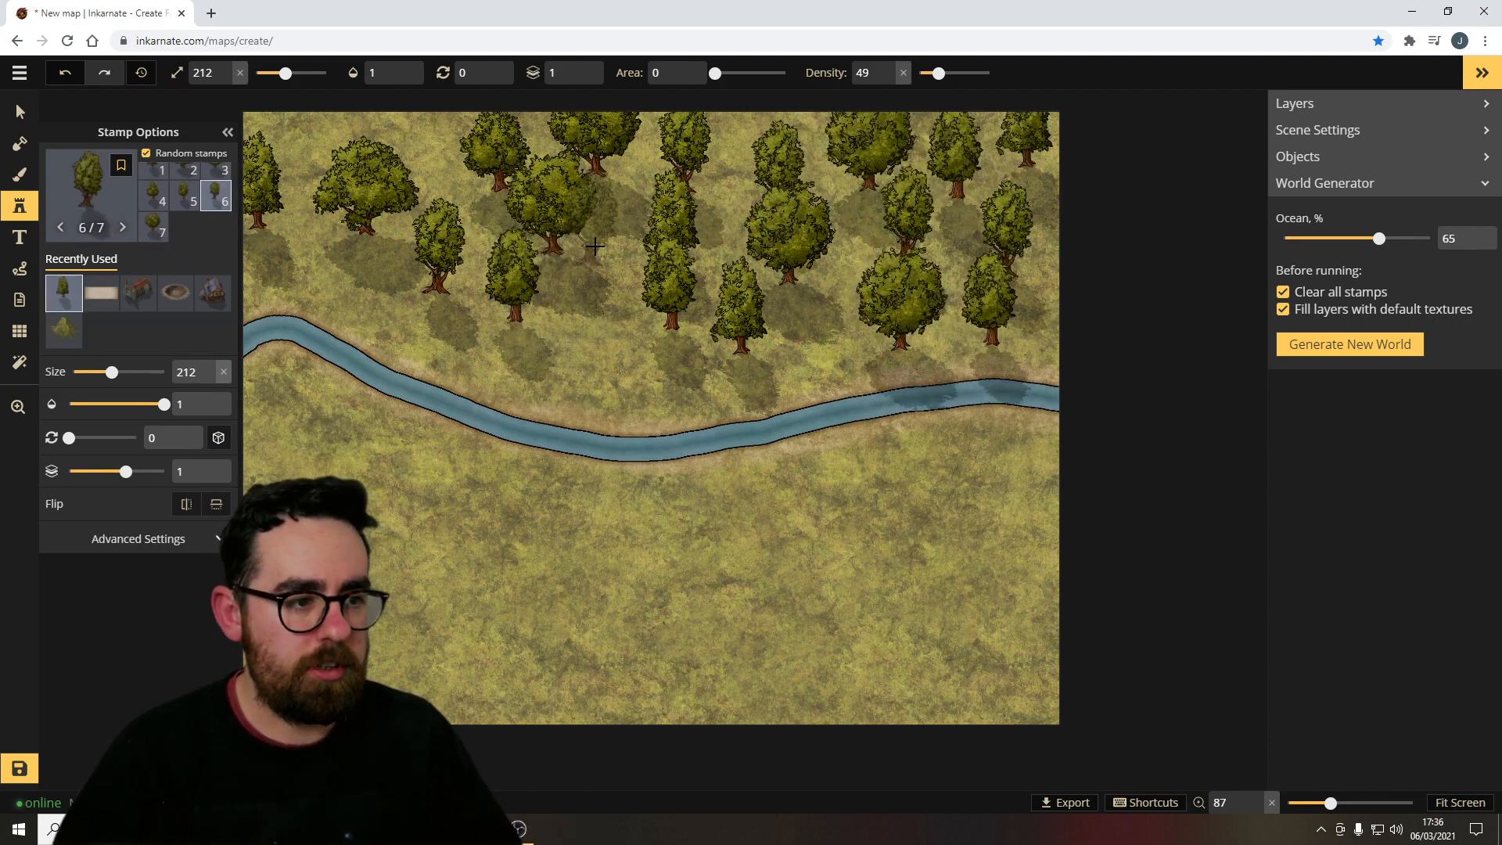
pyautogui.moveTo(592, 213); pyautogui.dragTo(592, 292)
# Stamp a few more single trees in the top-left corner and beside the river.
pyautogui.click(295, 144)
pyautogui.click(393, 130)
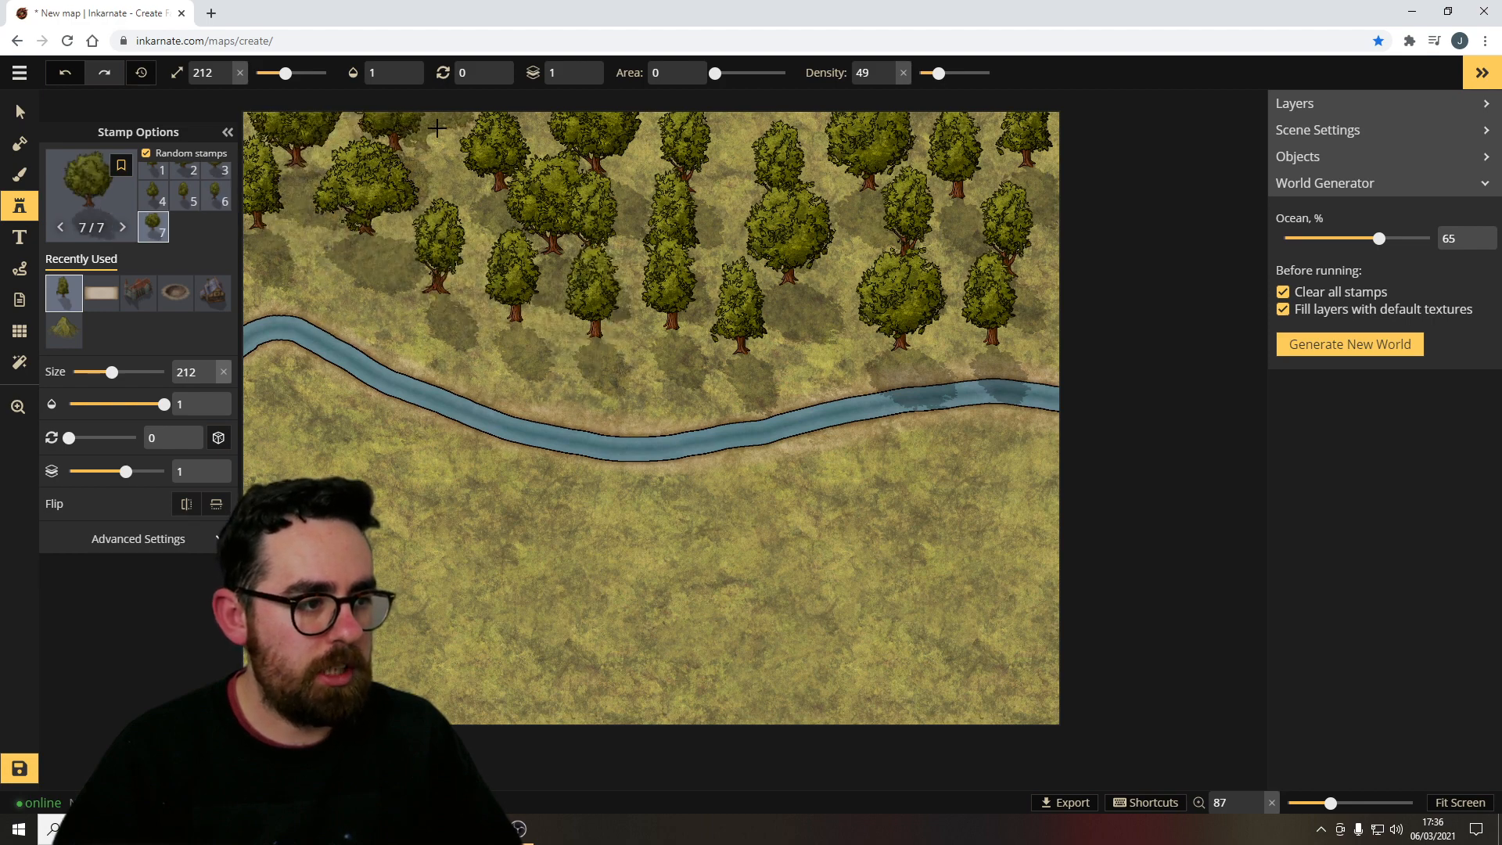
pyautogui.click(276, 267)
pyautogui.click(483, 360)
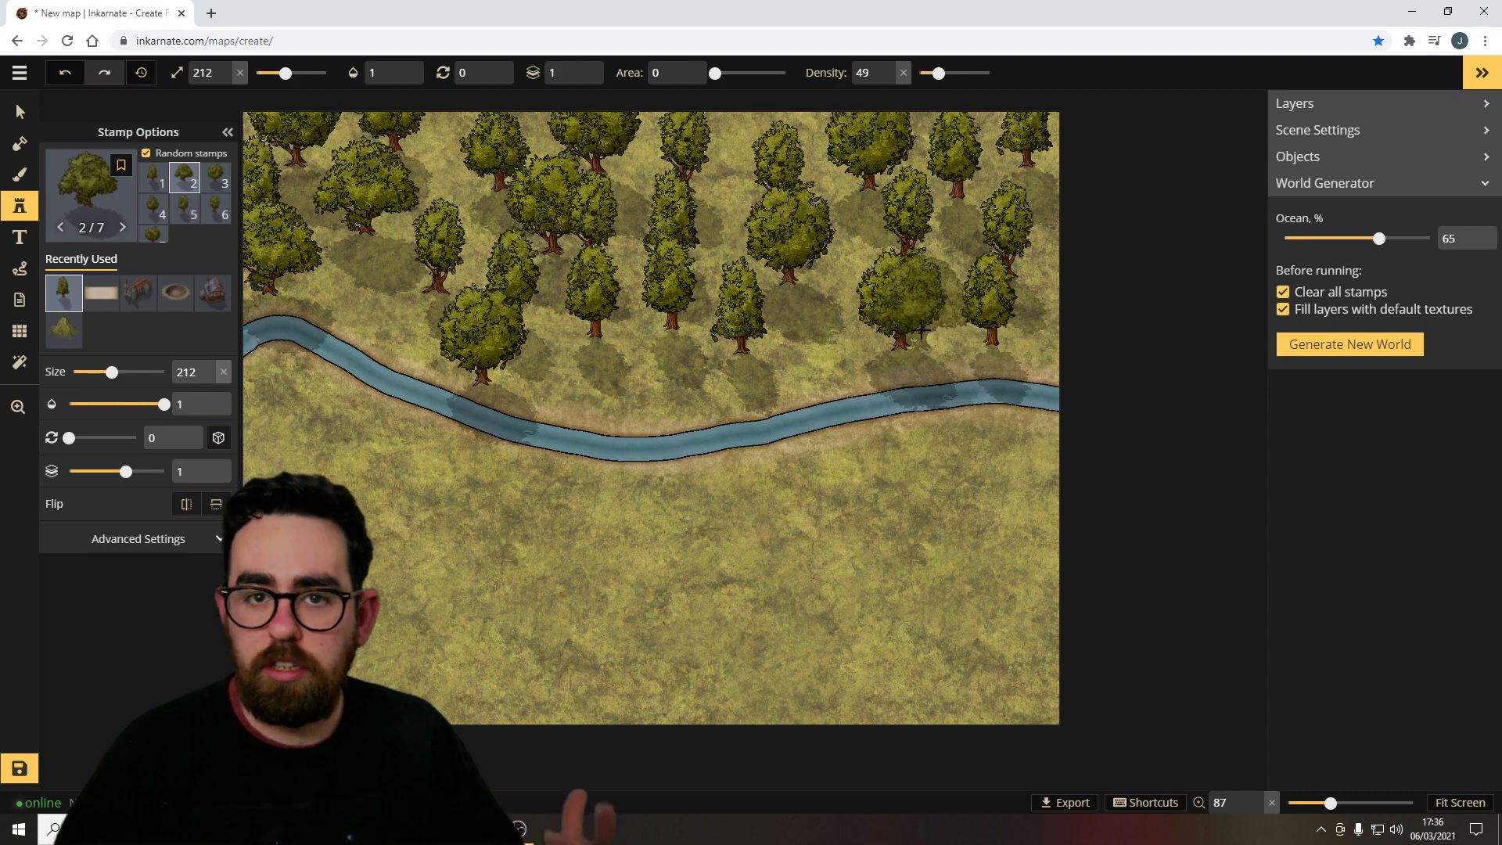
# Place a Watermill 1 stamp on the river near the map's left edge.
pyautogui.click(88, 196)
pyautogui.scroll(-5, 805, 469)
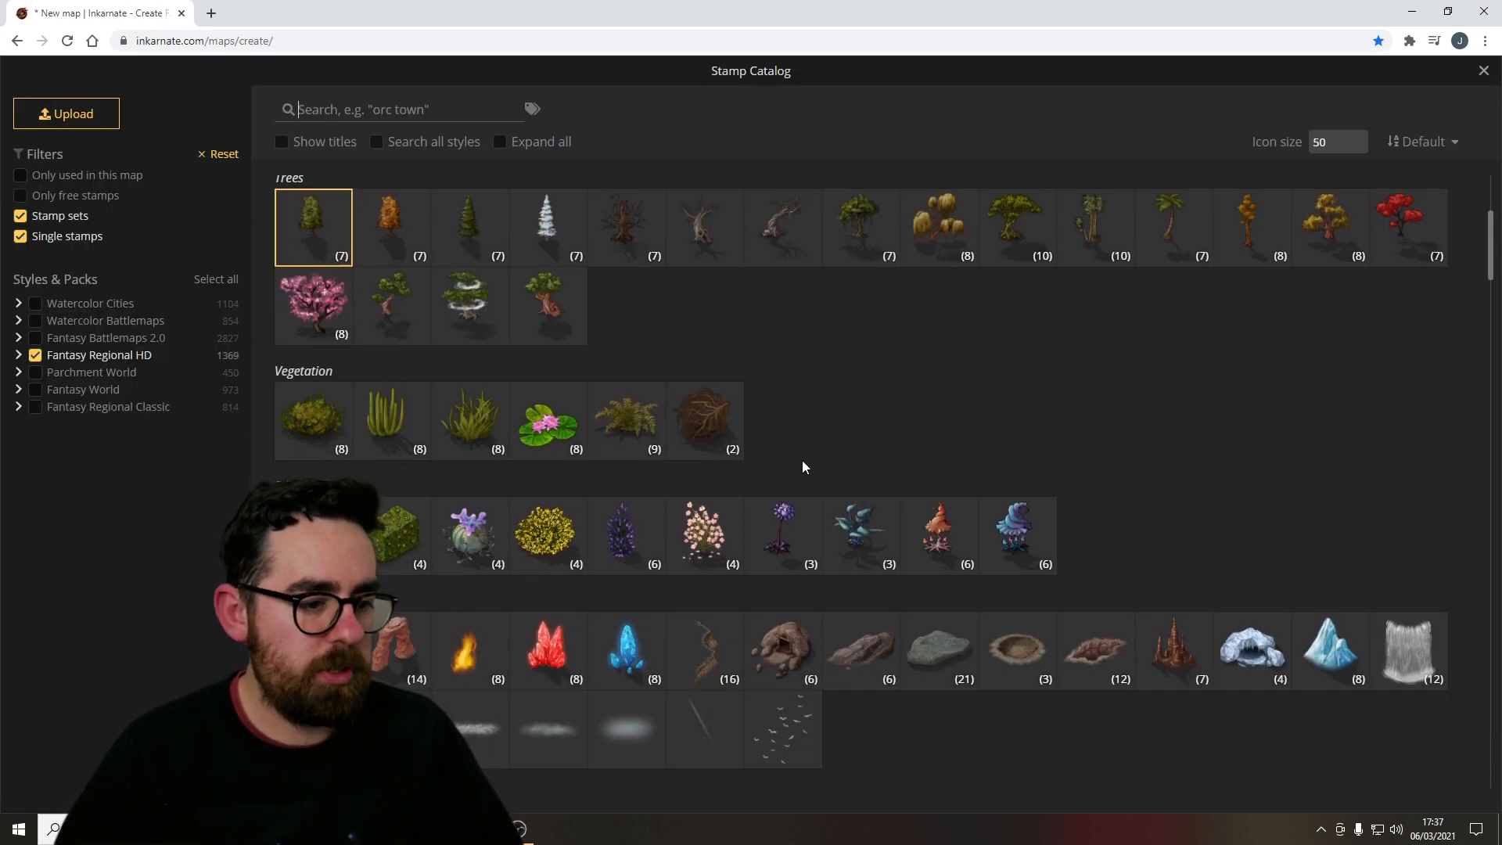
pyautogui.scroll(-7, 799, 465)
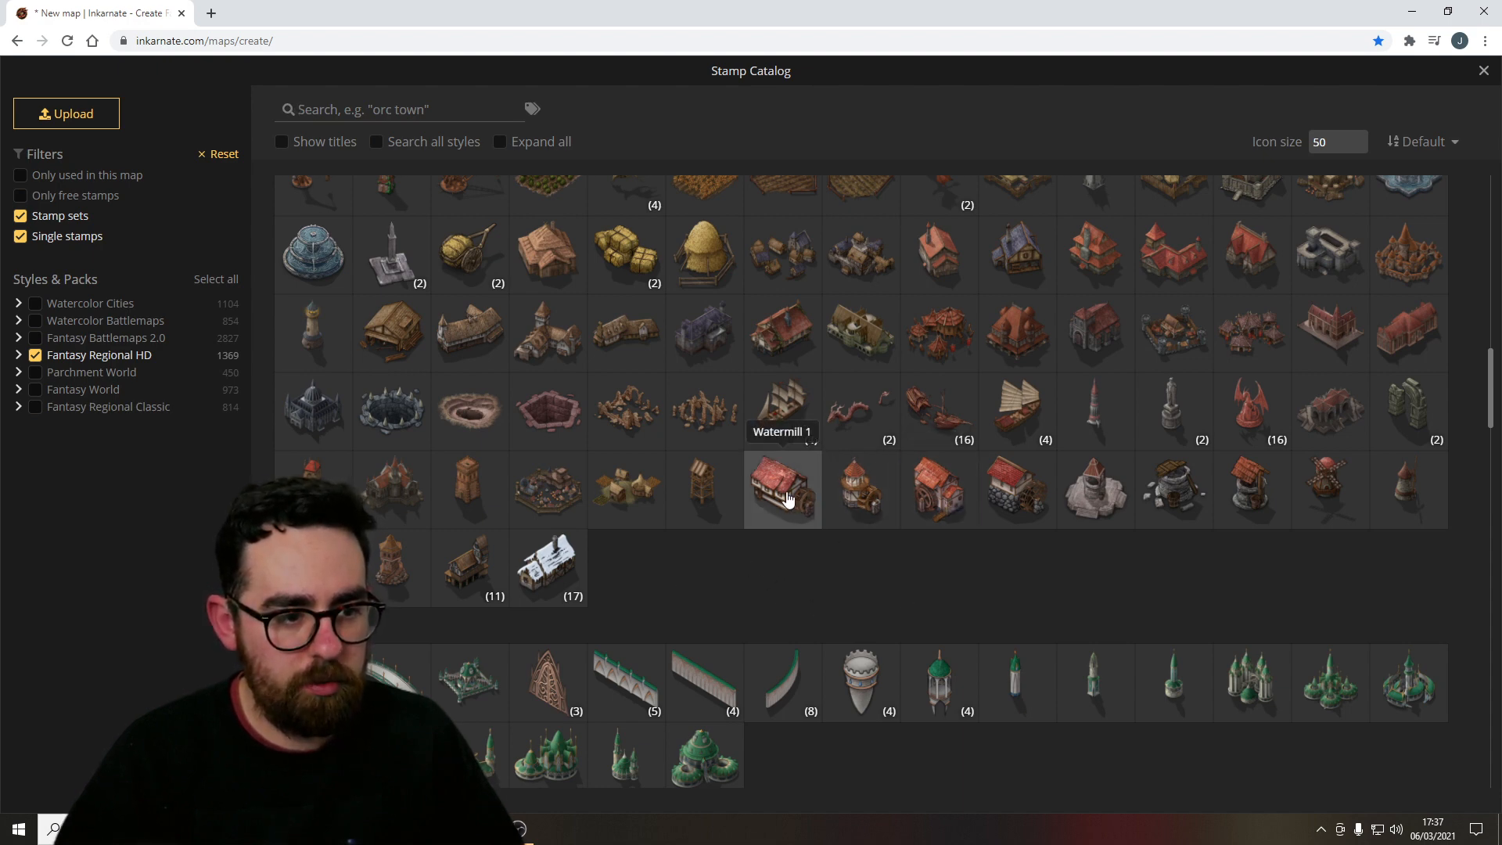
pyautogui.click(786, 499)
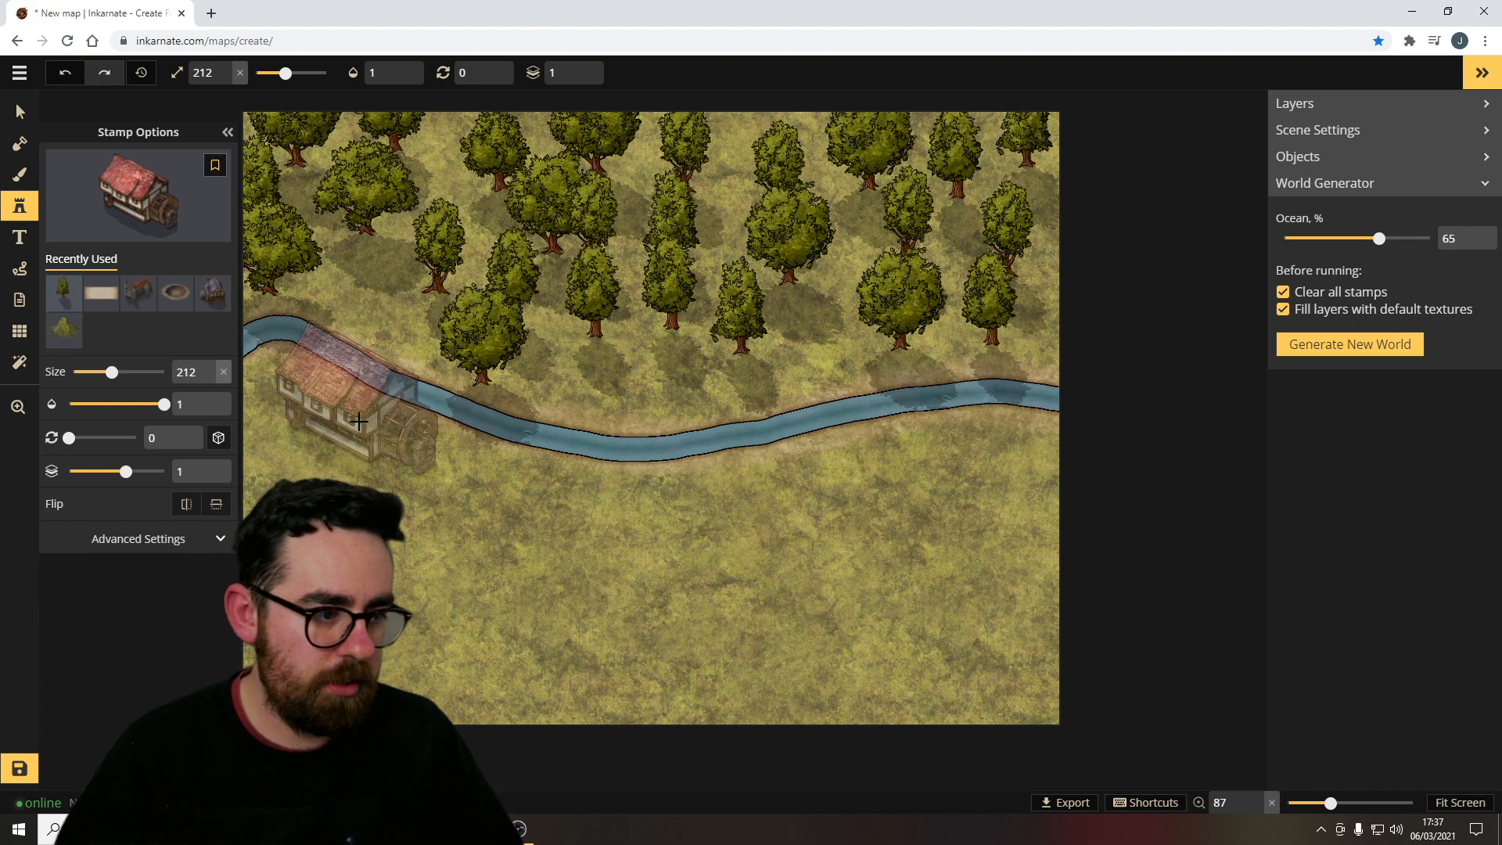
pyautogui.click(358, 423)
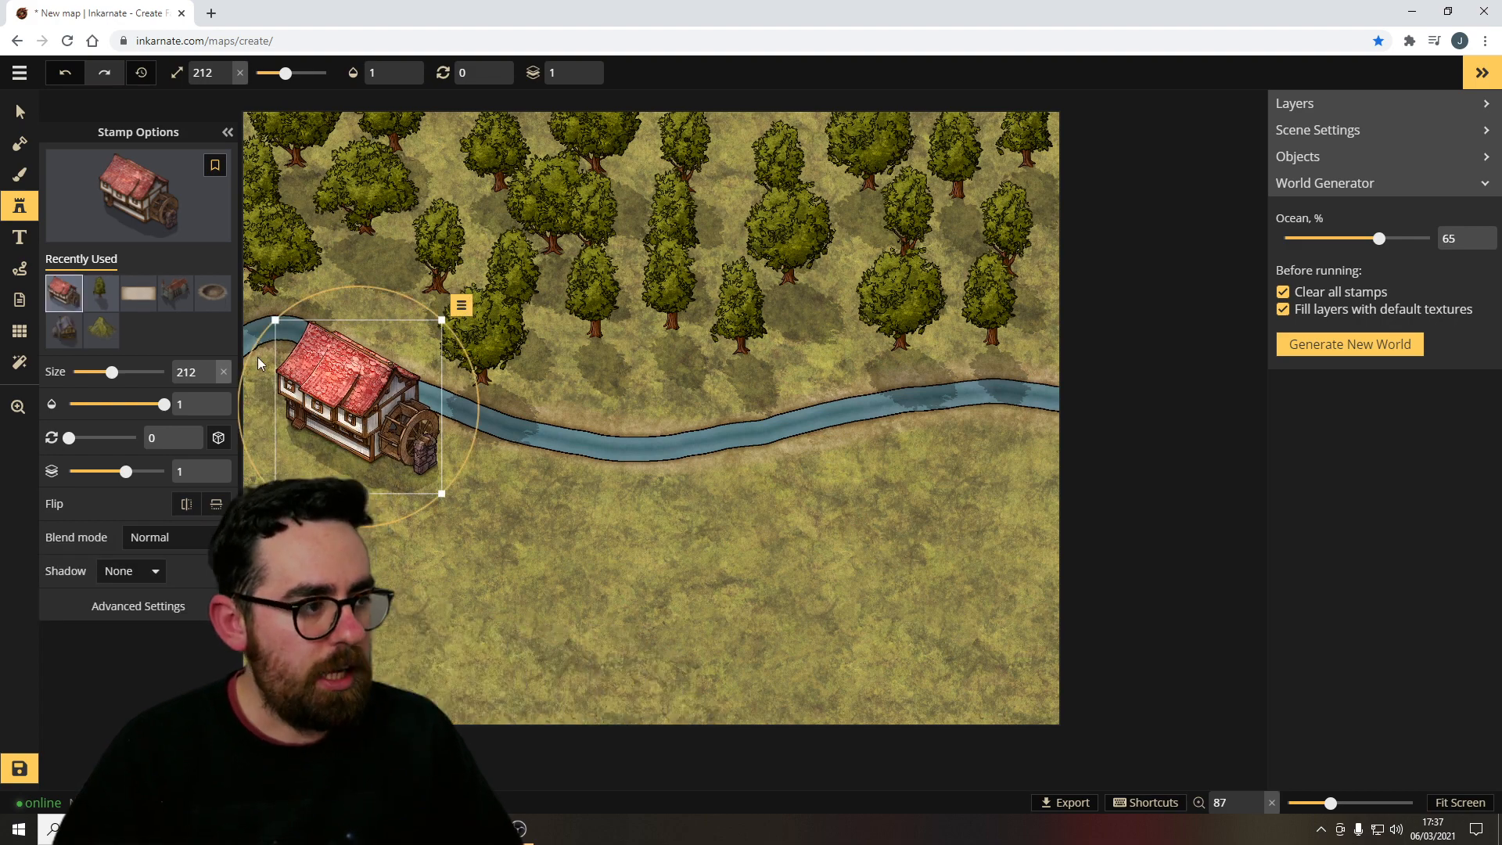
# Nudge the watermill slightly up and right and set its shadow to Layer.
pyautogui.moveTo(318, 398); pyautogui.dragTo(334, 380)
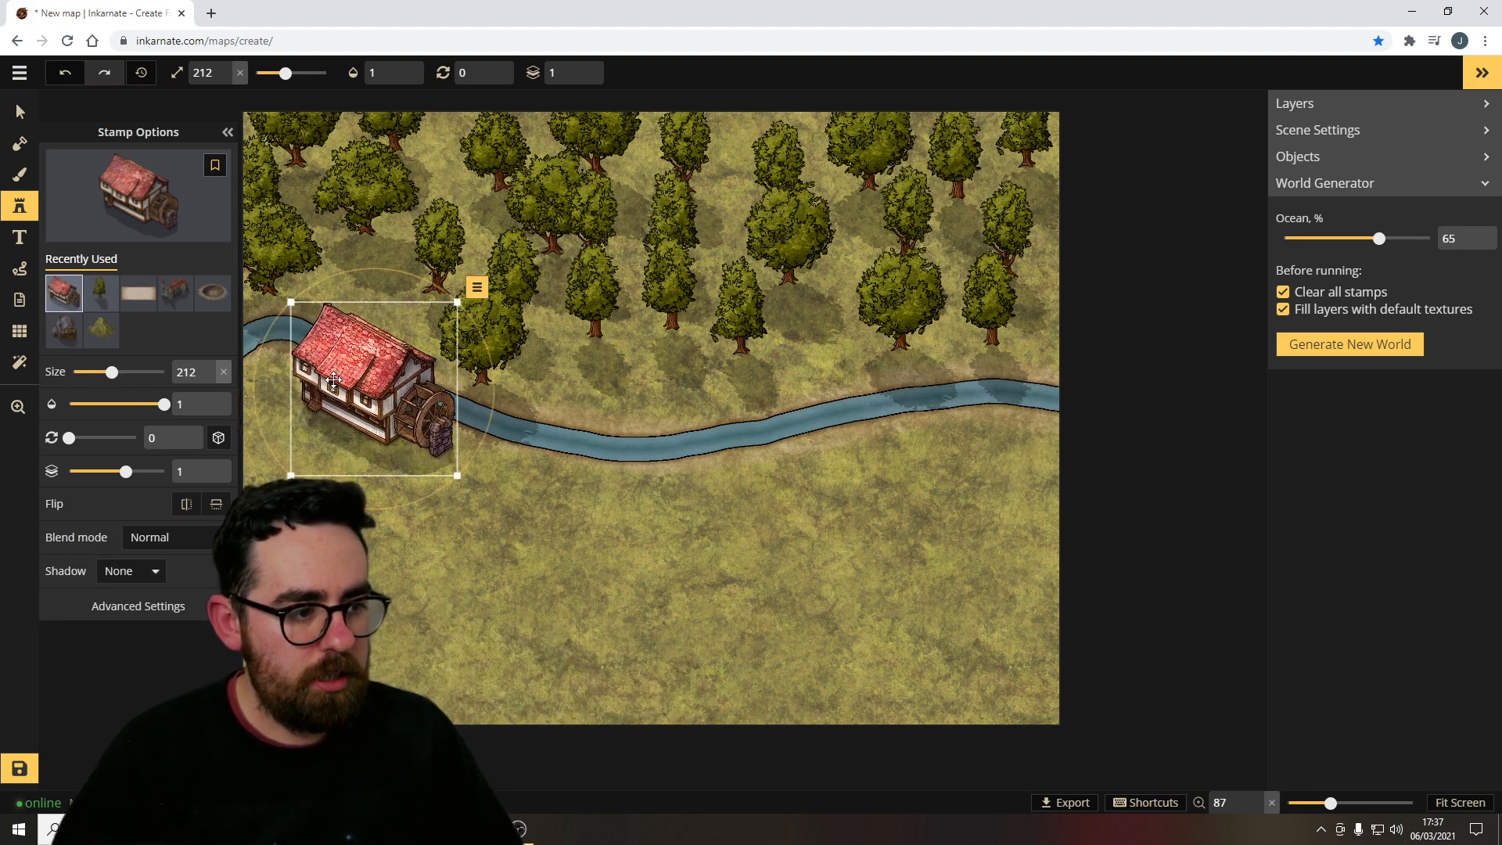
pyautogui.click(148, 571)
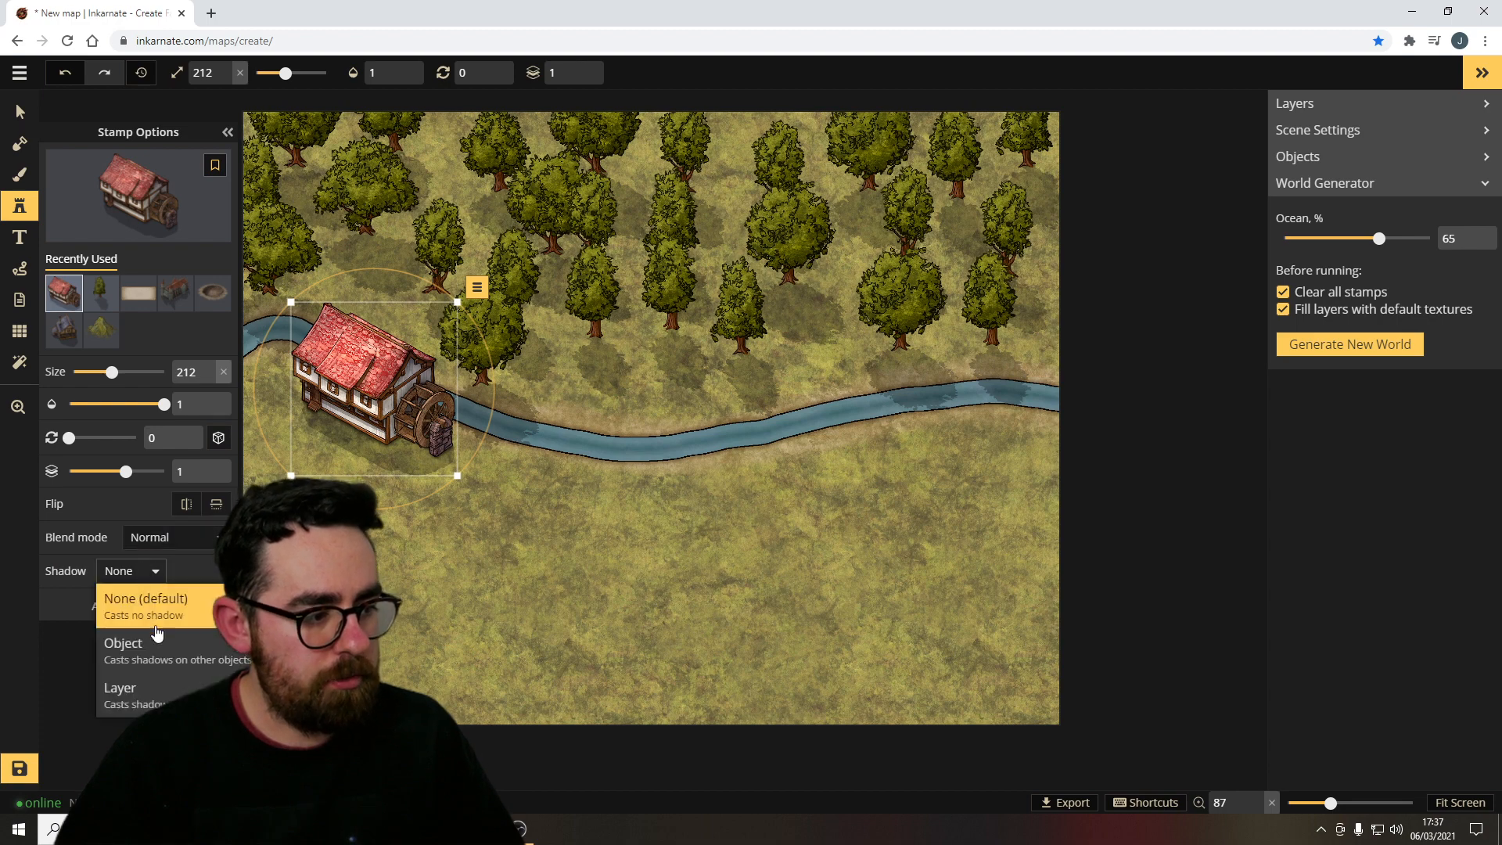
pyautogui.click(155, 692)
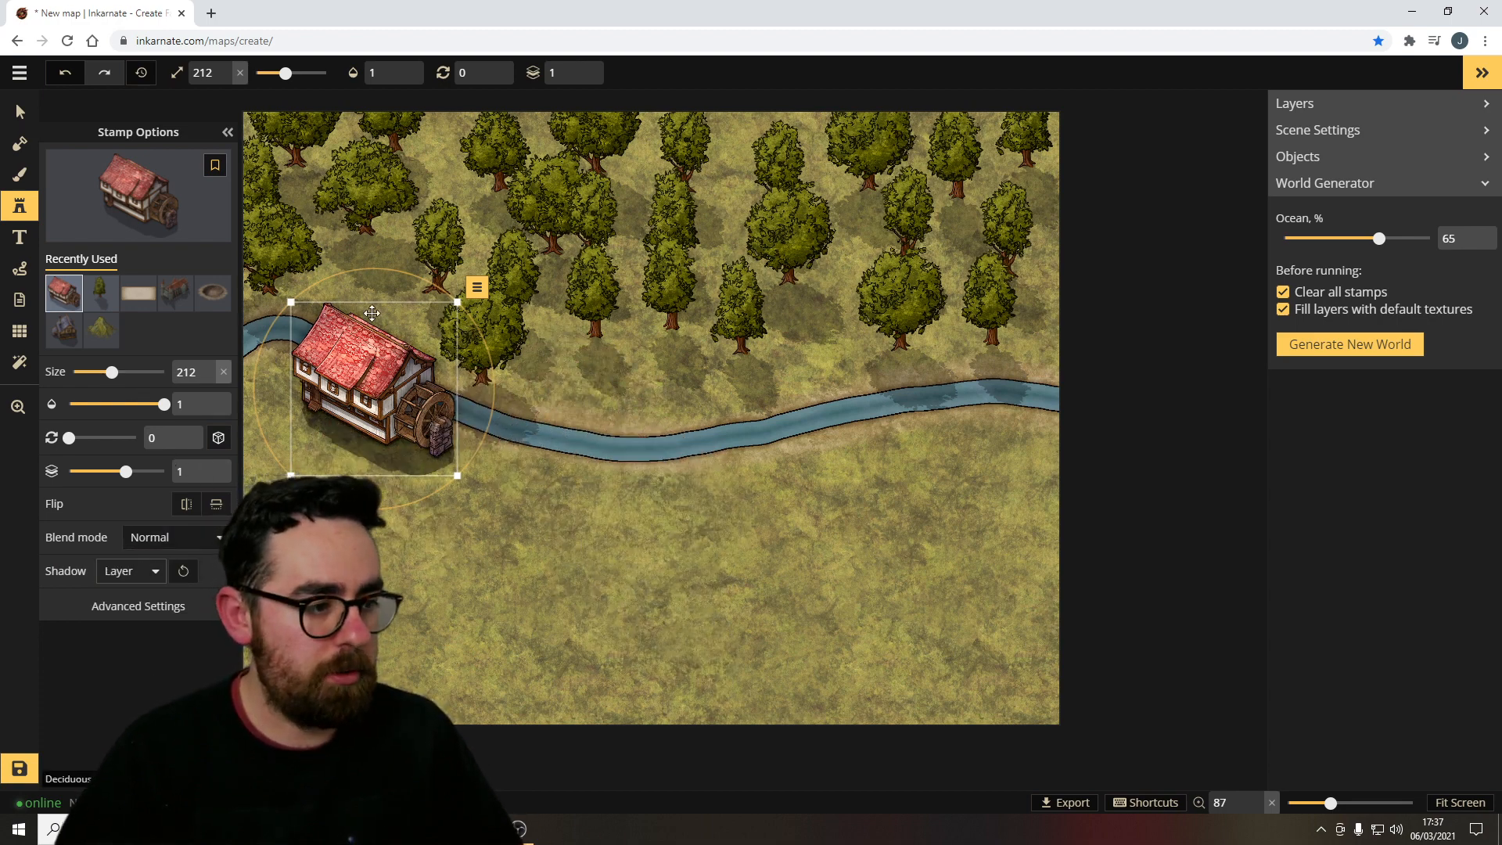
# Select the trees above the river and set their shadow to Layer.
pyautogui.click(20, 112)
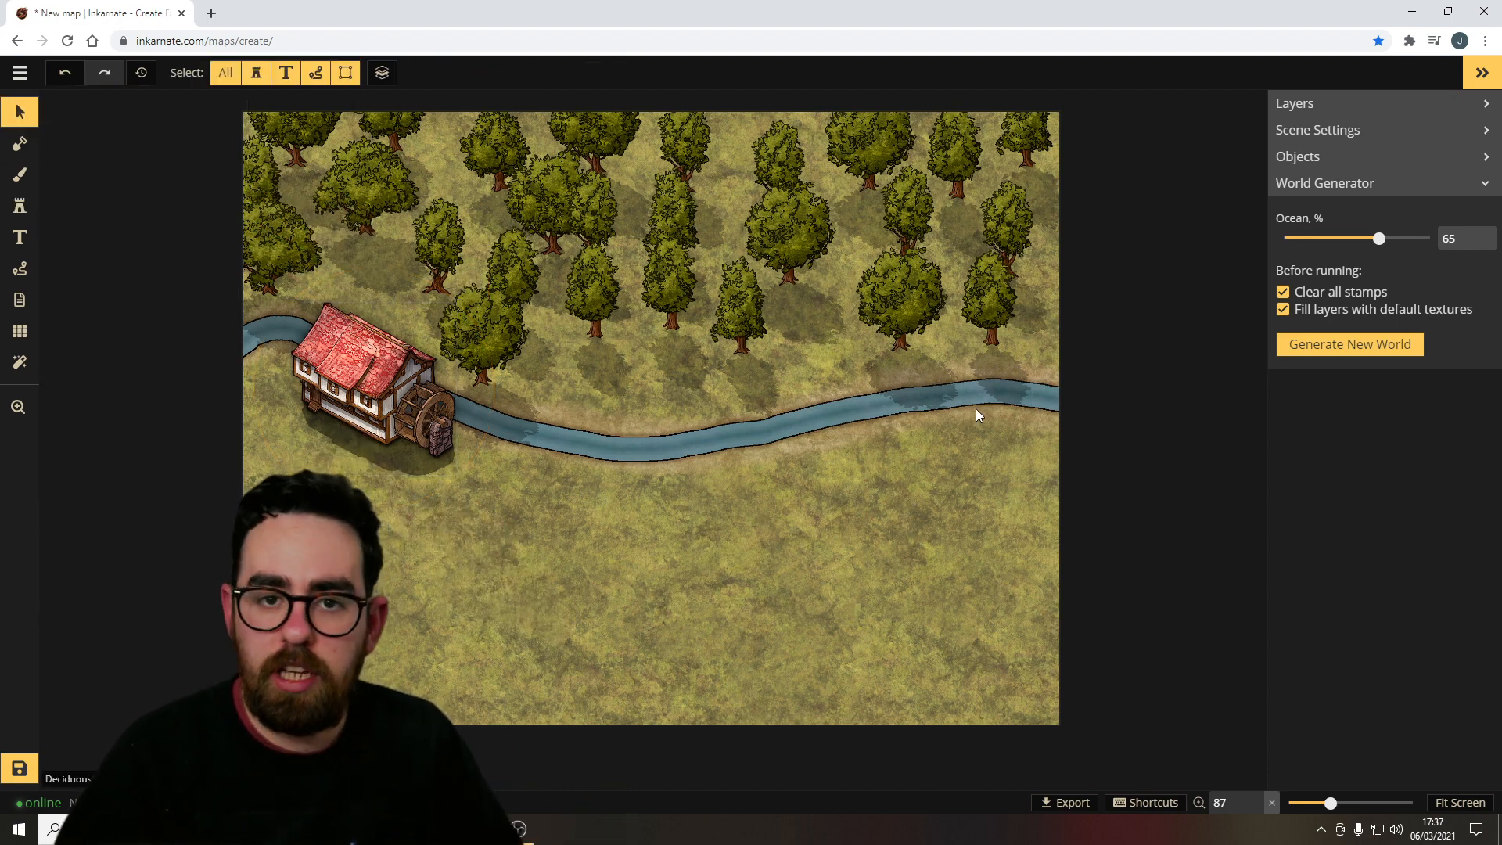
pyautogui.moveTo(1019, 452); pyautogui.dragTo(855, 546)
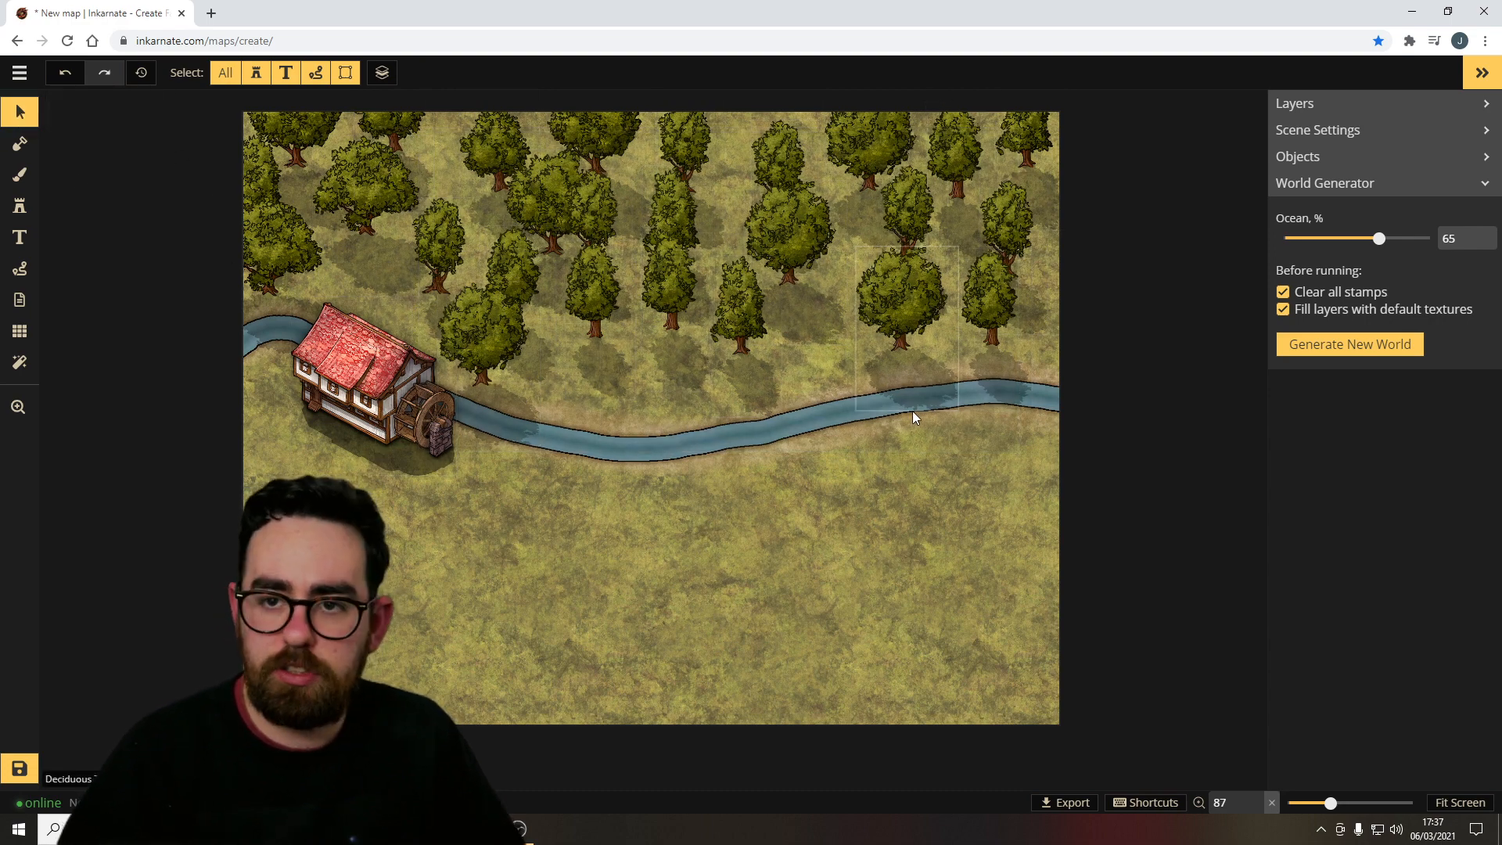
pyautogui.moveTo(1023, 511); pyautogui.dragTo(254, 139)
pyautogui.click(108, 359)
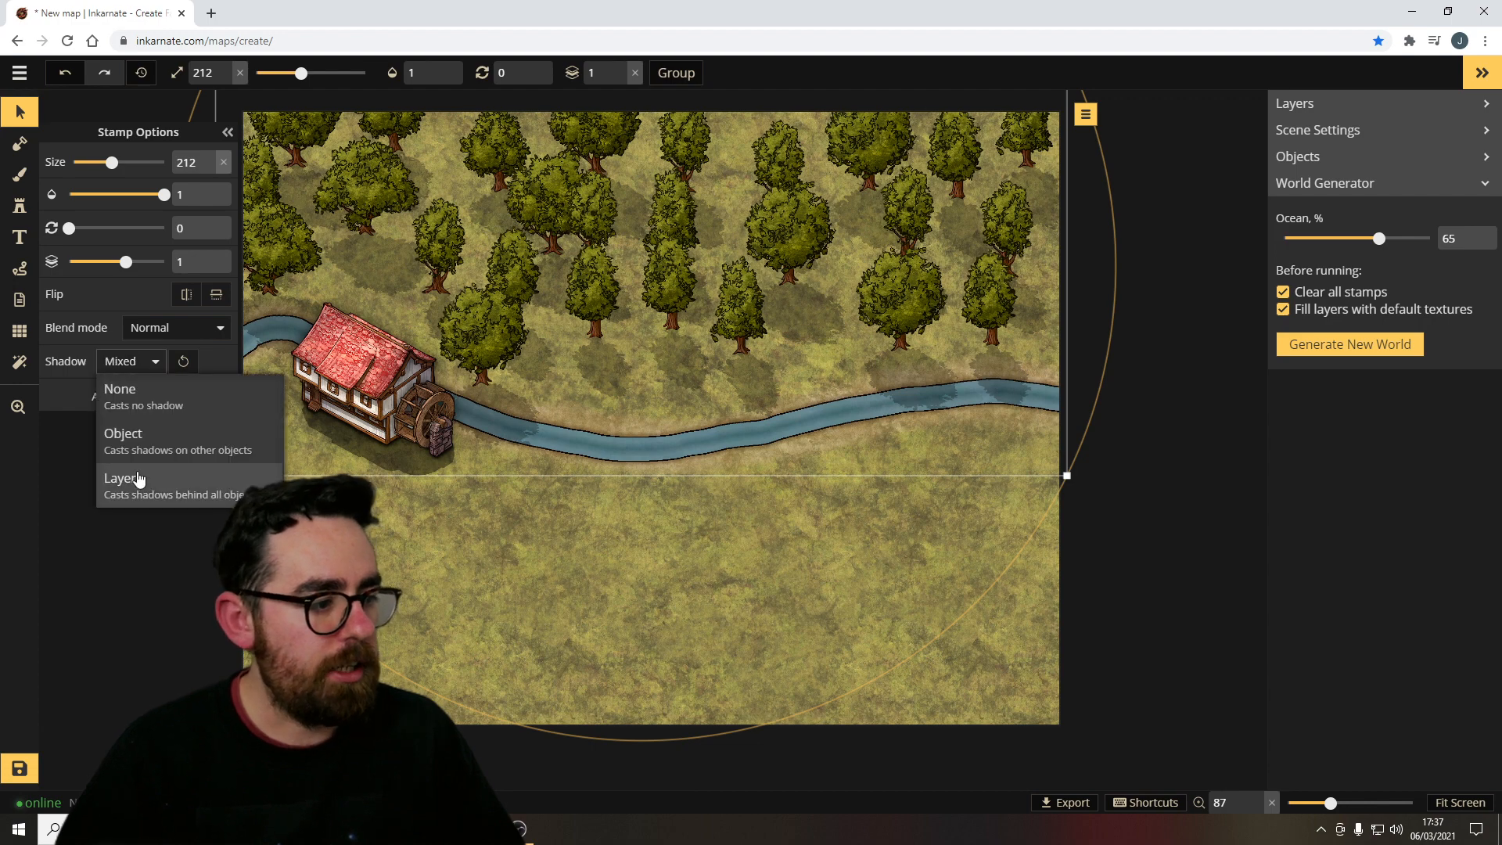
pyautogui.click(152, 489)
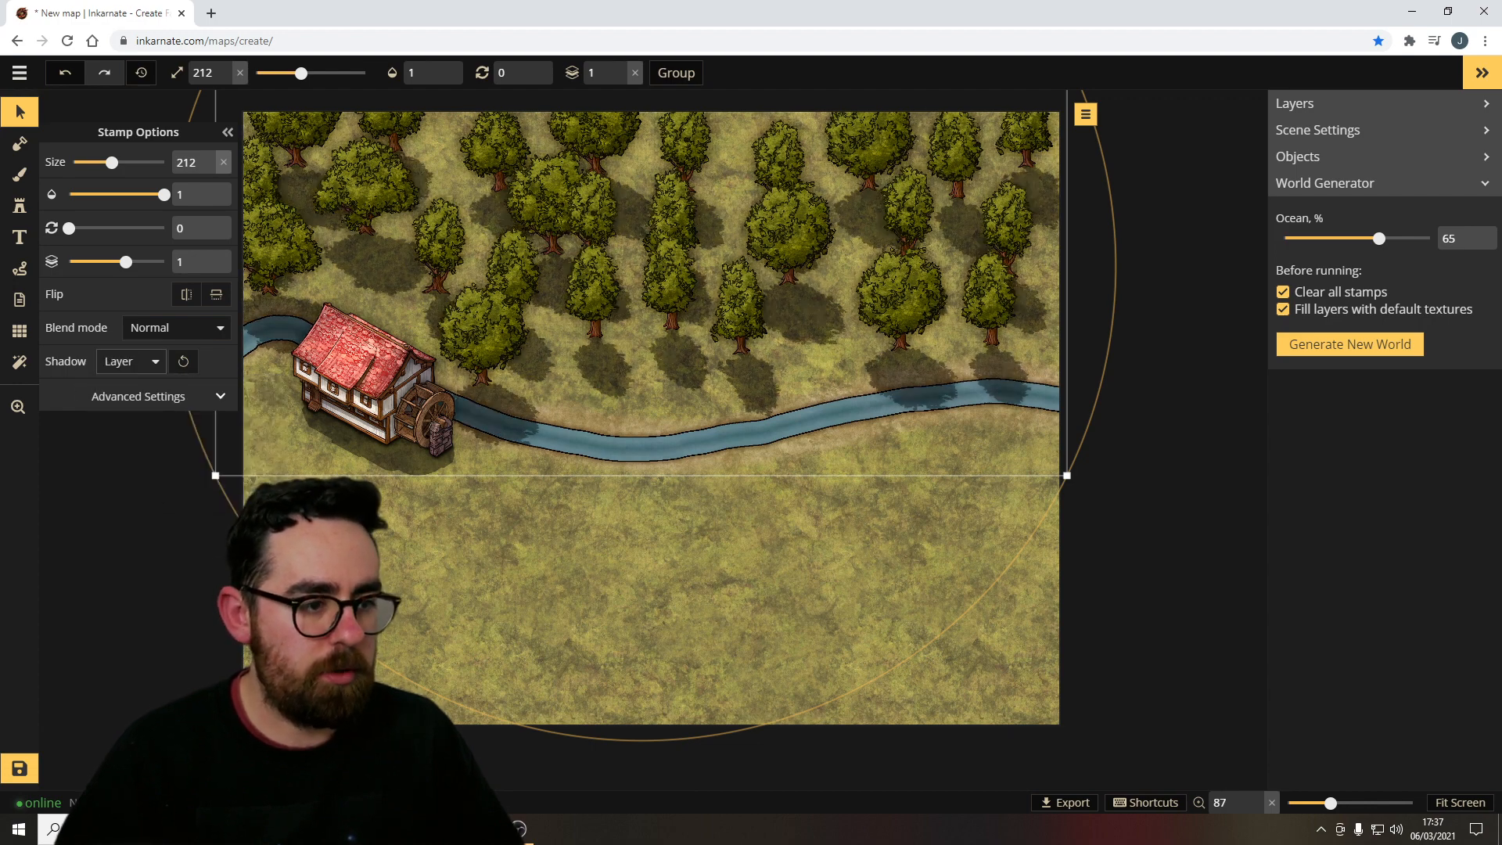
# Try moving and rotating the watermill to the middle of the river, then return it to its original spot.
pyautogui.click(649, 550)
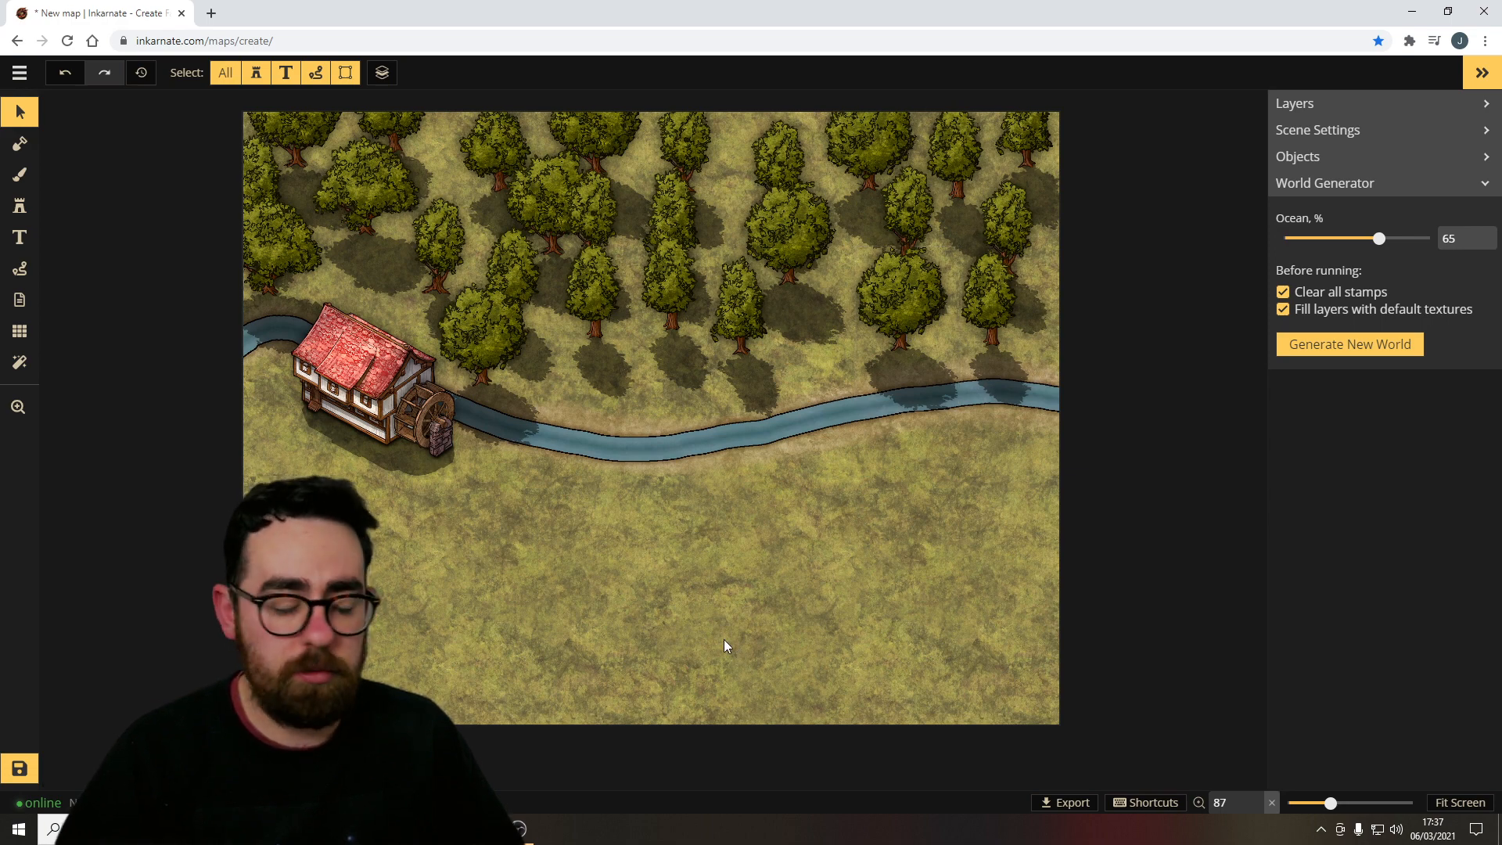
pyautogui.click(437, 467)
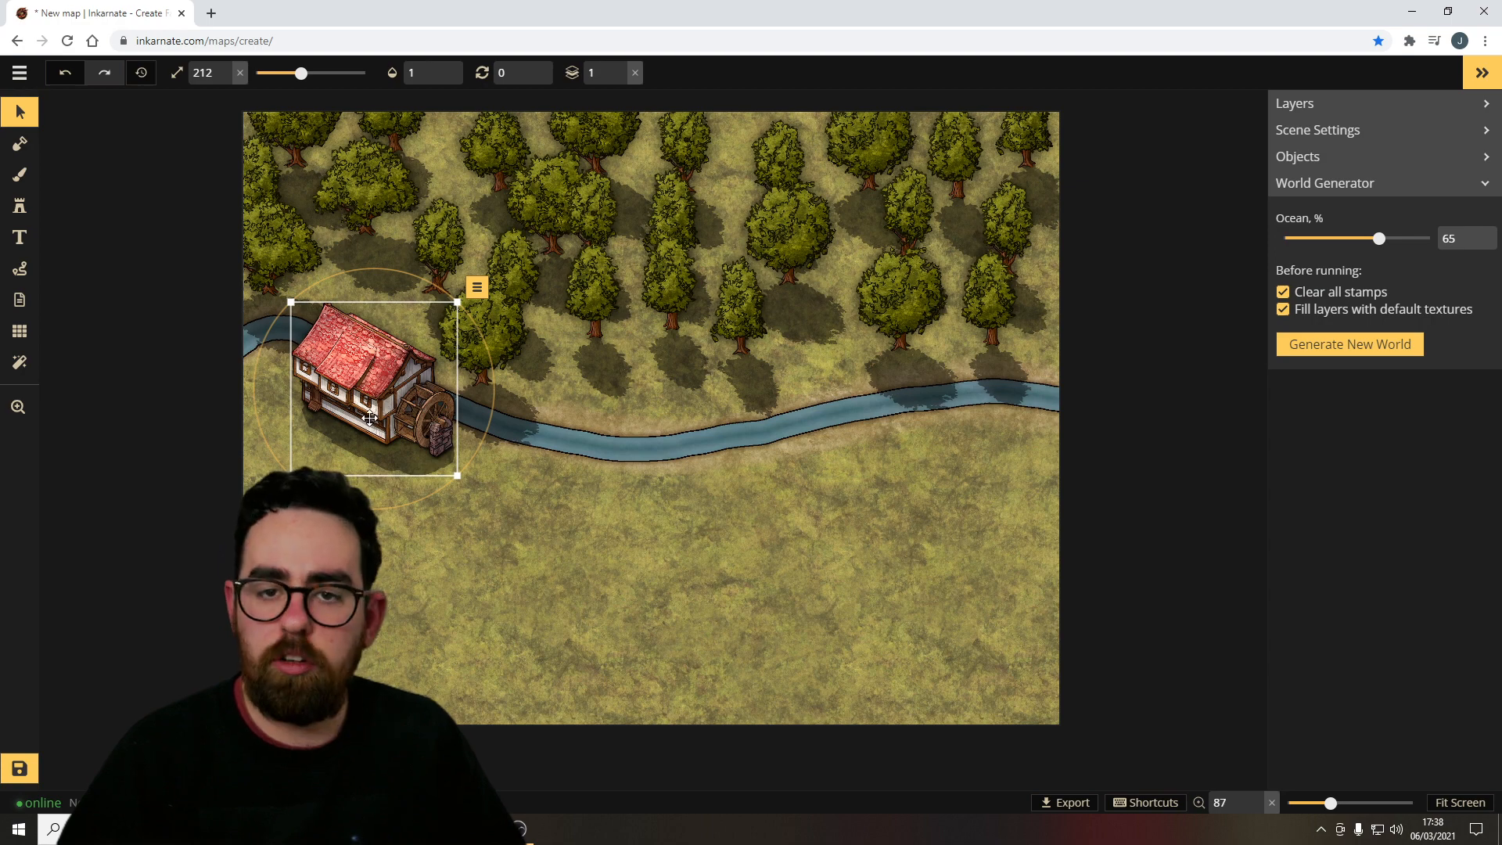
pyautogui.moveTo(370, 418); pyautogui.dragTo(764, 505)
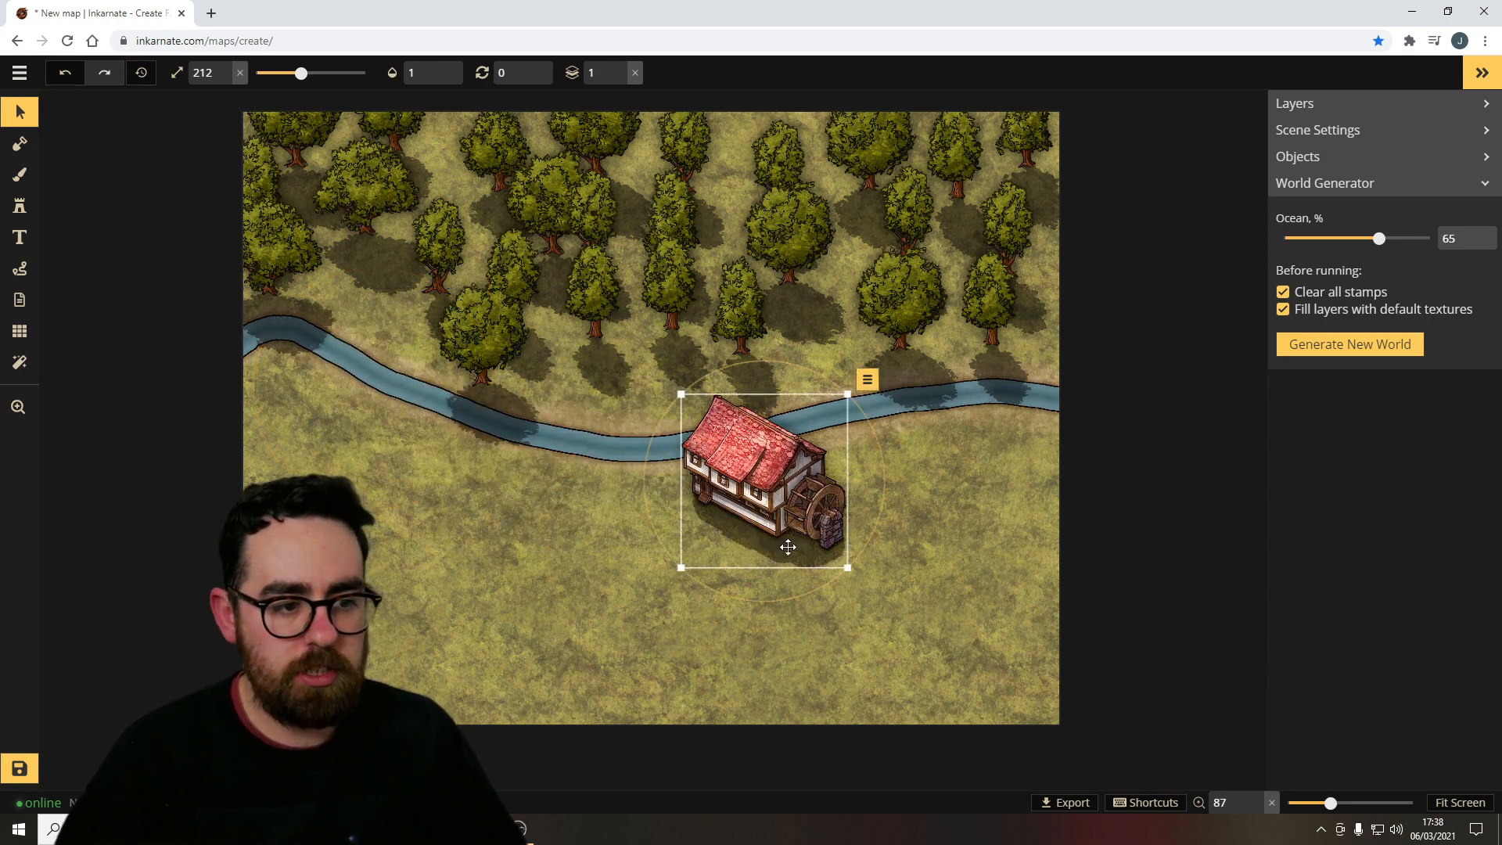
pyautogui.moveTo(773, 601); pyautogui.dragTo(782, 512)
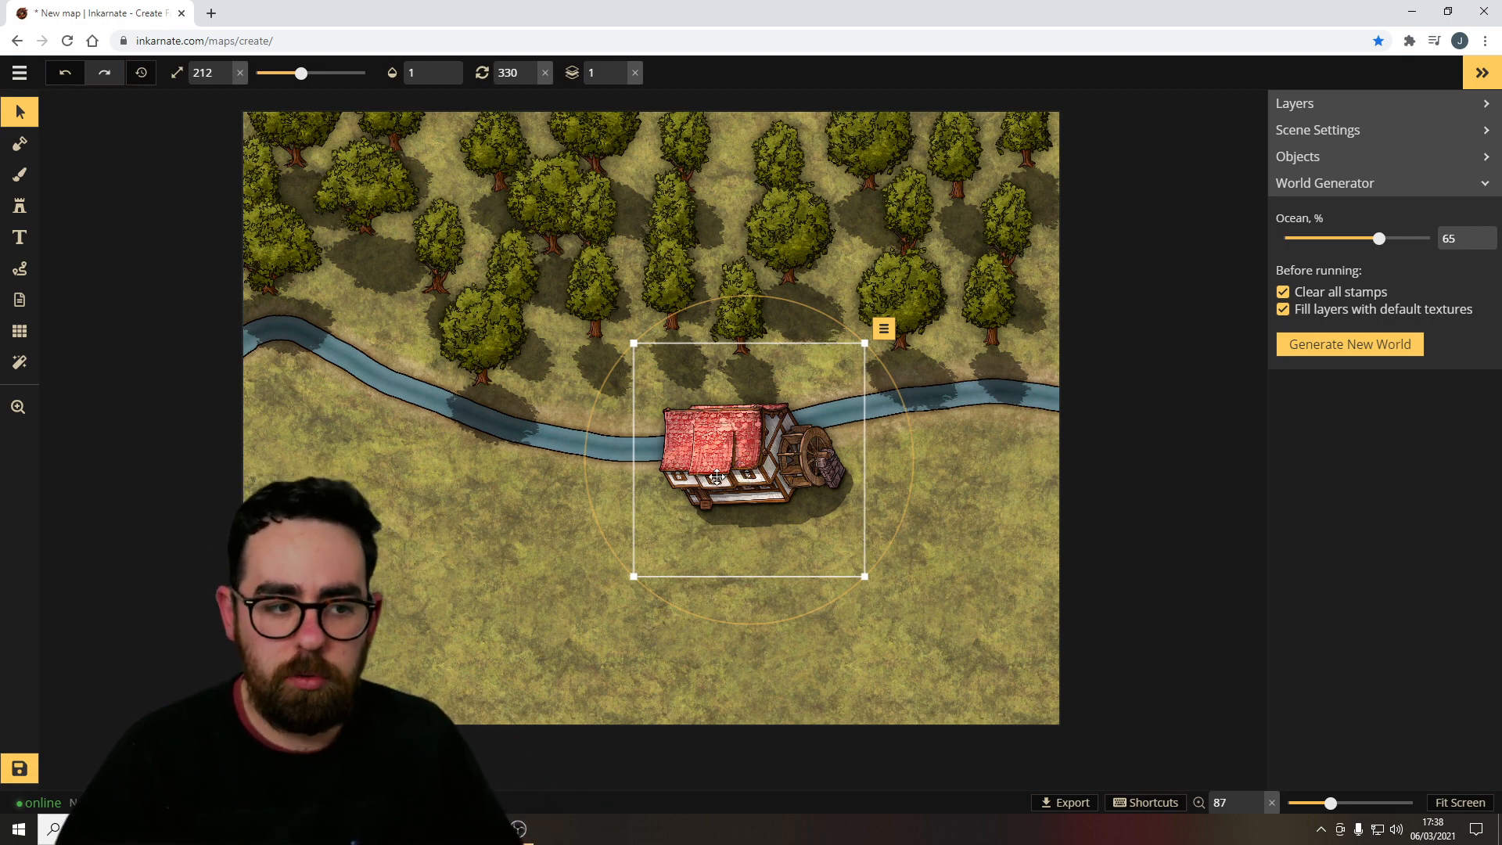
pyautogui.moveTo(726, 476); pyautogui.dragTo(721, 476)
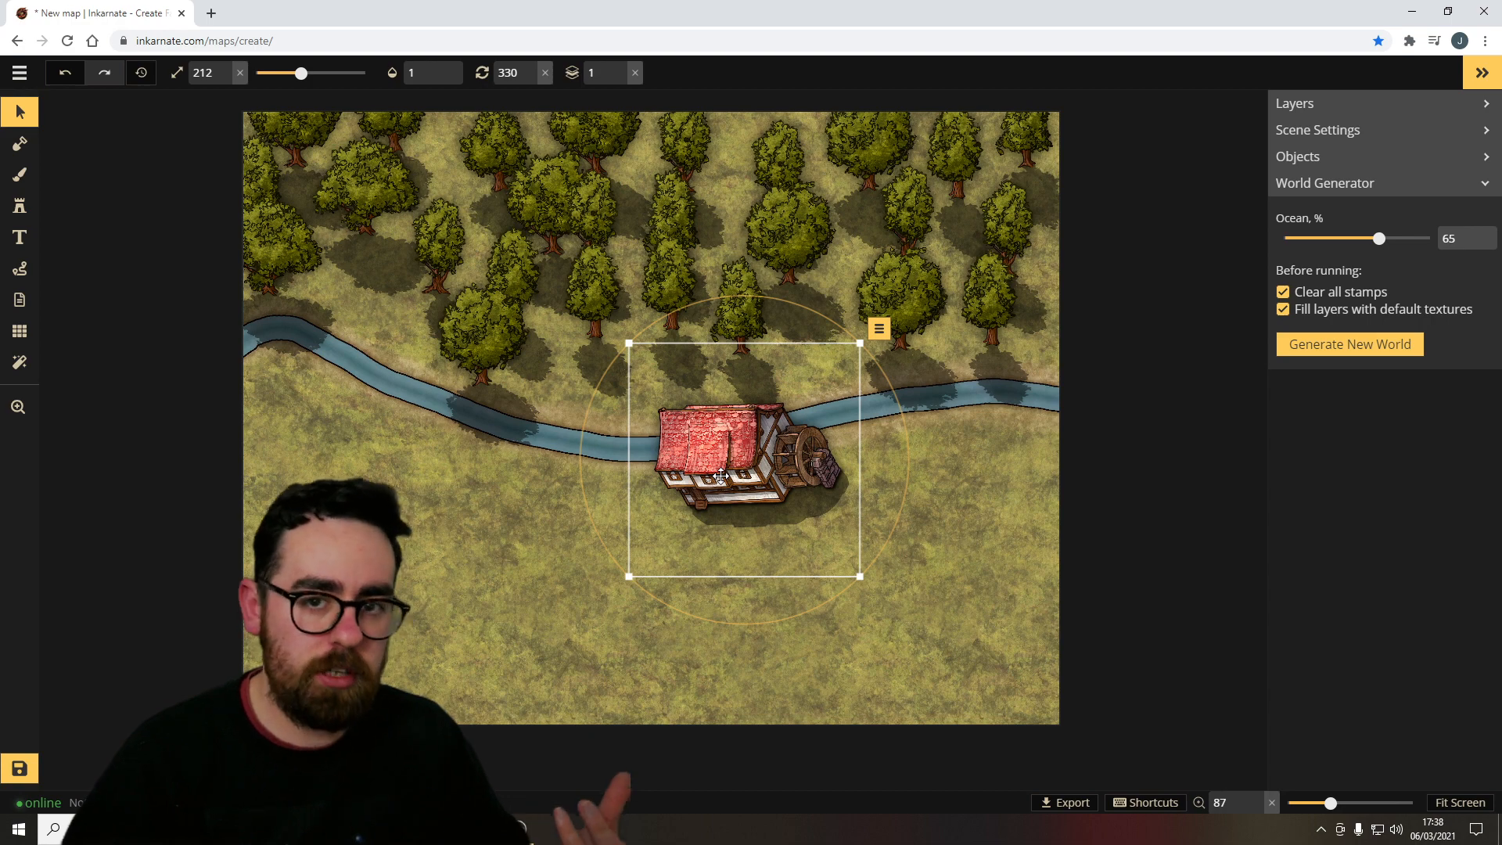
pyautogui.moveTo(743, 481); pyautogui.dragTo(367, 399)
pyautogui.click(459, 424)
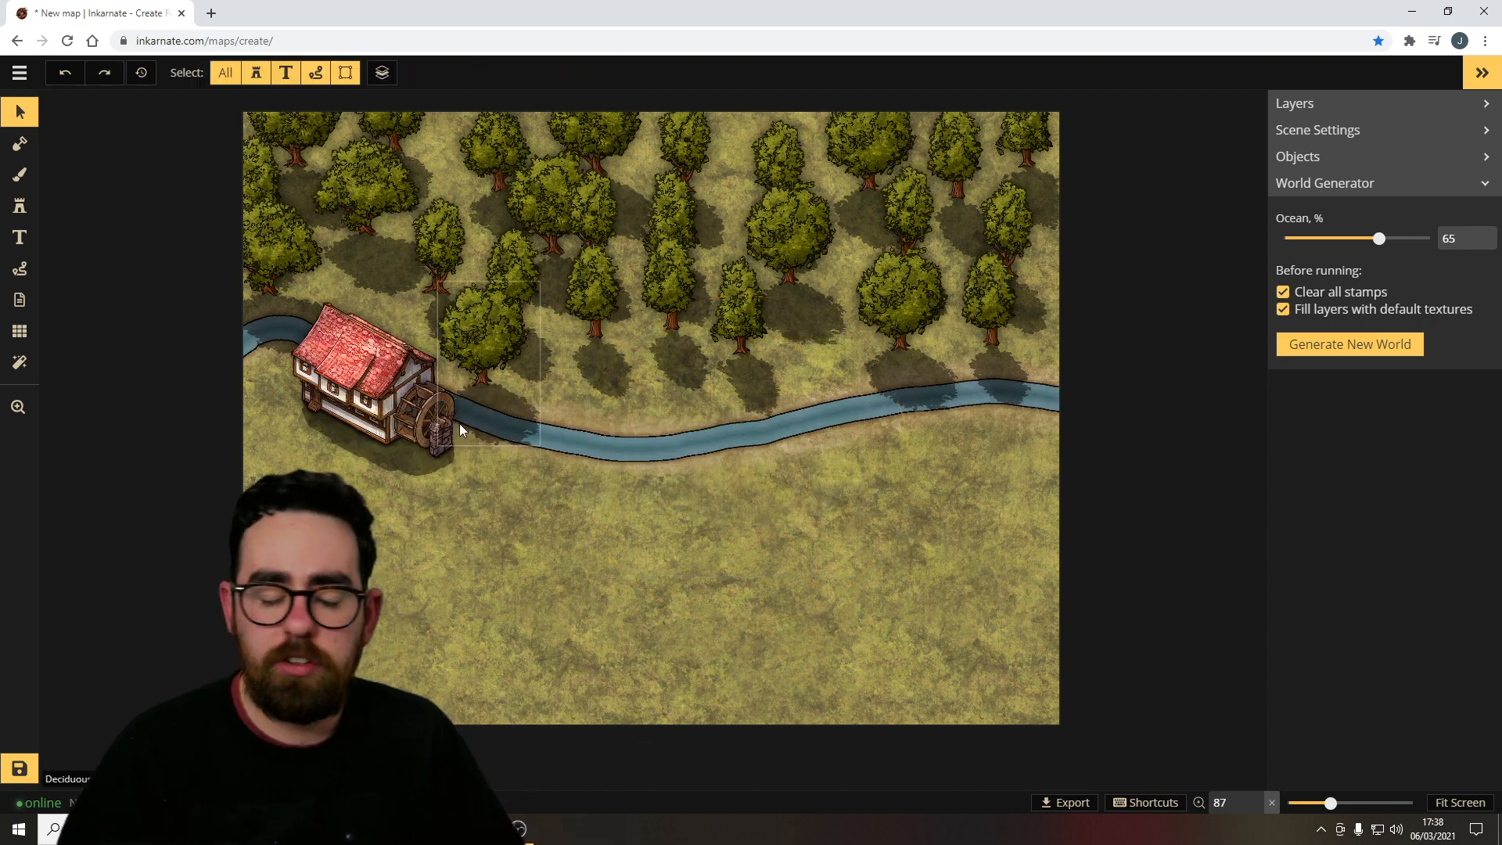
# Browse the Fantasy Regional HD texture catalog for the brush and keep the current ground texture.
pyautogui.click(17, 174)
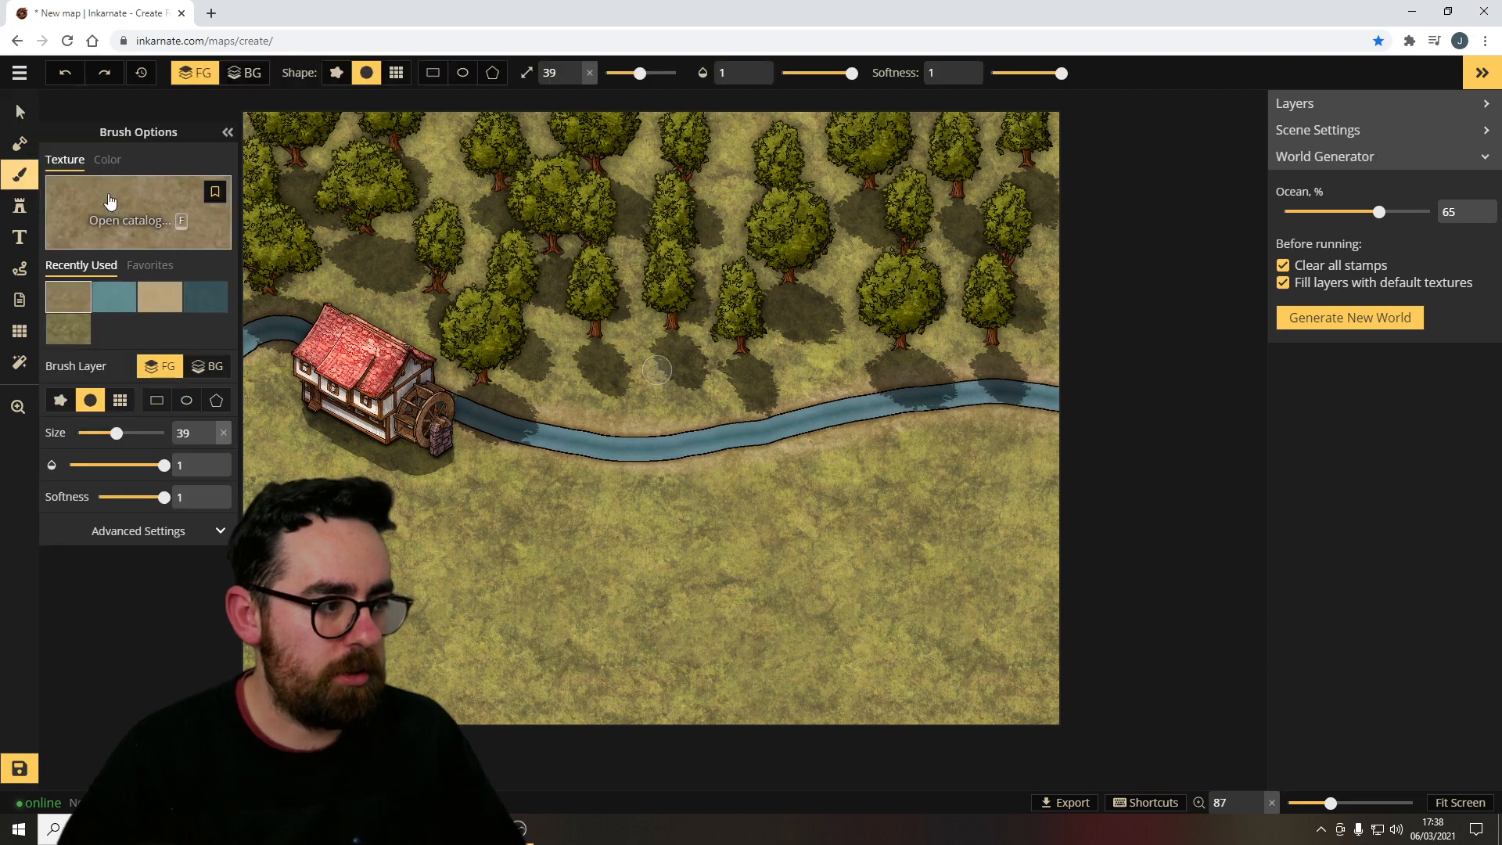
pyautogui.click(78, 202)
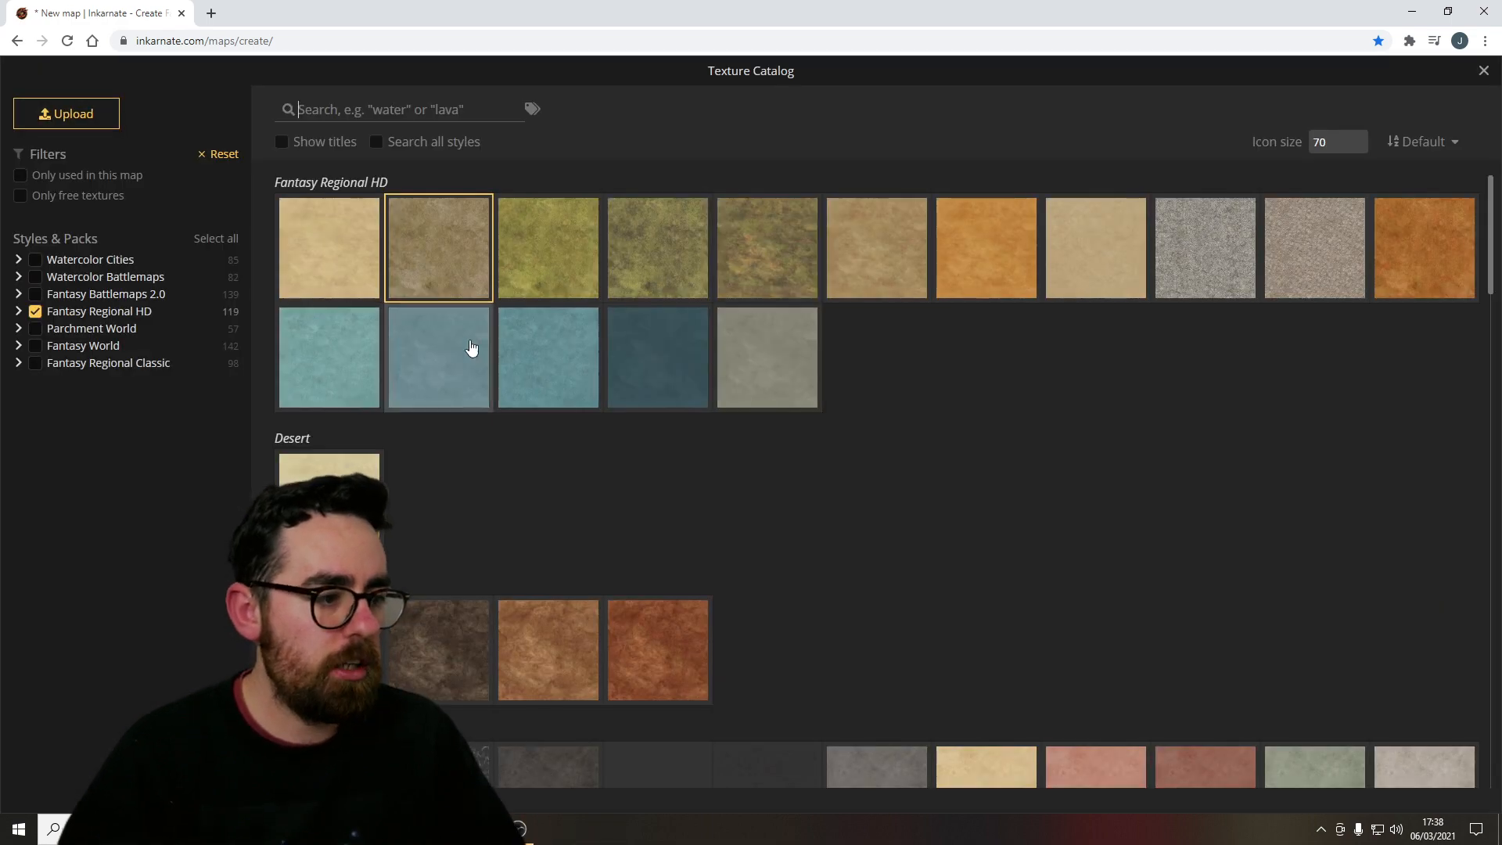
pyautogui.scroll(-10, 887, 530)
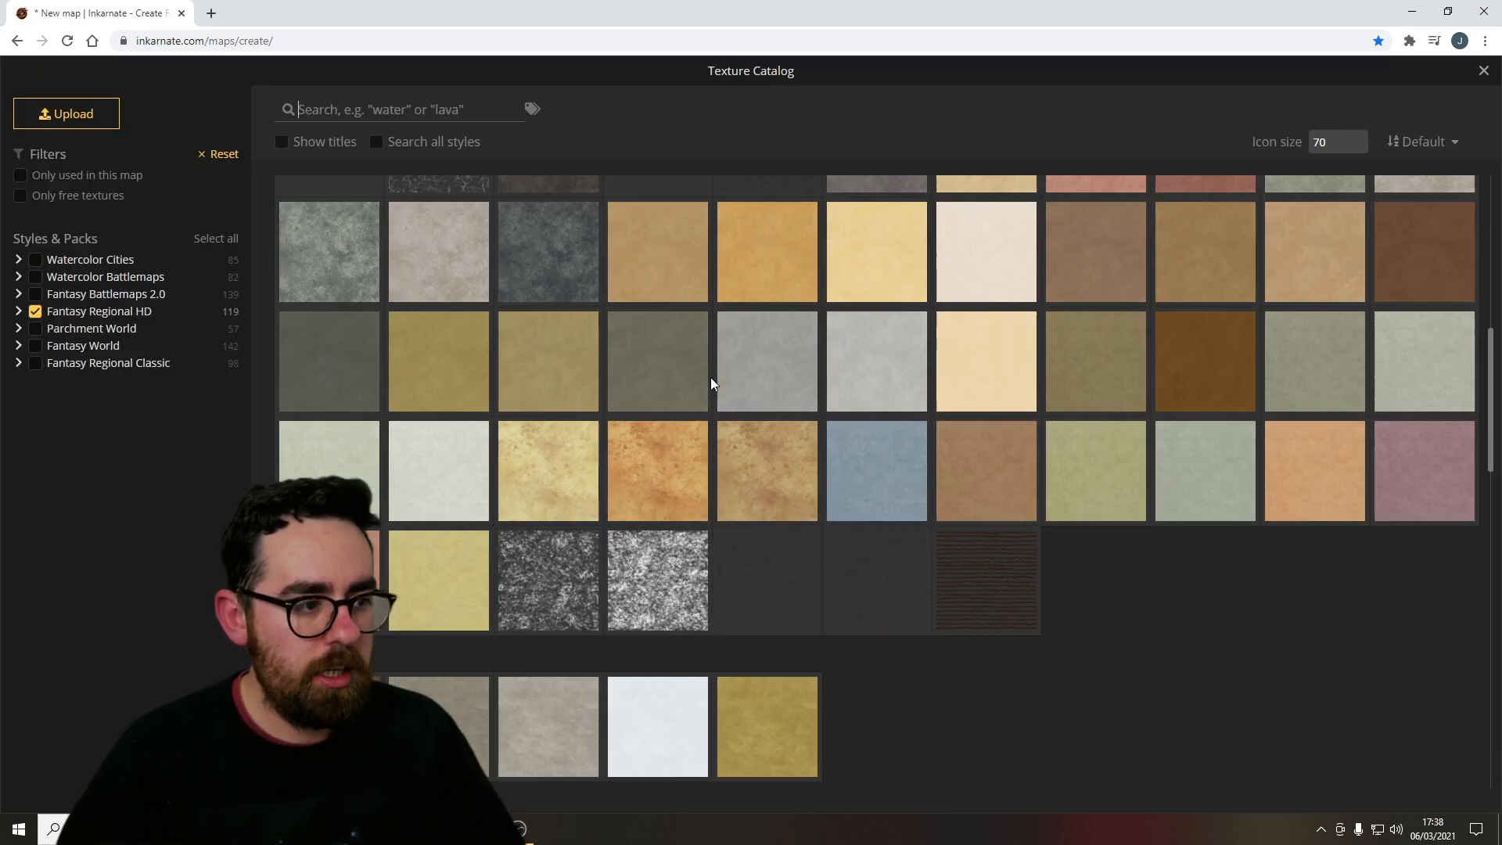
pyautogui.scroll(-2, 711, 384)
pyautogui.scroll(-3, 921, 397)
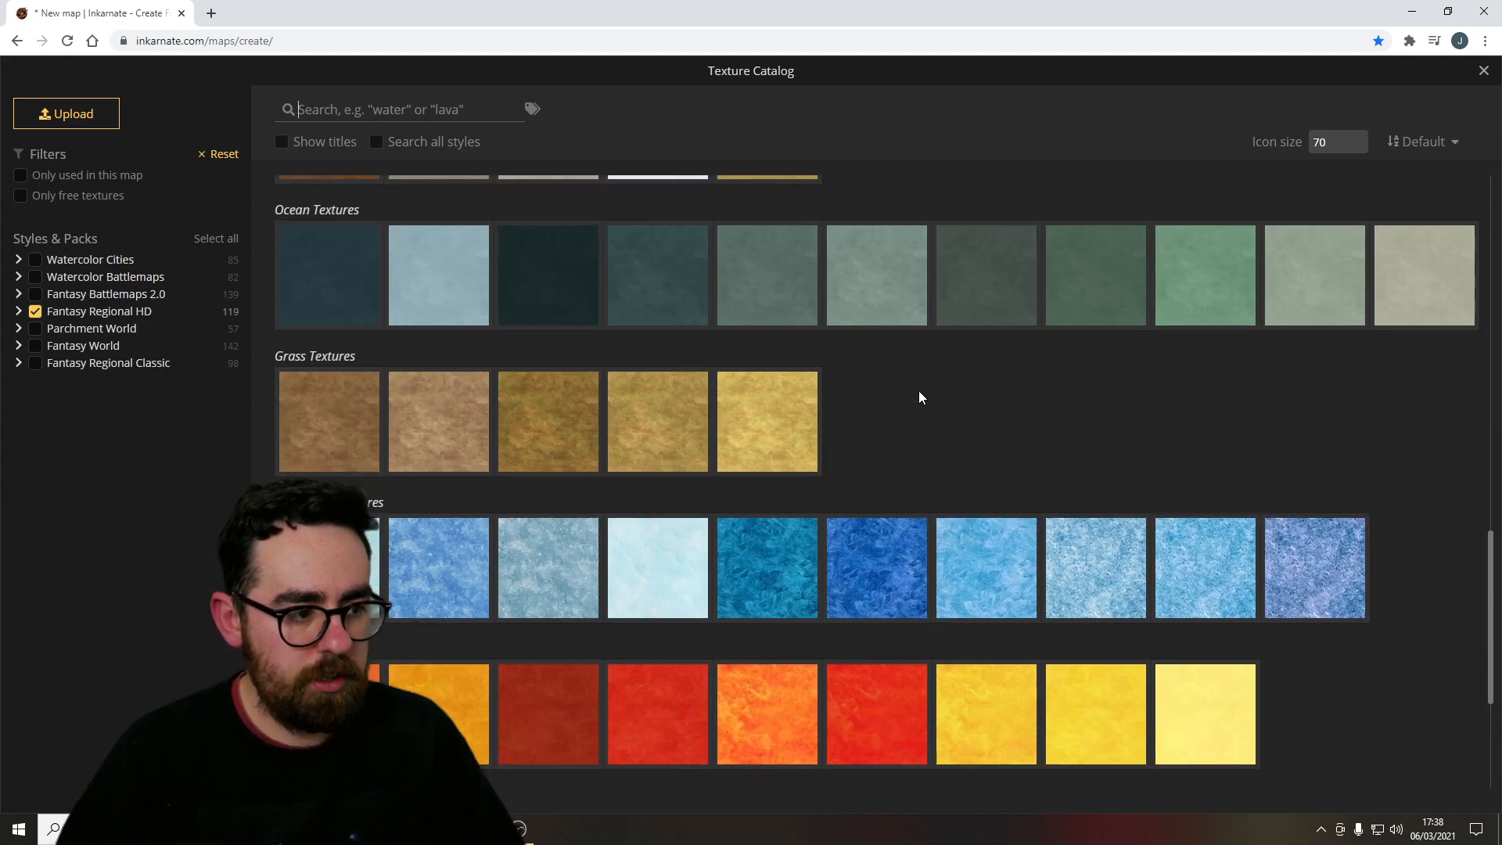
pyautogui.scroll(-3, 917, 424)
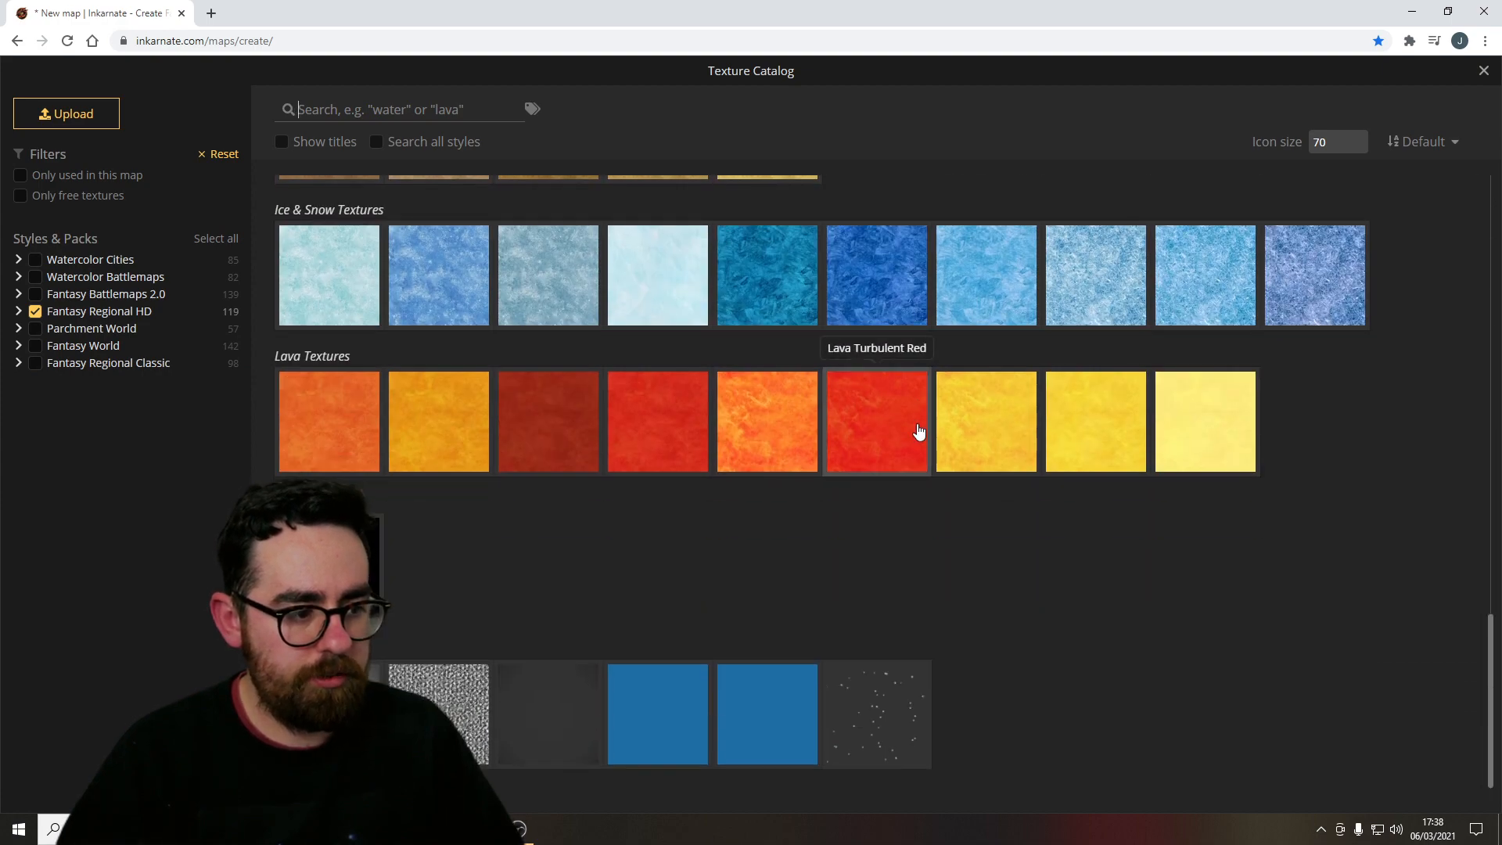
pyautogui.scroll(15, 813, 606)
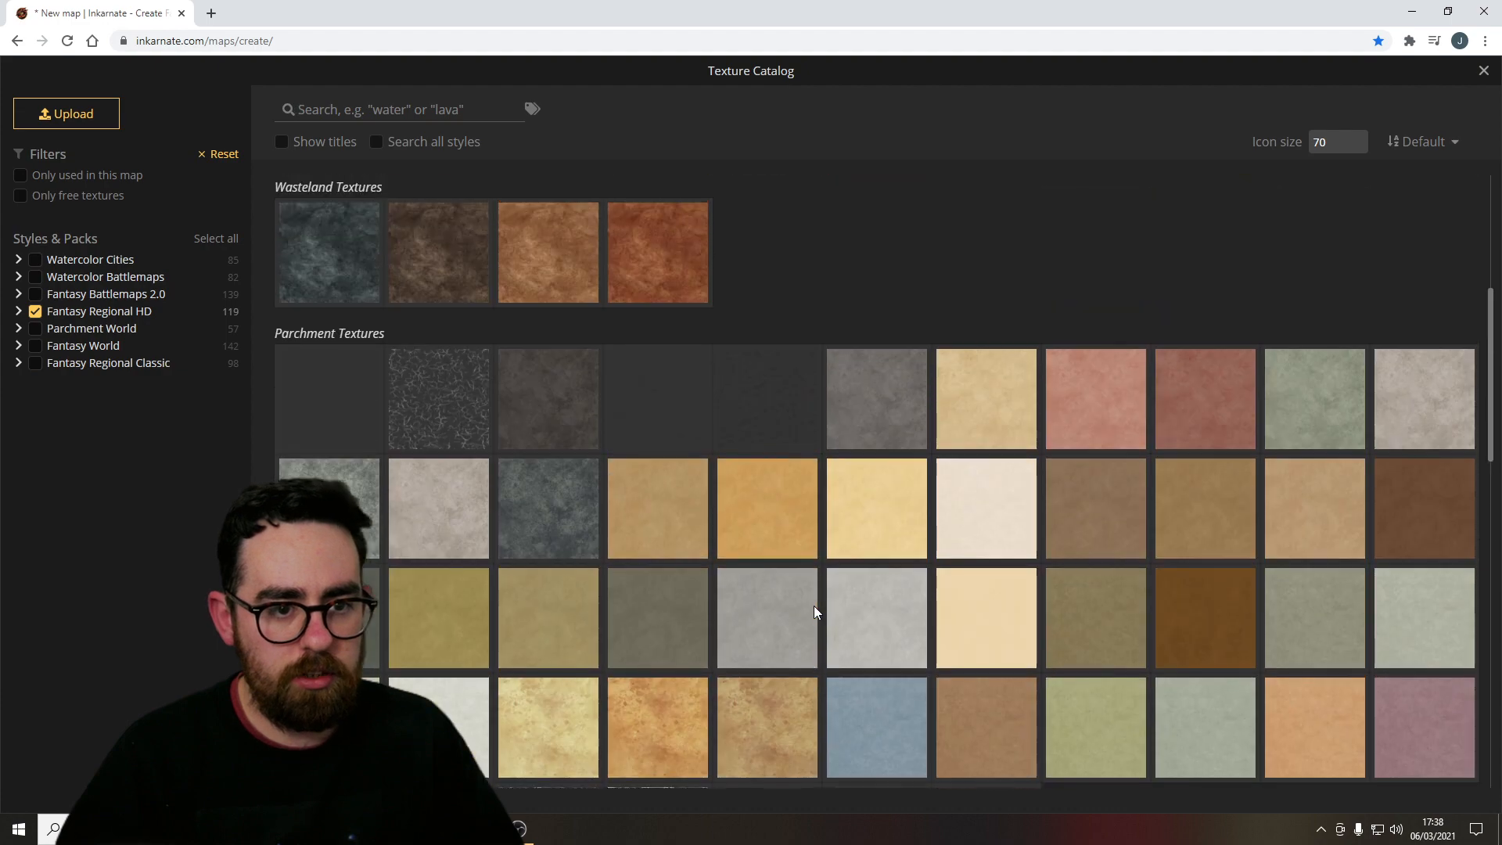
pyautogui.scroll(1, 814, 613)
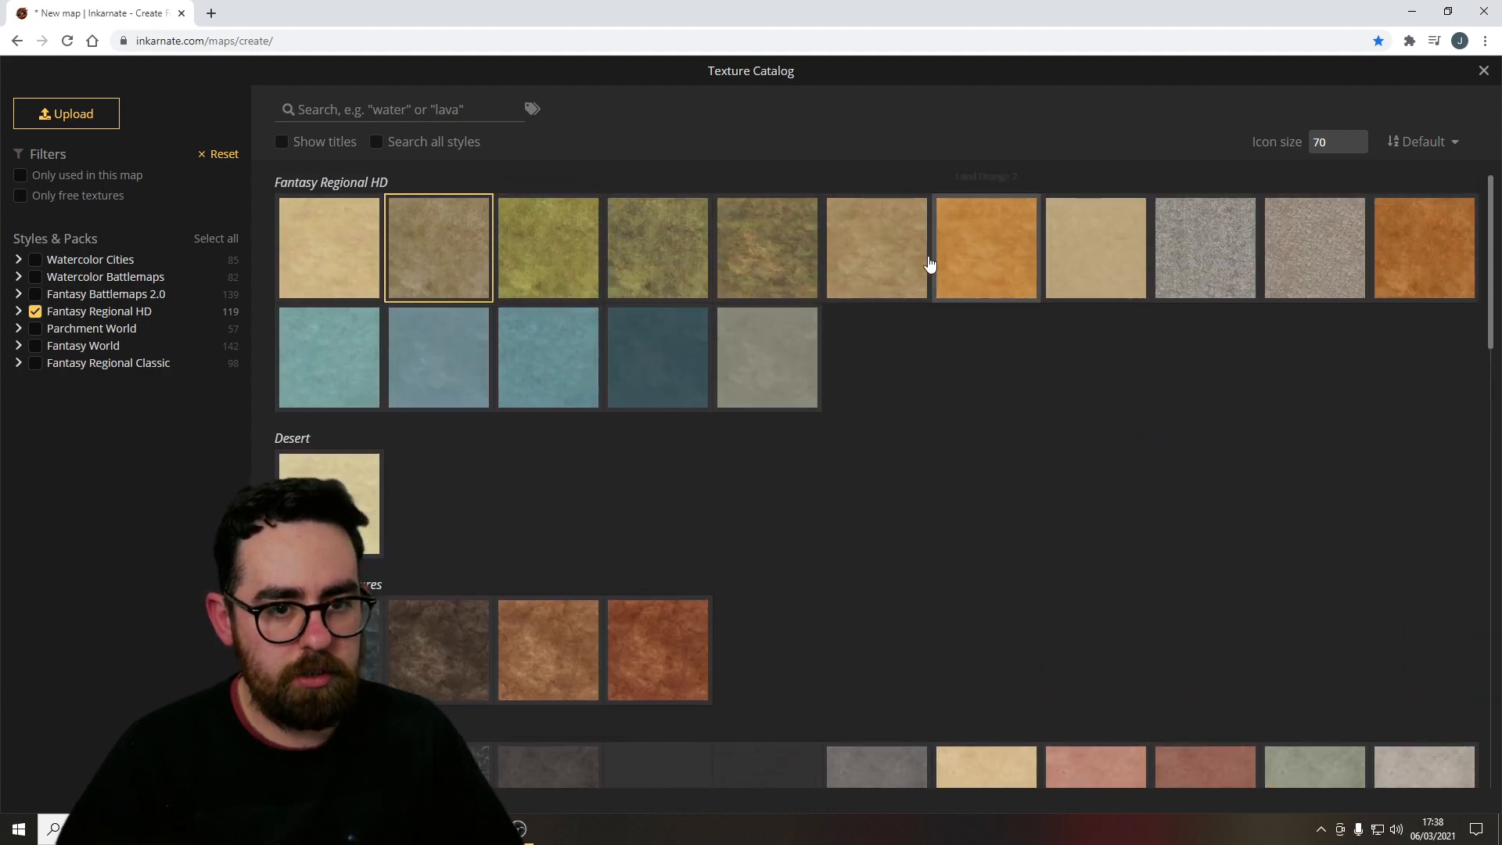
pyautogui.click(439, 238)
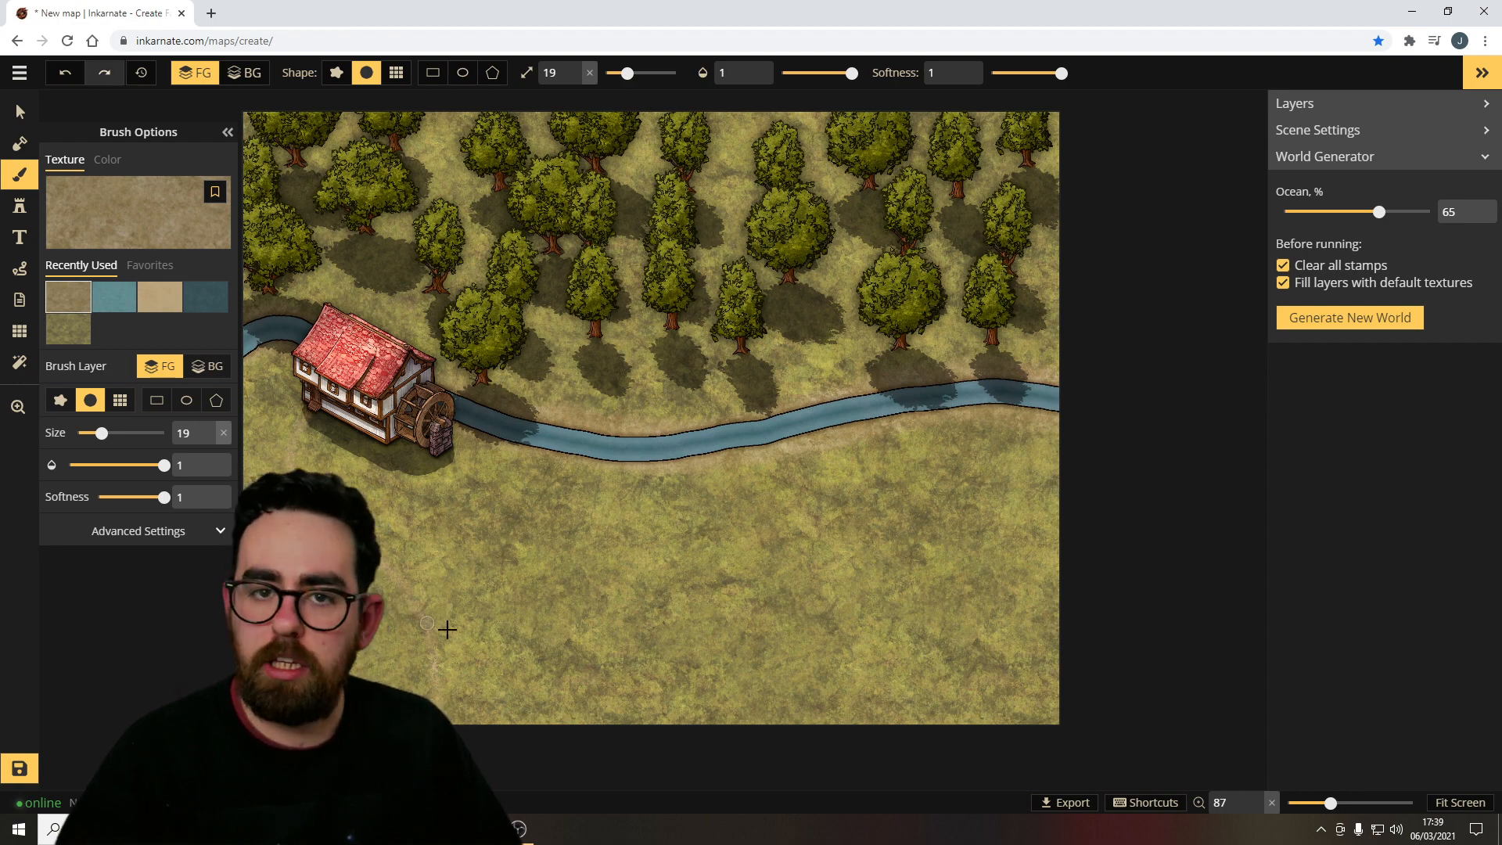
# Choose the Lavender Bushes stamp set and place several bushes around the base of the watermill.
pyautogui.click(30, 213)
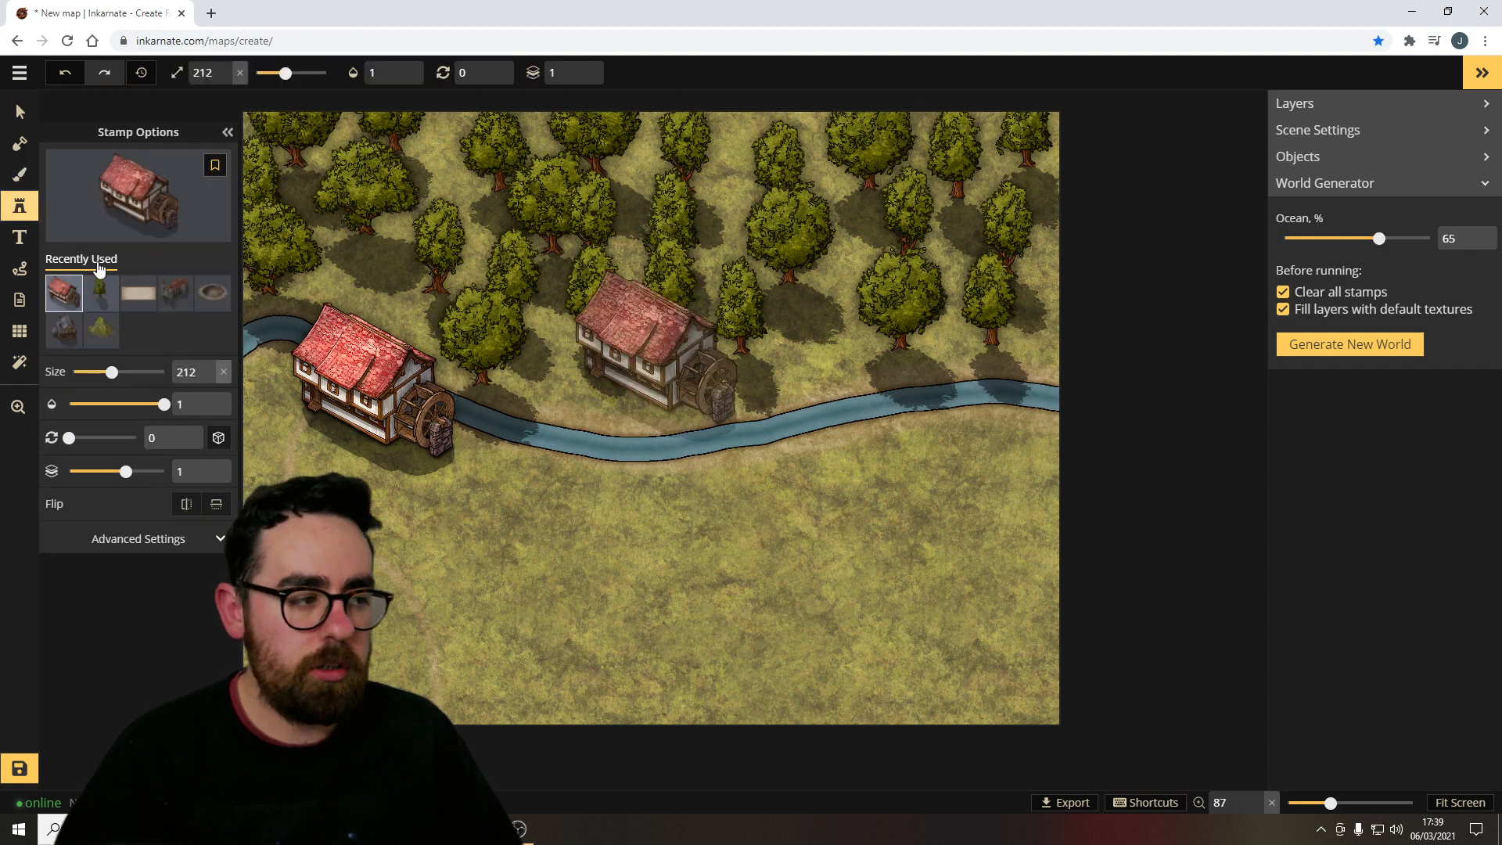
pyautogui.click(139, 196)
pyautogui.scroll(5, 704, 470)
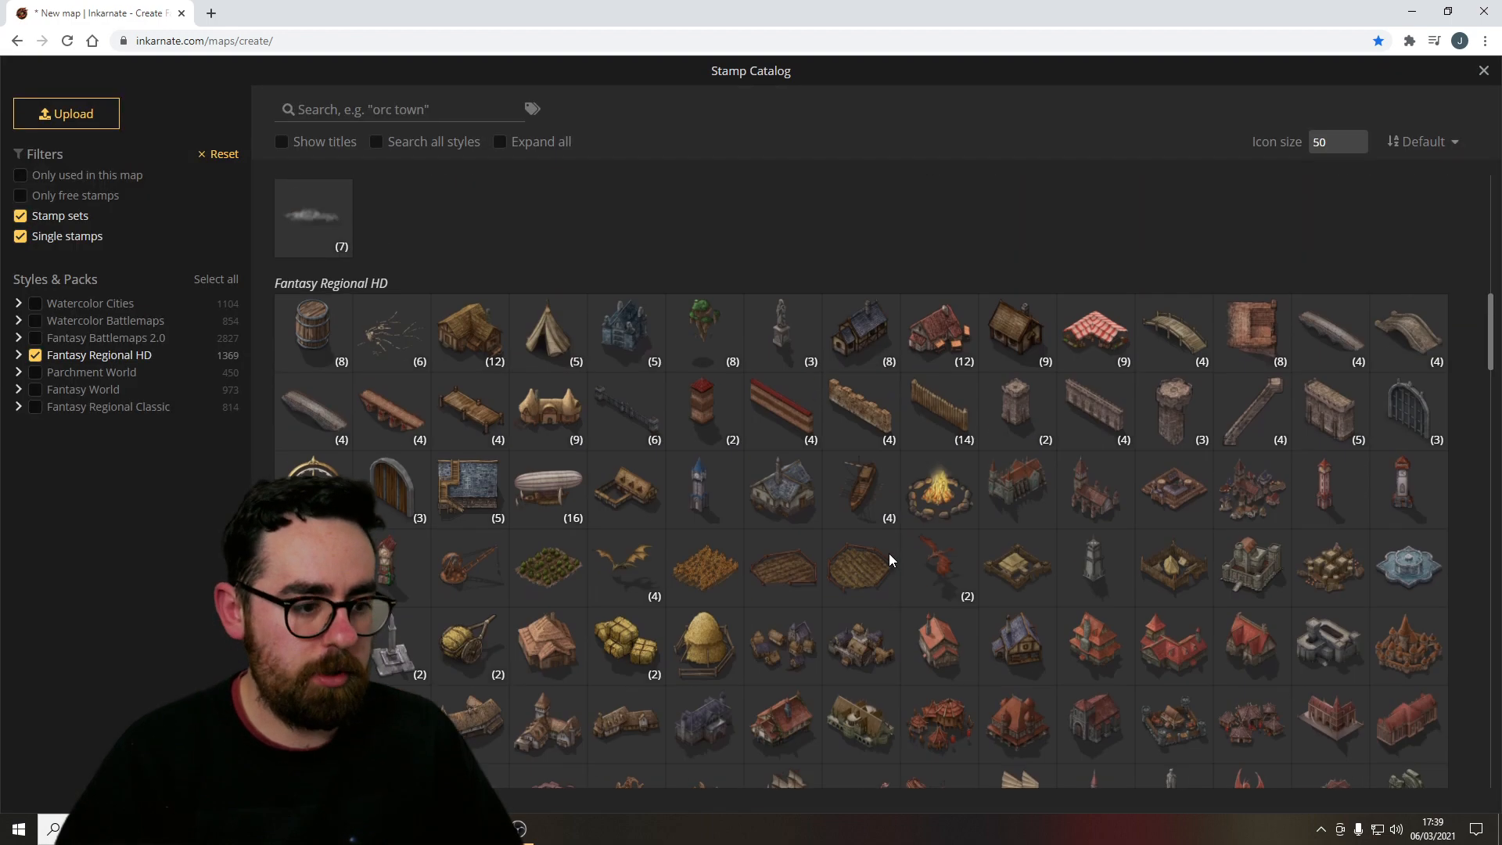
pyautogui.scroll(-1, 774, 540)
pyautogui.scroll(1, 664, 519)
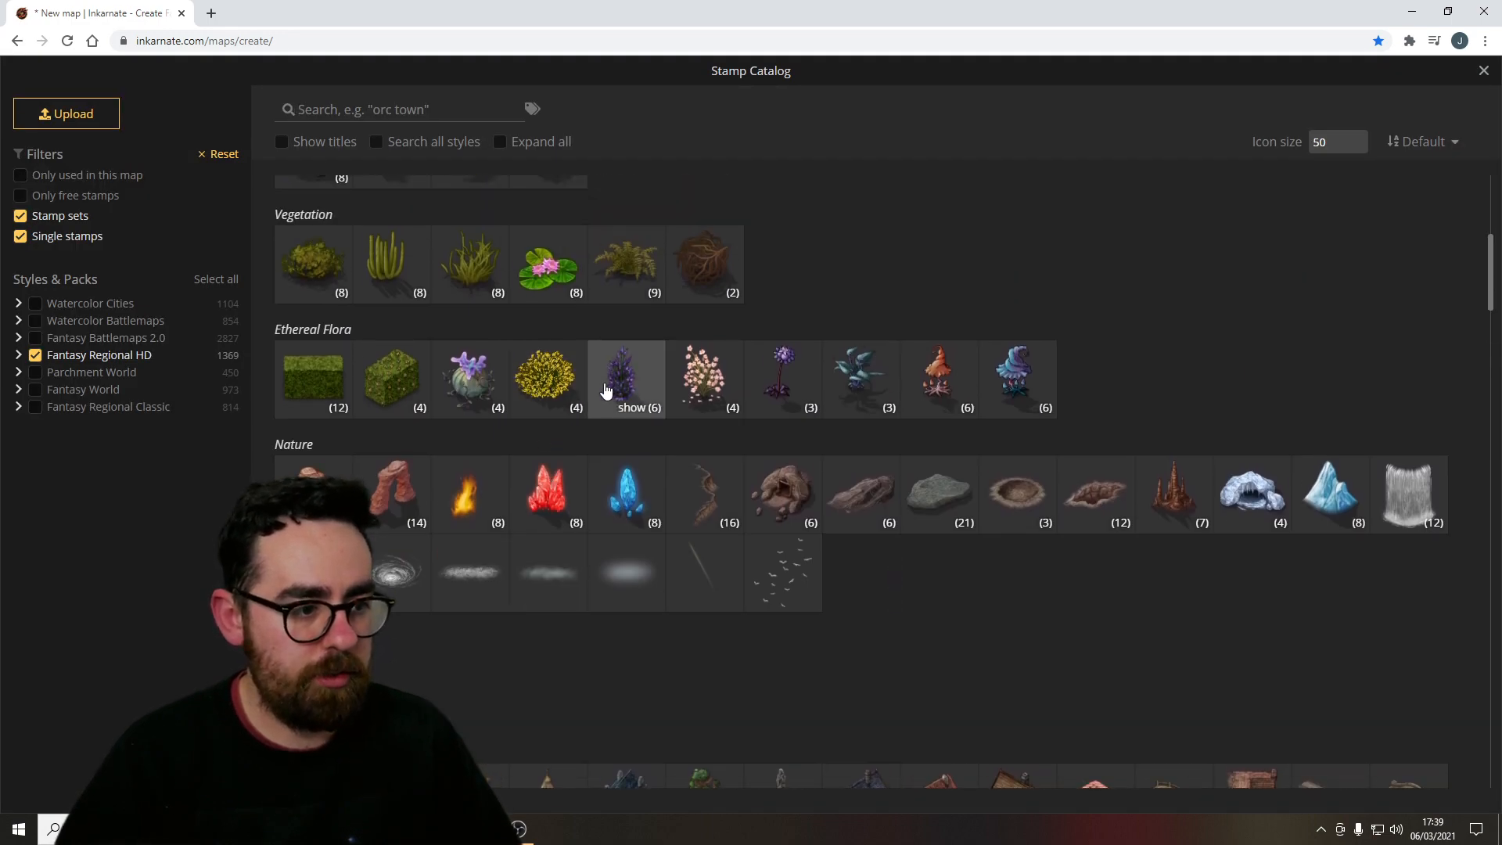
pyautogui.scroll(2, 547, 438)
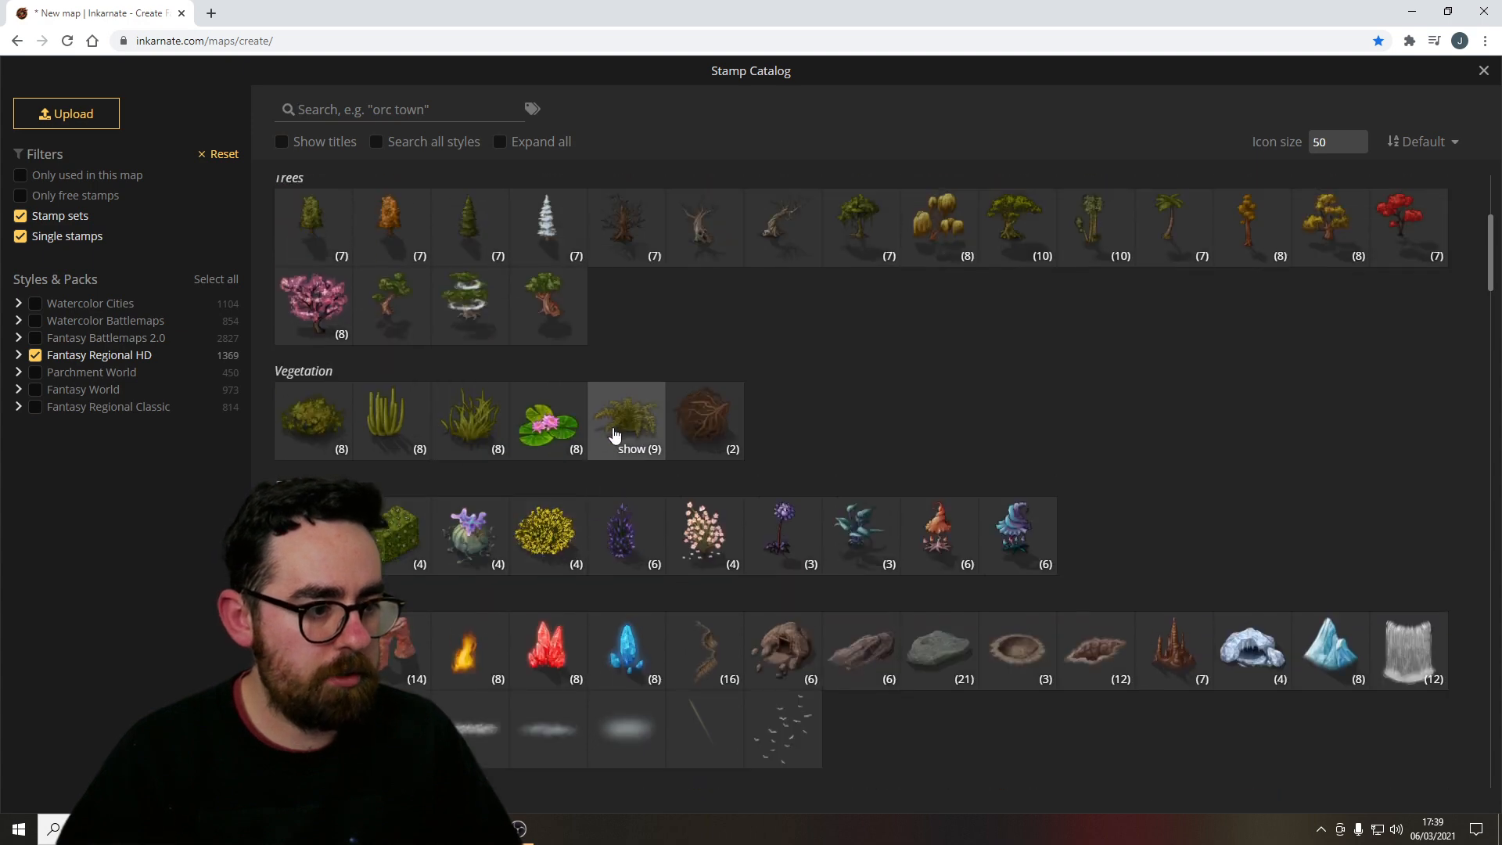
pyautogui.scroll(4, 704, 493)
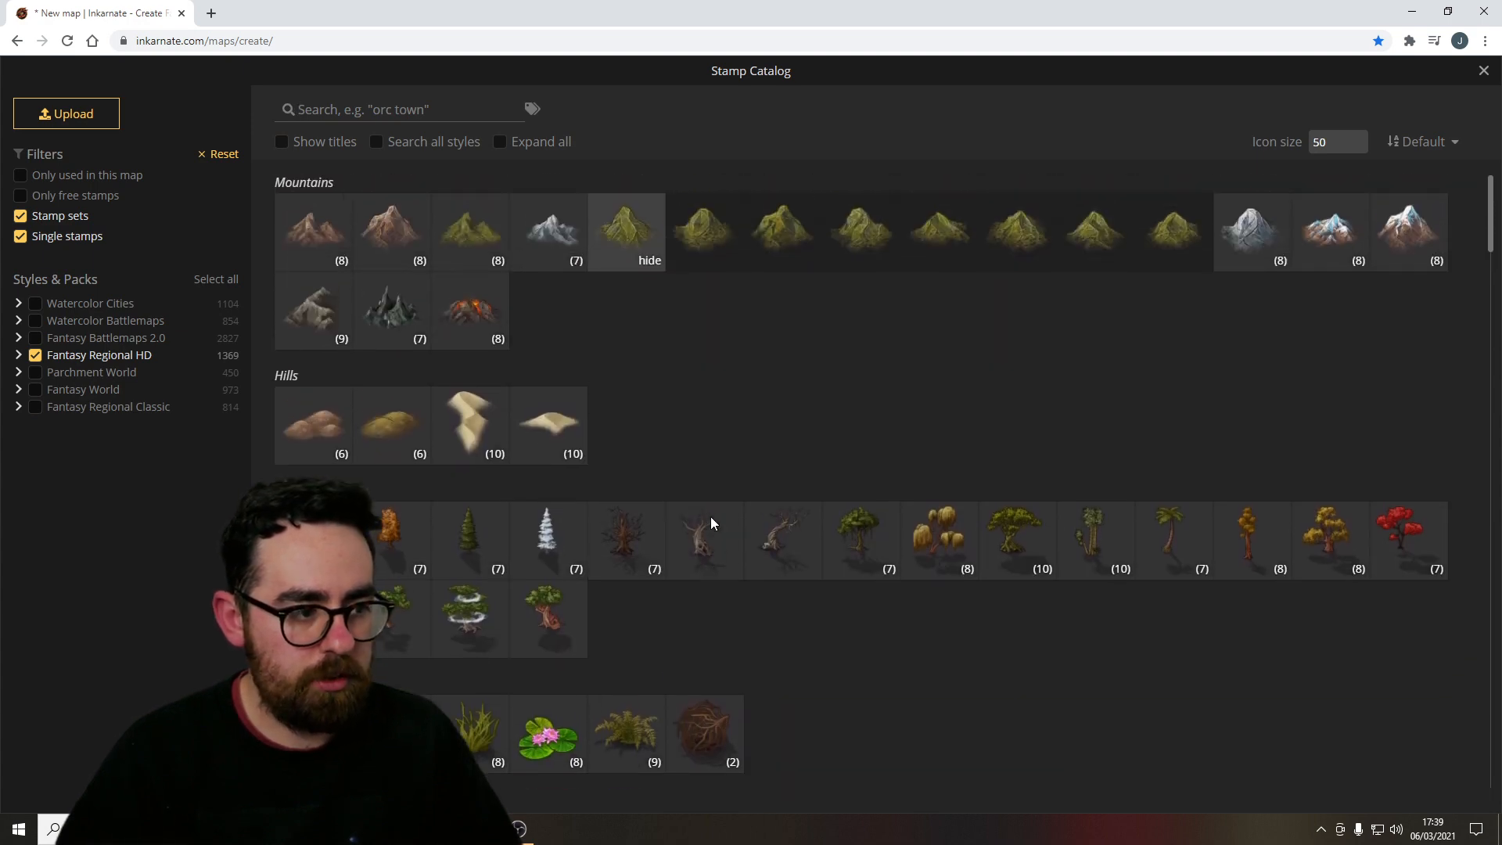
pyautogui.scroll(-3, 711, 519)
pyautogui.scroll(-3, 711, 519)
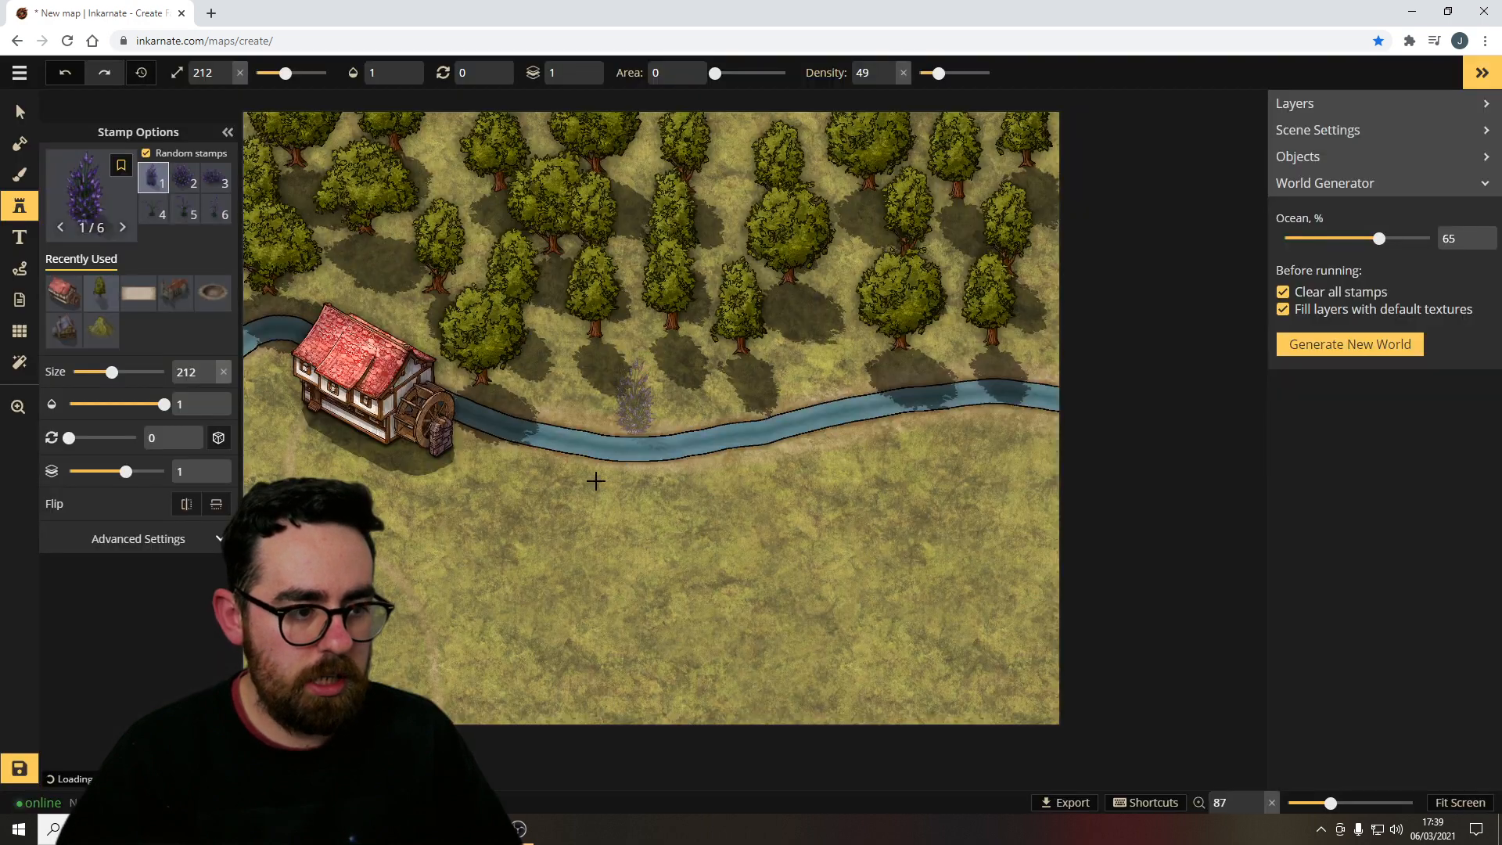
pyautogui.click(620, 382)
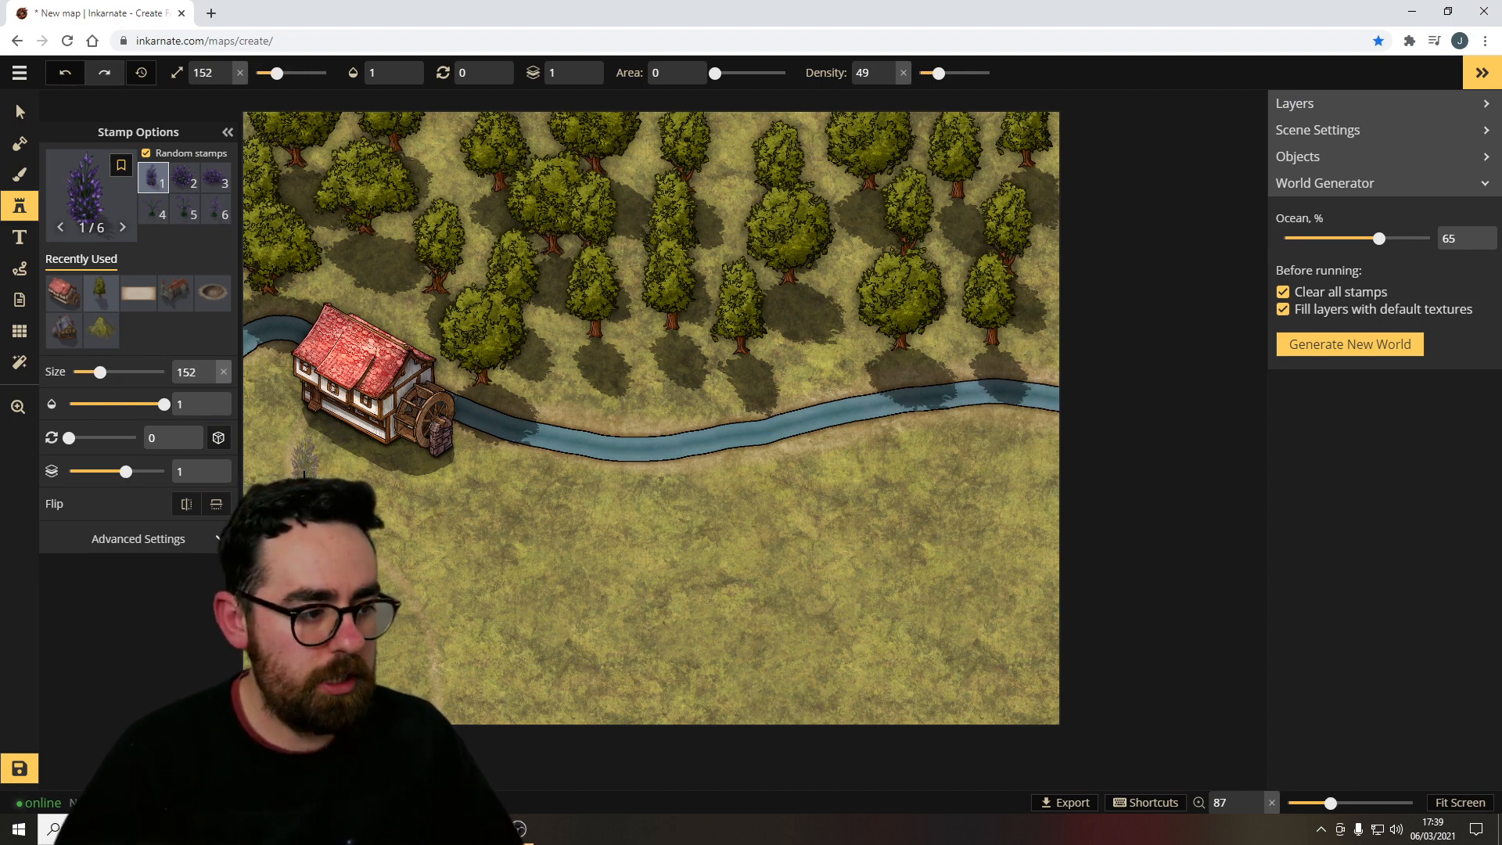
pyautogui.click(320, 423)
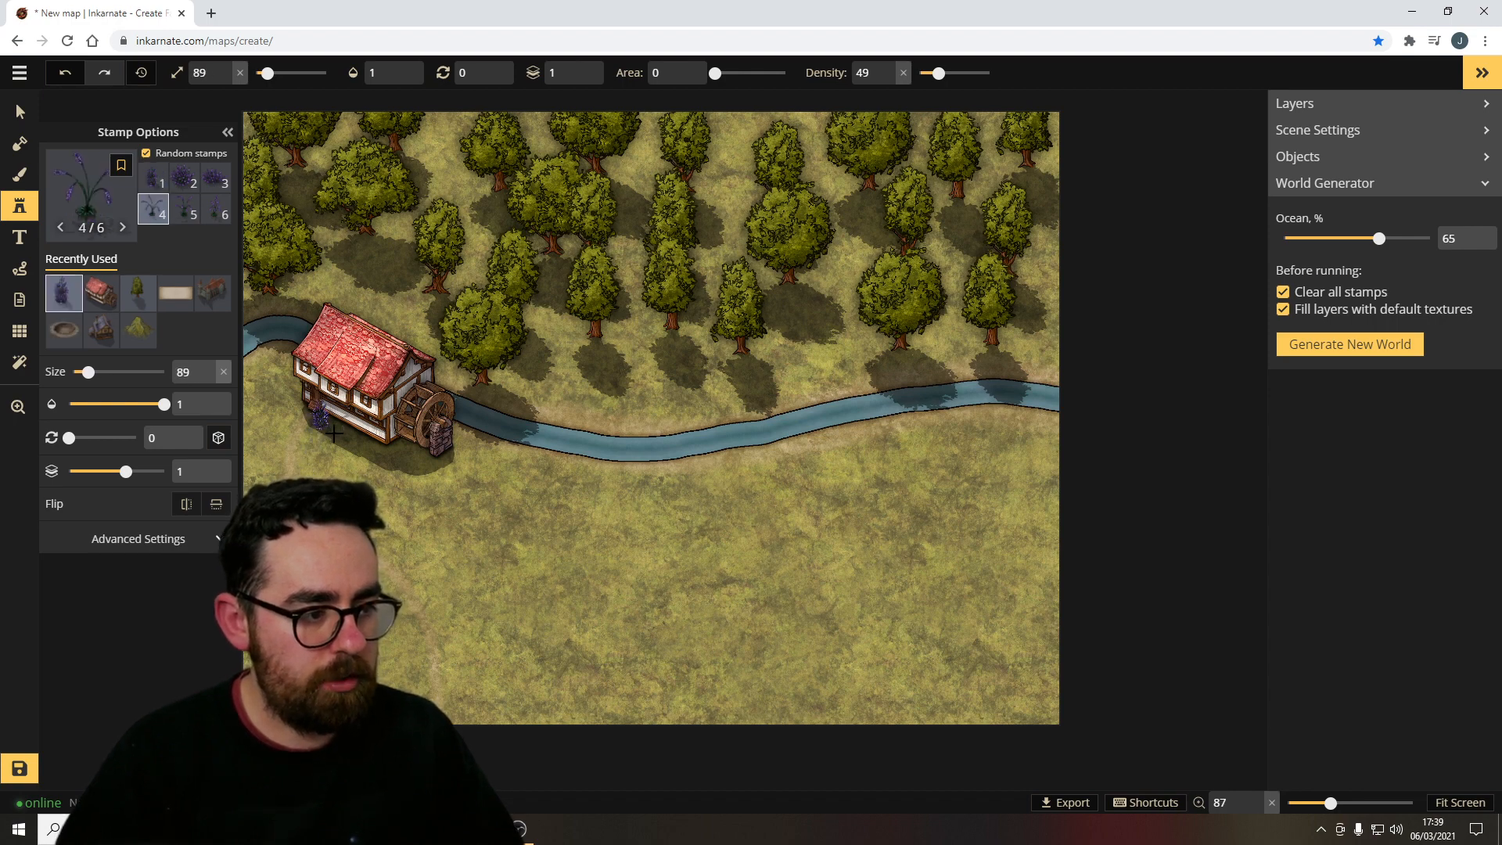
pyautogui.click(335, 434)
pyautogui.click(348, 453)
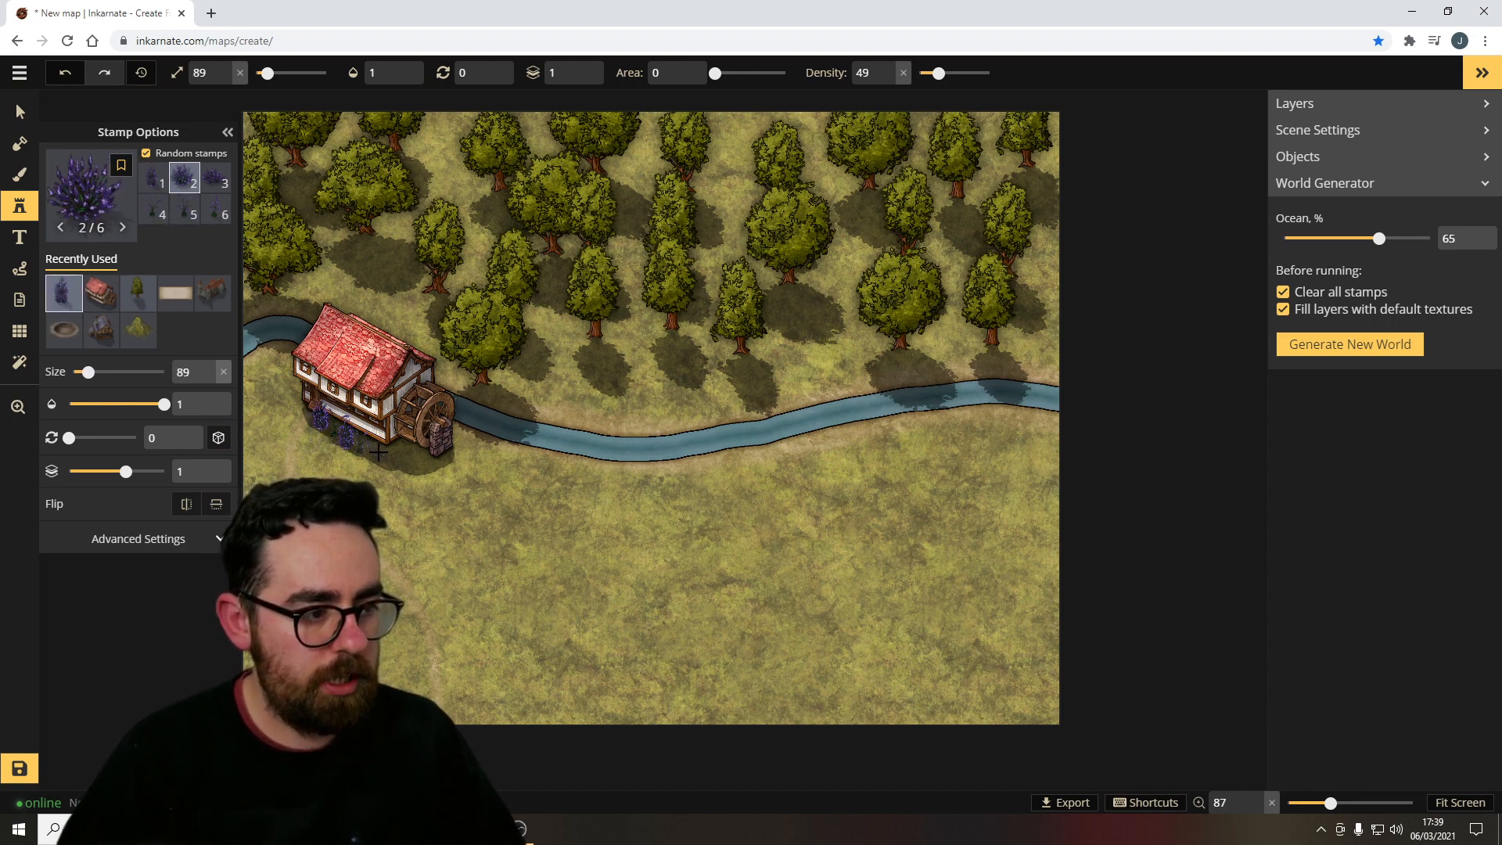
pyautogui.click(341, 485)
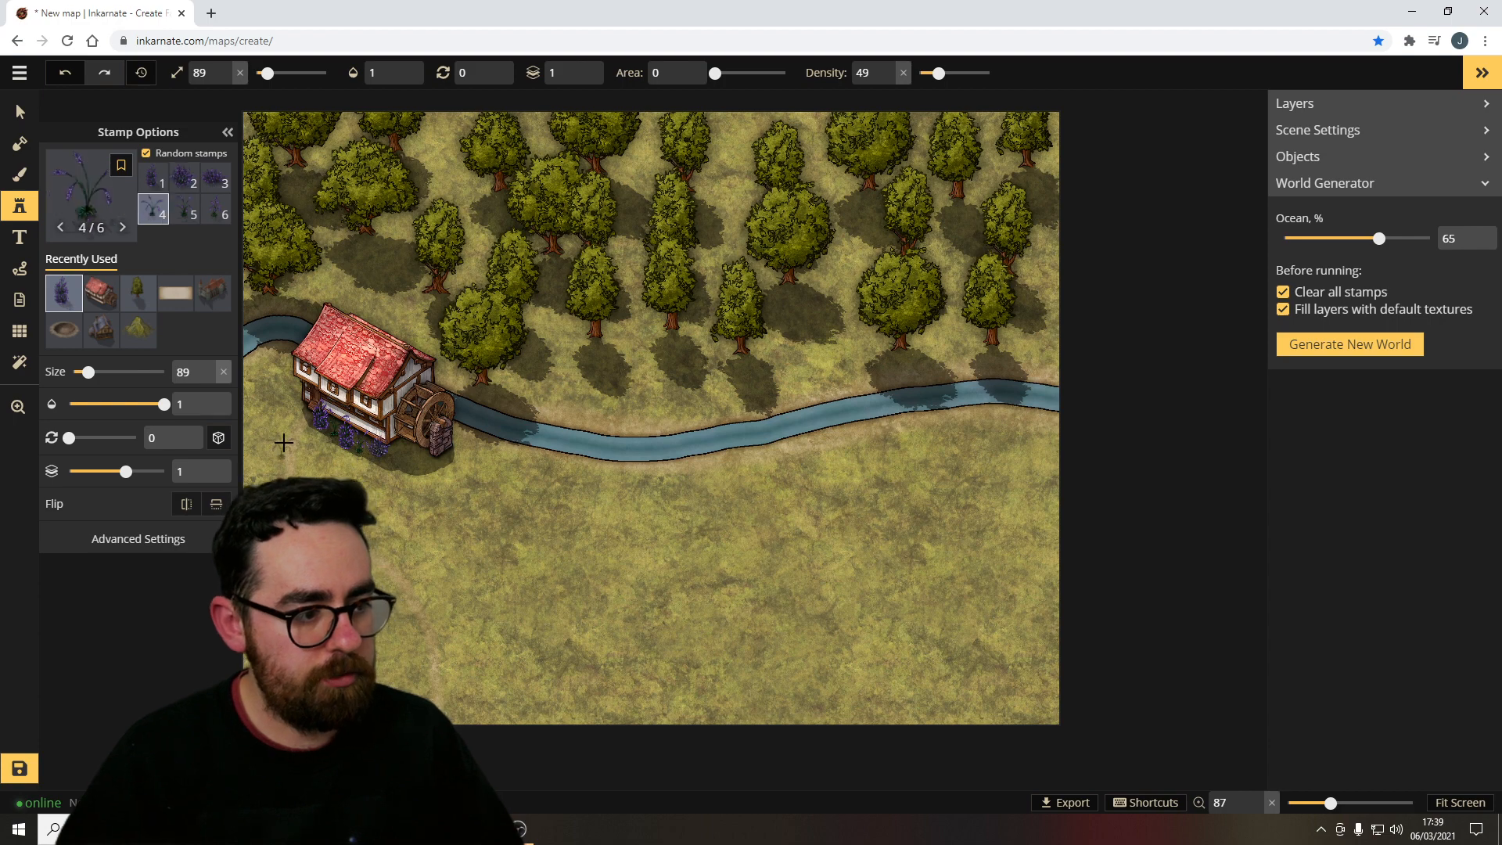
pyautogui.click(298, 406)
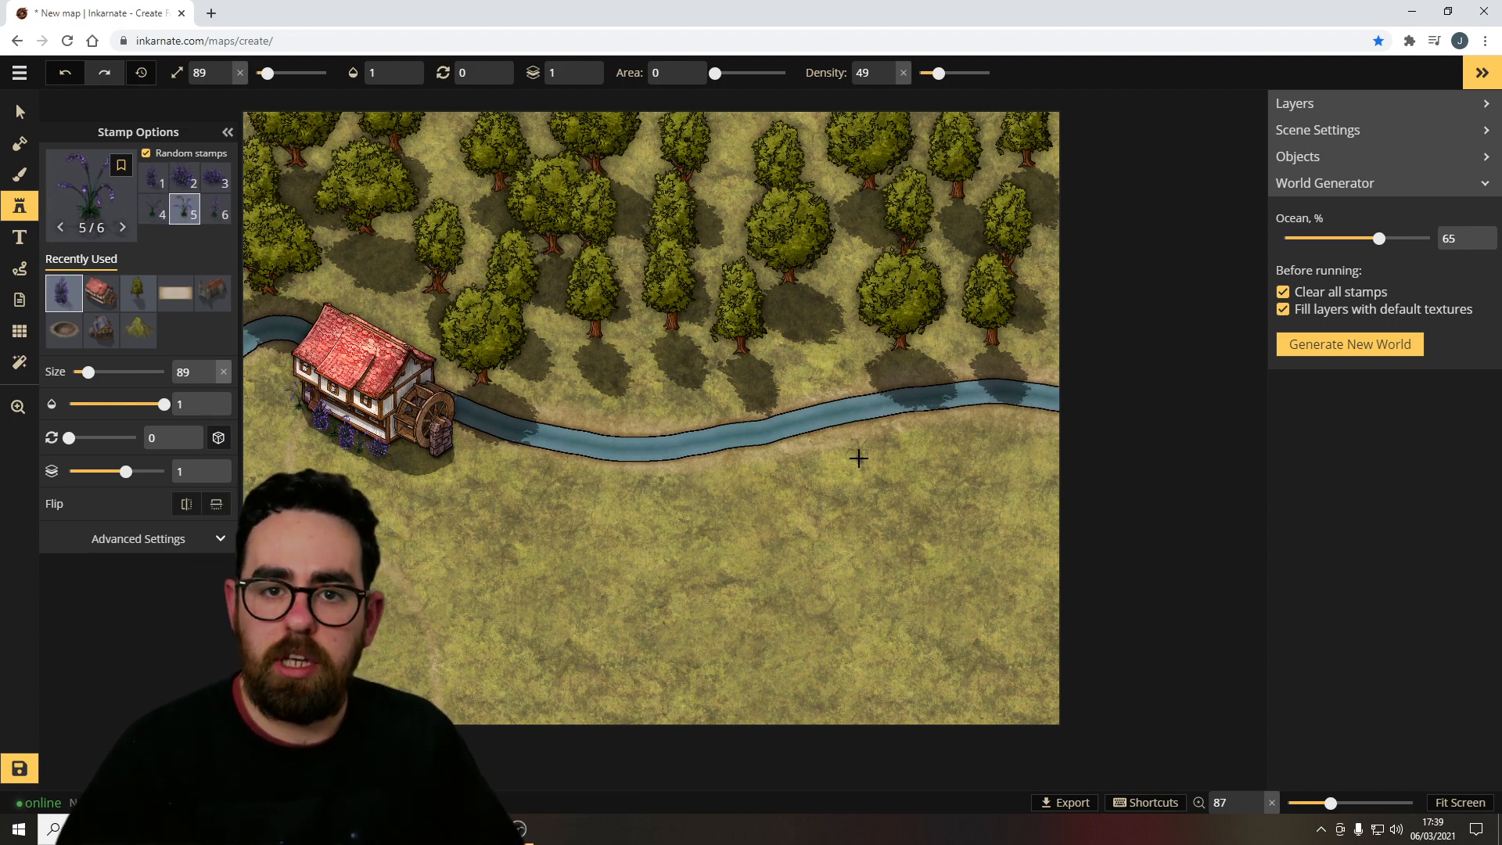
# Choose the Cliffs stamp set and place a chain of cliffs running from the river down to the map's bottom edge.
pyautogui.click(90, 192)
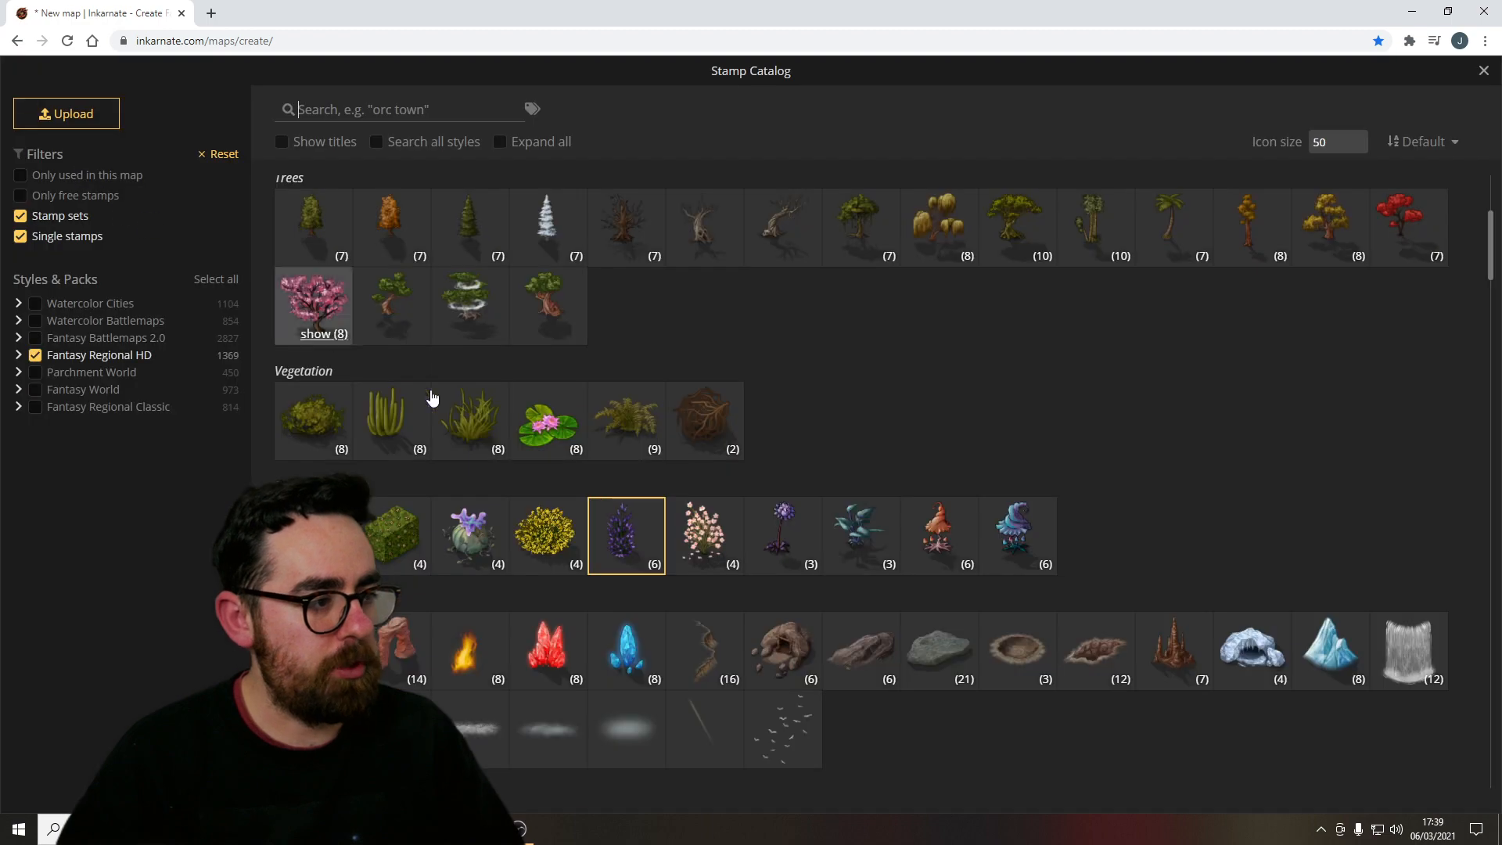
pyautogui.scroll(-2, 890, 484)
pyautogui.scroll(-1, 889, 484)
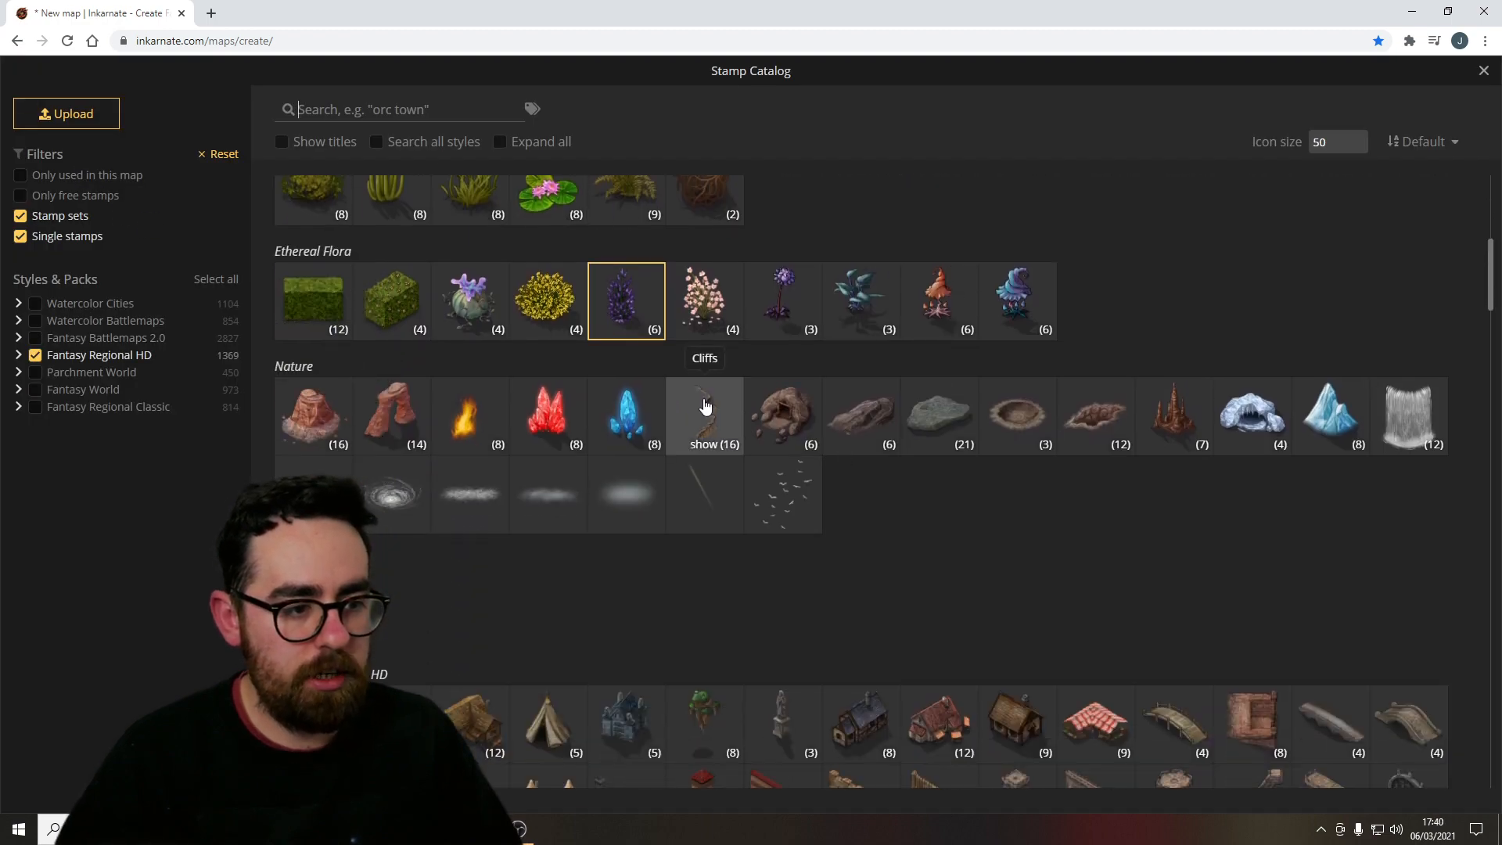
pyautogui.click(710, 414)
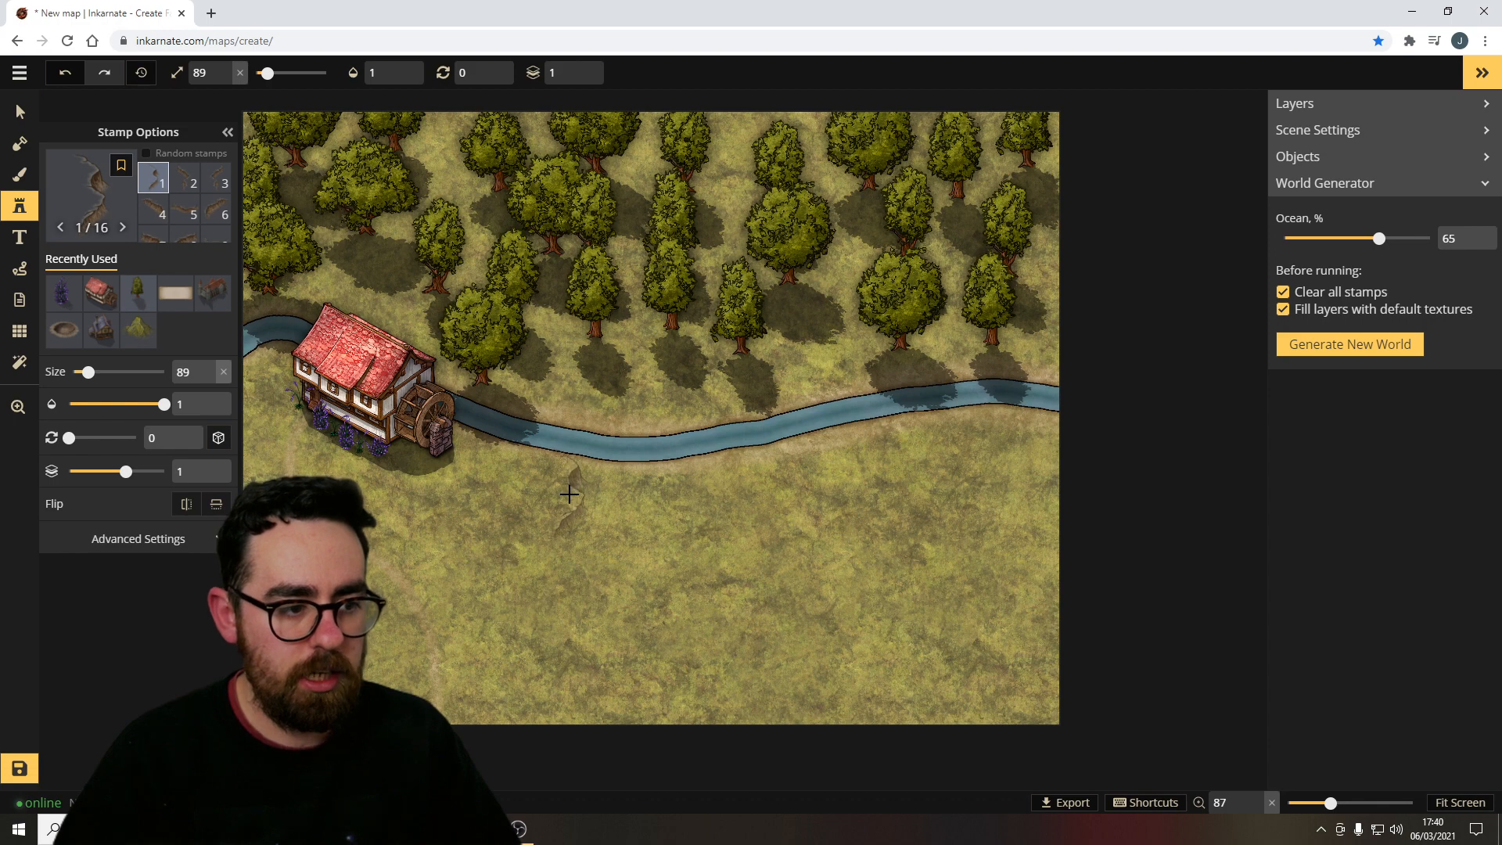
pyautogui.click(568, 495)
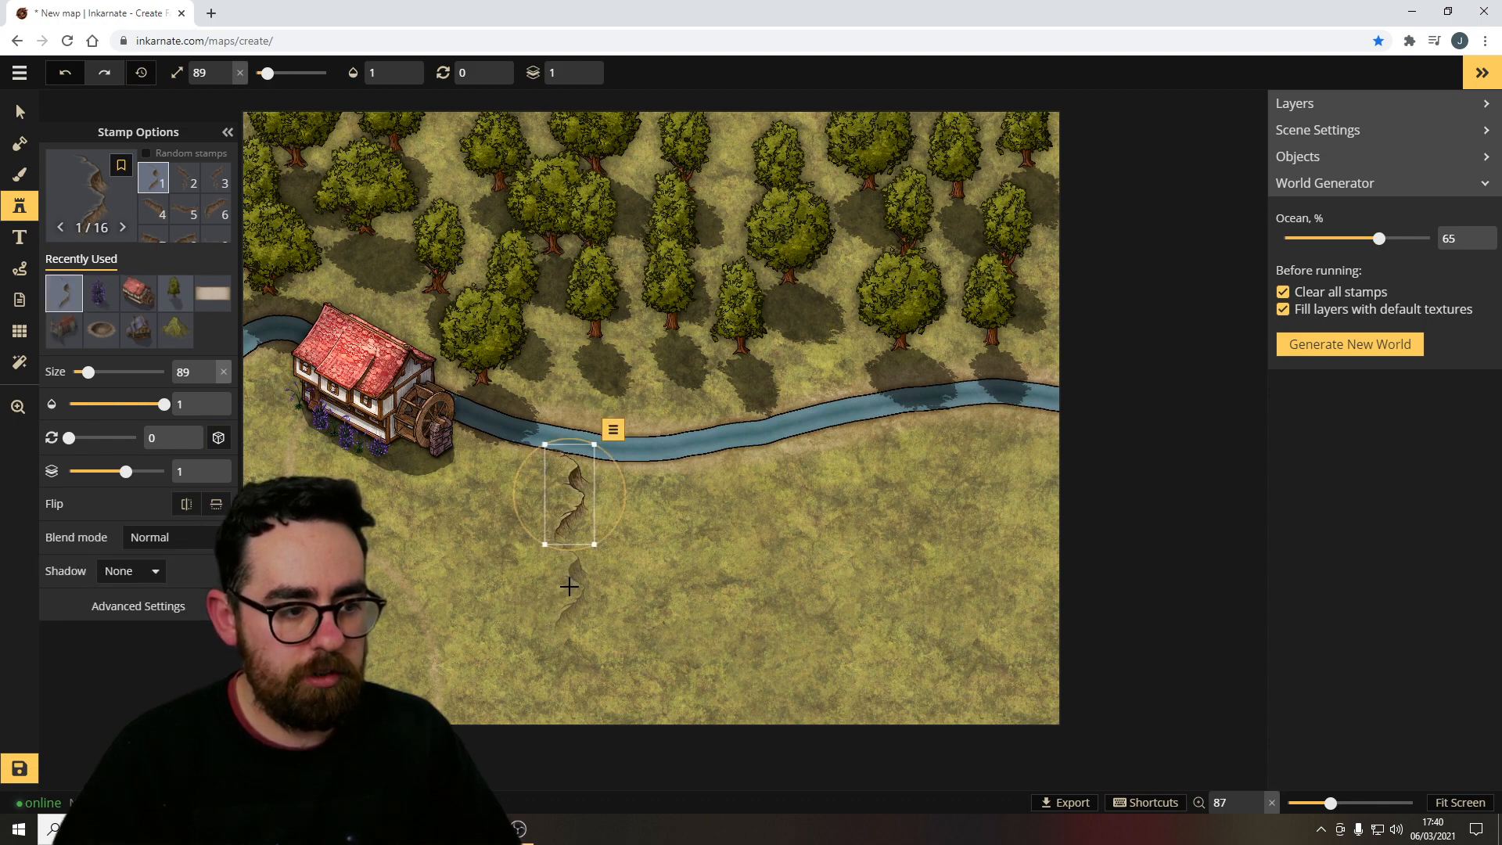
pyautogui.click(569, 586)
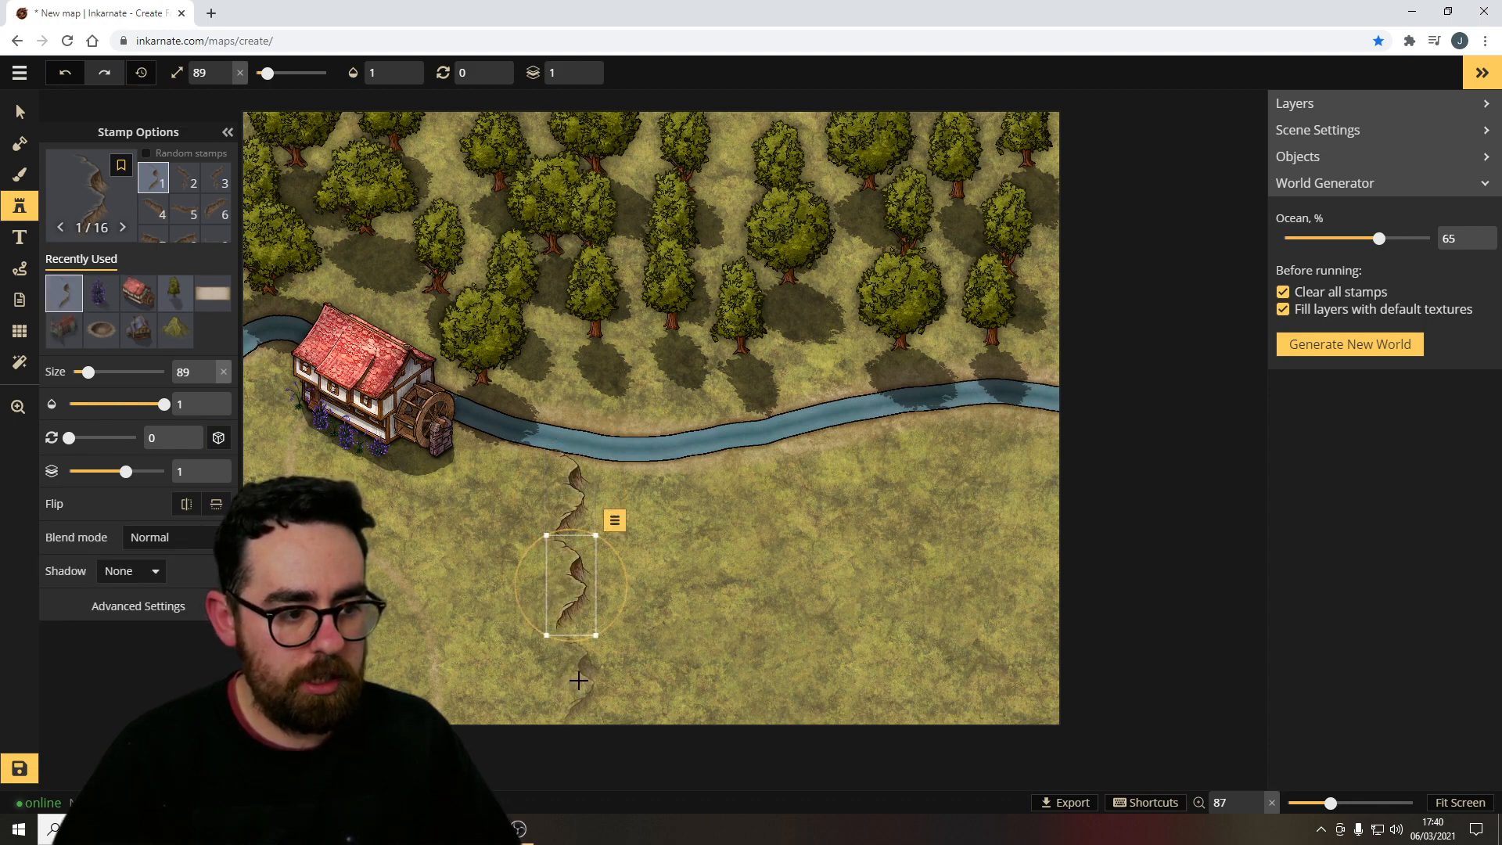
pyautogui.click(577, 678)
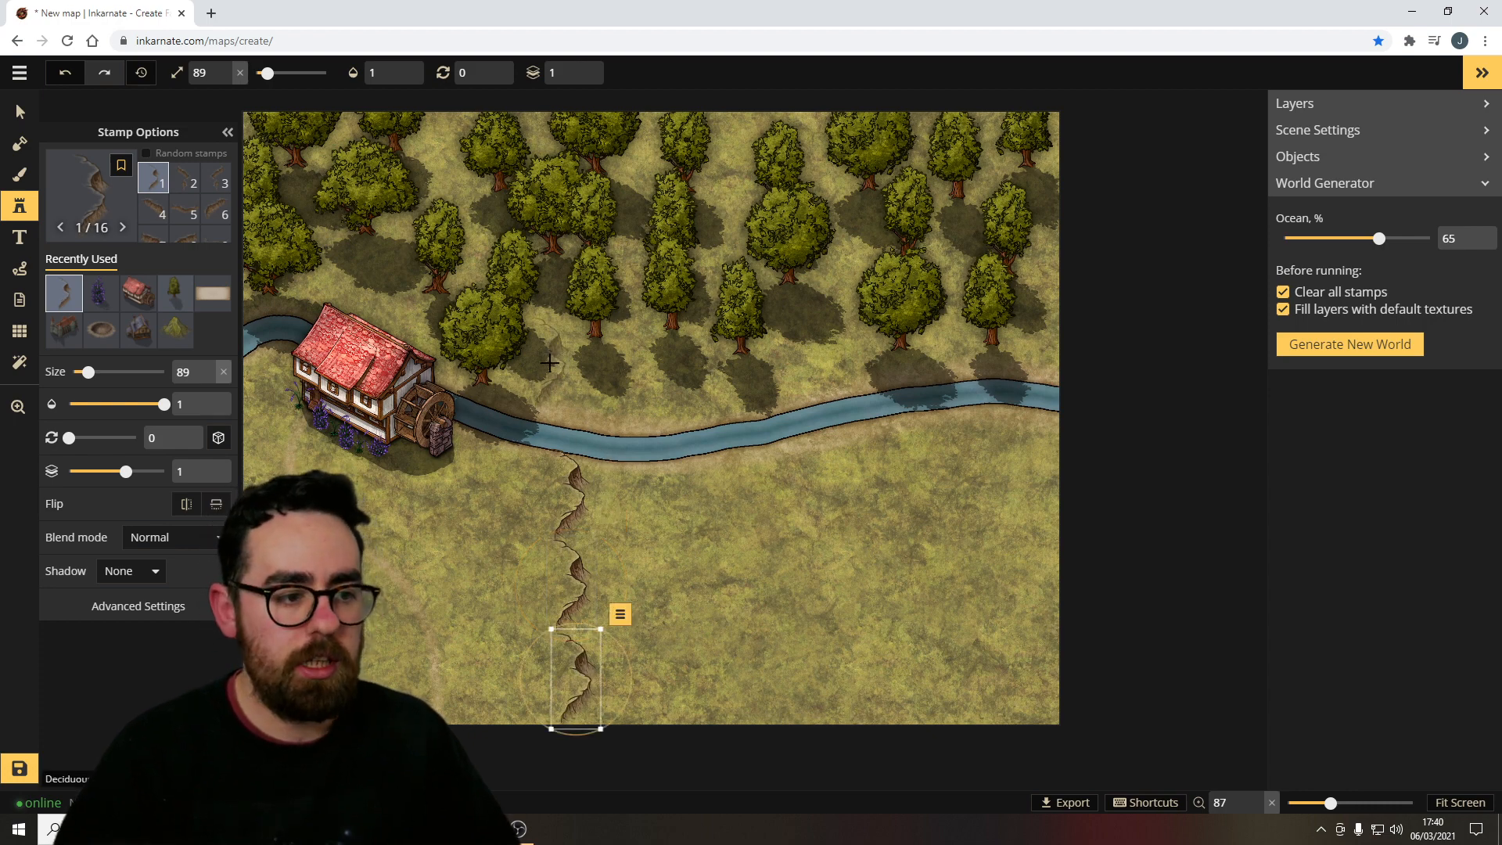
# Choose the Mist 2 stamp, place it over the forest, enlarge it to size 420, move it upward and lower its layer.
pyautogui.click(574, 378)
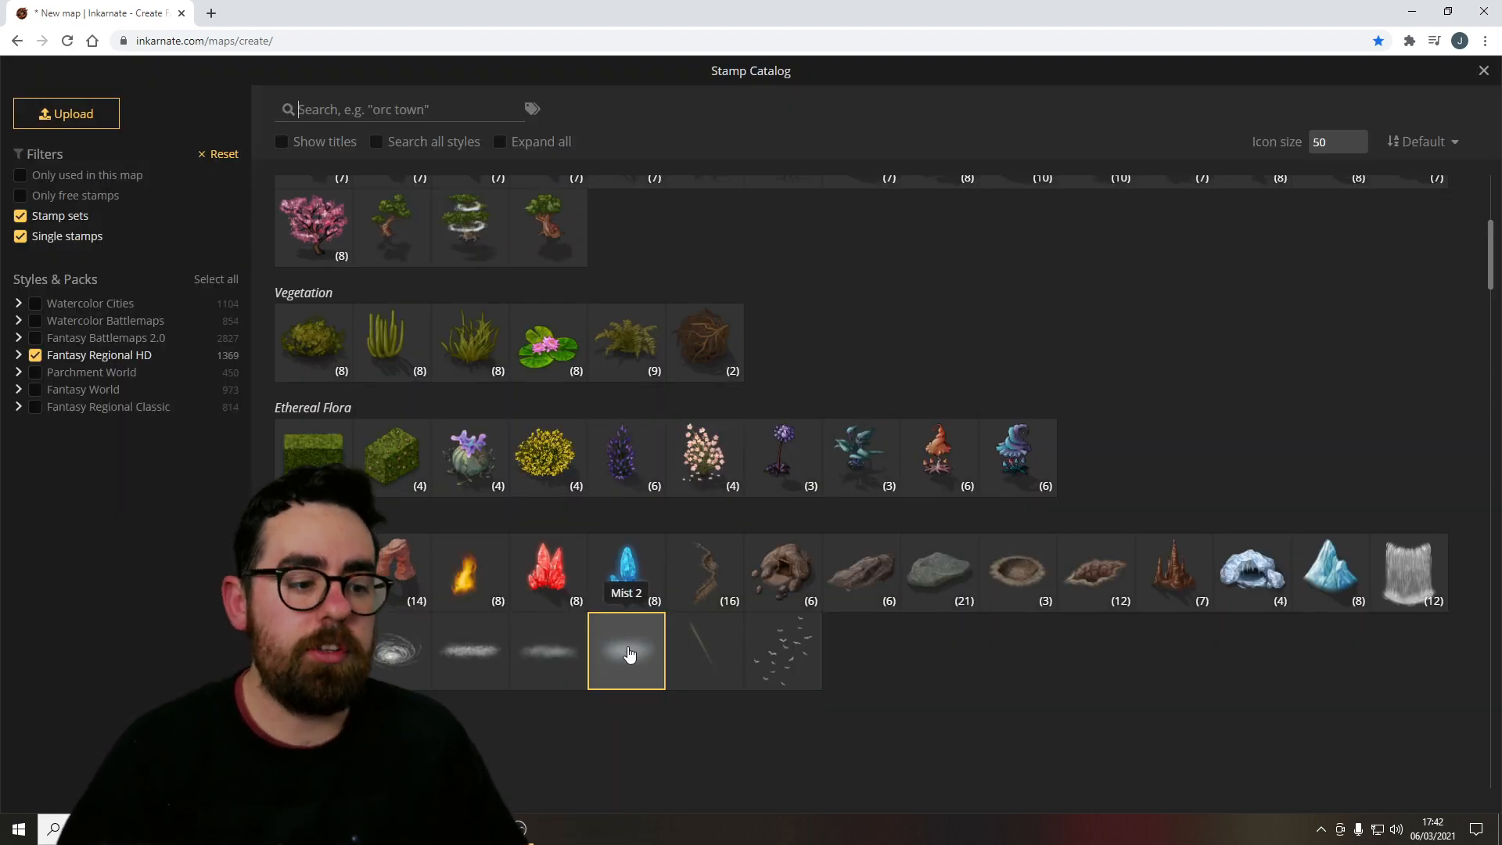
pyautogui.click(626, 653)
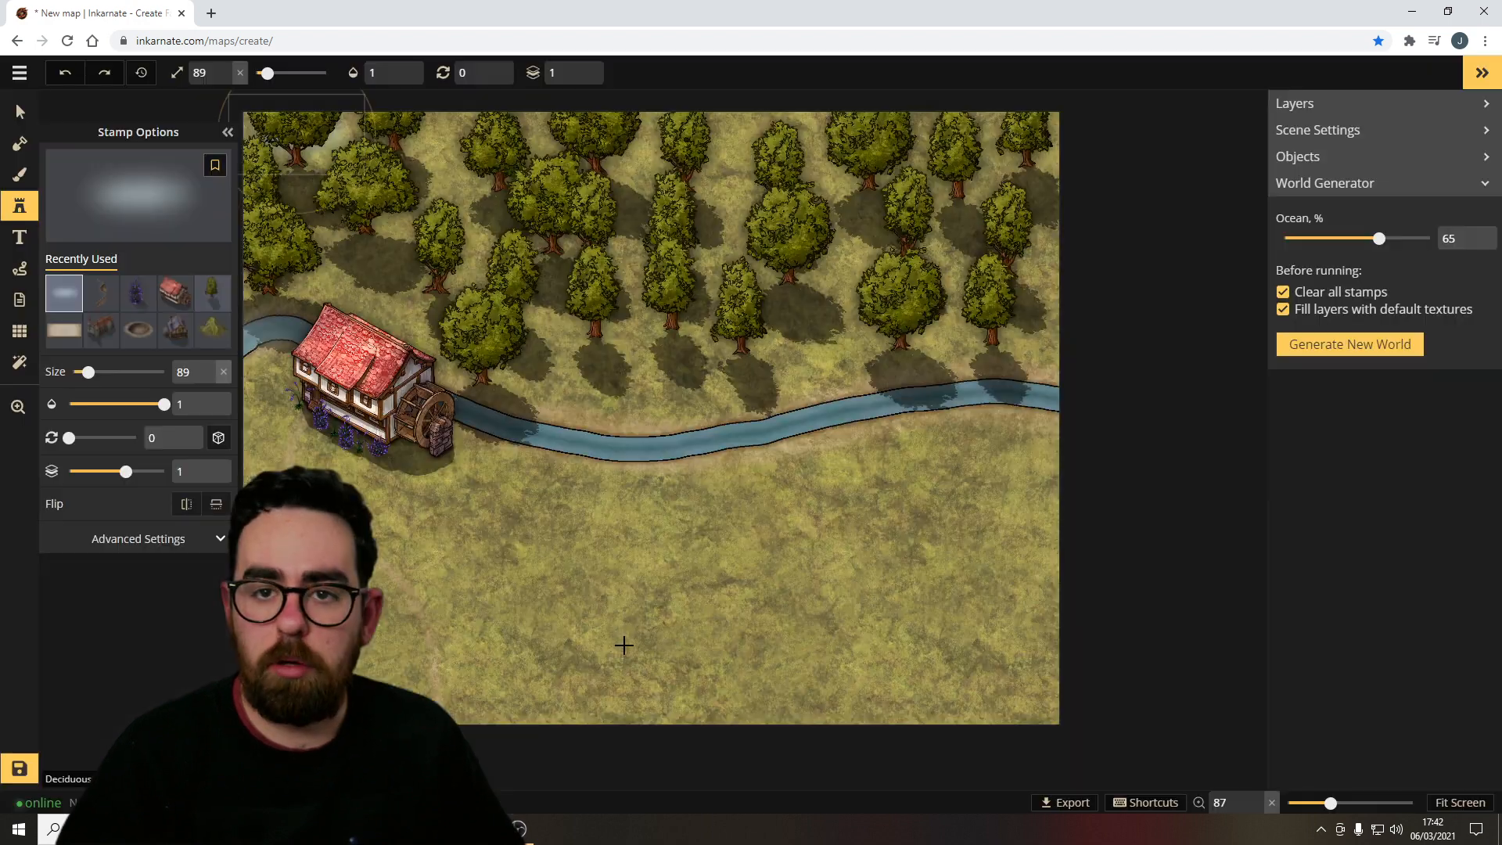
pyautogui.click(406, 203)
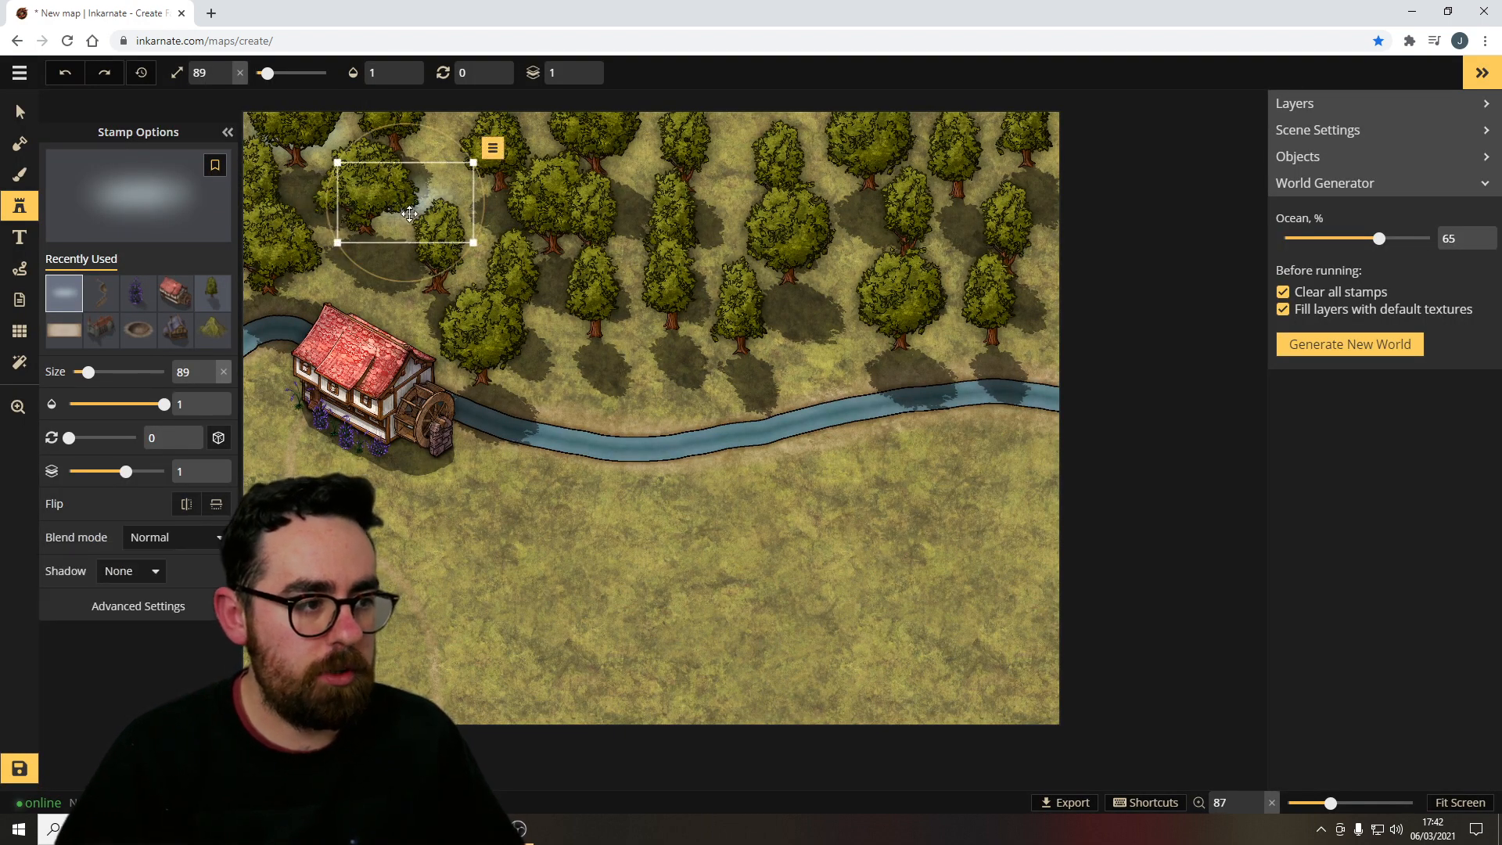
pyautogui.moveTo(474, 243); pyautogui.dragTo(1021, 432)
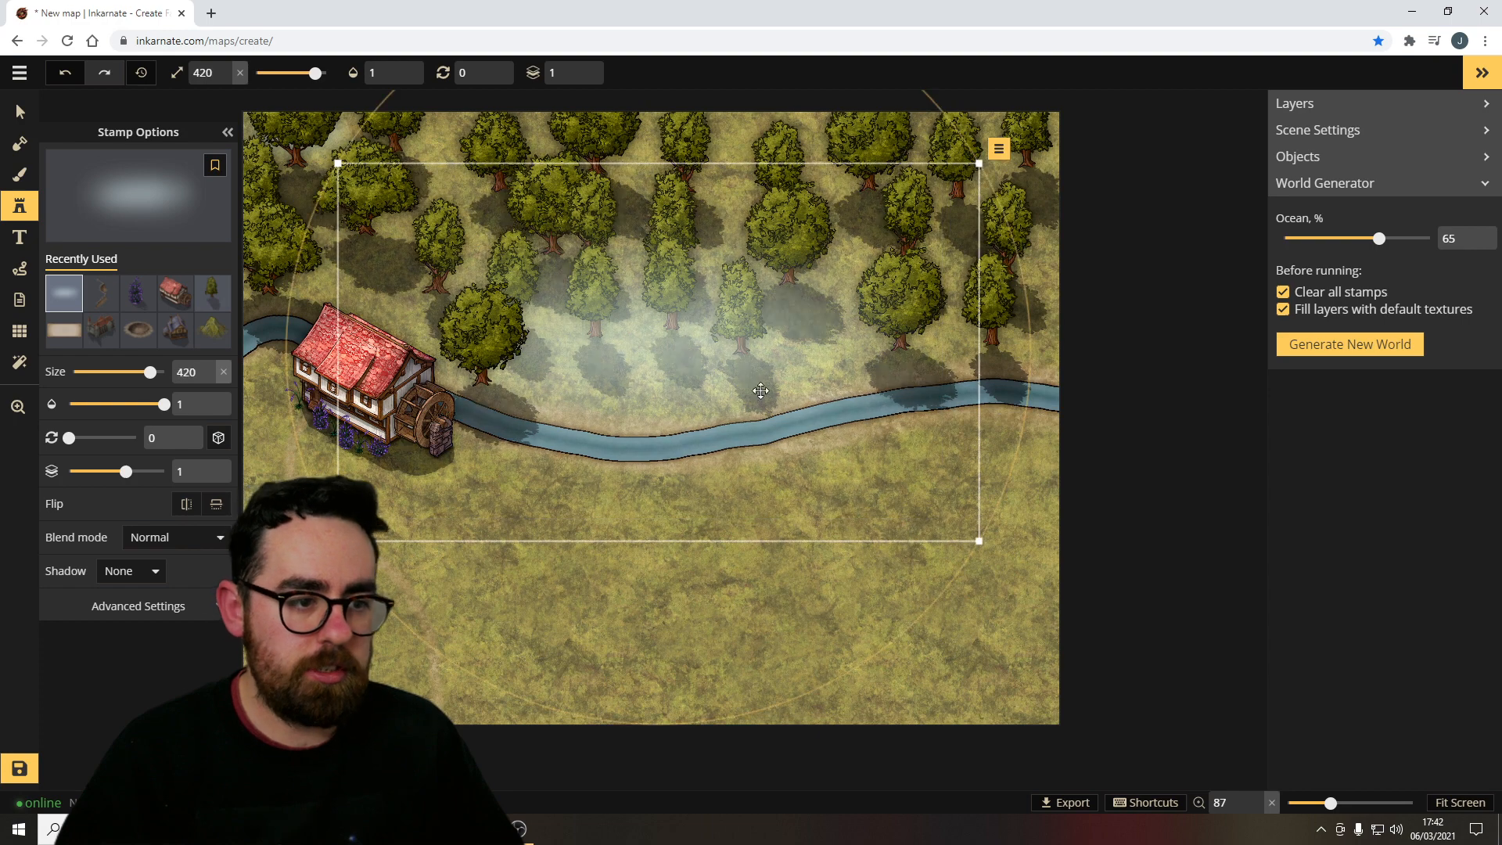
pyautogui.moveTo(719, 385); pyautogui.dragTo(658, 192)
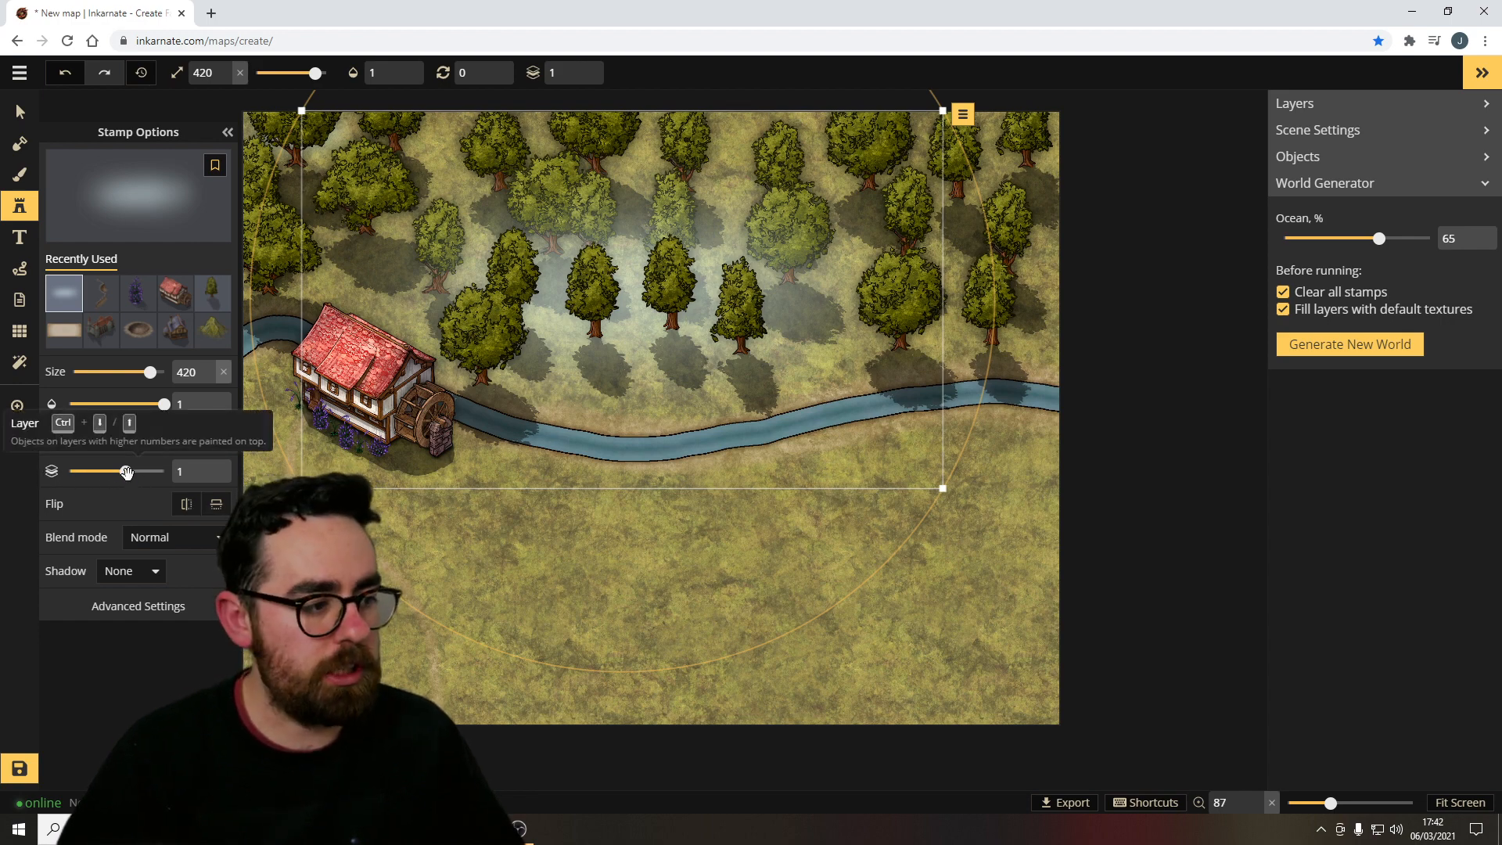
pyautogui.moveTo(127, 471); pyautogui.dragTo(92, 479)
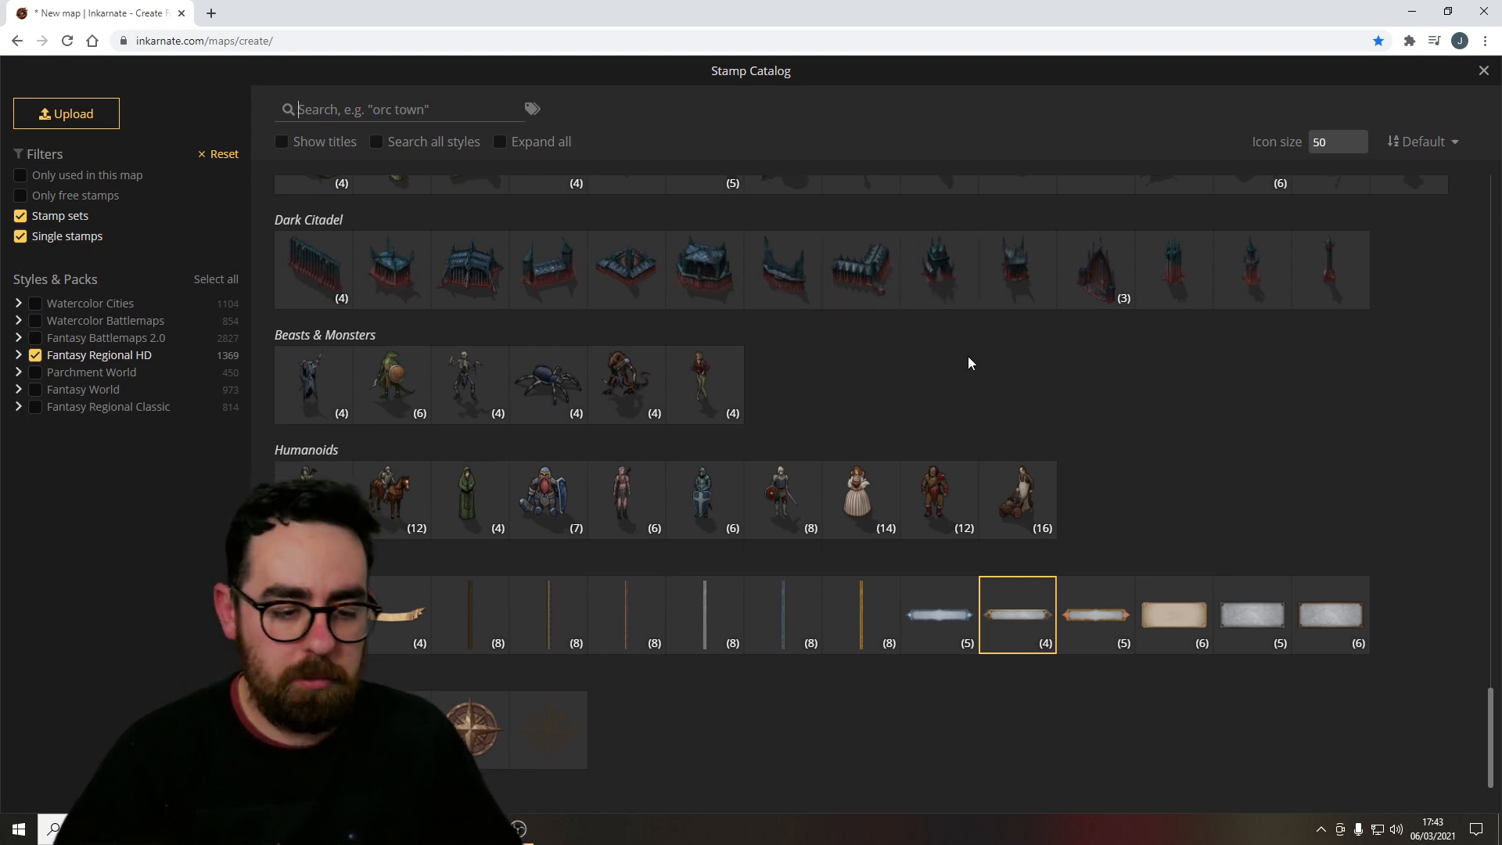
# Choose a framed banner stamp and place it in the lower middle of the map.
pyautogui.click(1014, 606)
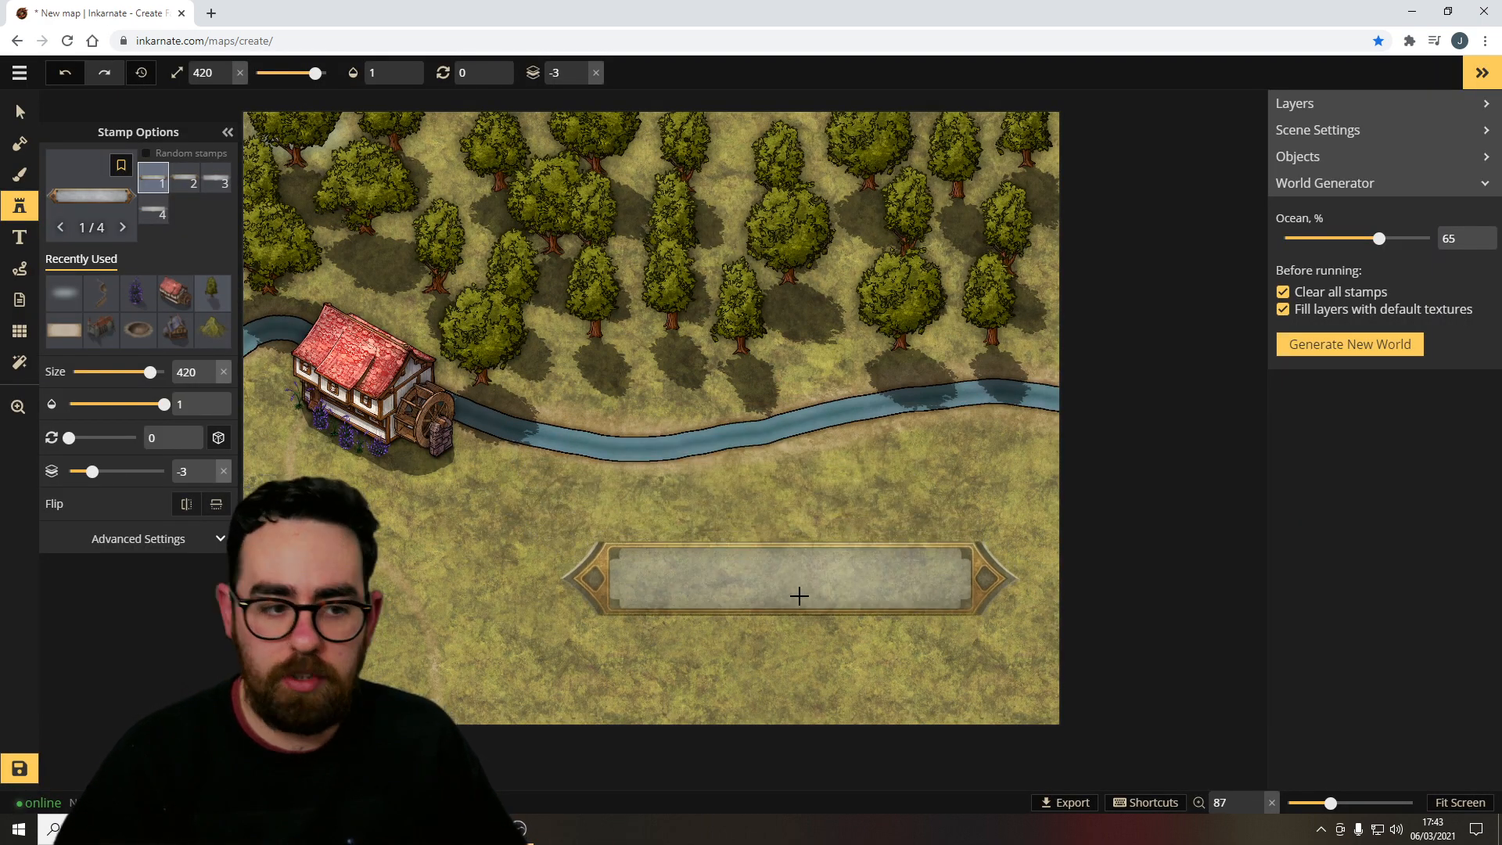
pyautogui.click(798, 596)
pyautogui.click(17, 207)
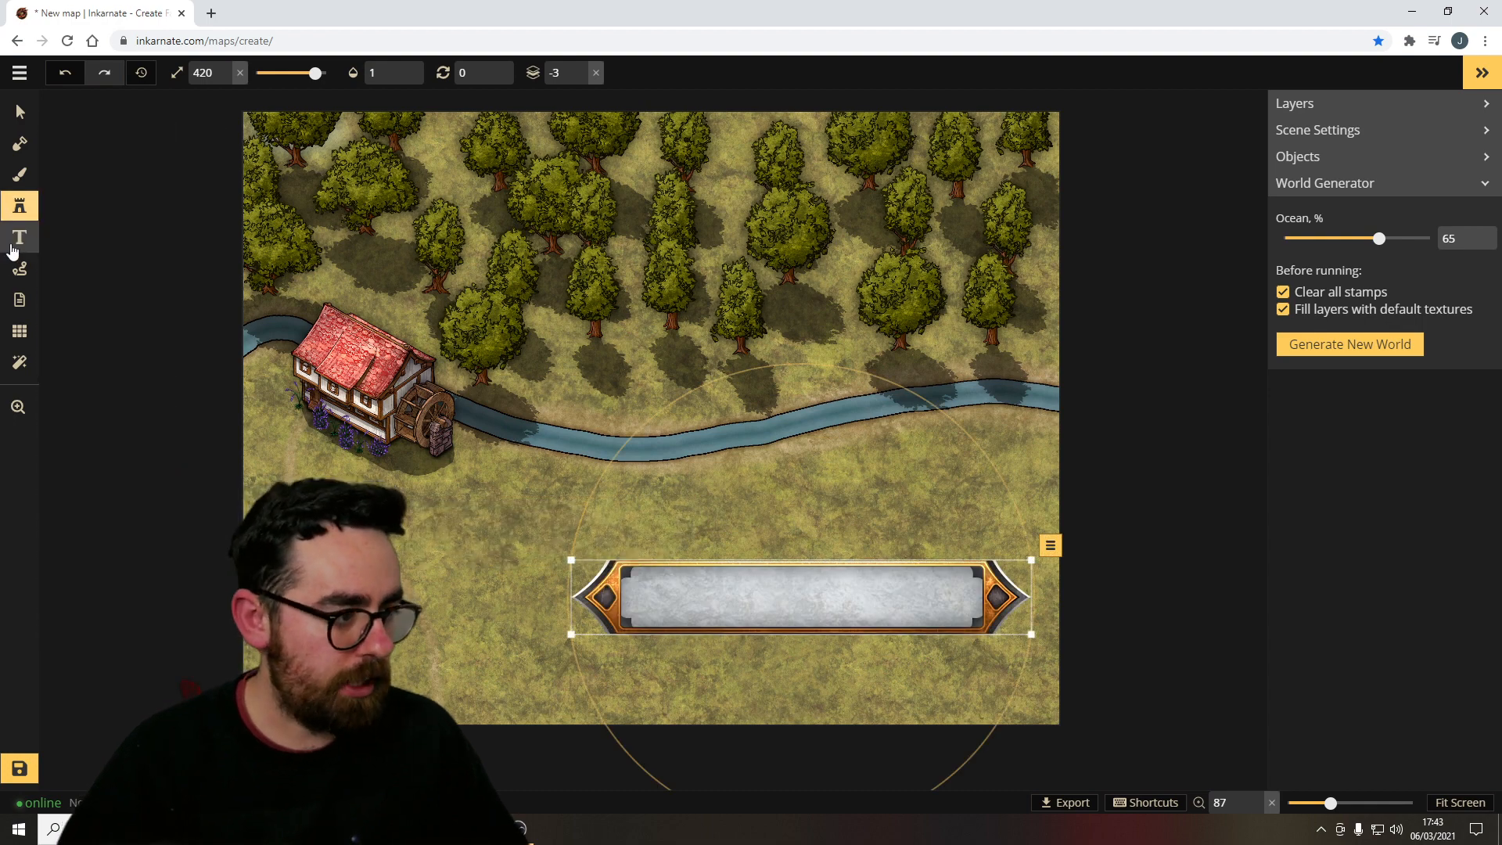
# Add the label "Watery Watermill" in Metamorphous font on the banner and shrink it to fit, about size 39.
pyautogui.click(19, 237)
pyautogui.click(659, 361)
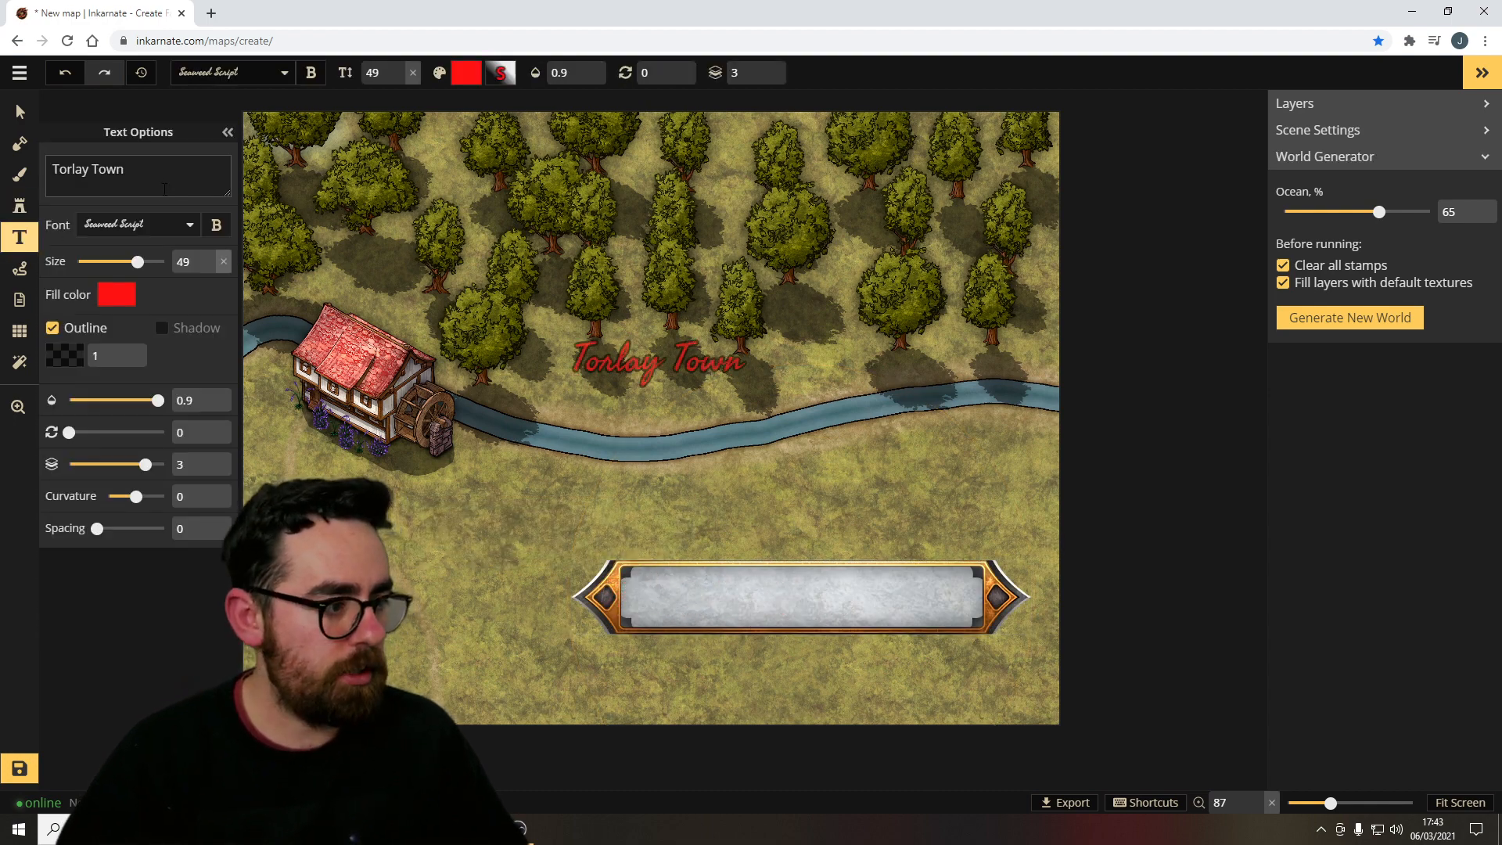
pyautogui.click(136, 225)
pyautogui.scroll(3, 102, 344)
pyautogui.click(75, 274)
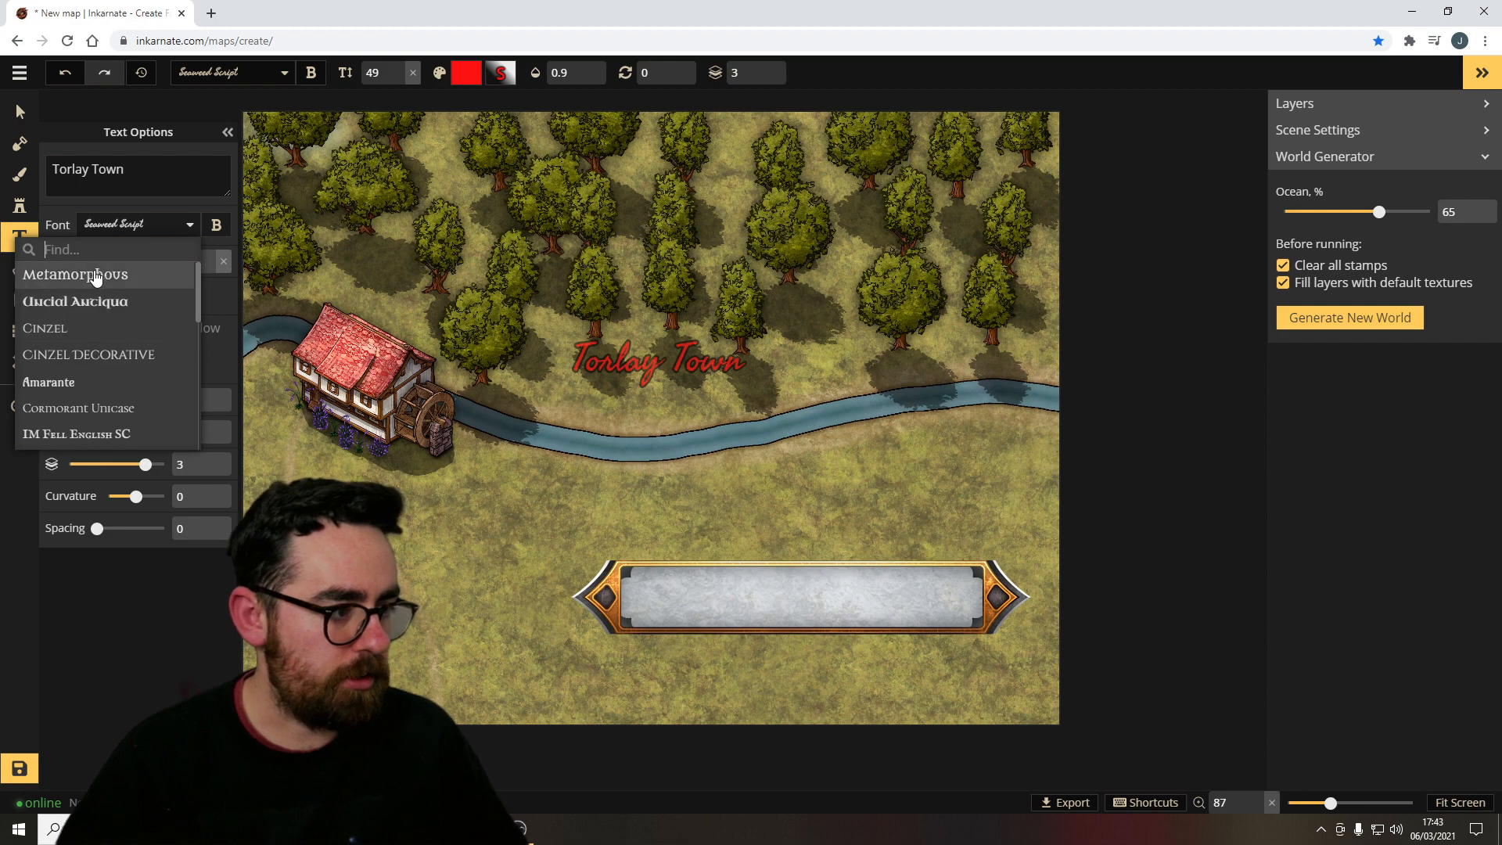
pyautogui.click(768, 609)
pyautogui.click(796, 607)
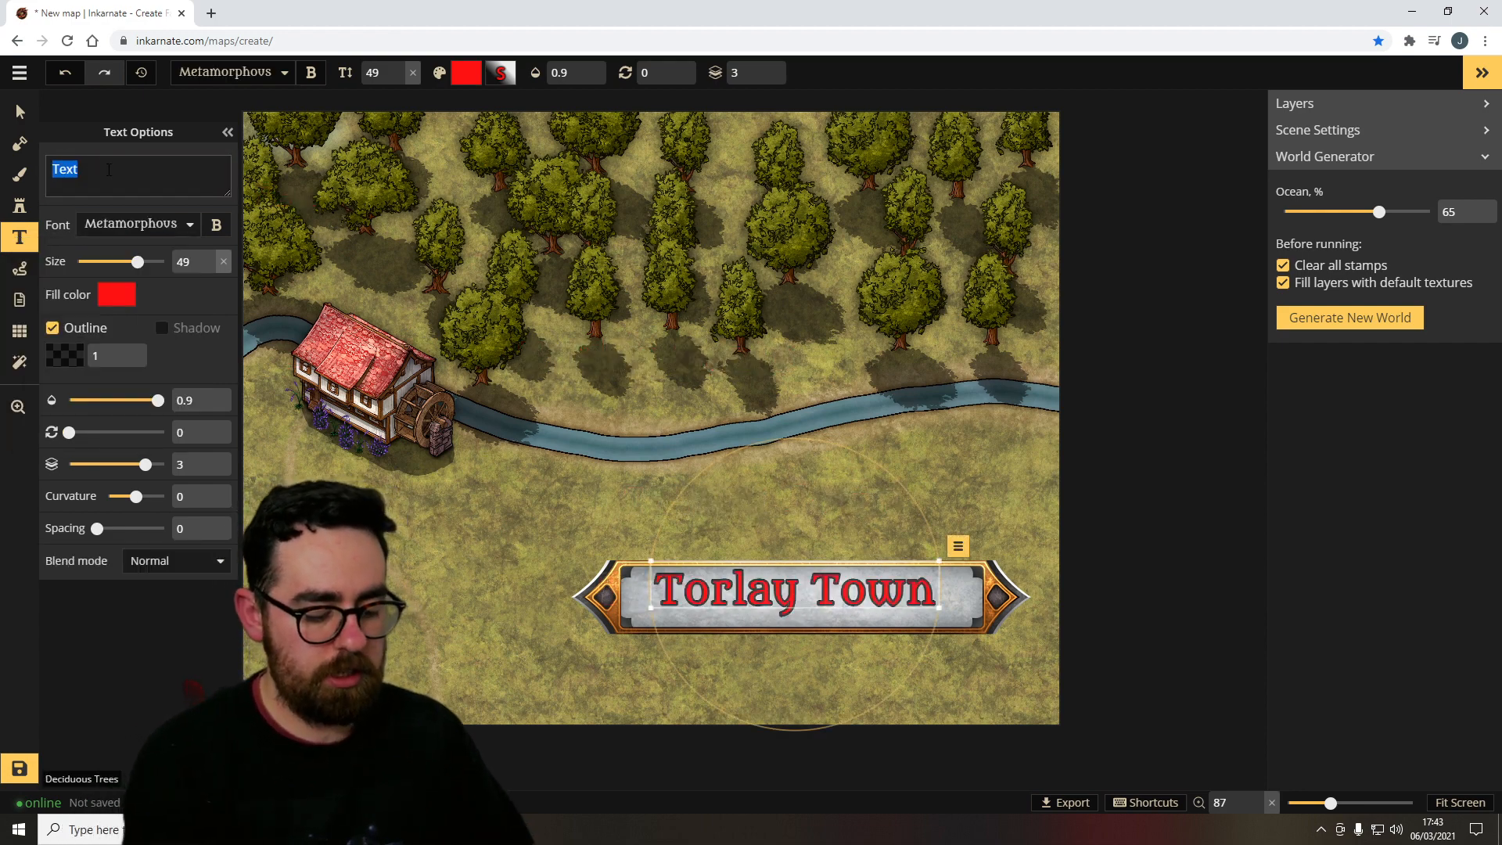
pyautogui.write('Watery ')
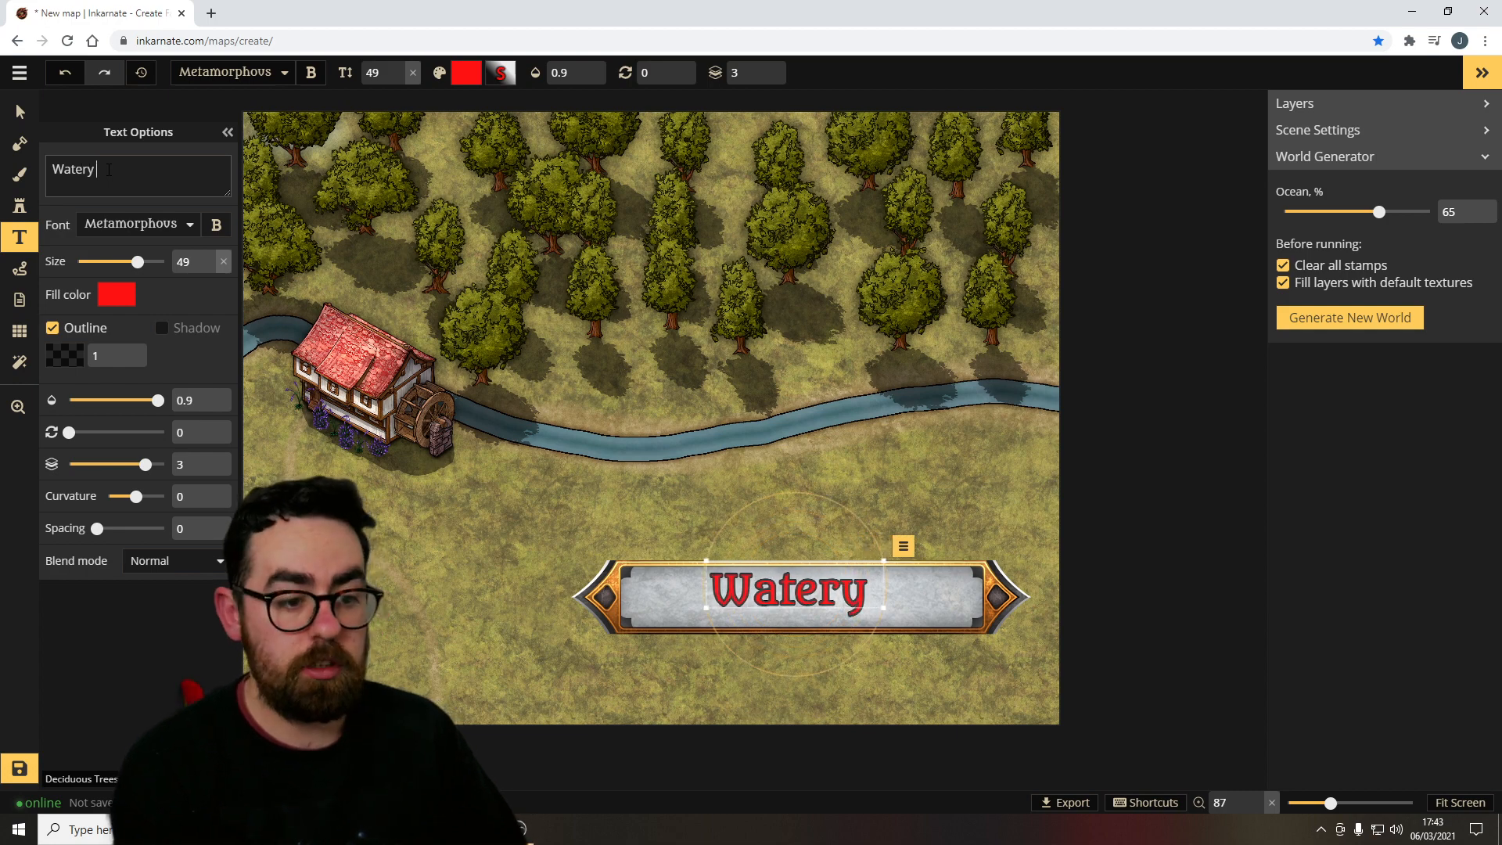
pyautogui.write('Watermill')
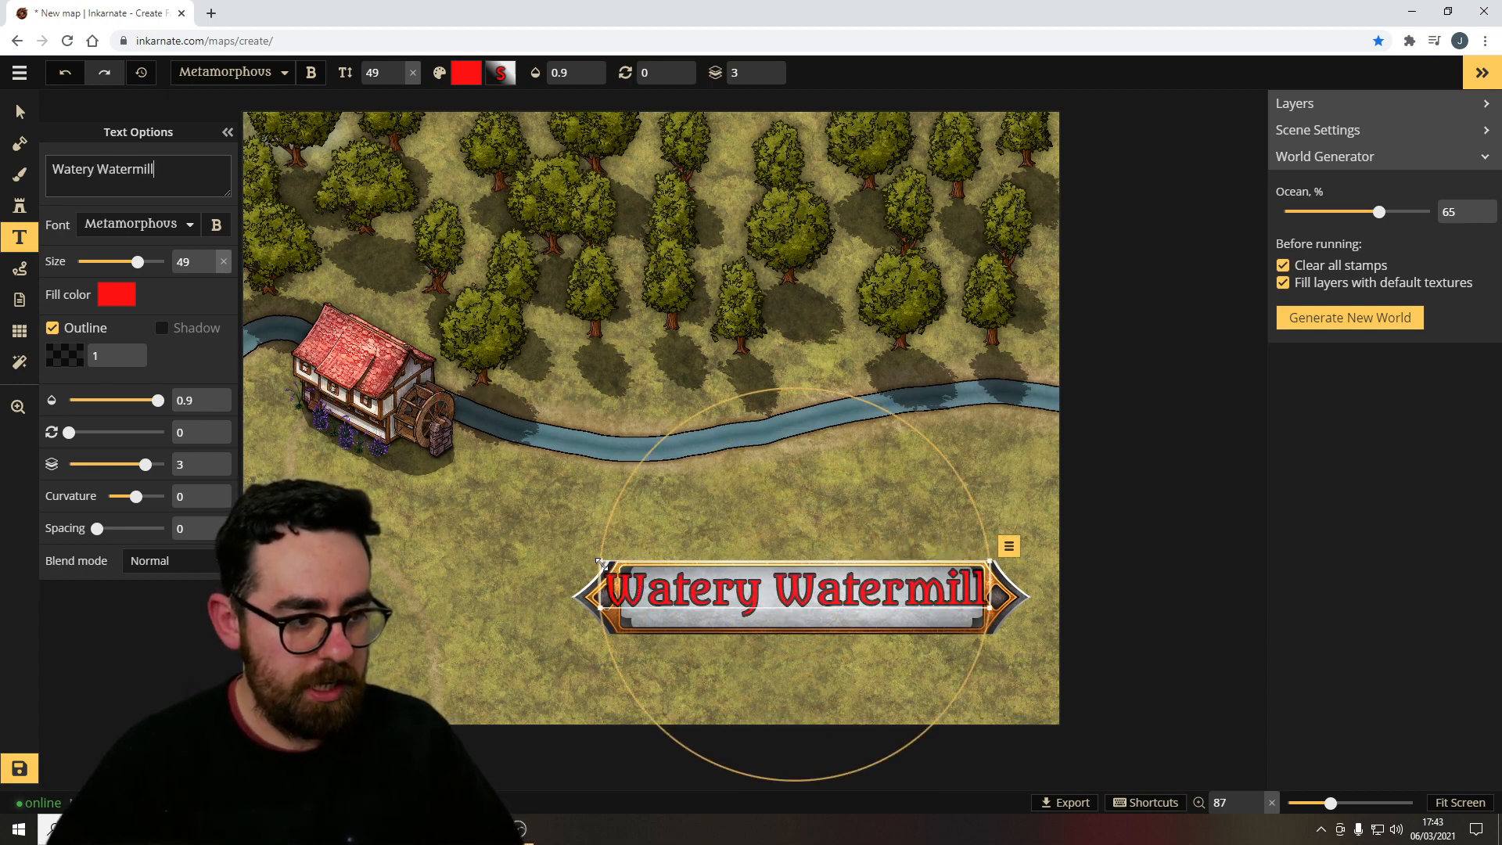
pyautogui.moveTo(600, 563); pyautogui.dragTo(734, 600)
# Set the label's fill color to black.
pyautogui.click(117, 295)
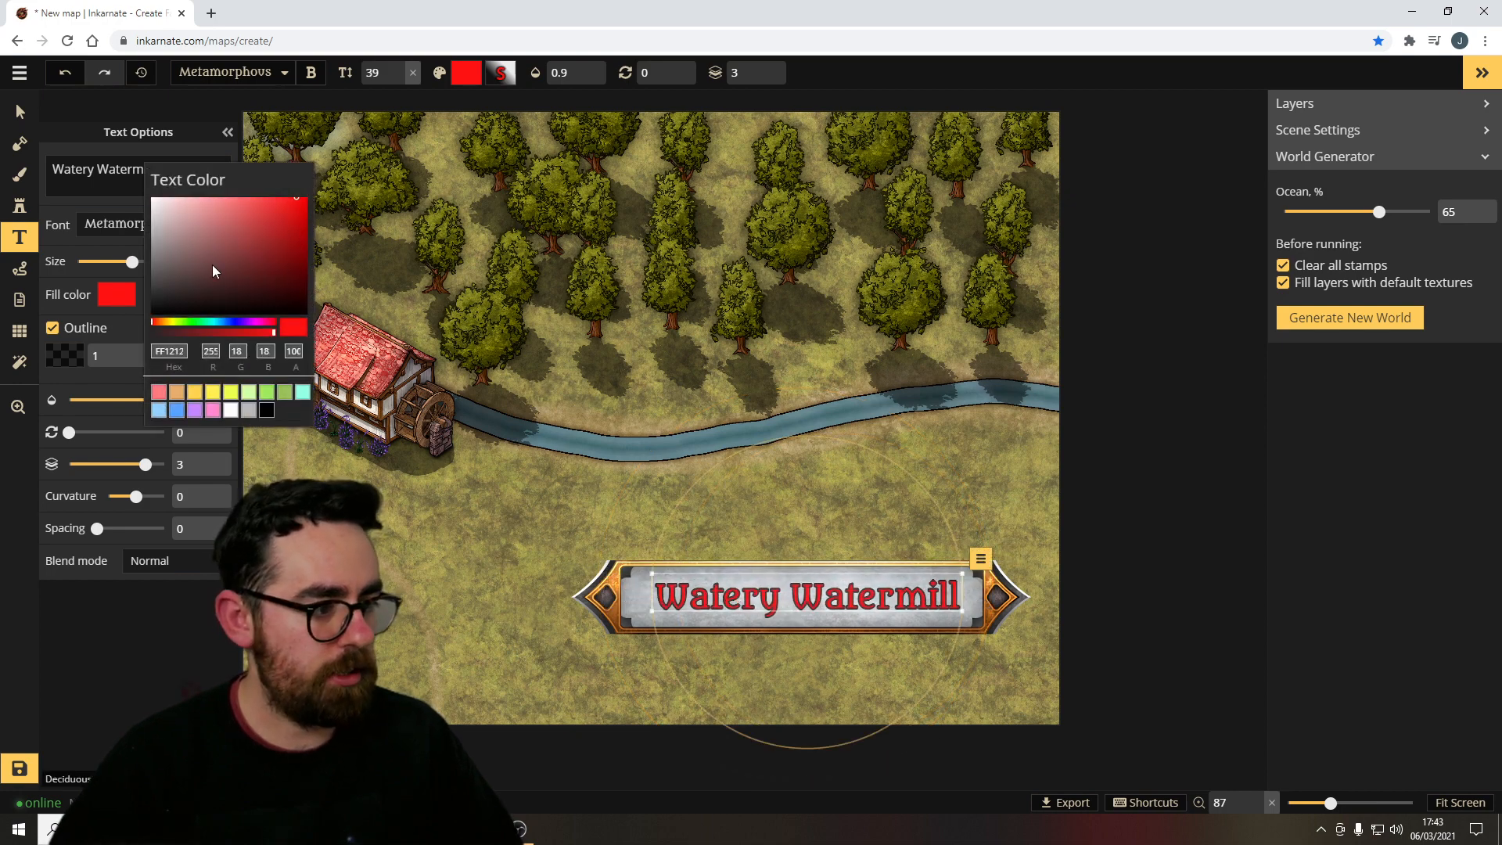
pyautogui.moveTo(212, 270); pyautogui.dragTo(104, 338)
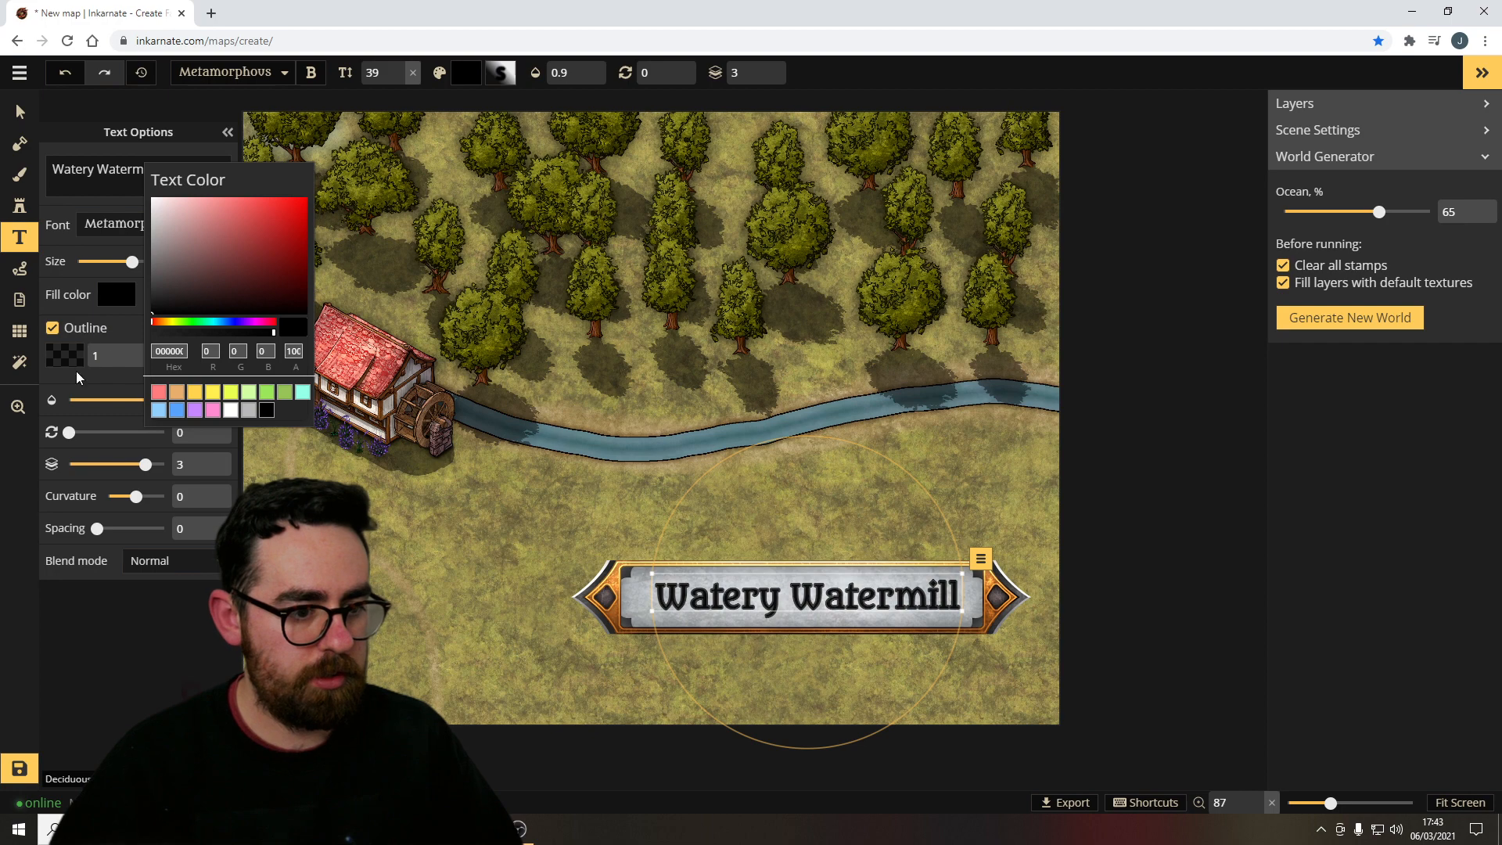
pyautogui.click(19, 112)
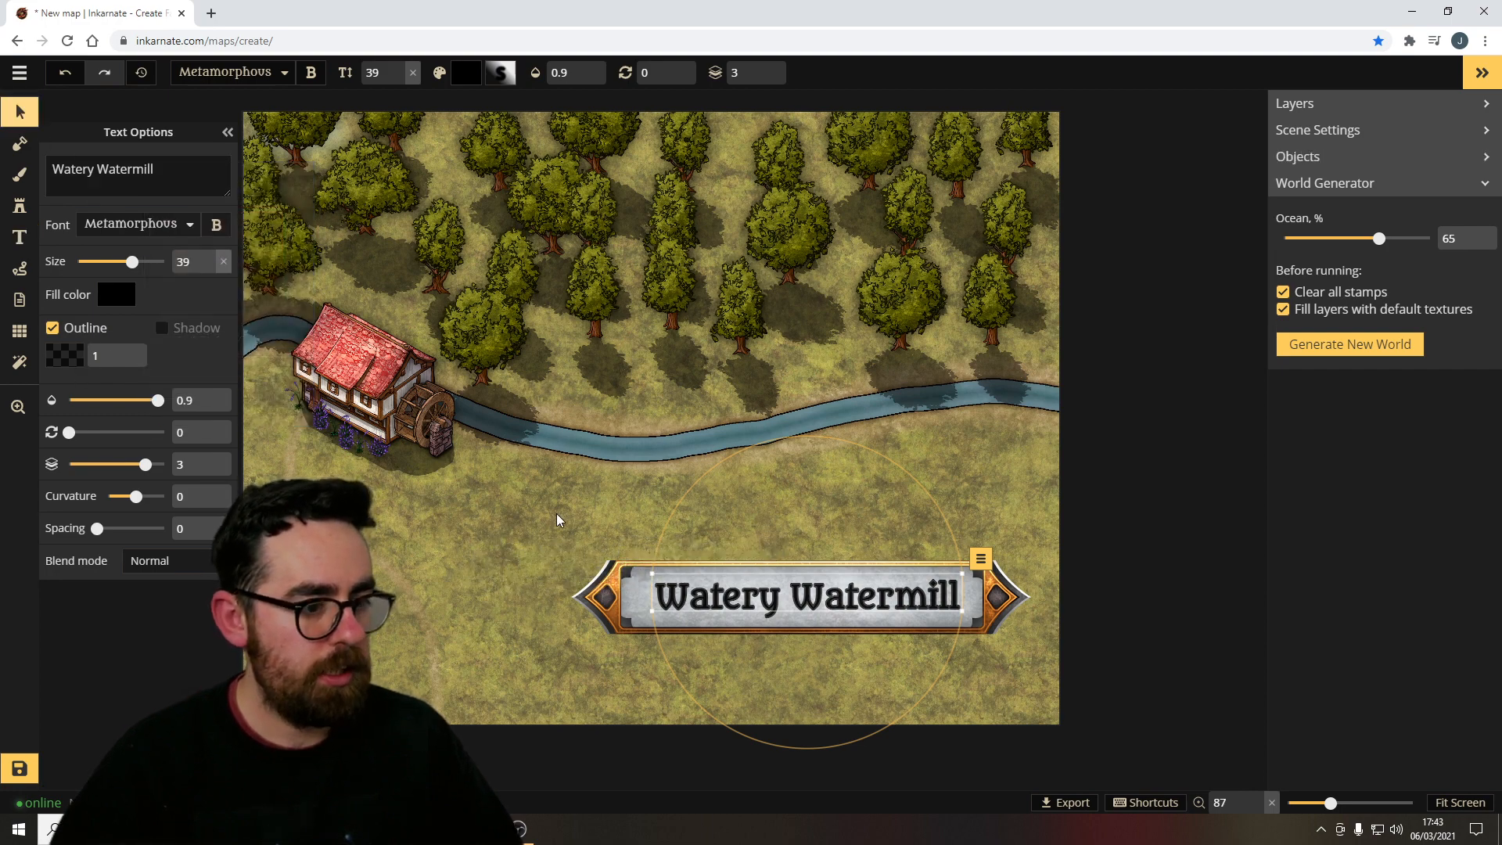
# Select the banner and its label together and move them to the map's lower-right corner.
pyautogui.moveTo(592, 520); pyautogui.dragTo(765, 651)
pyautogui.moveTo(571, 635); pyautogui.dragTo(724, 603)
pyautogui.moveTo(848, 631); pyautogui.dragTo(852, 686)
pyautogui.click(404, 508)
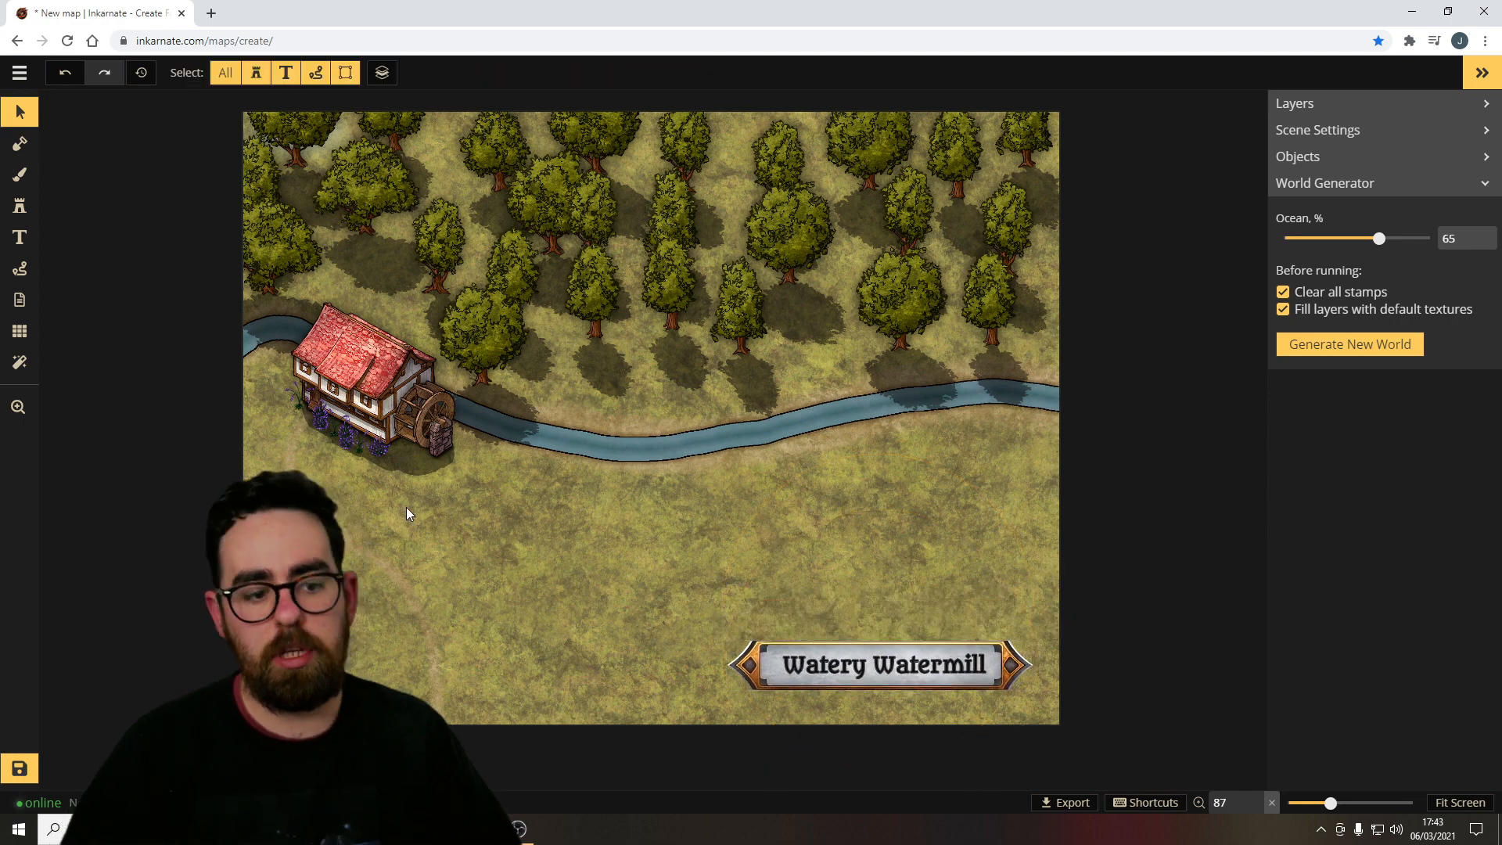